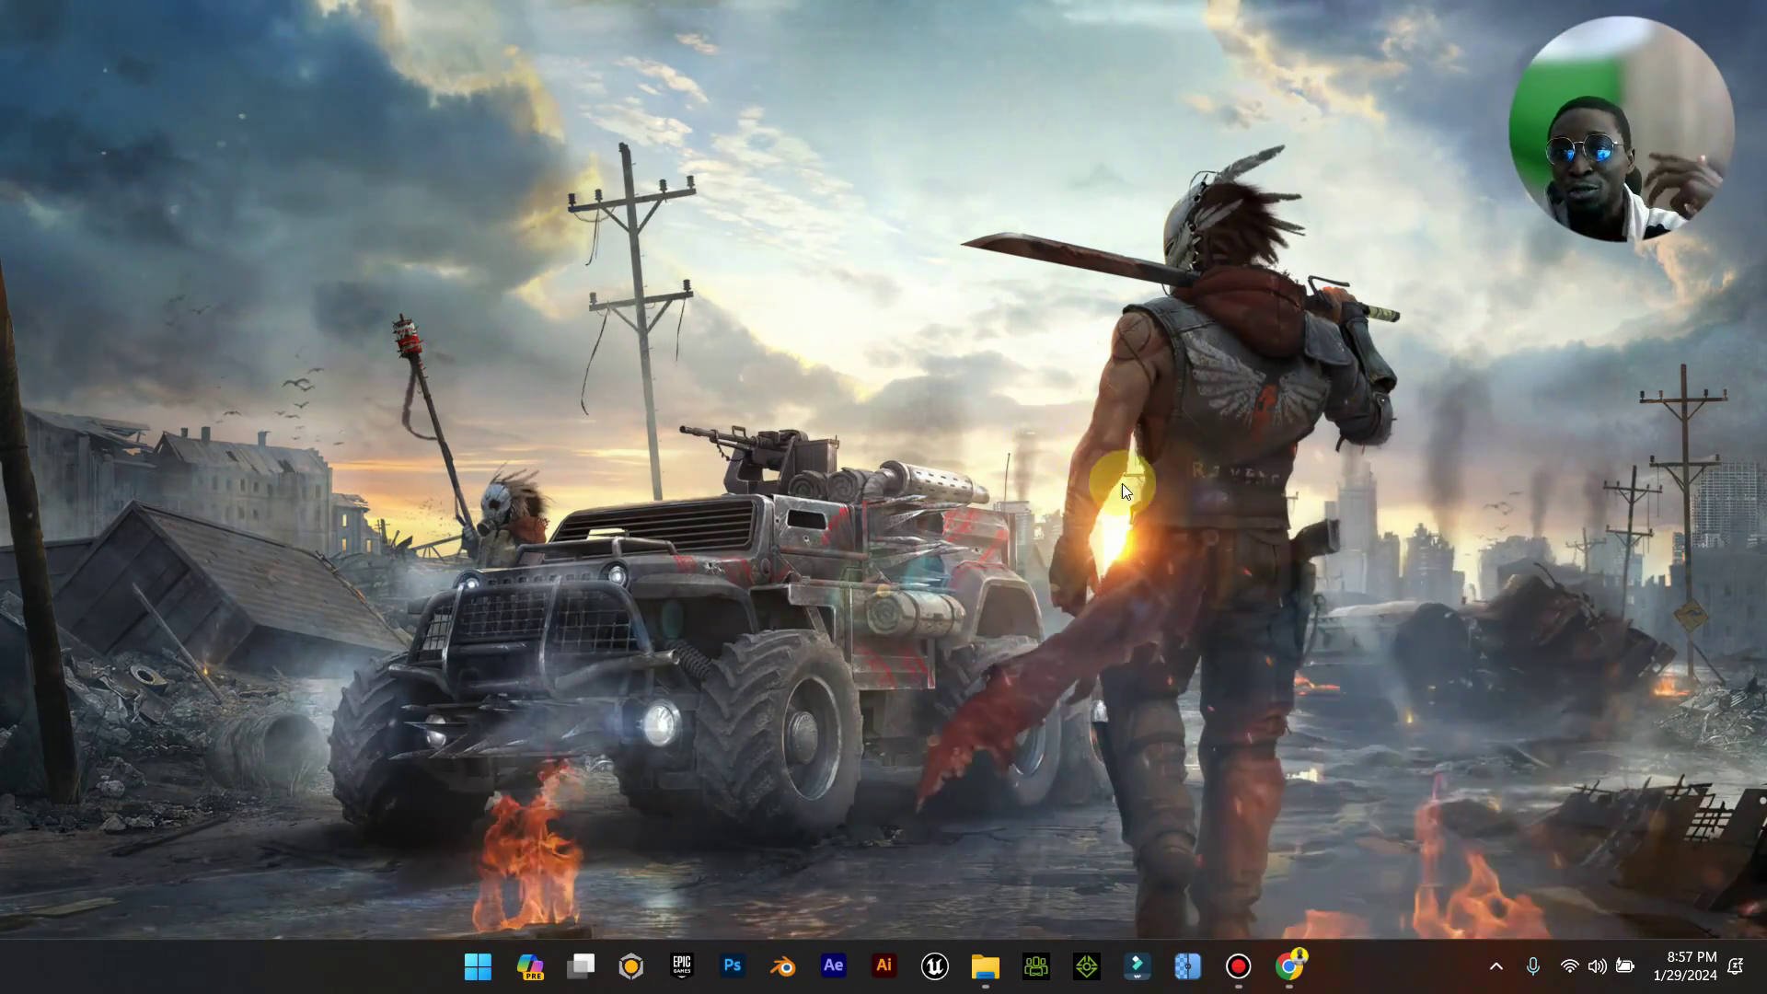
Switch to Chrome and open the FREE Blender3D Walking Hoodie Mockup reel on the BrockCreative Instagram profile.
key(alt+Tab)
key(ctrl+shift+Tab)
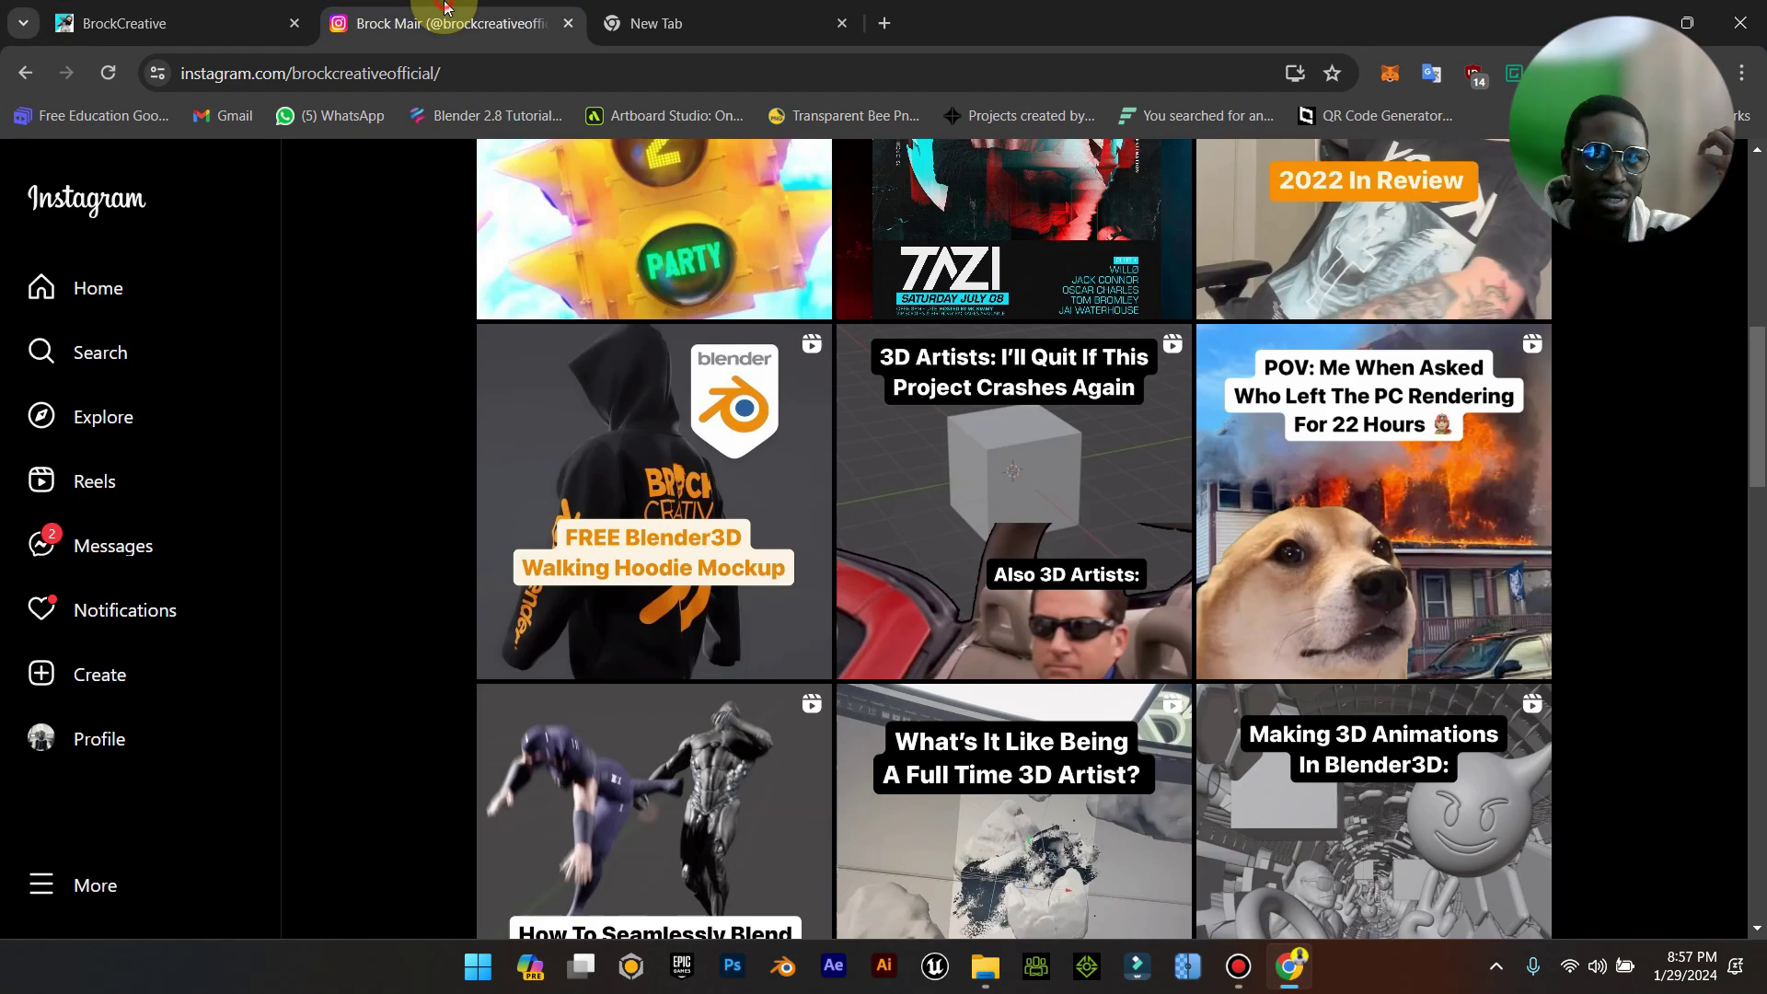
scroll(721, 458, up, 10)
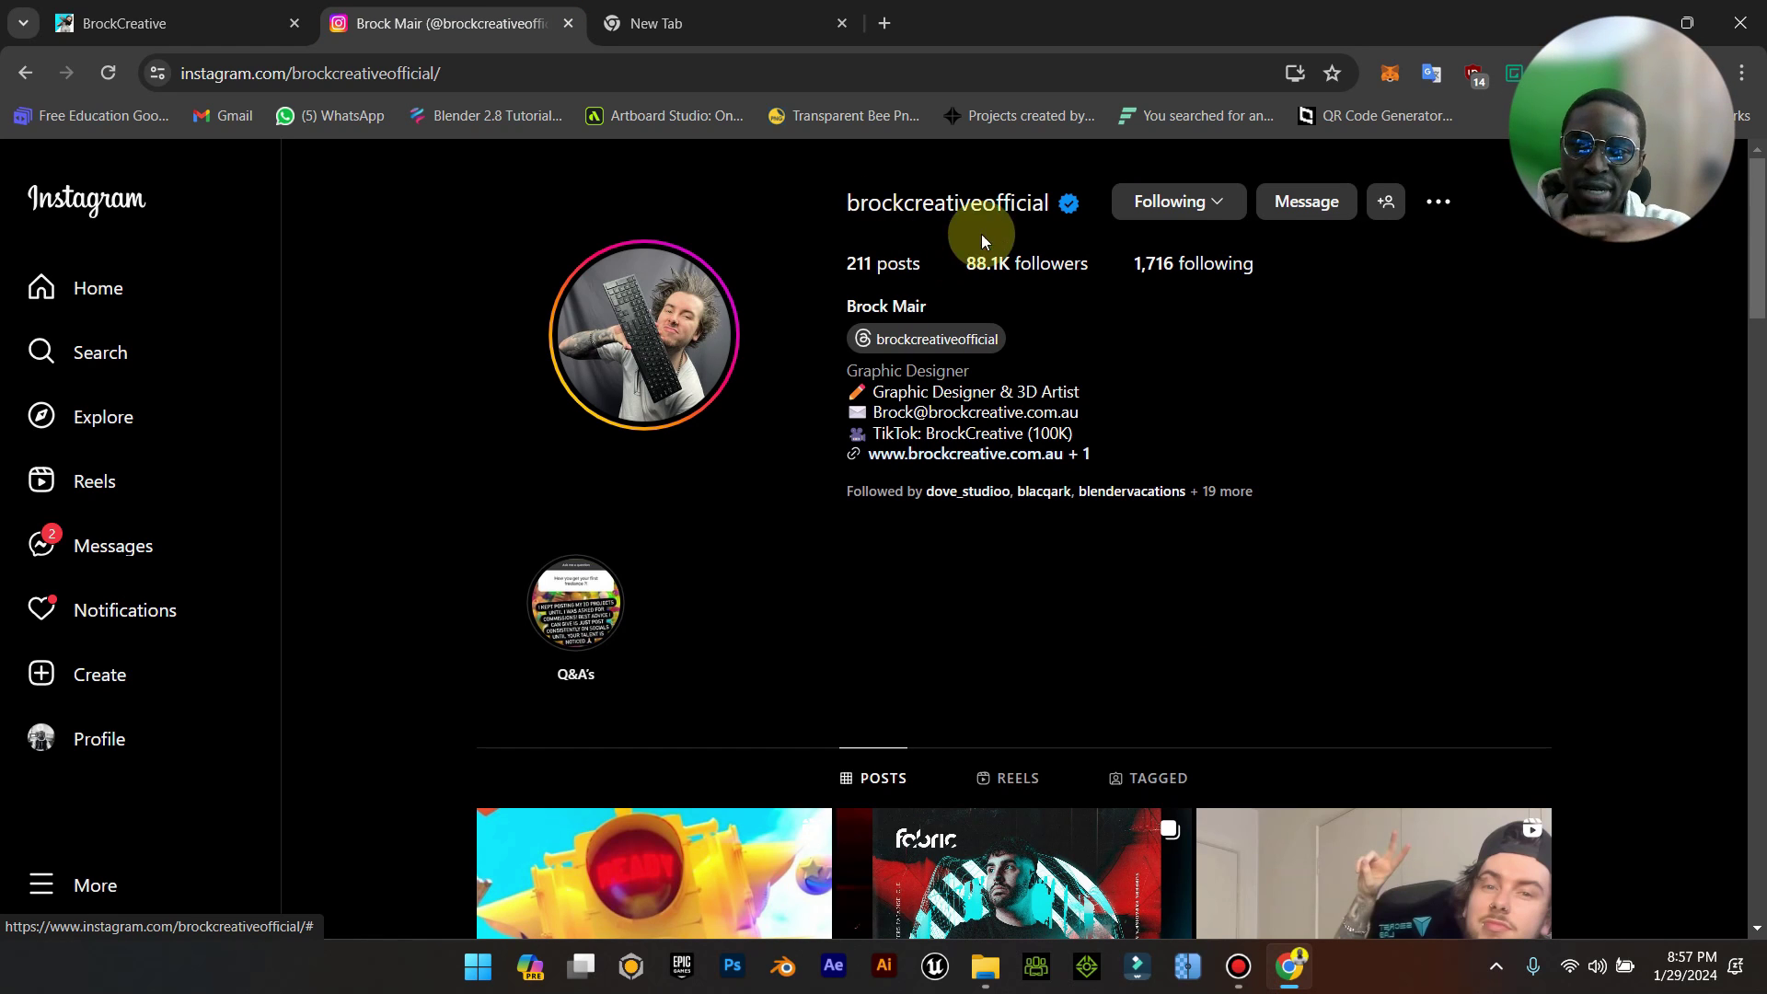
scroll(1281, 418, down, 4)
scroll(1281, 418, up, 4)
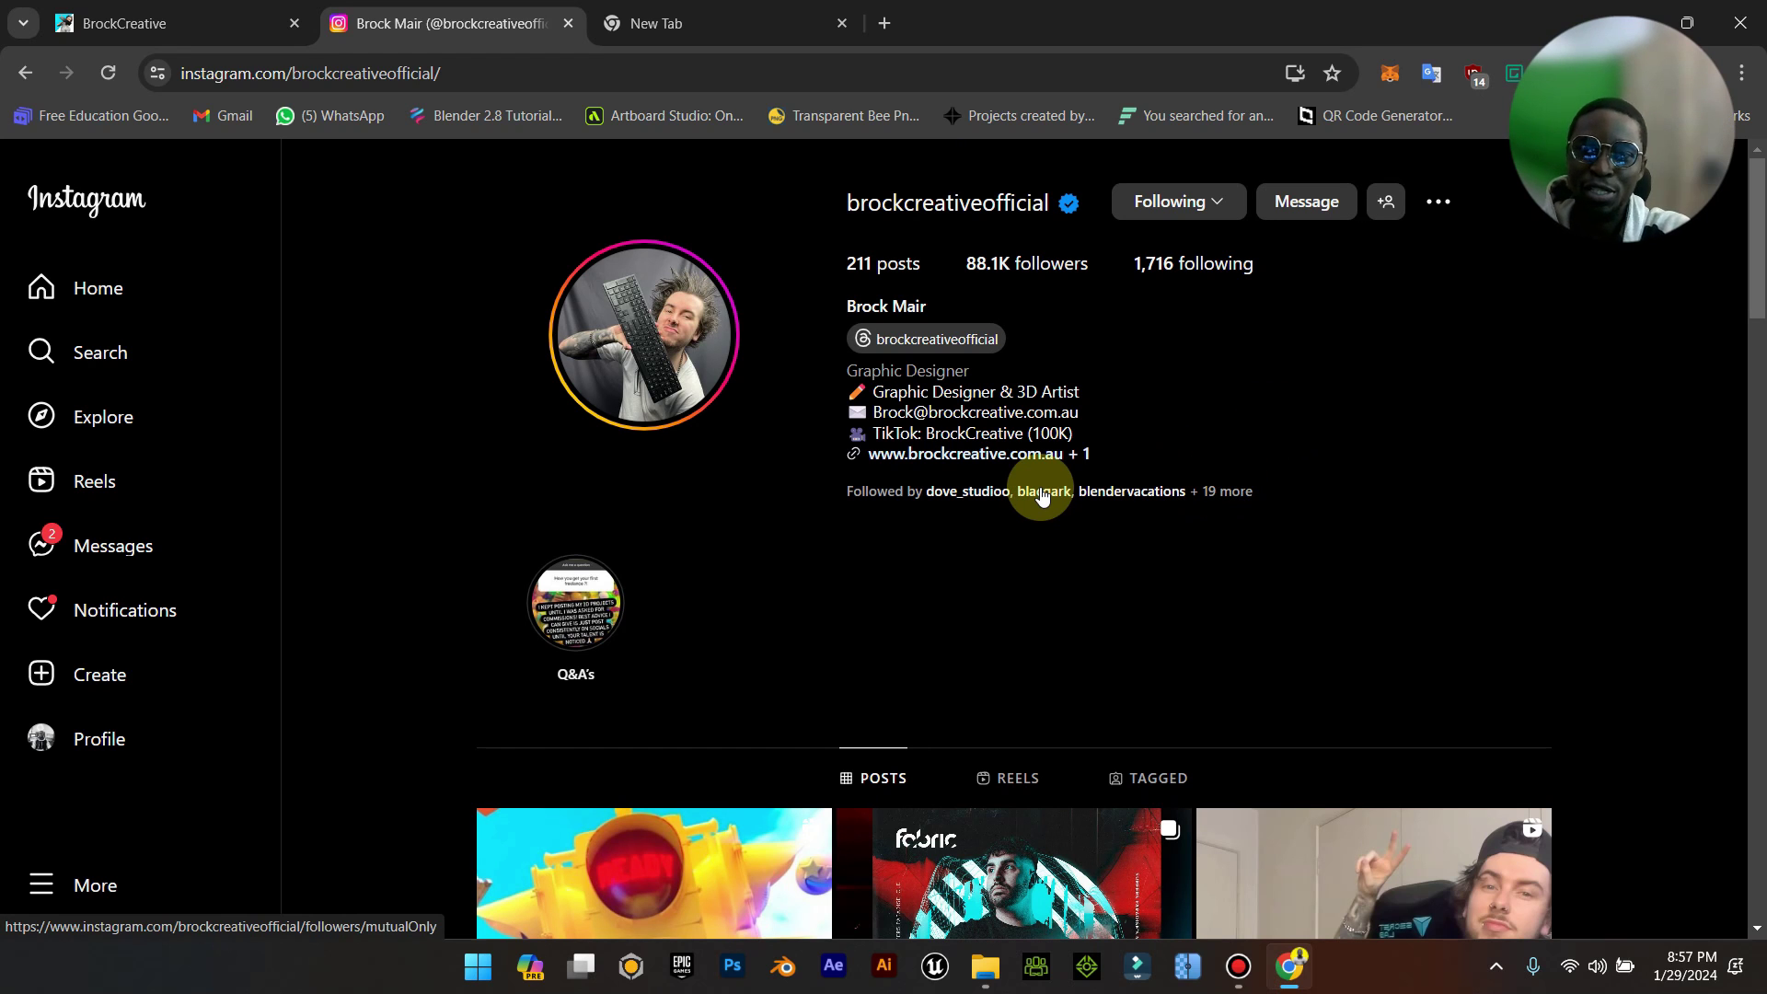
scroll(1043, 497, down, 6)
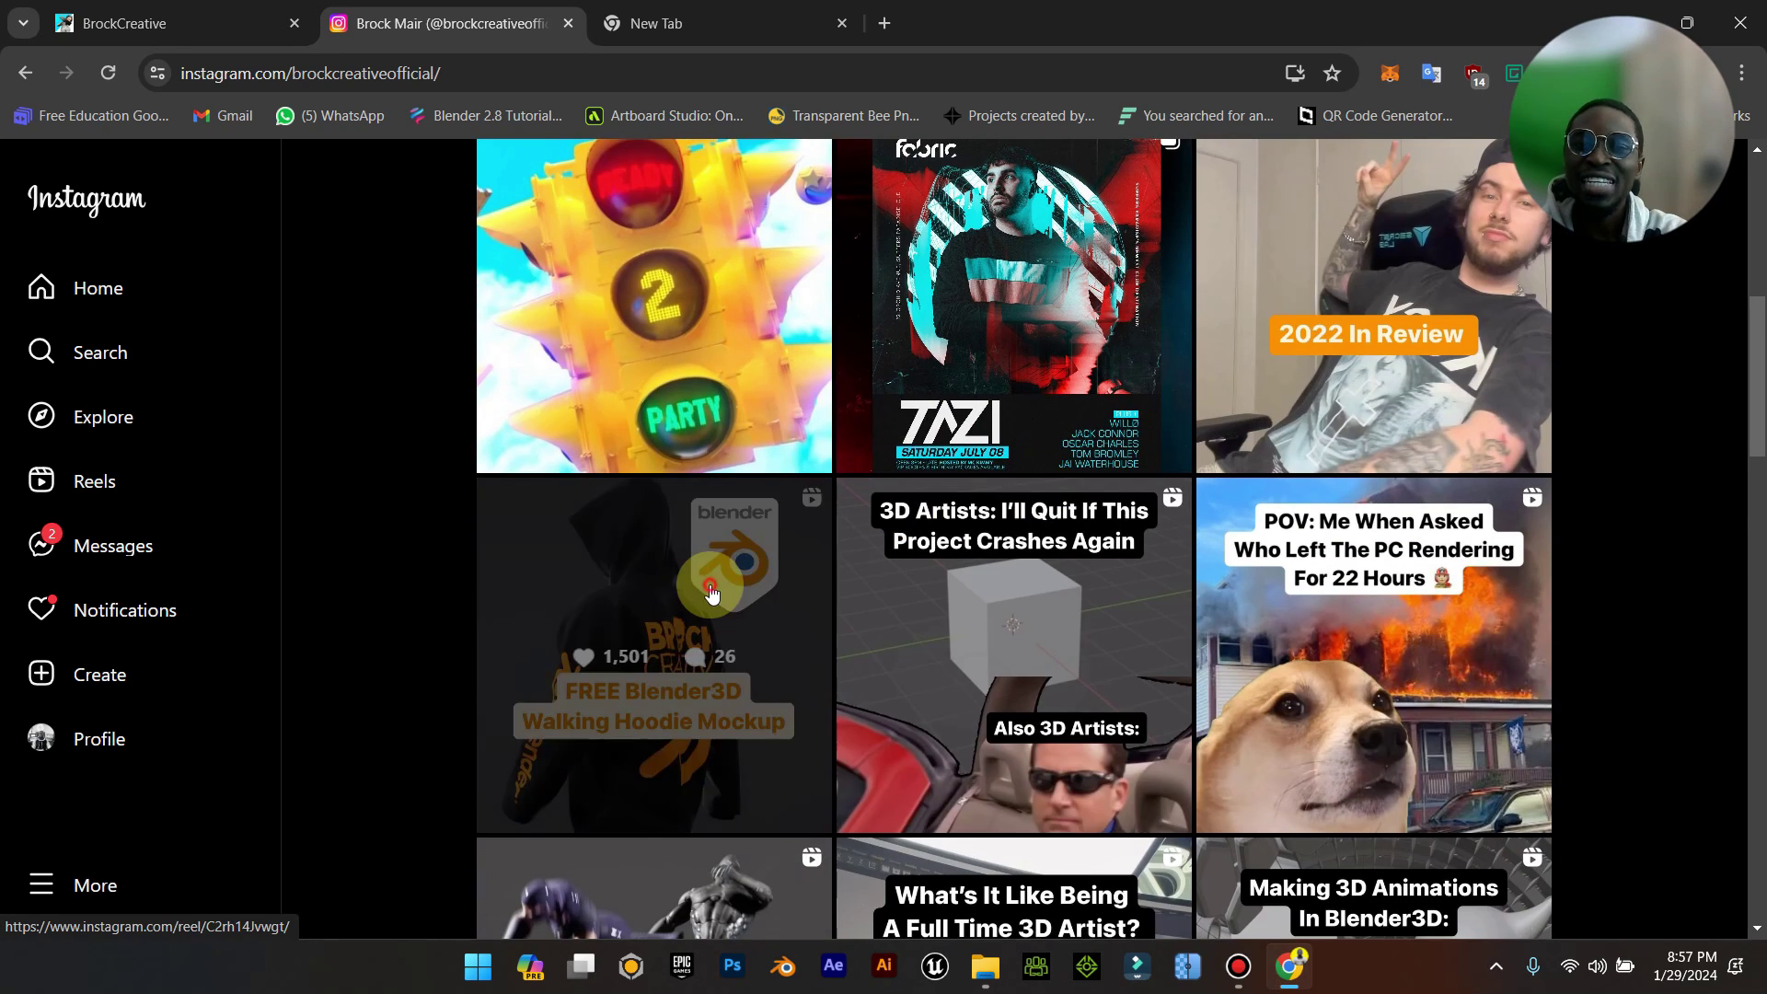
click(710, 588)
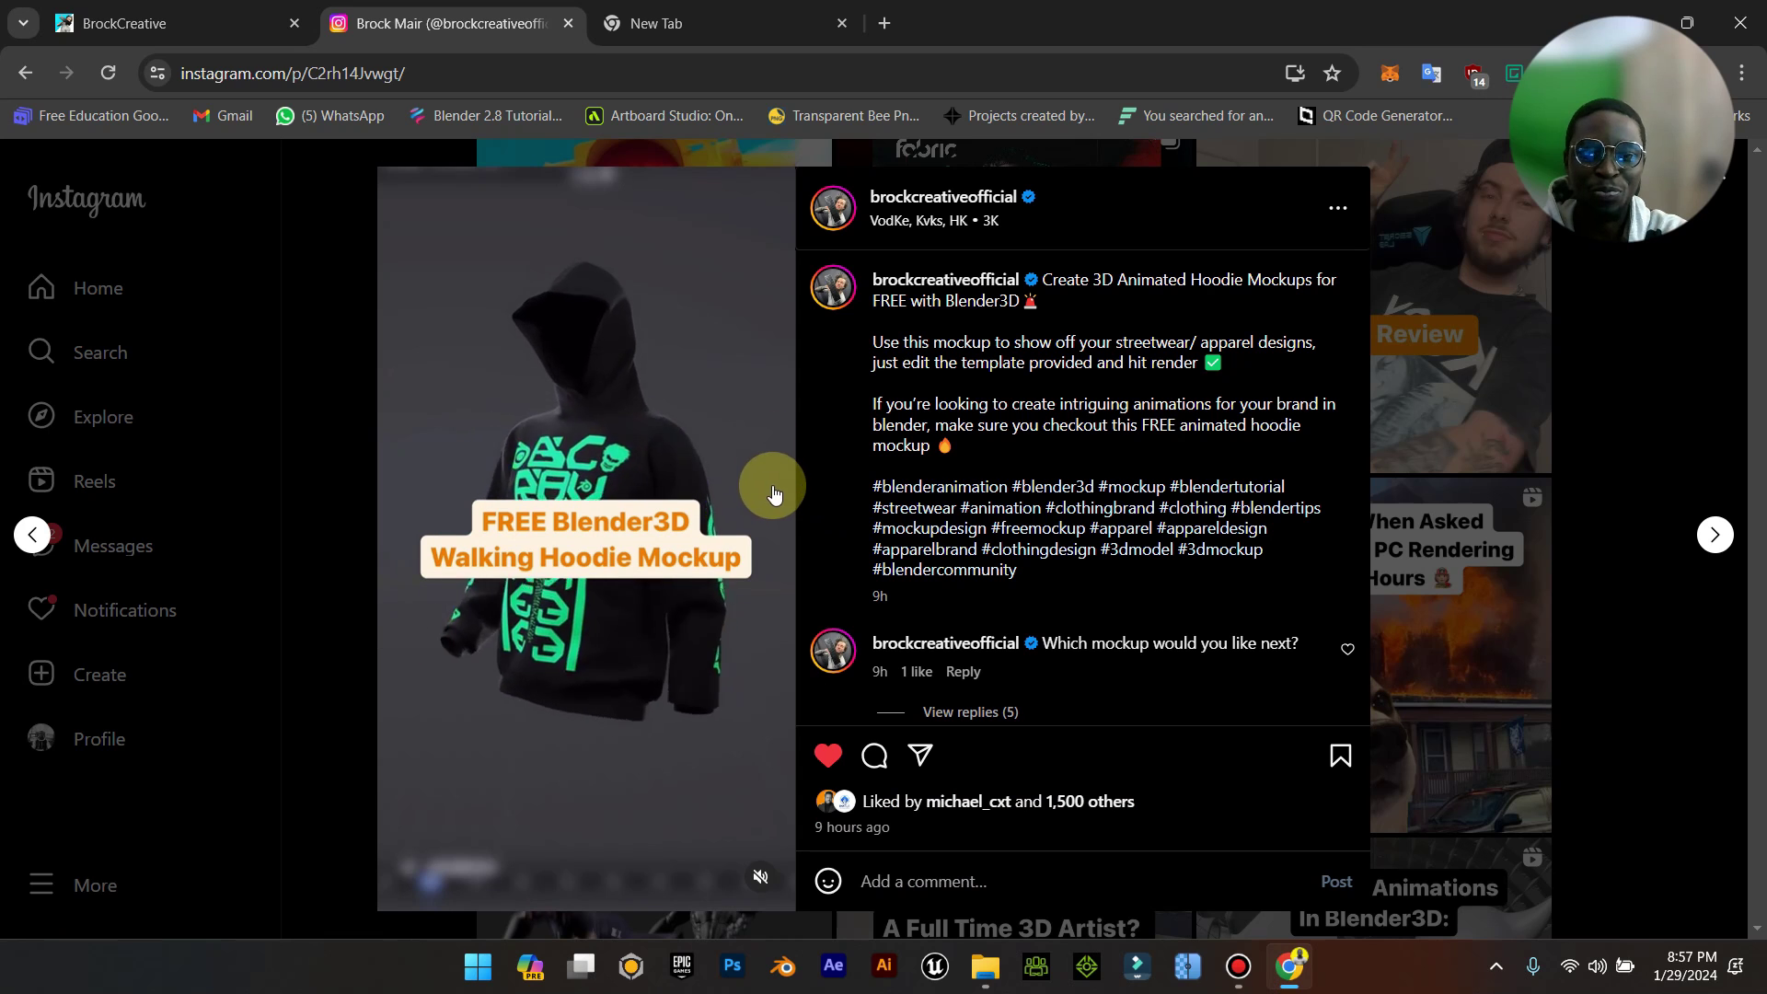
Watch the hoodie mockup reel, pause it and read through the comments underneath.
mouse_move(773, 562)
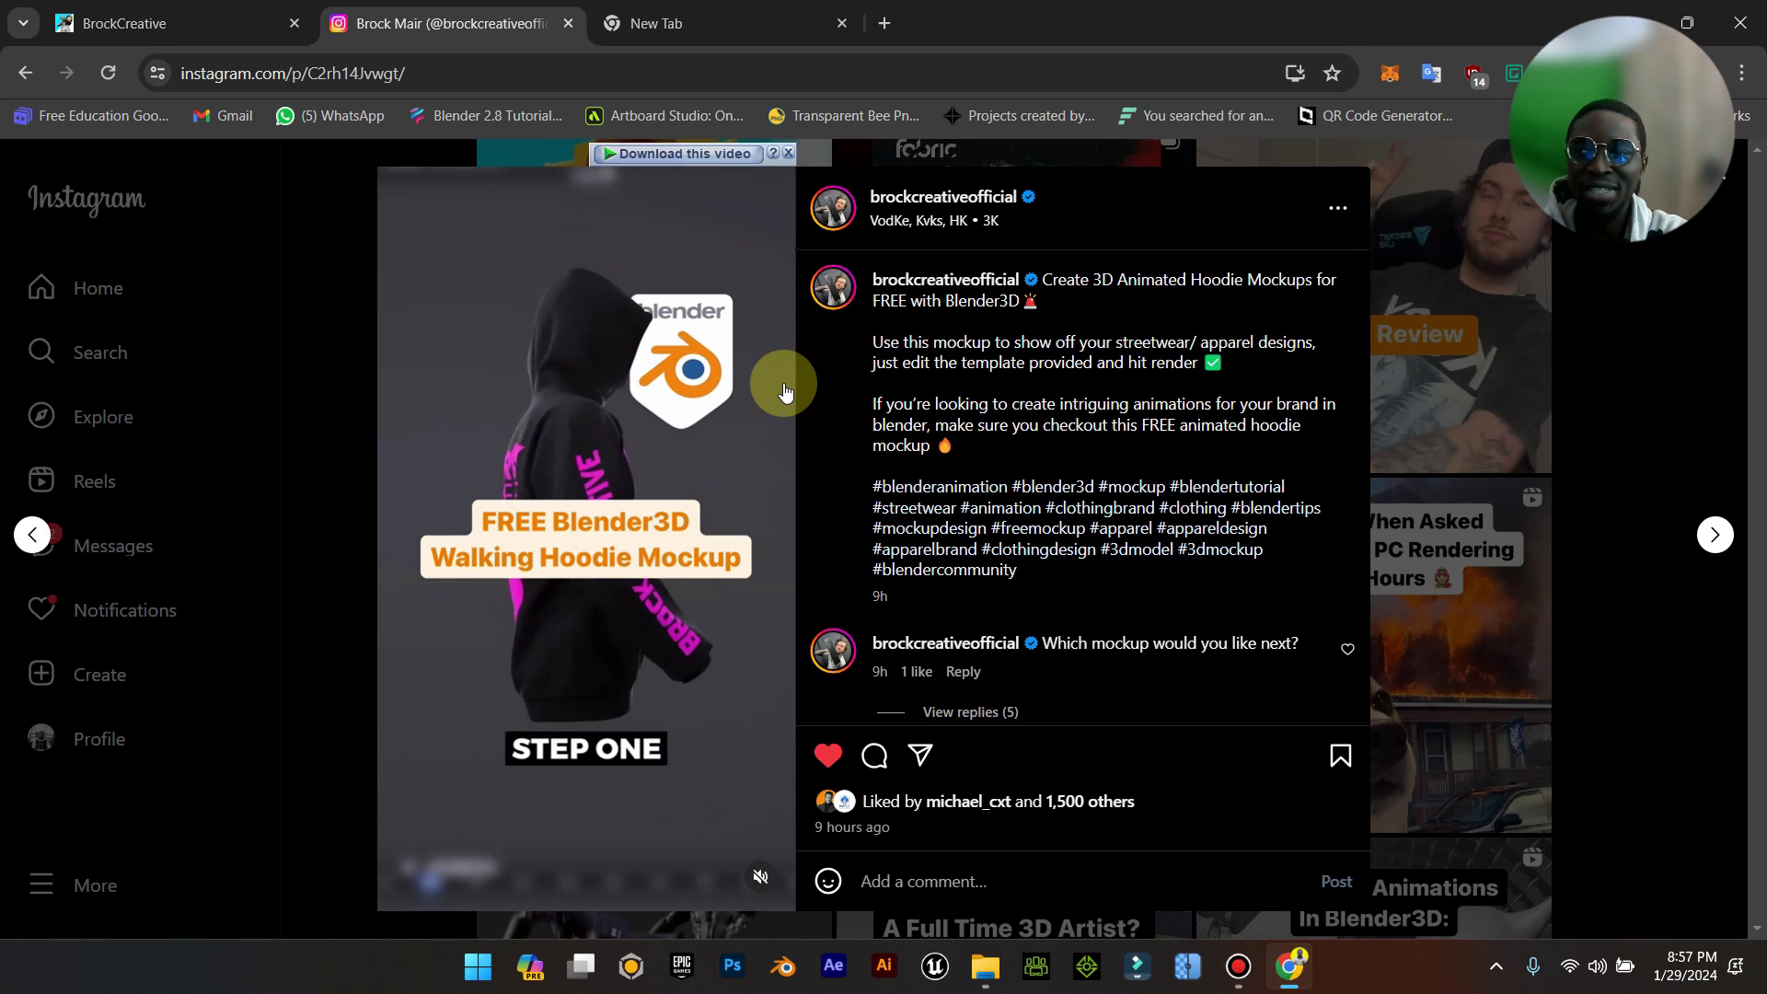
click(563, 528)
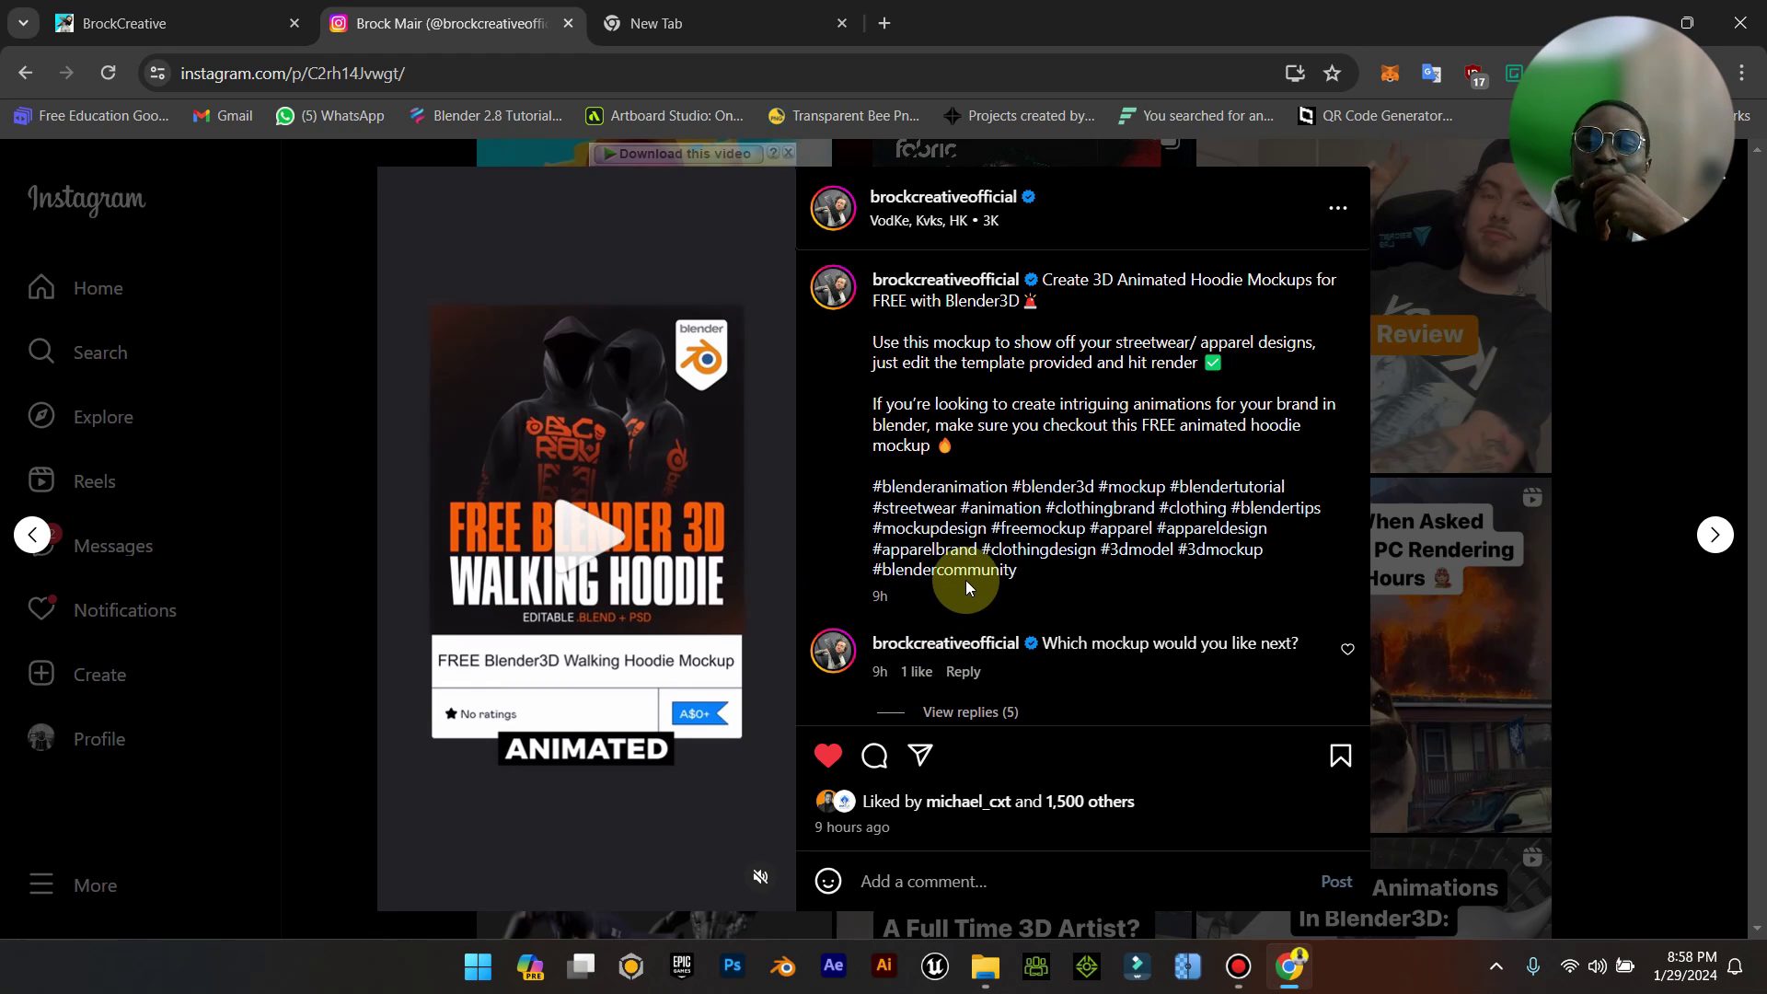
scroll(962, 582, down, 3)
scroll(1055, 474, down, 2)
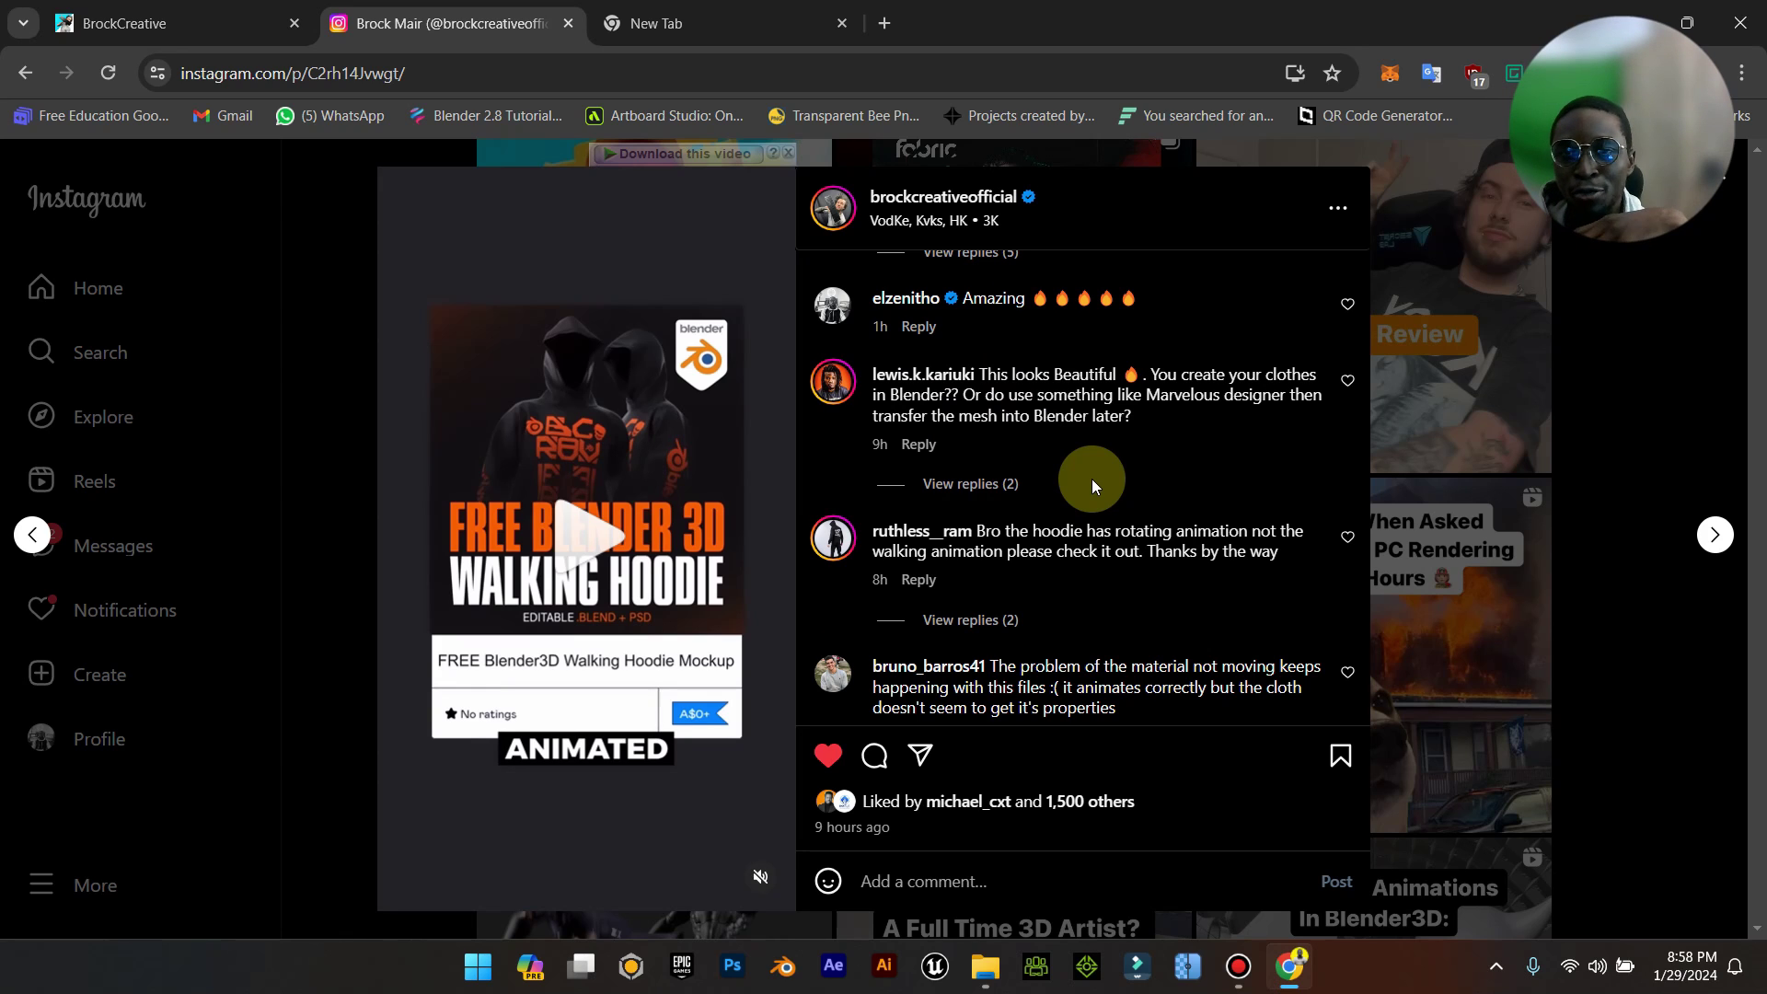
scroll(1087, 432, down, 1)
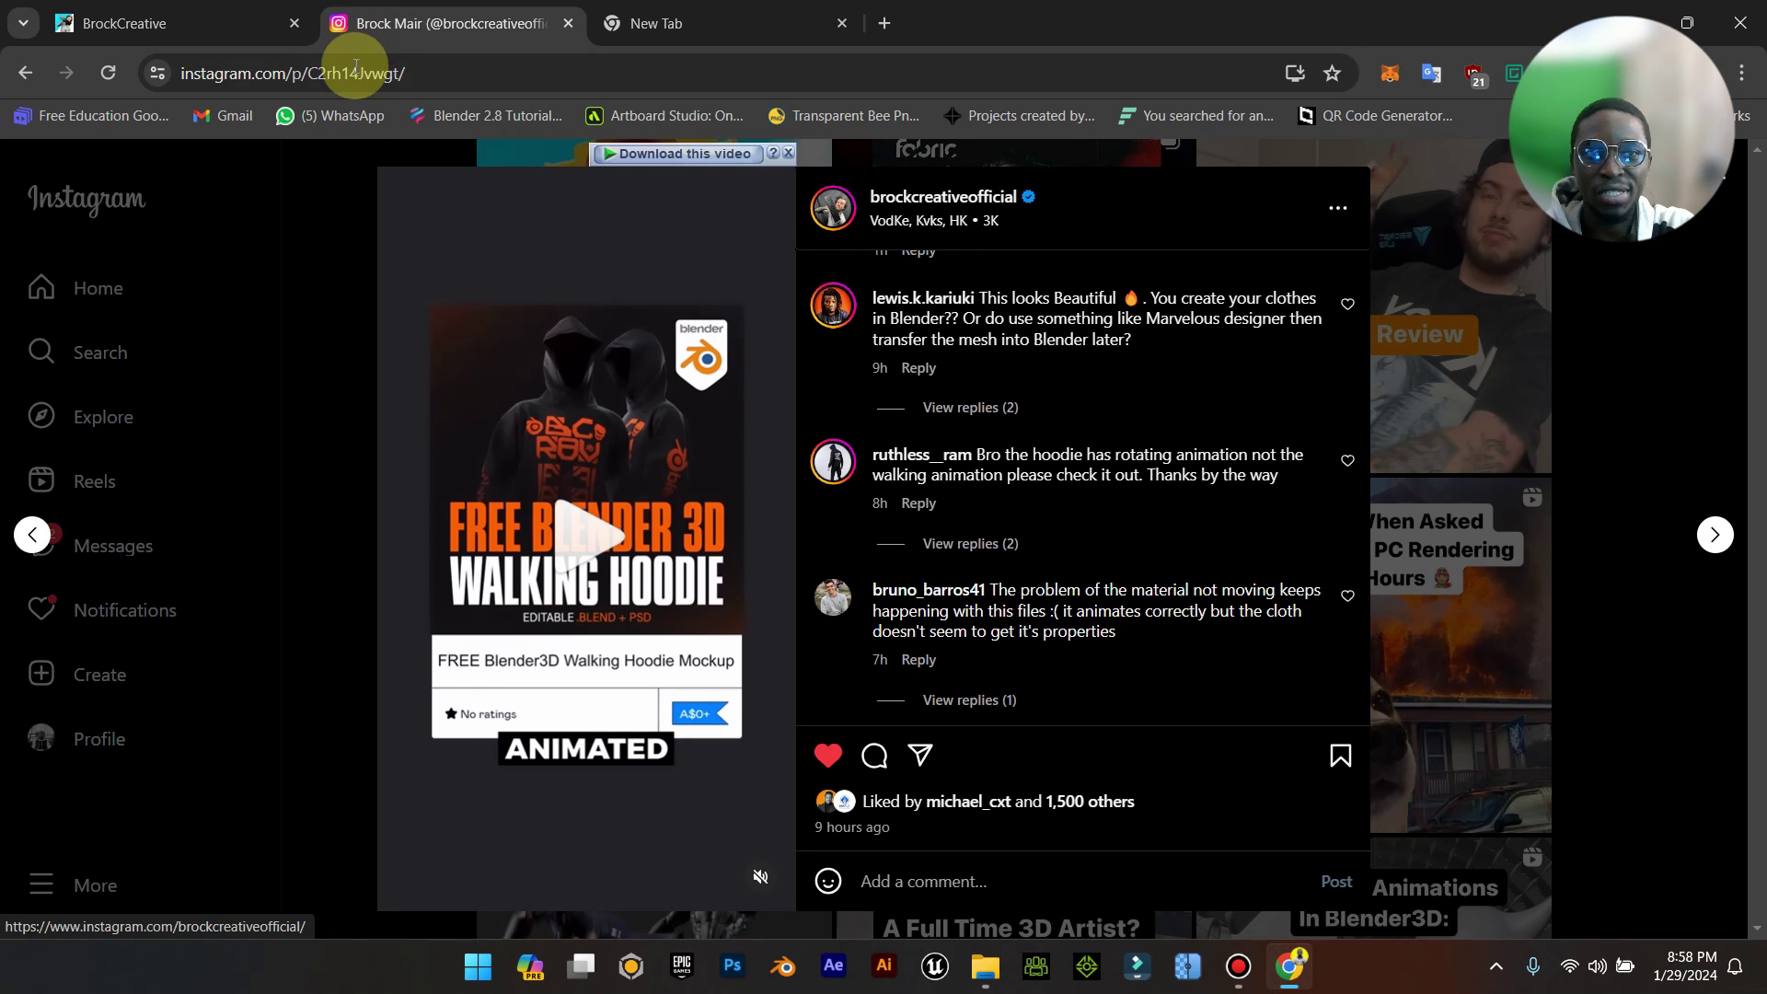
scroll(1144, 277, up, 5)
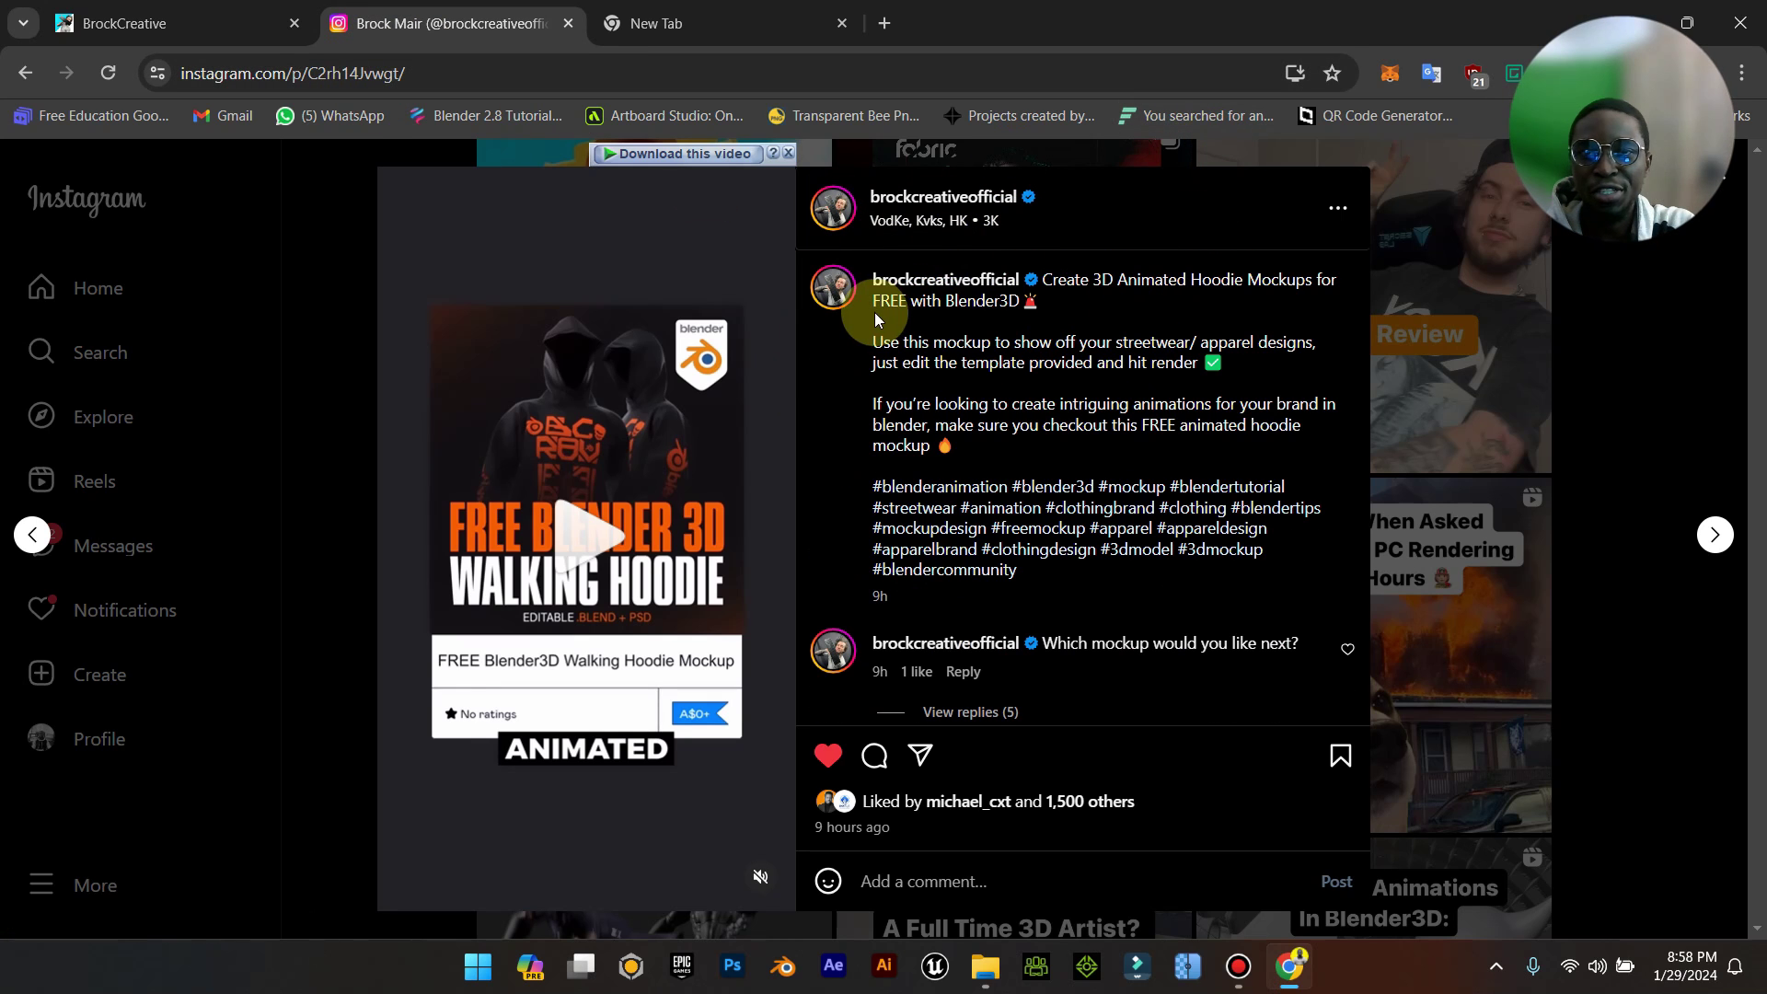
Close the reel and open the Gumroad (Free Mockups) link from the BrockCreative profile.
click(930, 197)
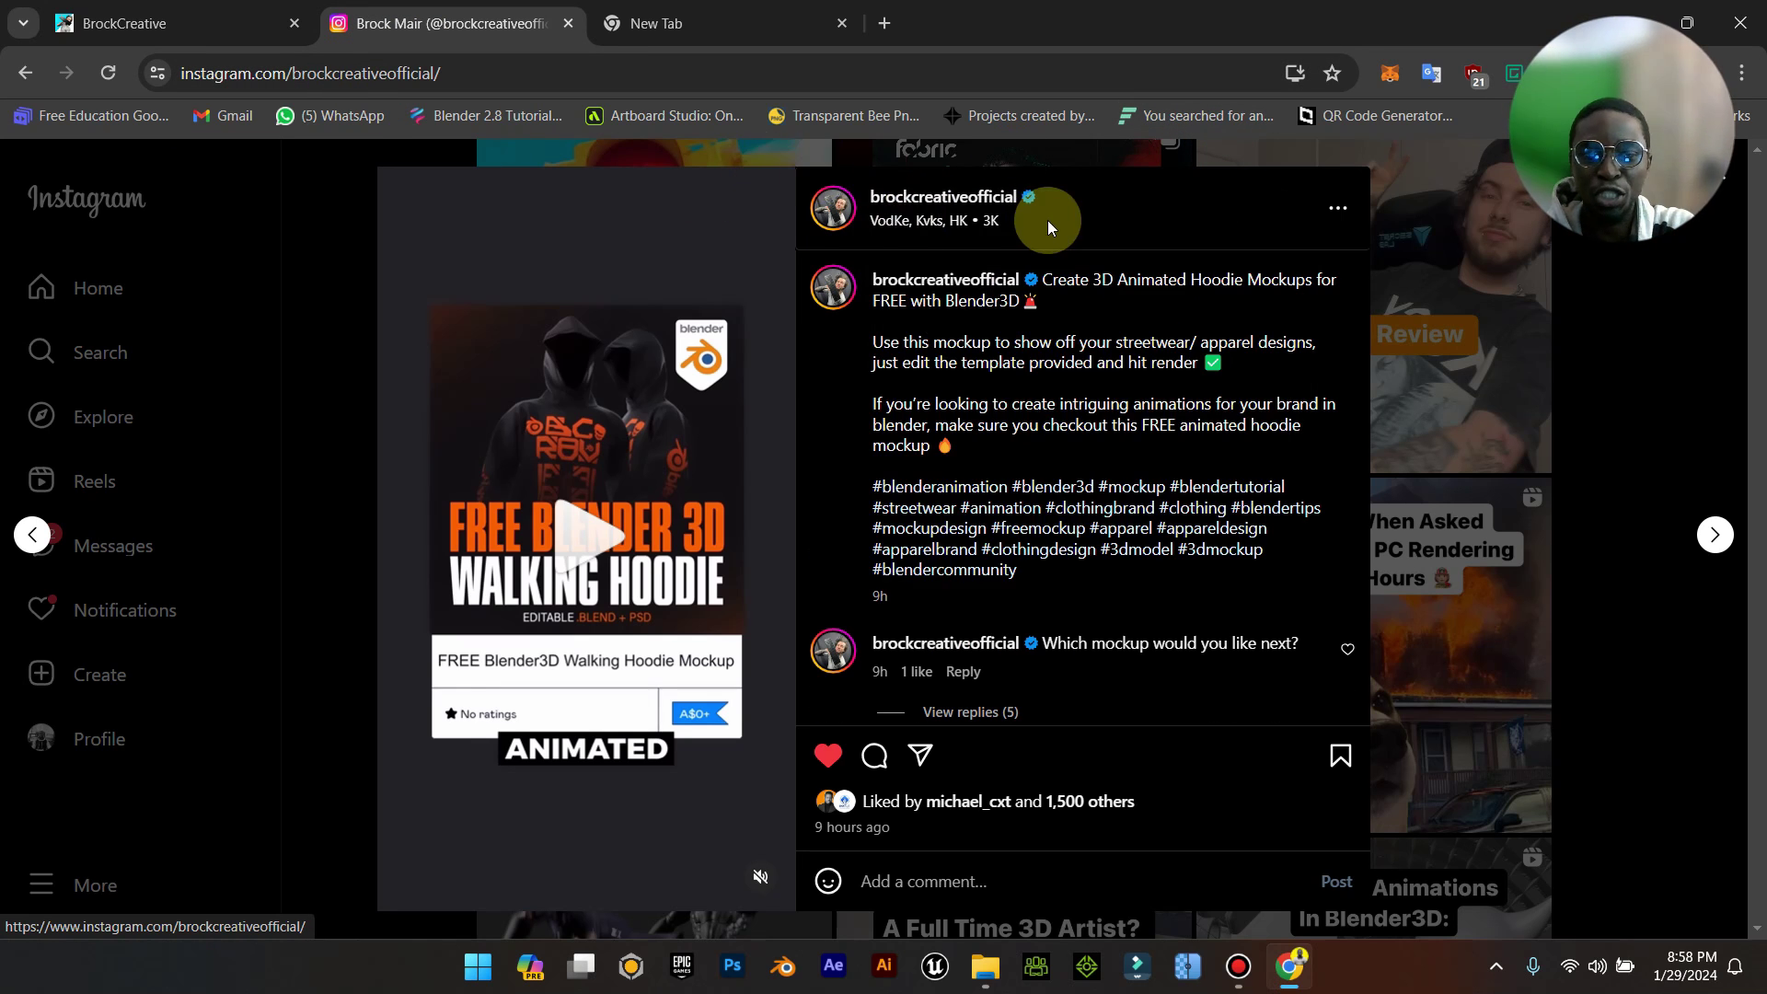
mouse_move(979, 208)
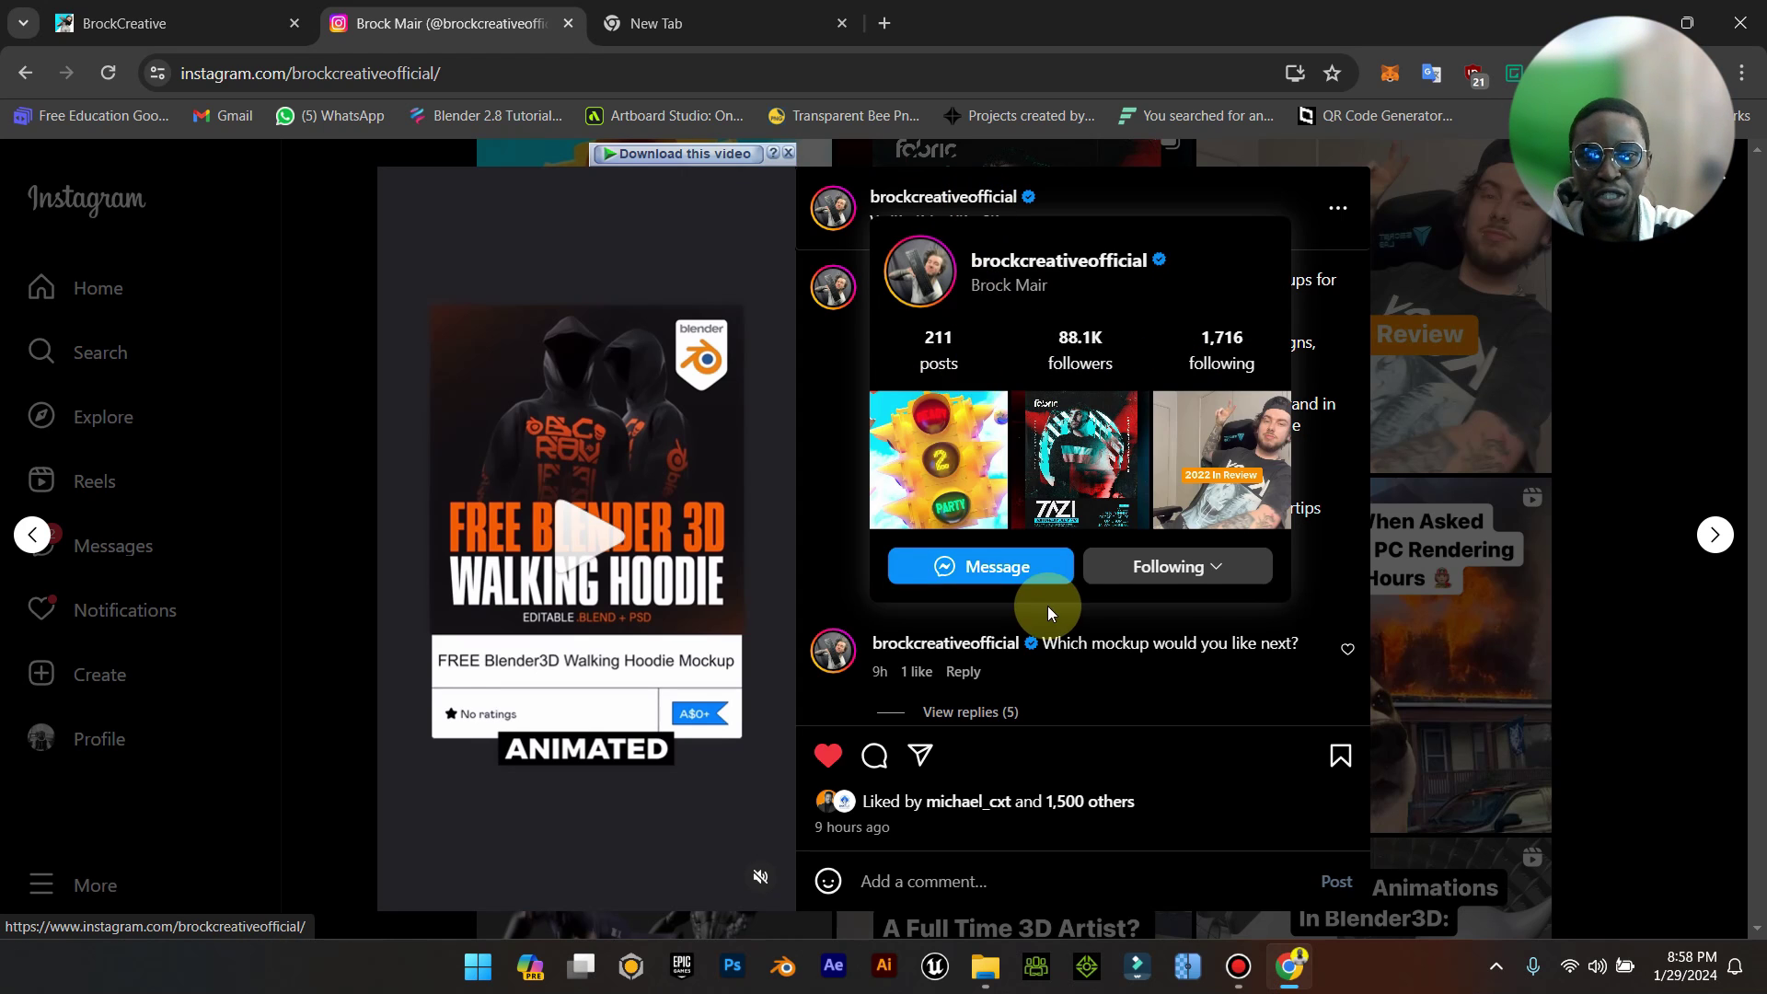
click(1428, 168)
scroll(1294, 239, up, 8)
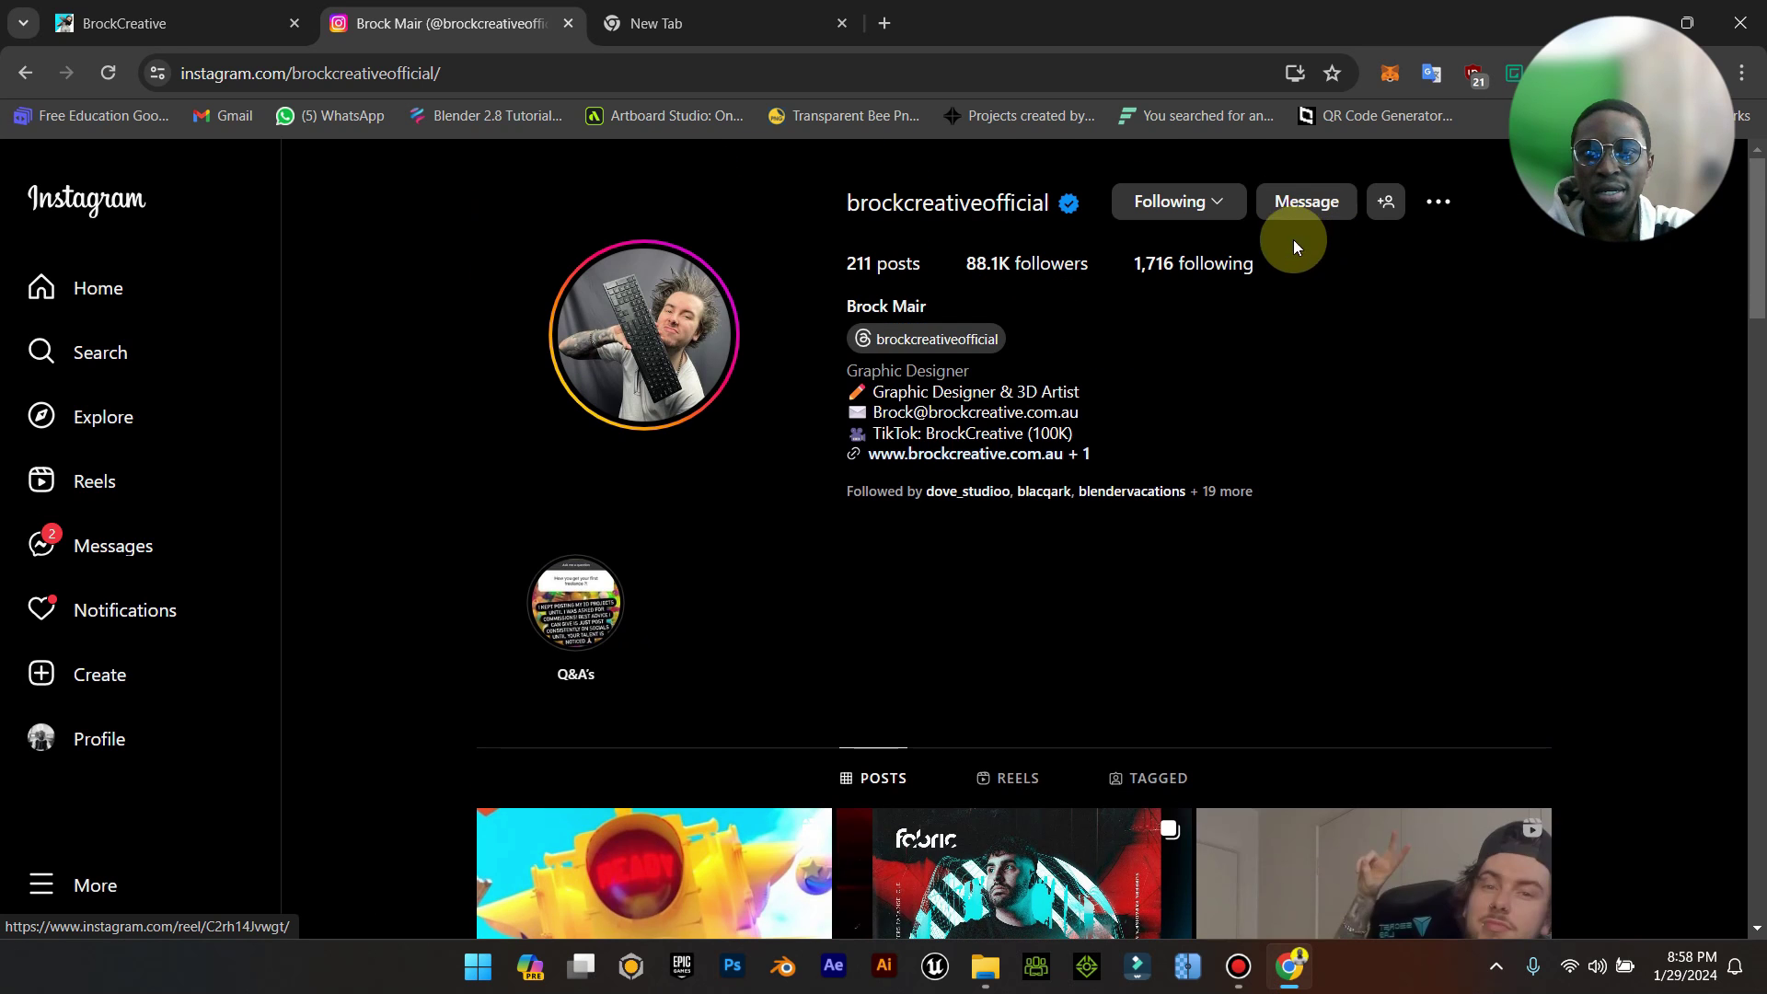
click(1063, 460)
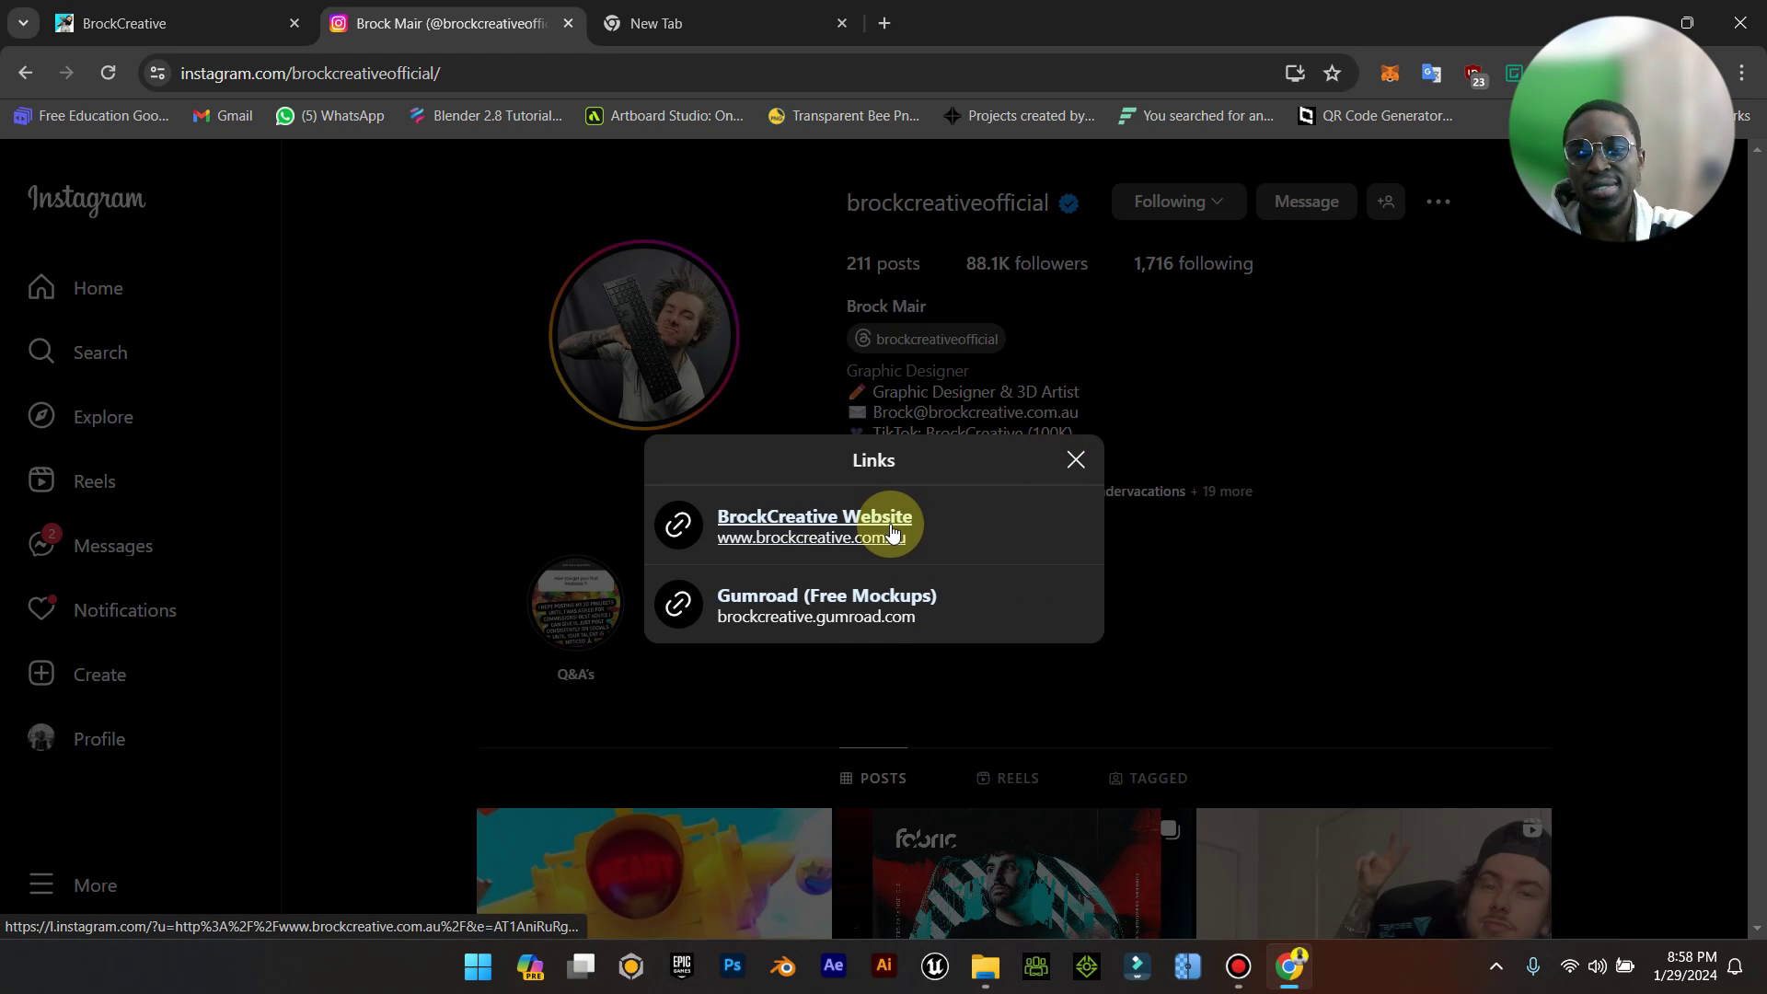
click(824, 606)
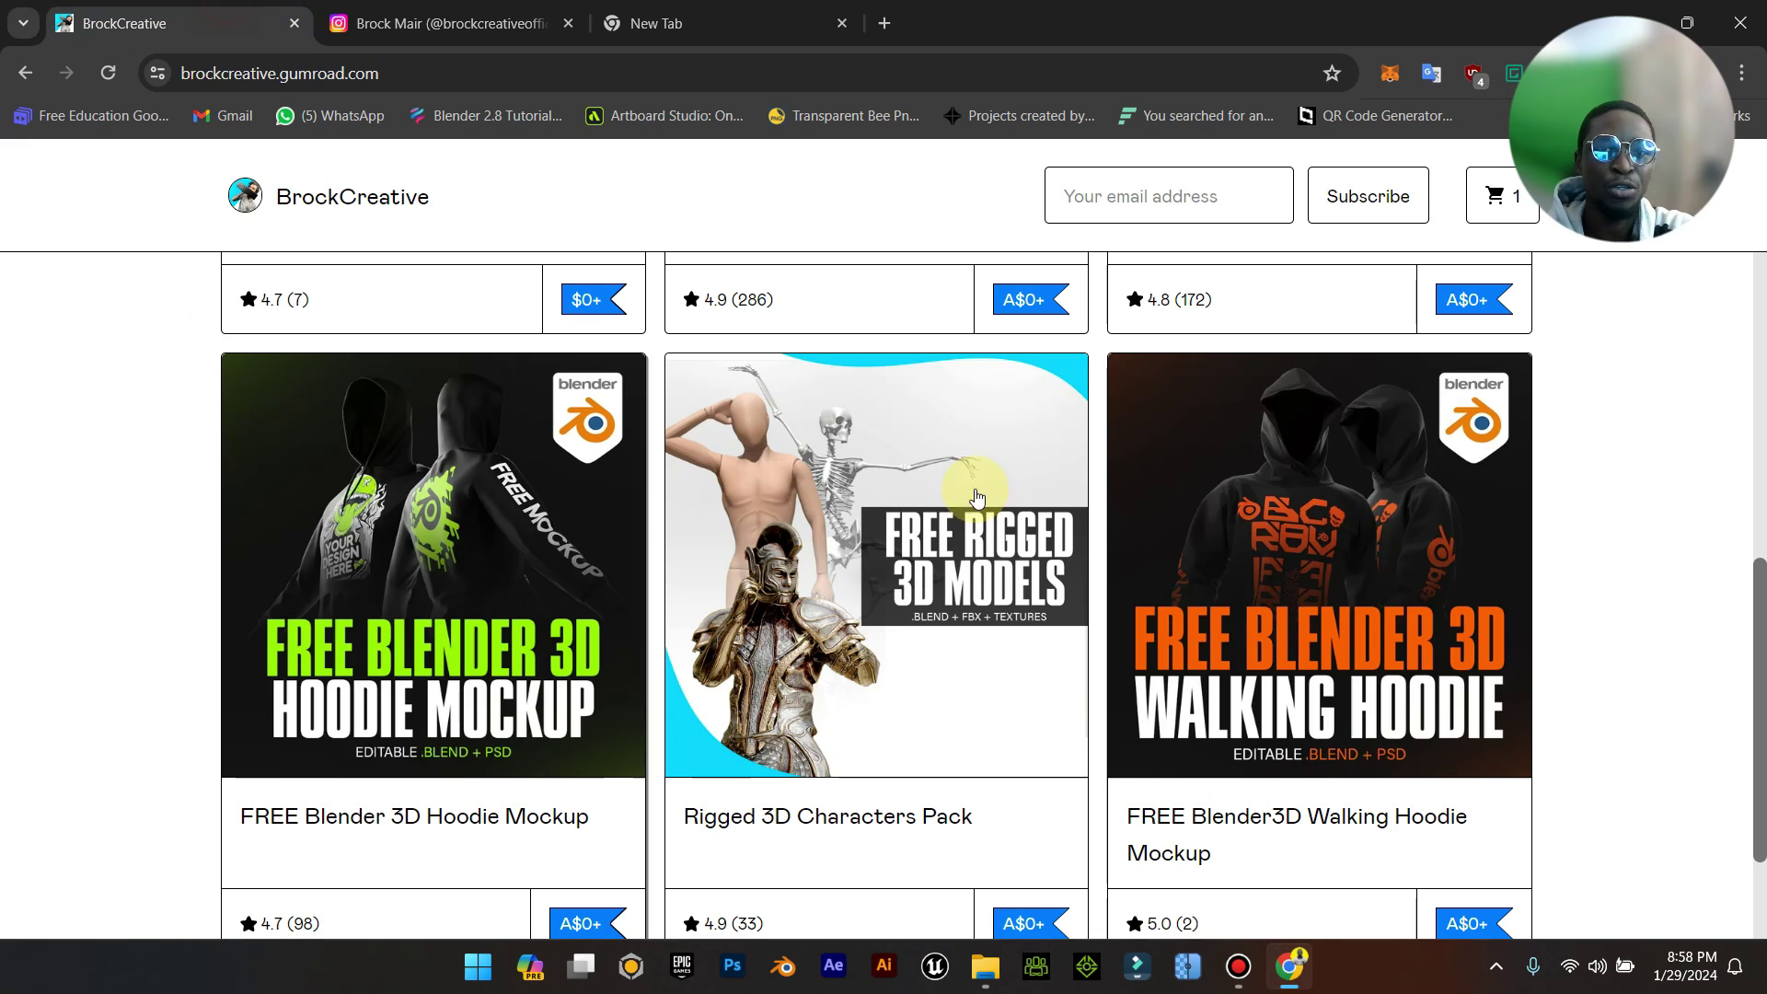
Browse the BrockCreative store and open the product page of the FREE Blender3D Walking Hoodie Mockup.
scroll(865, 387, up, 8)
scroll(861, 391, down, 5)
scroll(861, 386, up, 5)
scroll(861, 387, down, 8)
scroll(795, 387, up, 3)
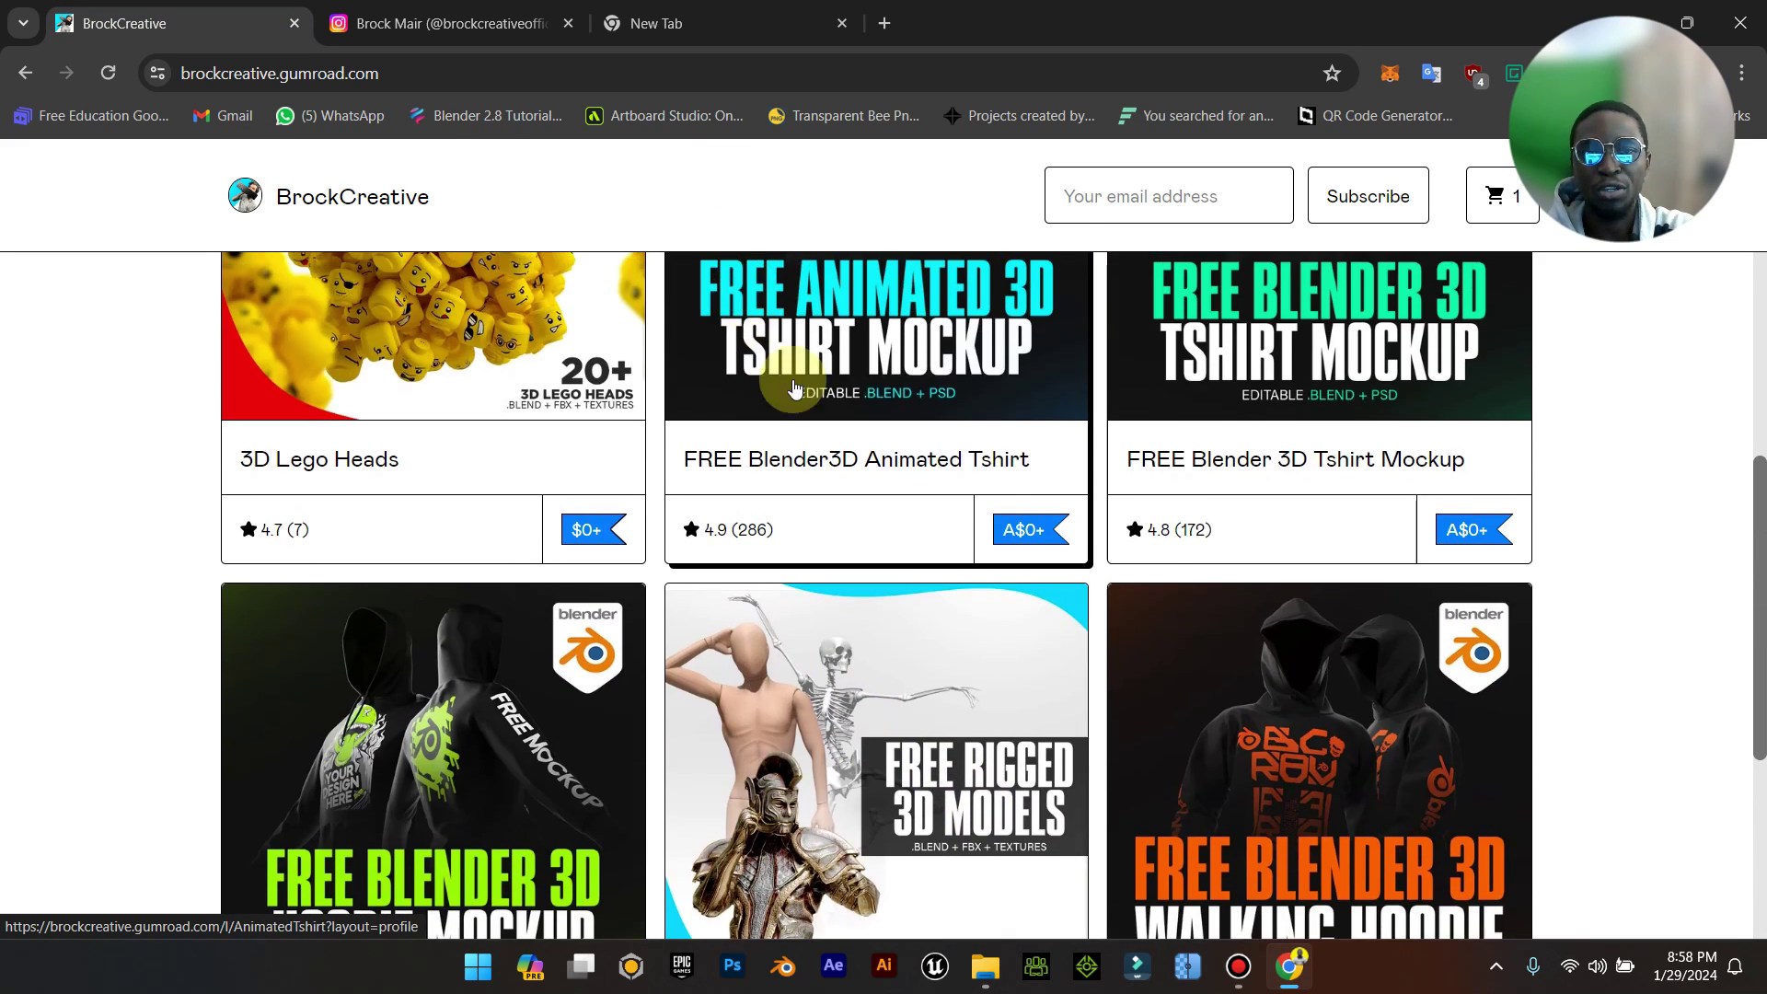
scroll(795, 387, down, 4)
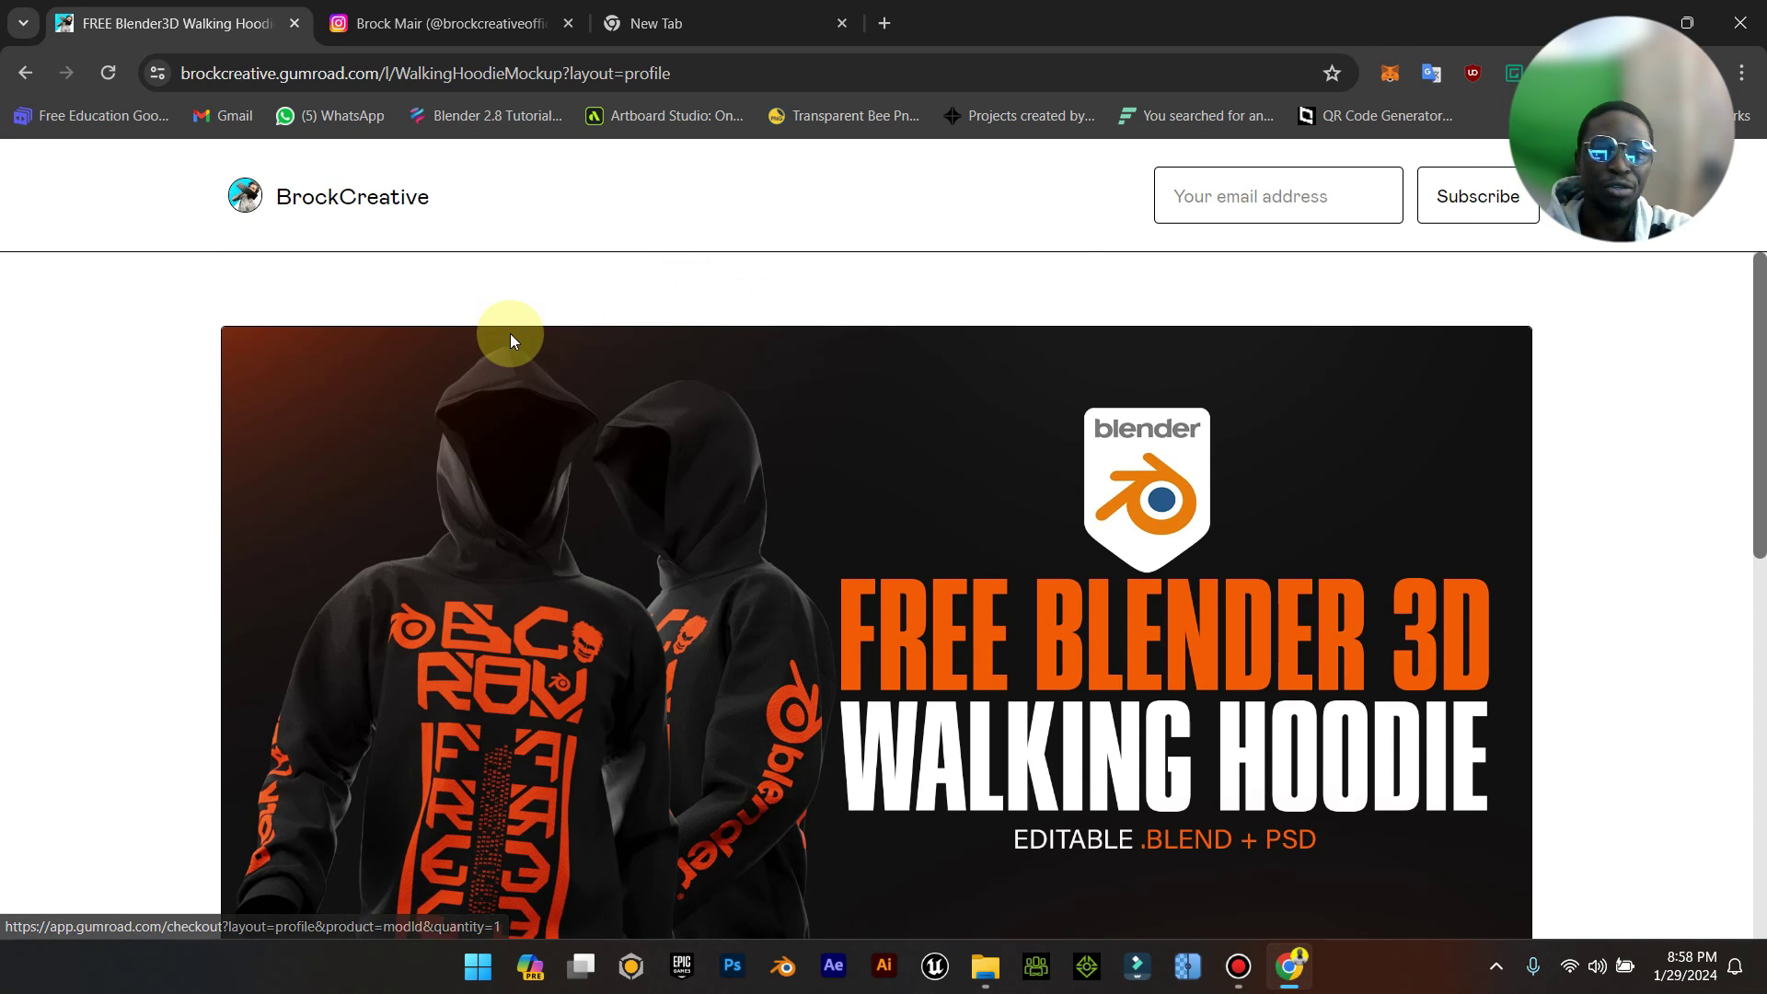
Examine the walking hoodie product page, including its preview image, description, ratings, file size and price field.
scroll(1133, 484, down, 8)
scroll(1151, 470, up, 4)
scroll(1135, 480, down, 2)
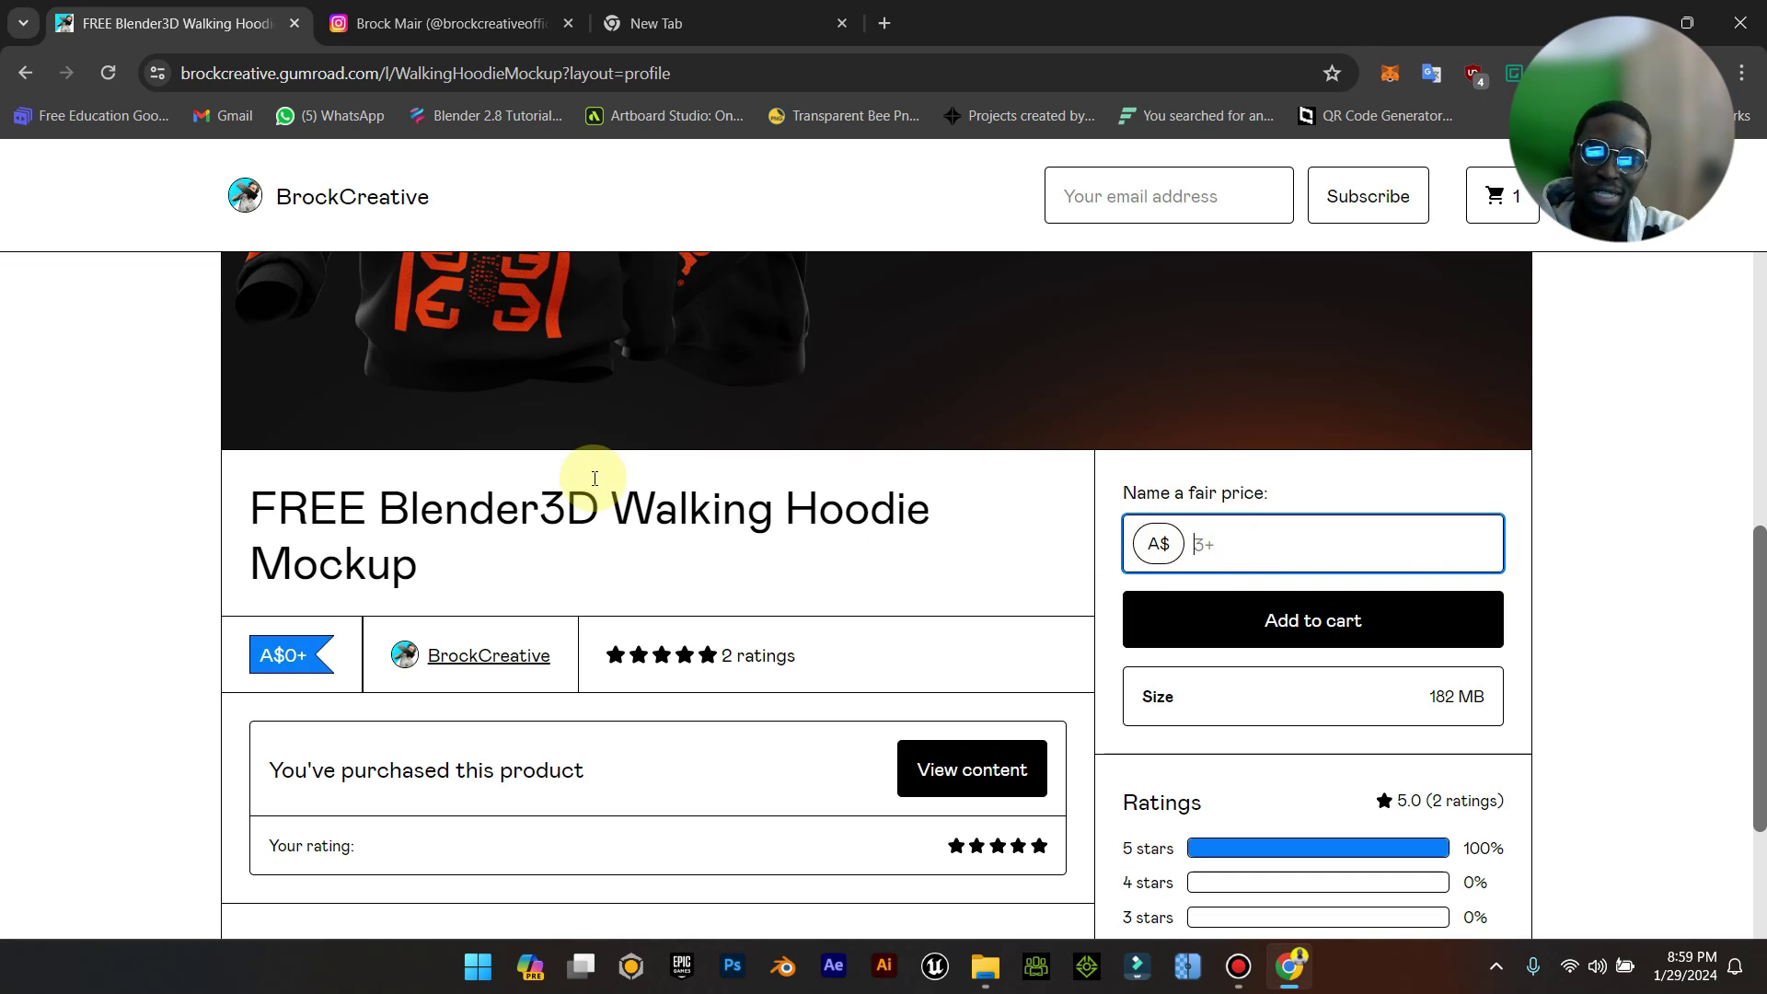
scroll(594, 474, up, 5)
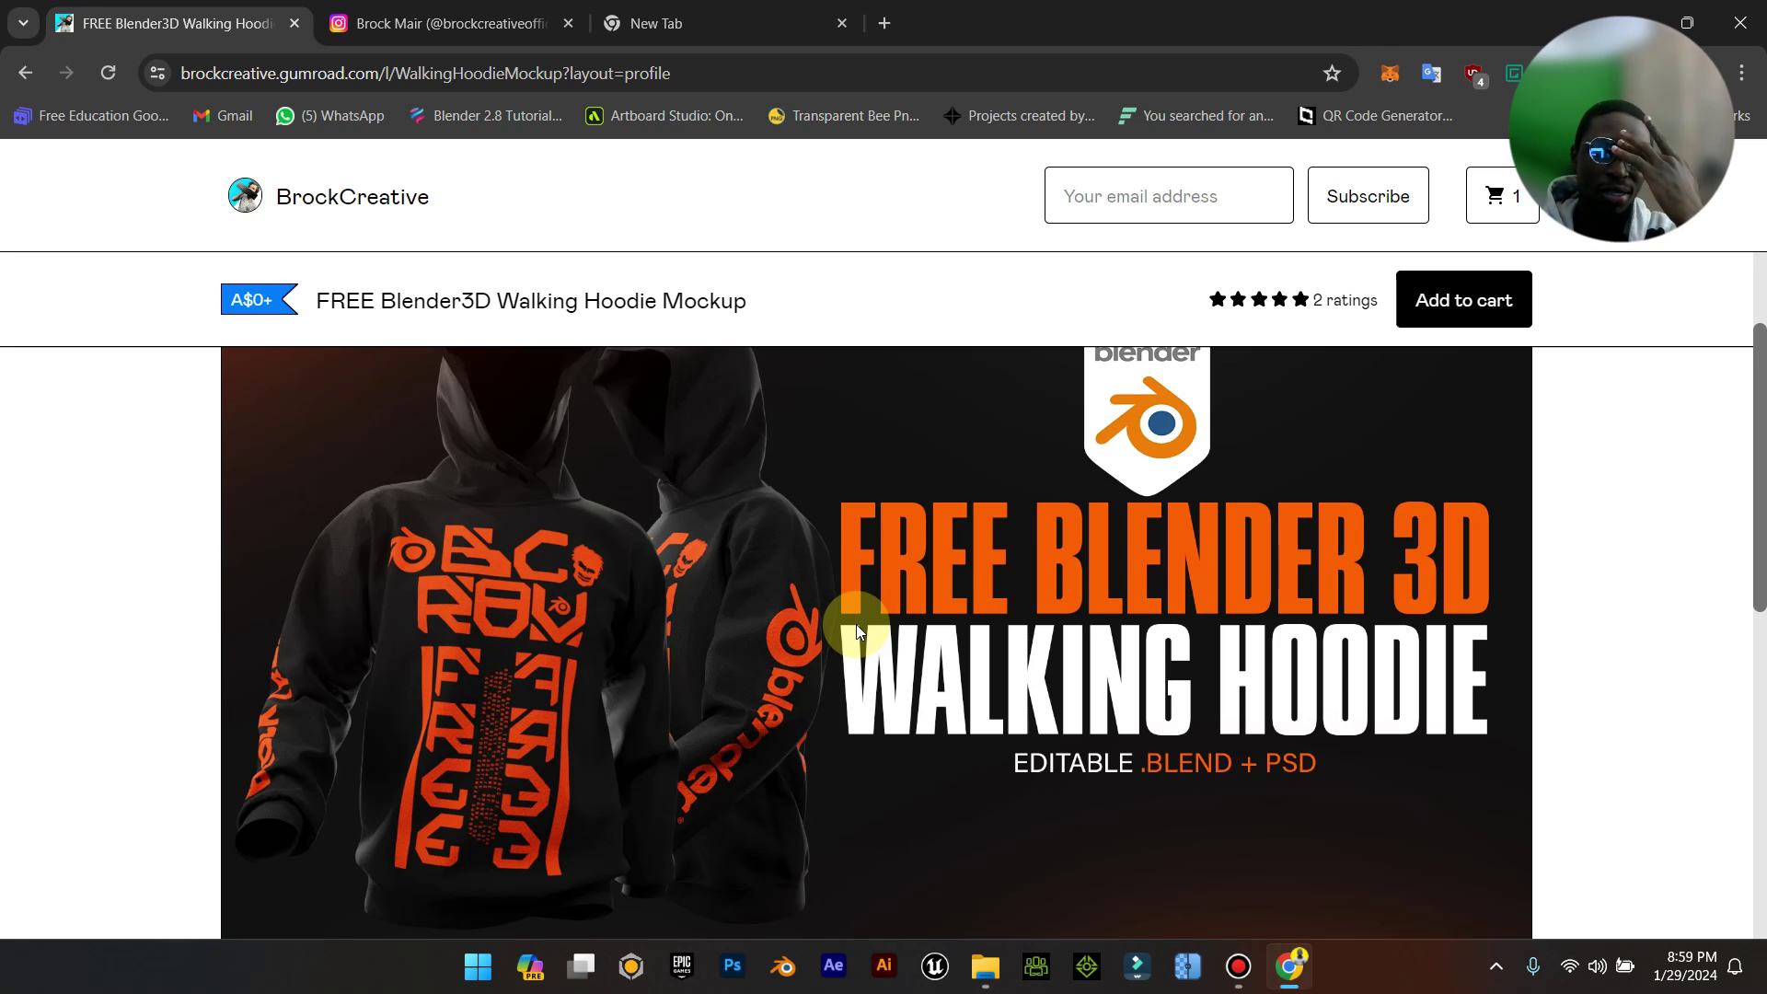
scroll(856, 624, down, 5)
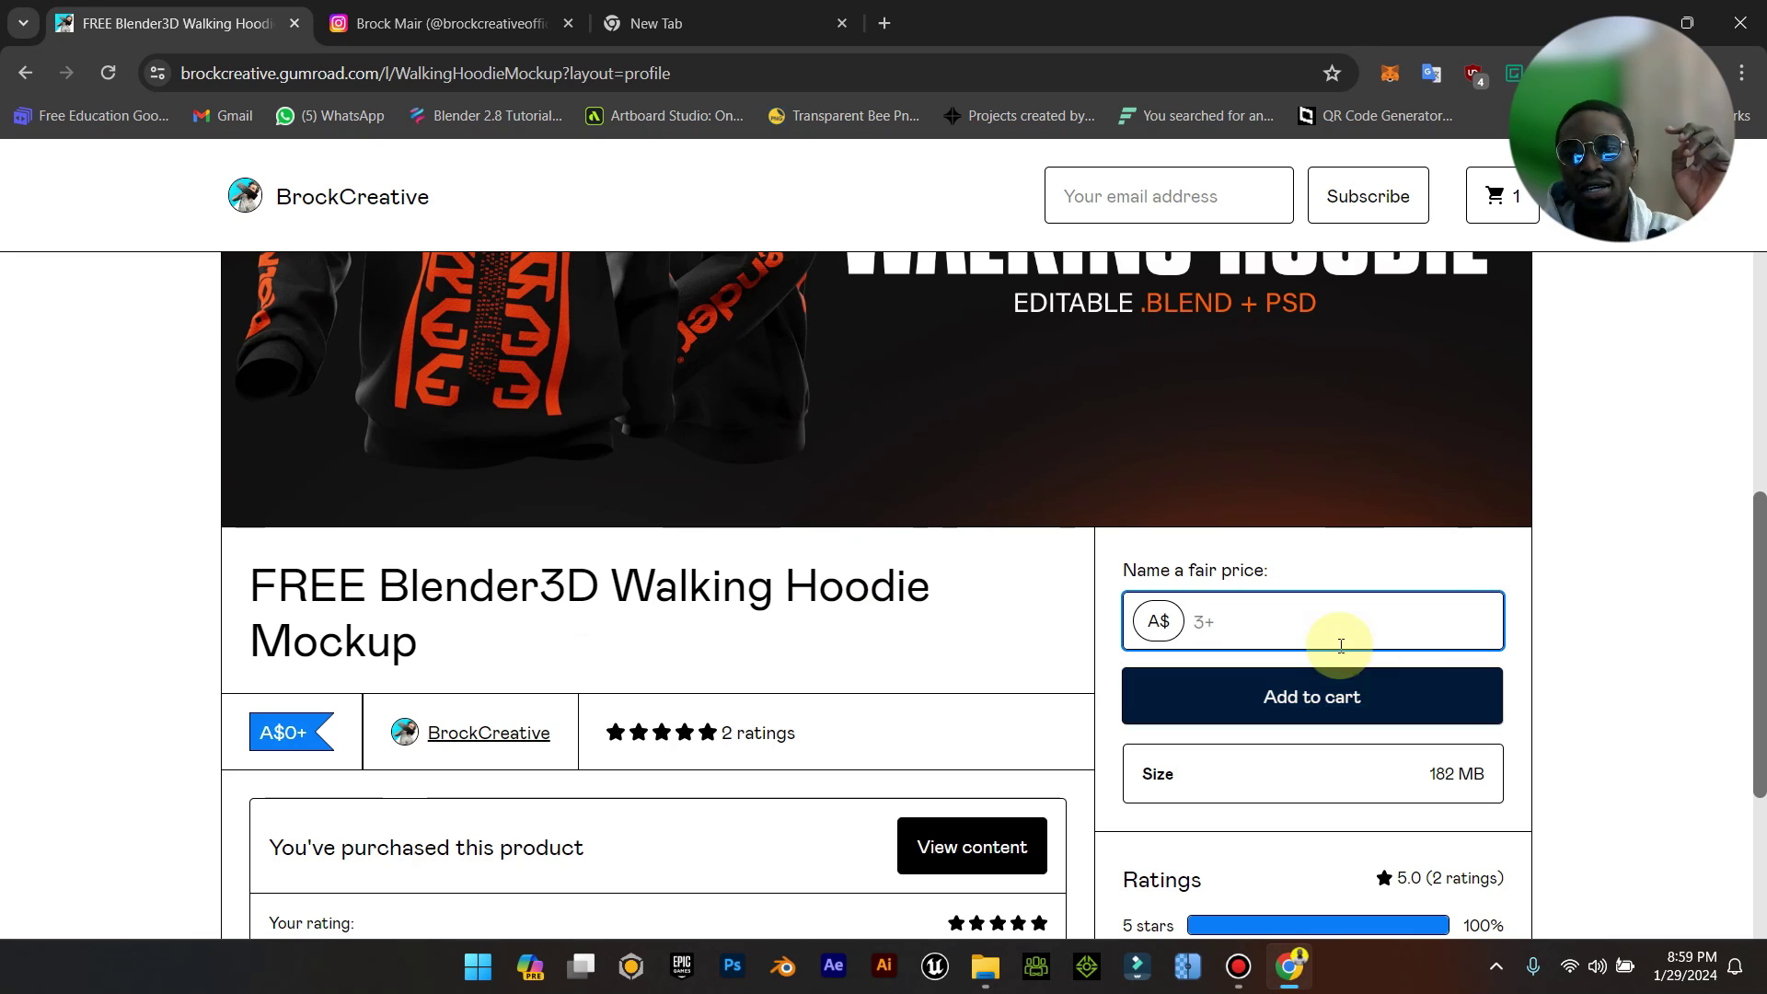
scroll(1022, 501, up, 2)
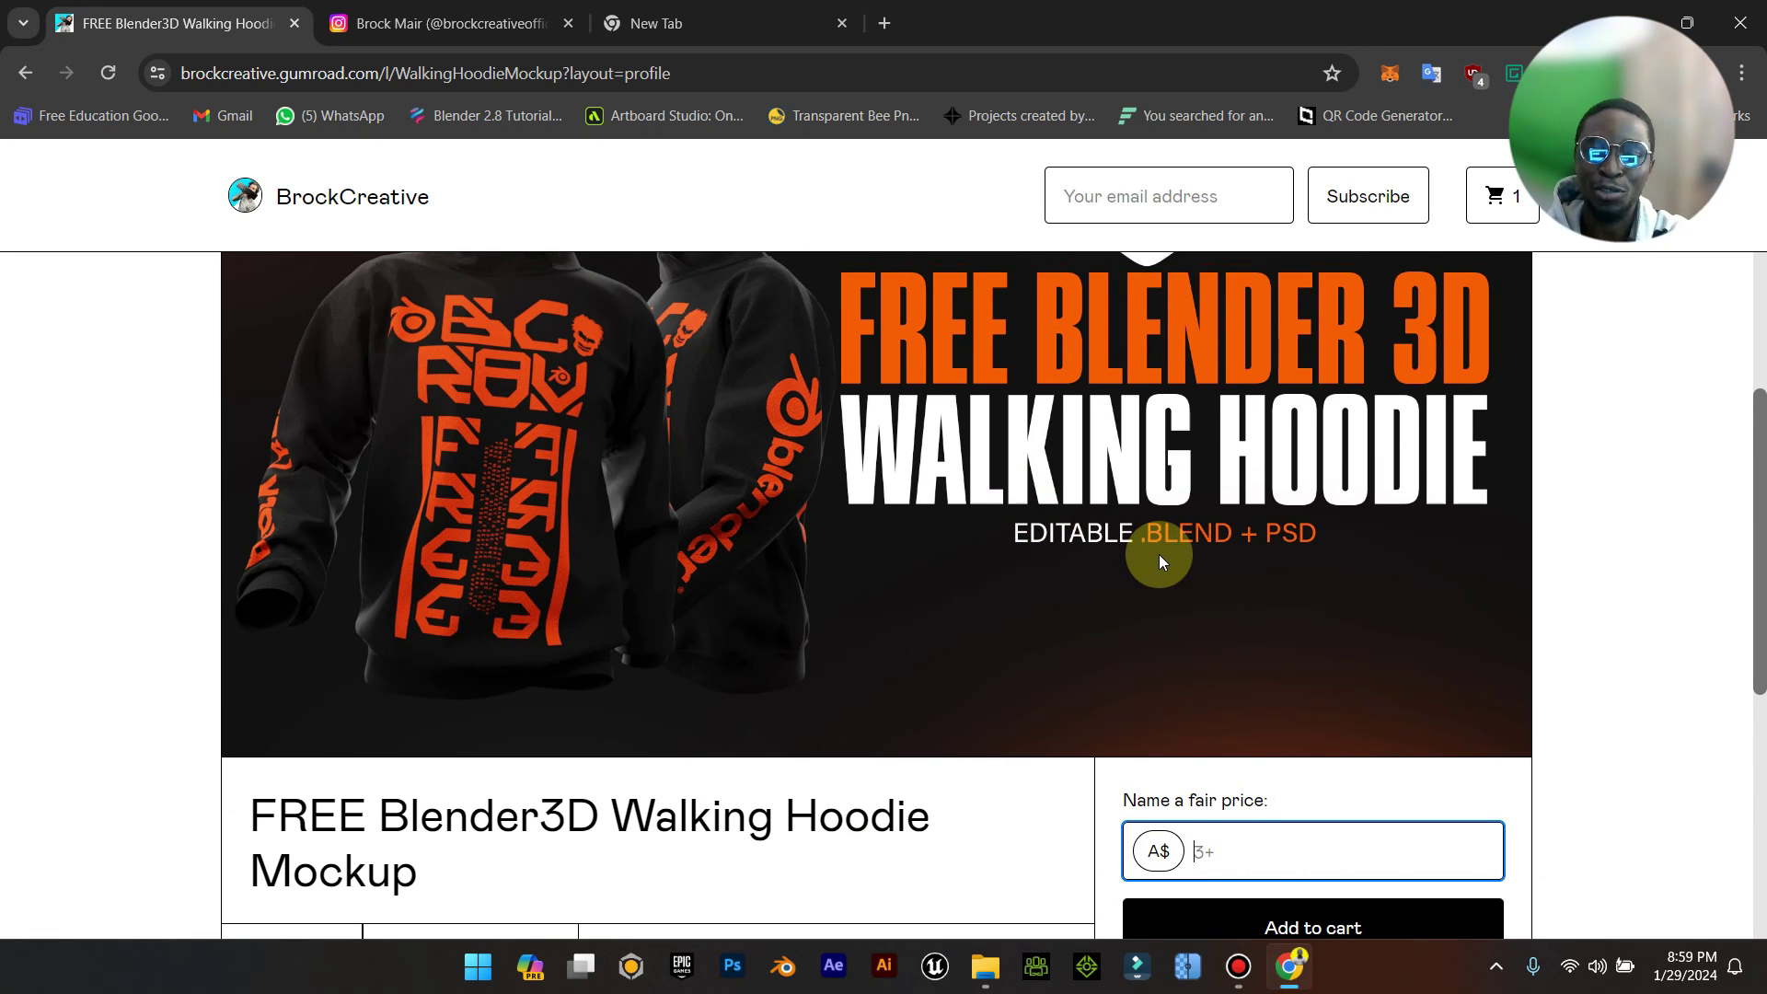
scroll(1156, 552, down, 4)
scroll(953, 469, up, 2)
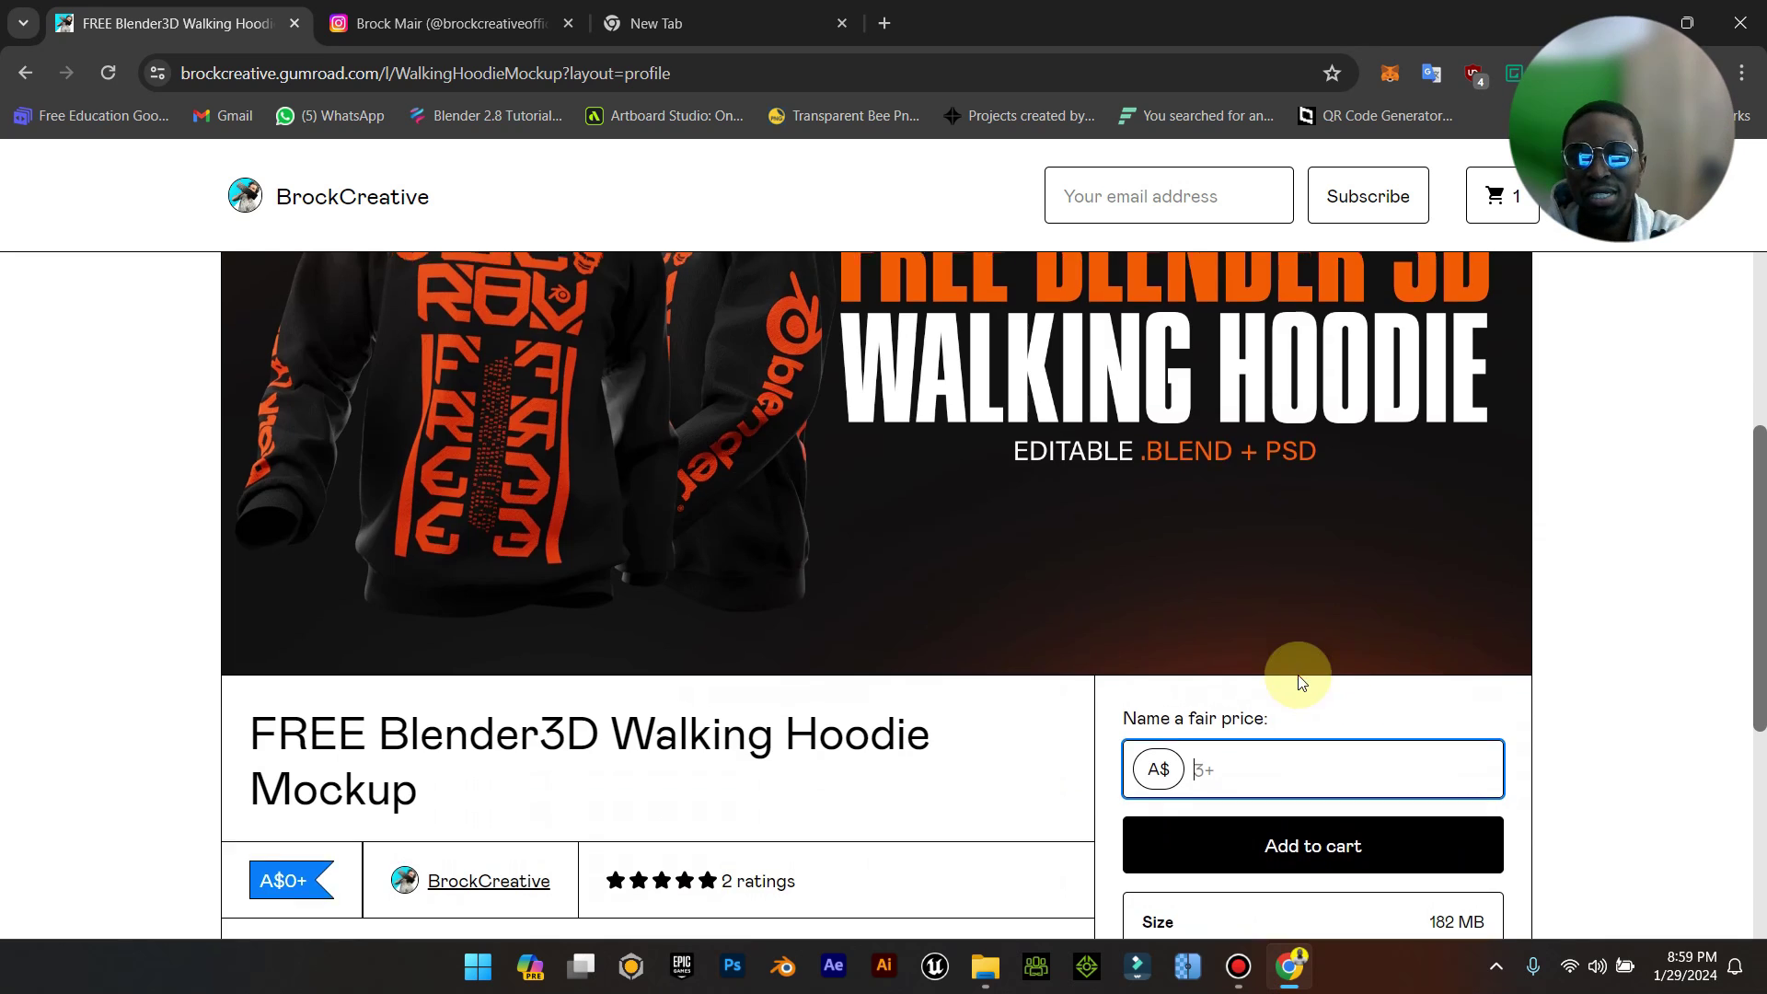
scroll(1301, 679, down, 3)
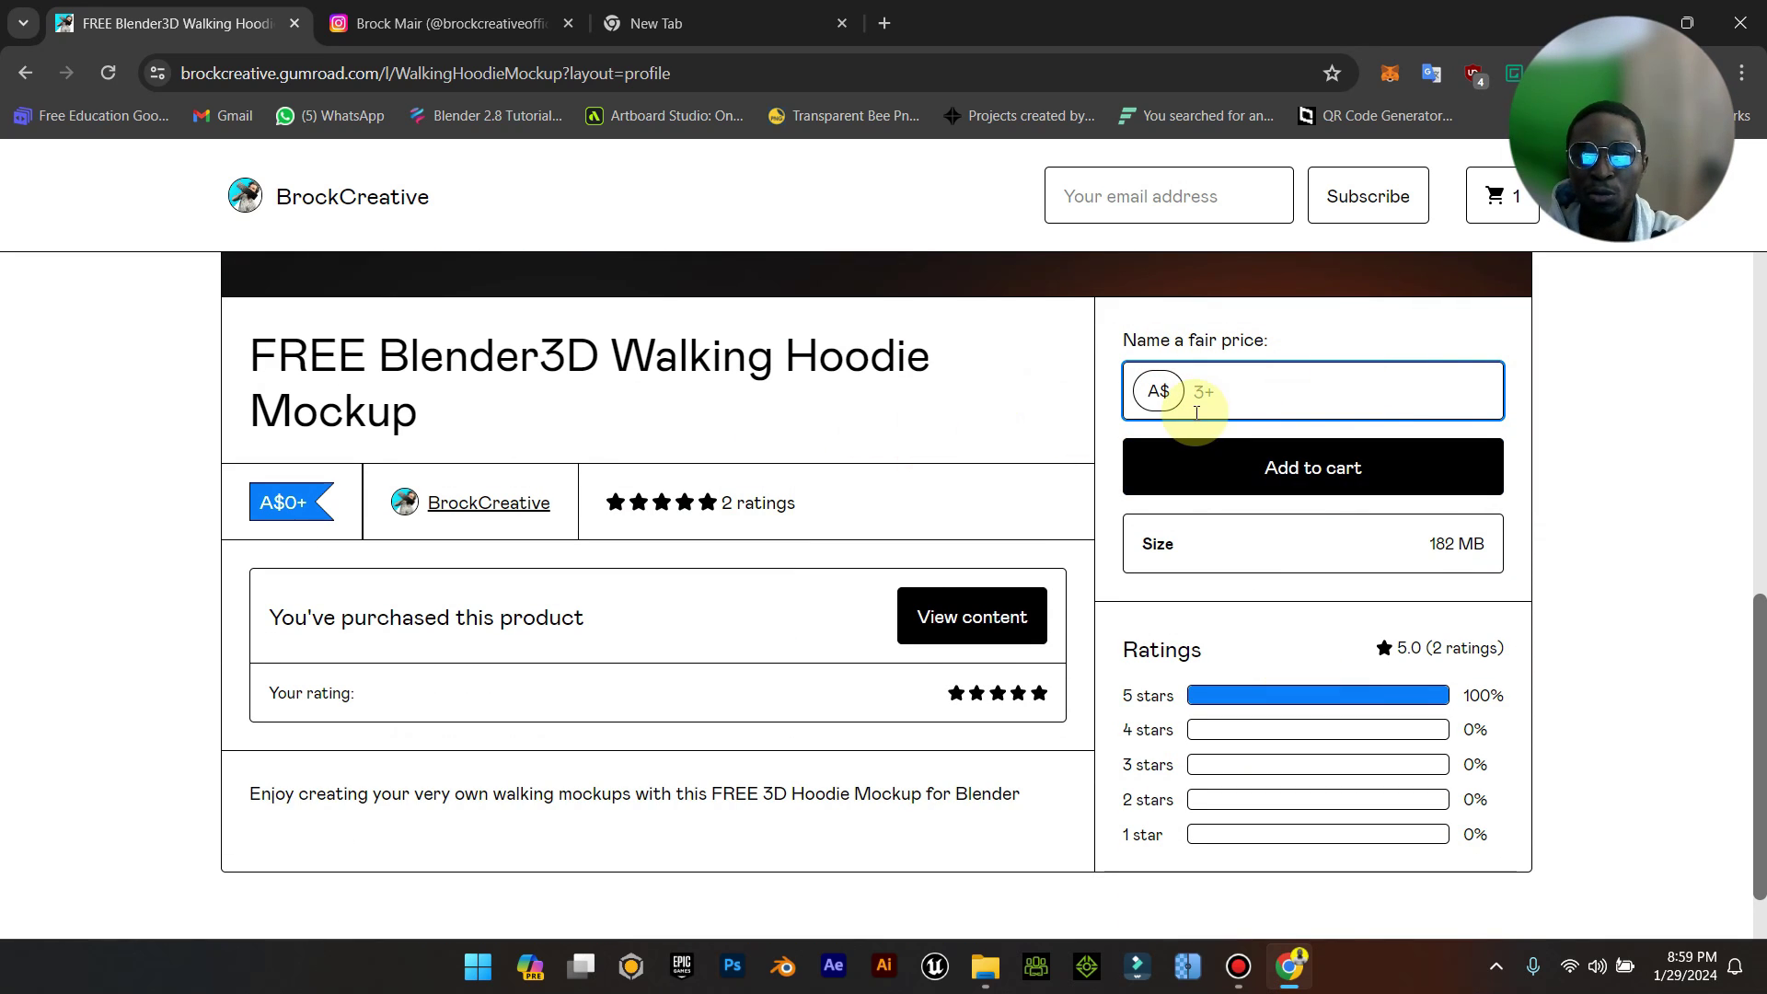
Add the walking hoodie mockup to the cart for A$0 and remove the T-Shirt Mockup with Walking Animation from the checkout.
text(0)
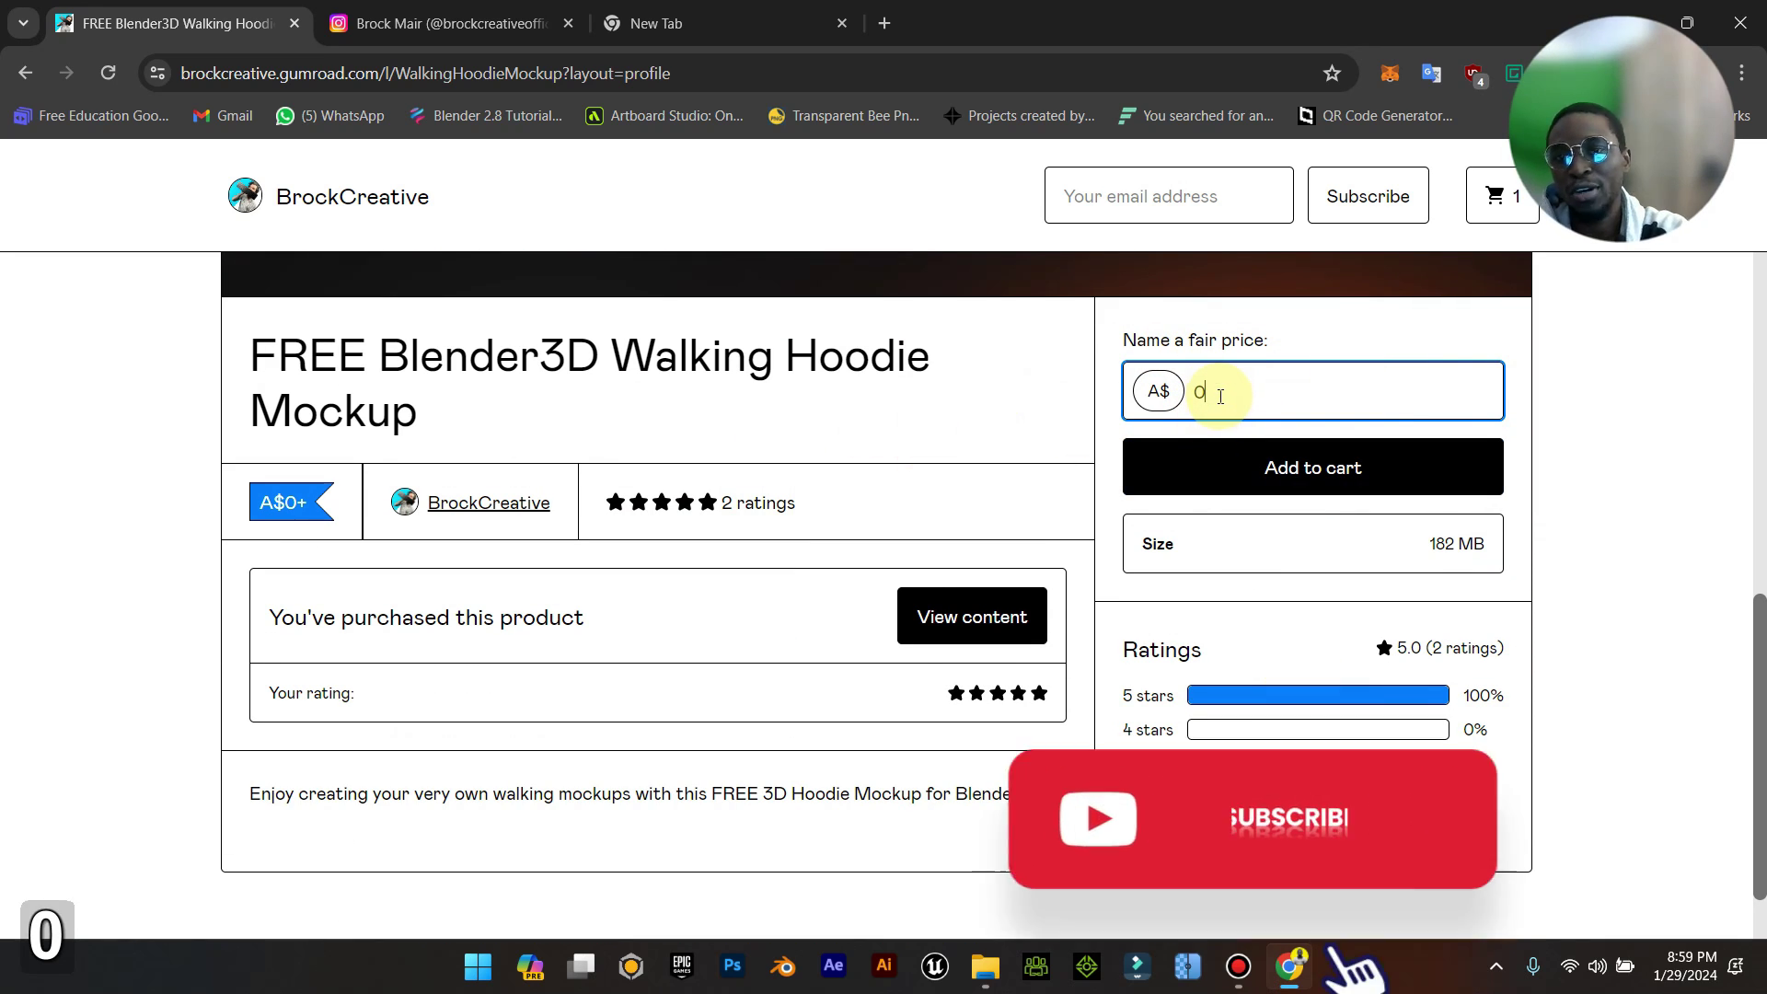
click(1240, 460)
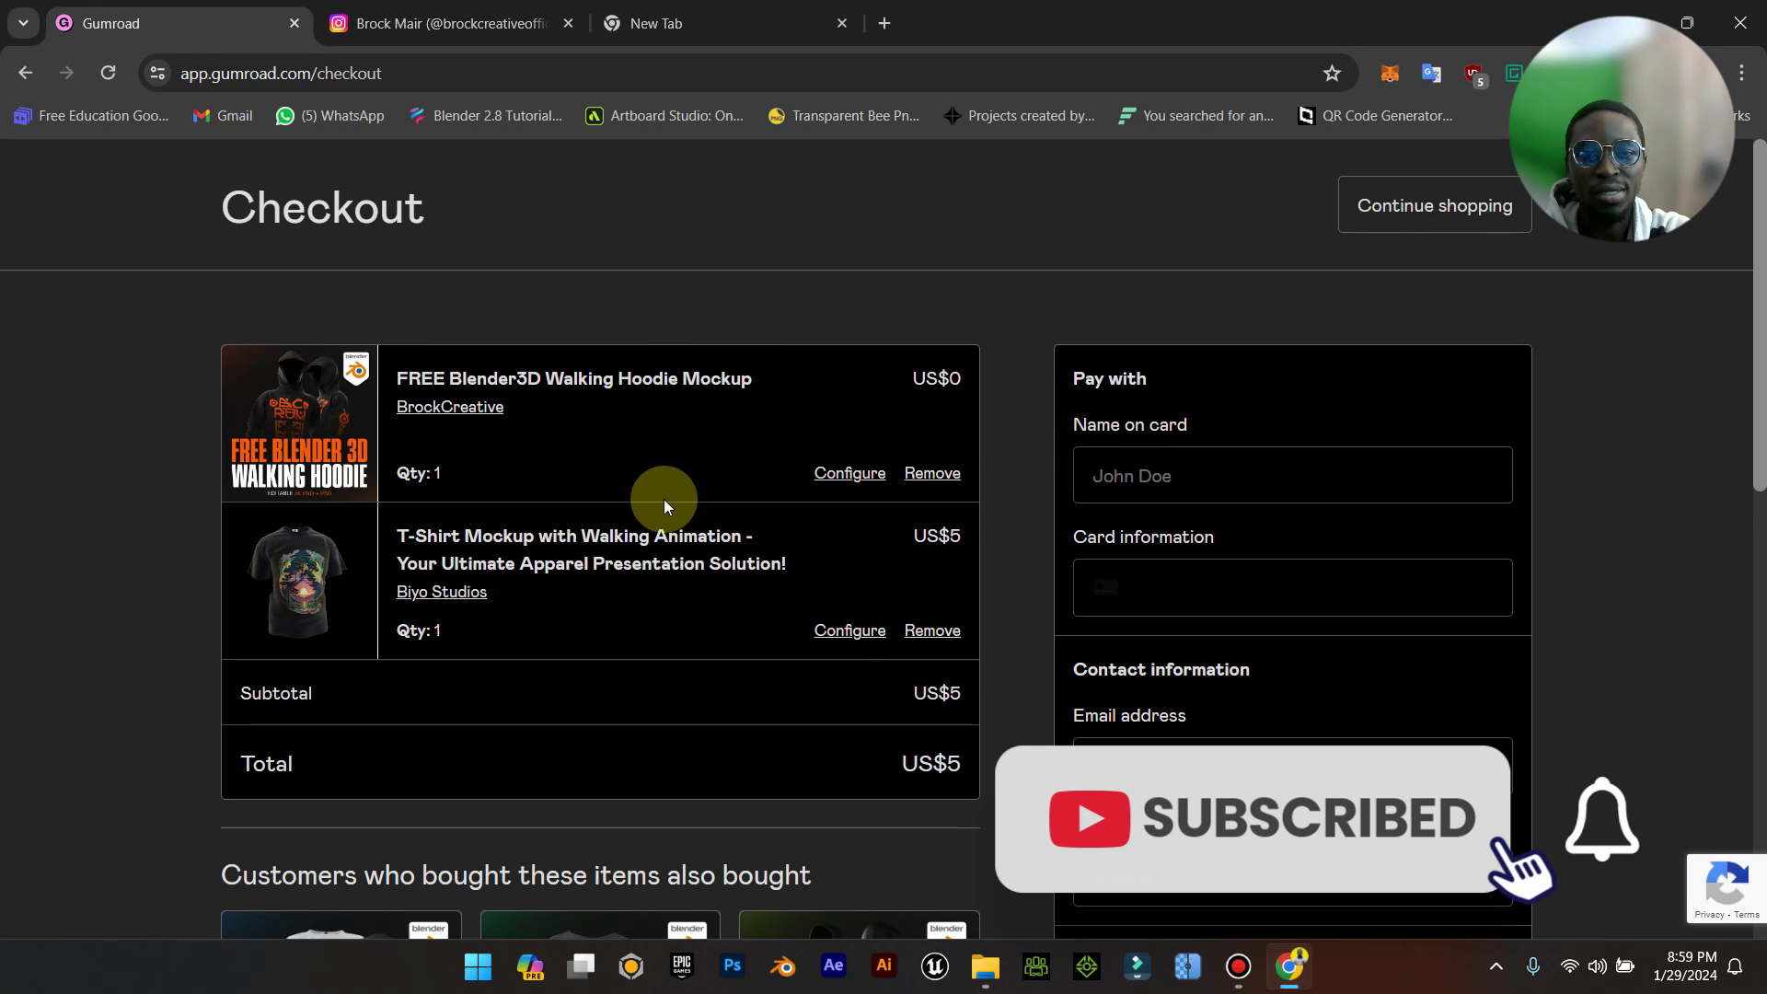
click(932, 631)
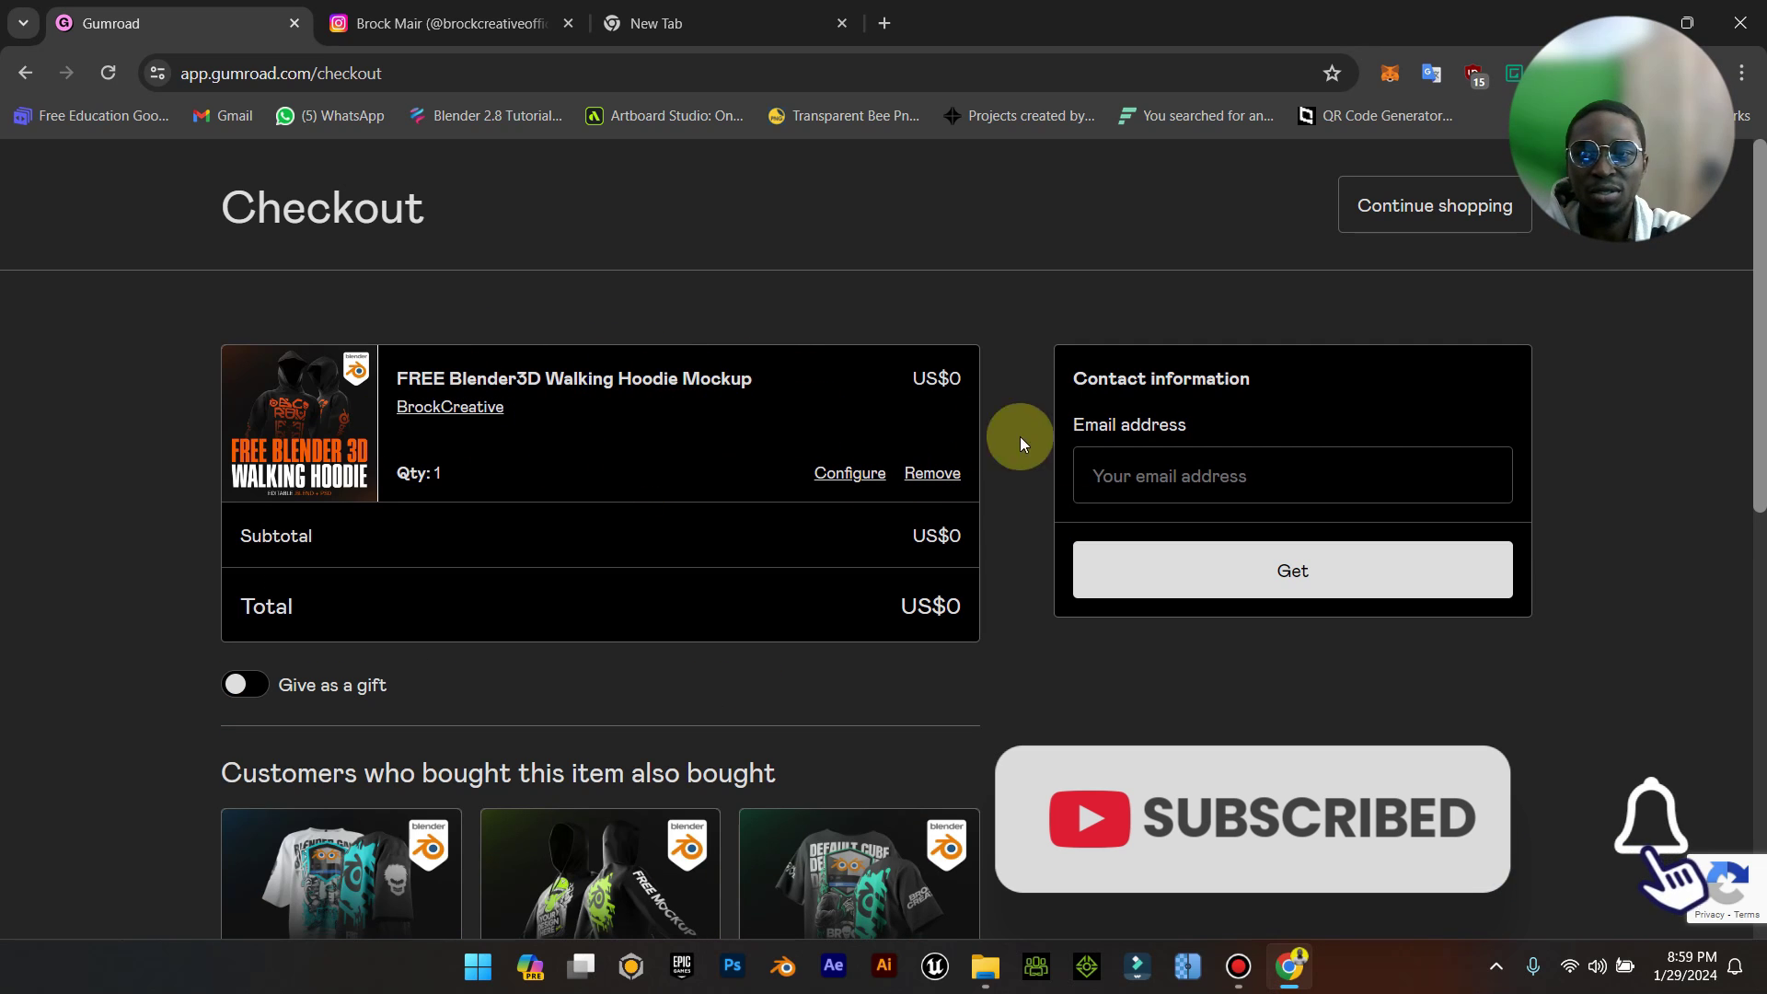
click(1167, 470)
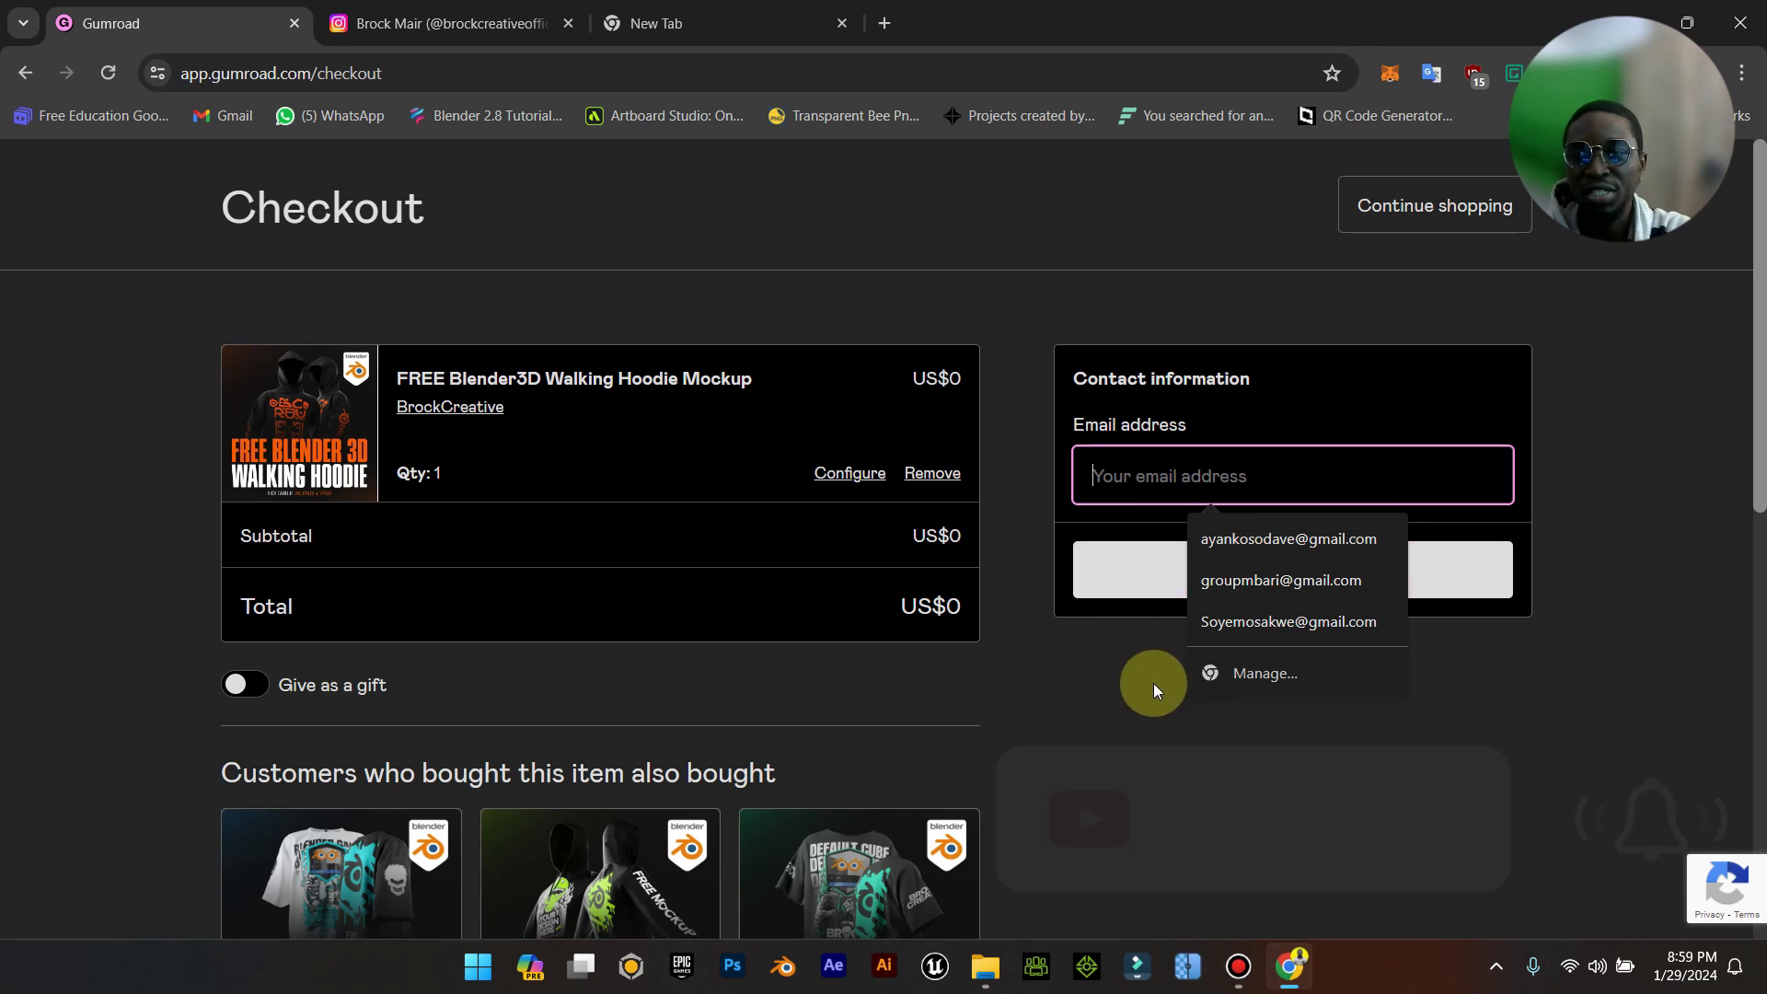
click(1080, 733)
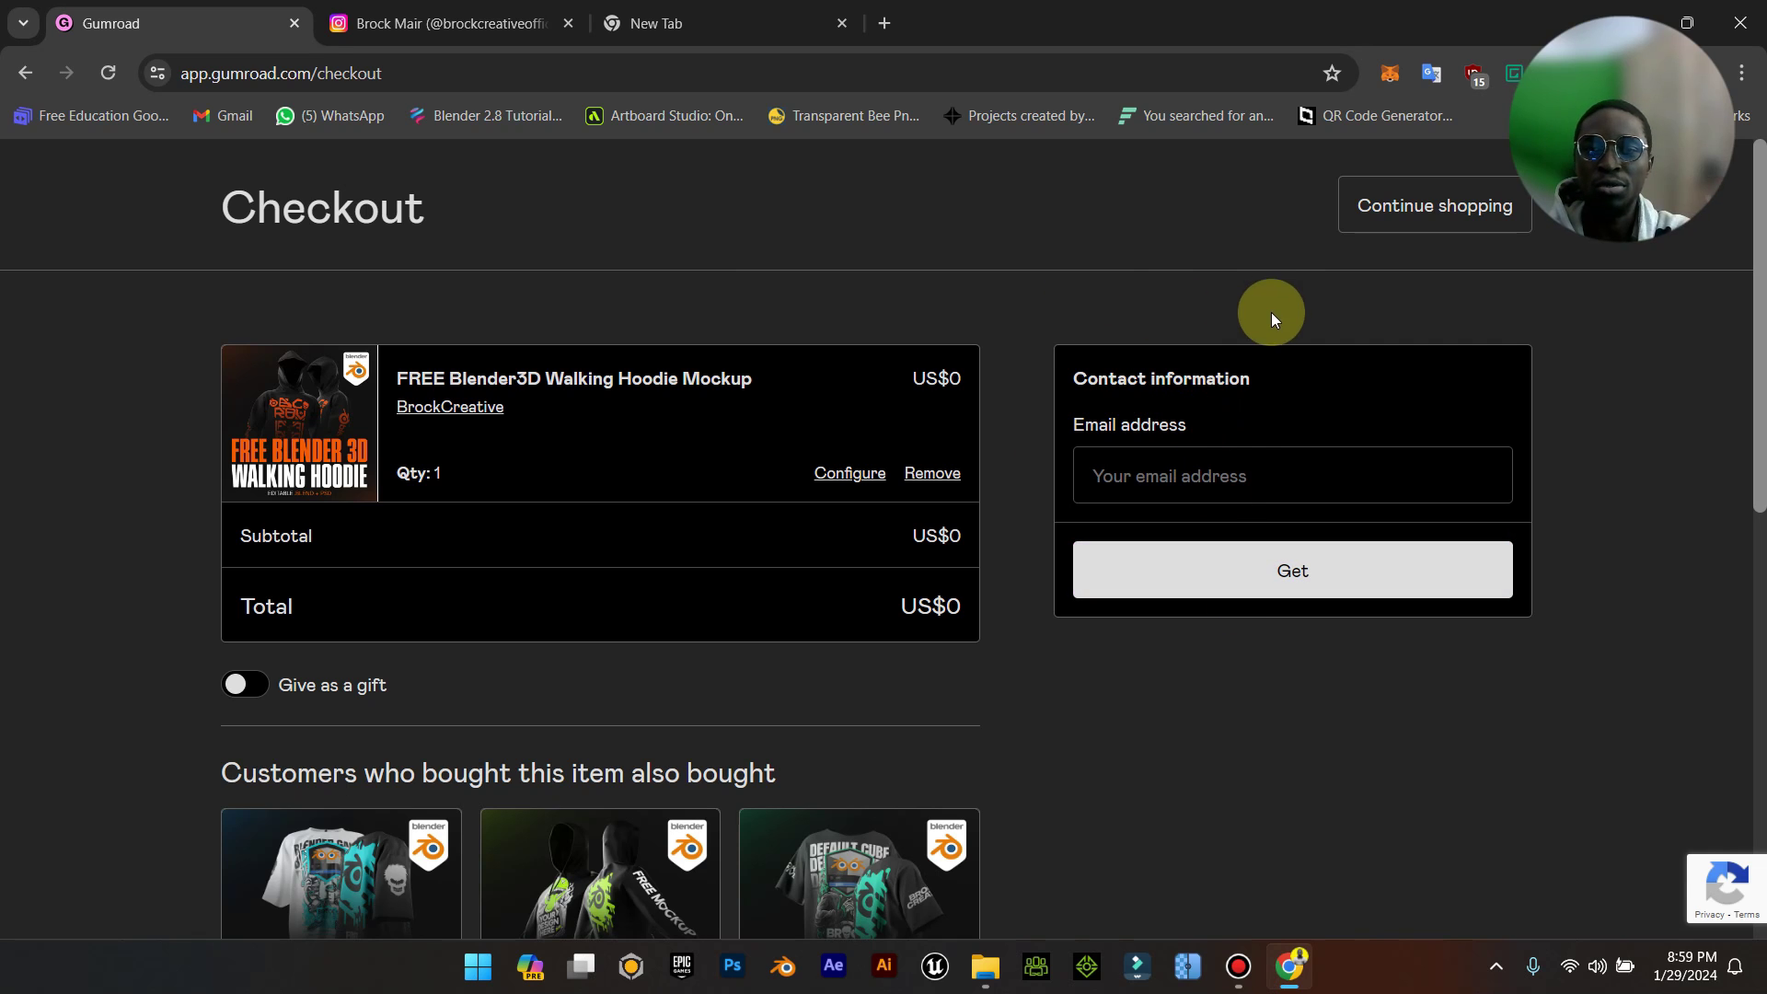
Switch to File Explorer and open the extracted Free Walking Hoodie Mockup folder in Downloads > Compressed.
mouse_move(987, 967)
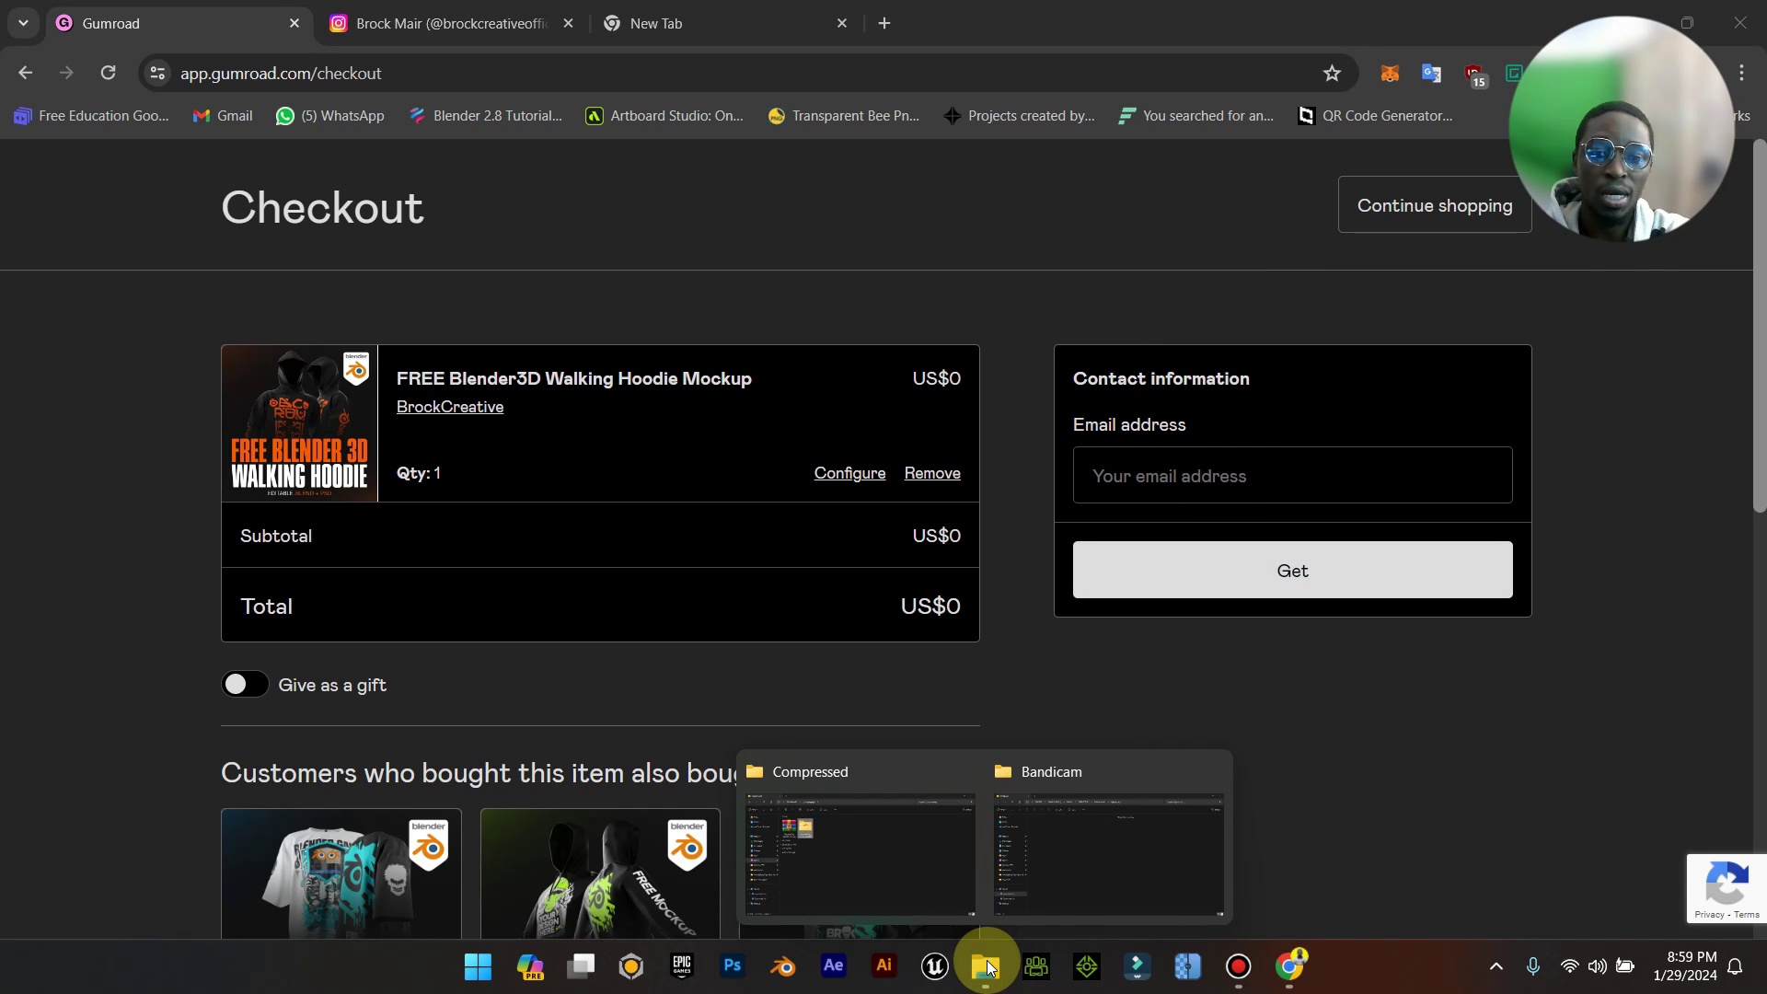
click(947, 868)
click(347, 251)
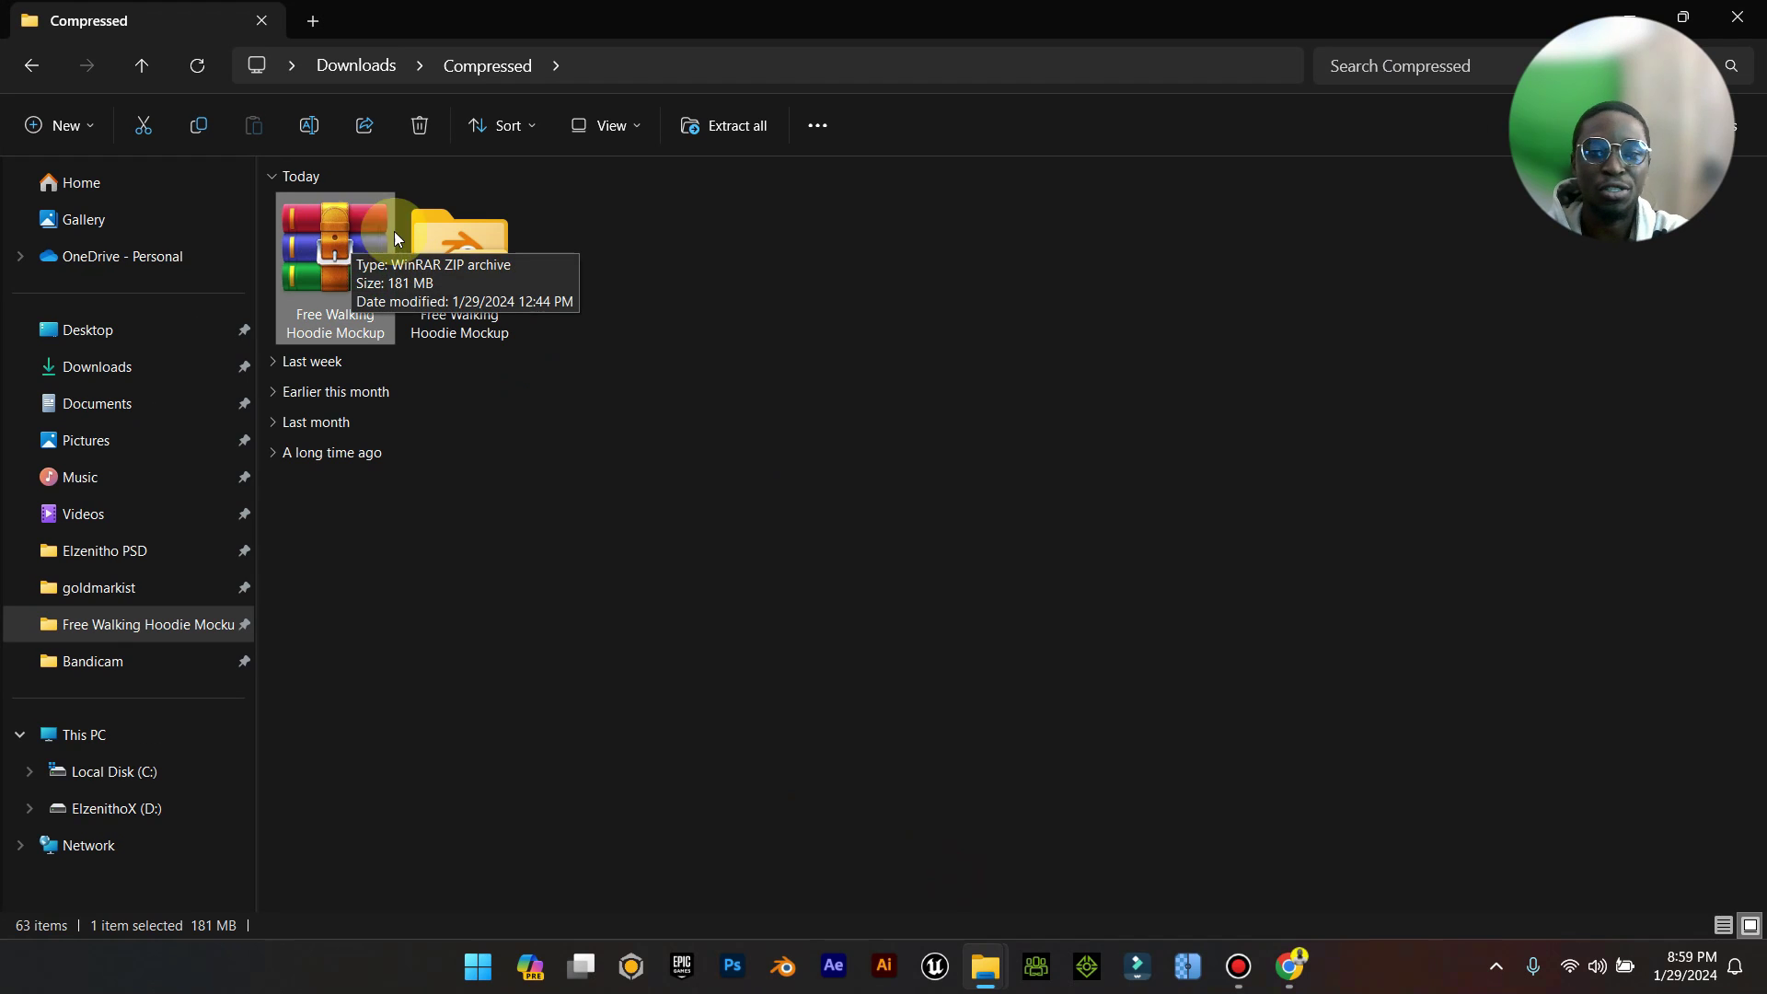
click(441, 251)
double_click(441, 252)
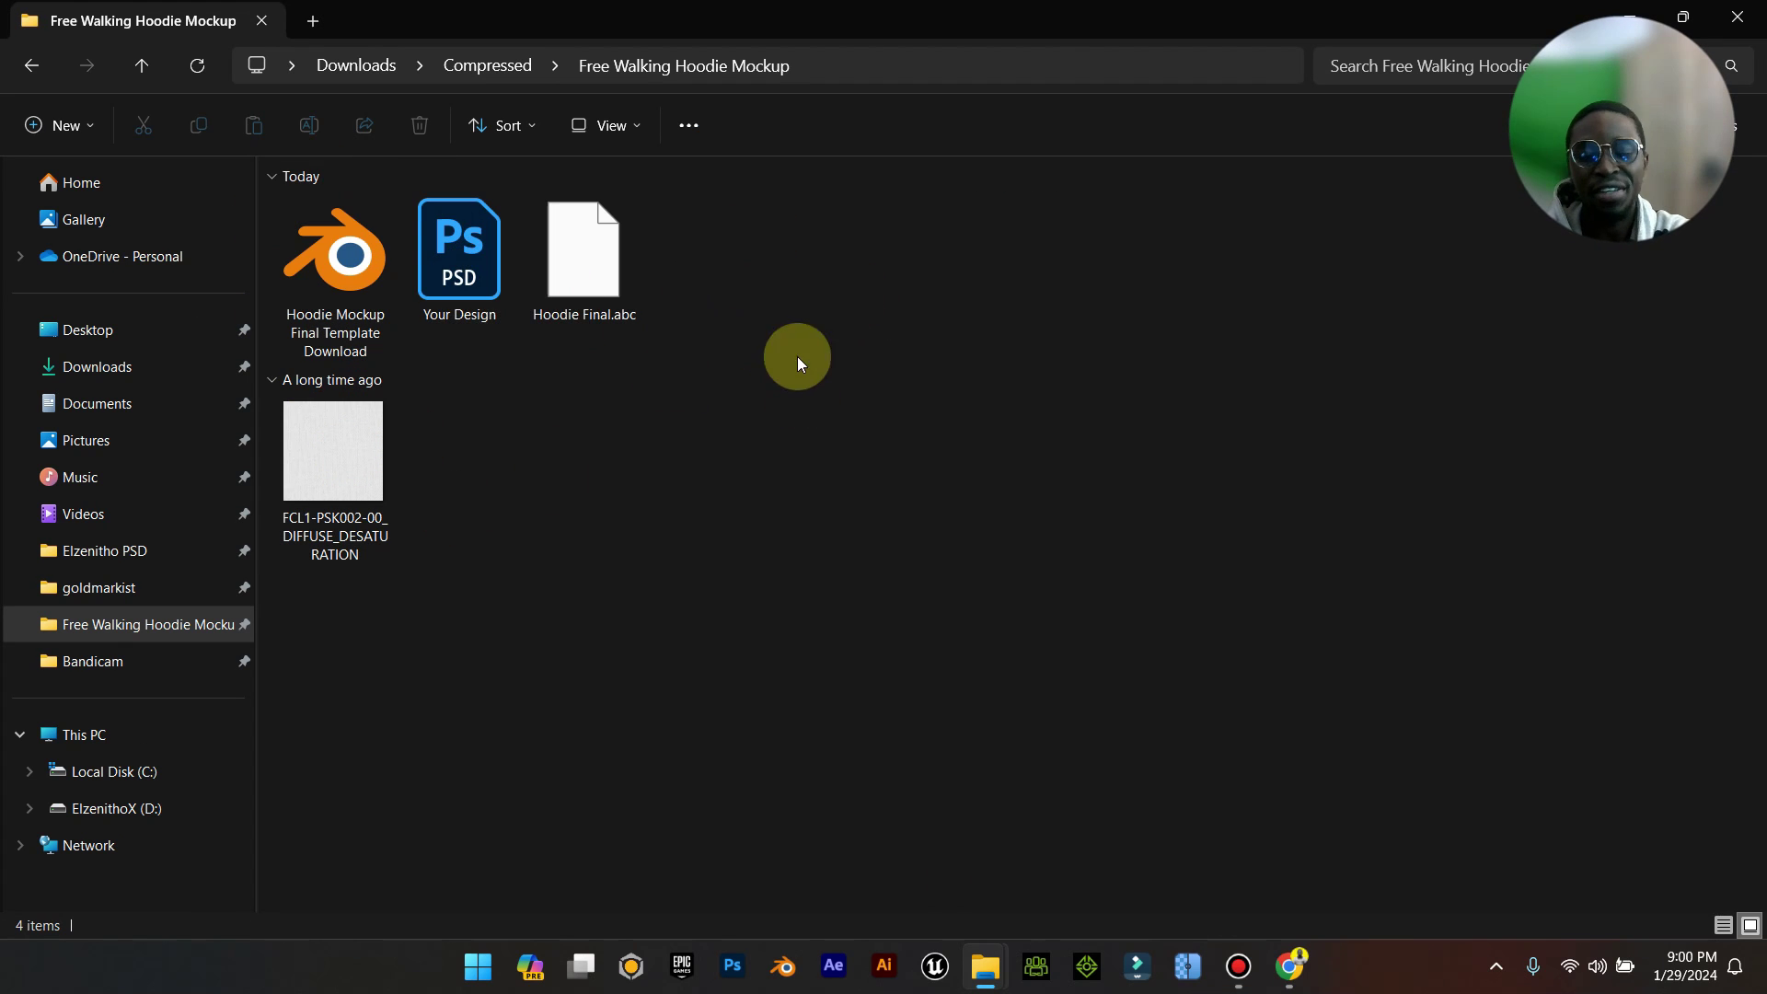
Close the Gumroad and Instagram pages in Chrome and minimize the browser to return to the mockup folder.
mouse_move(981, 962)
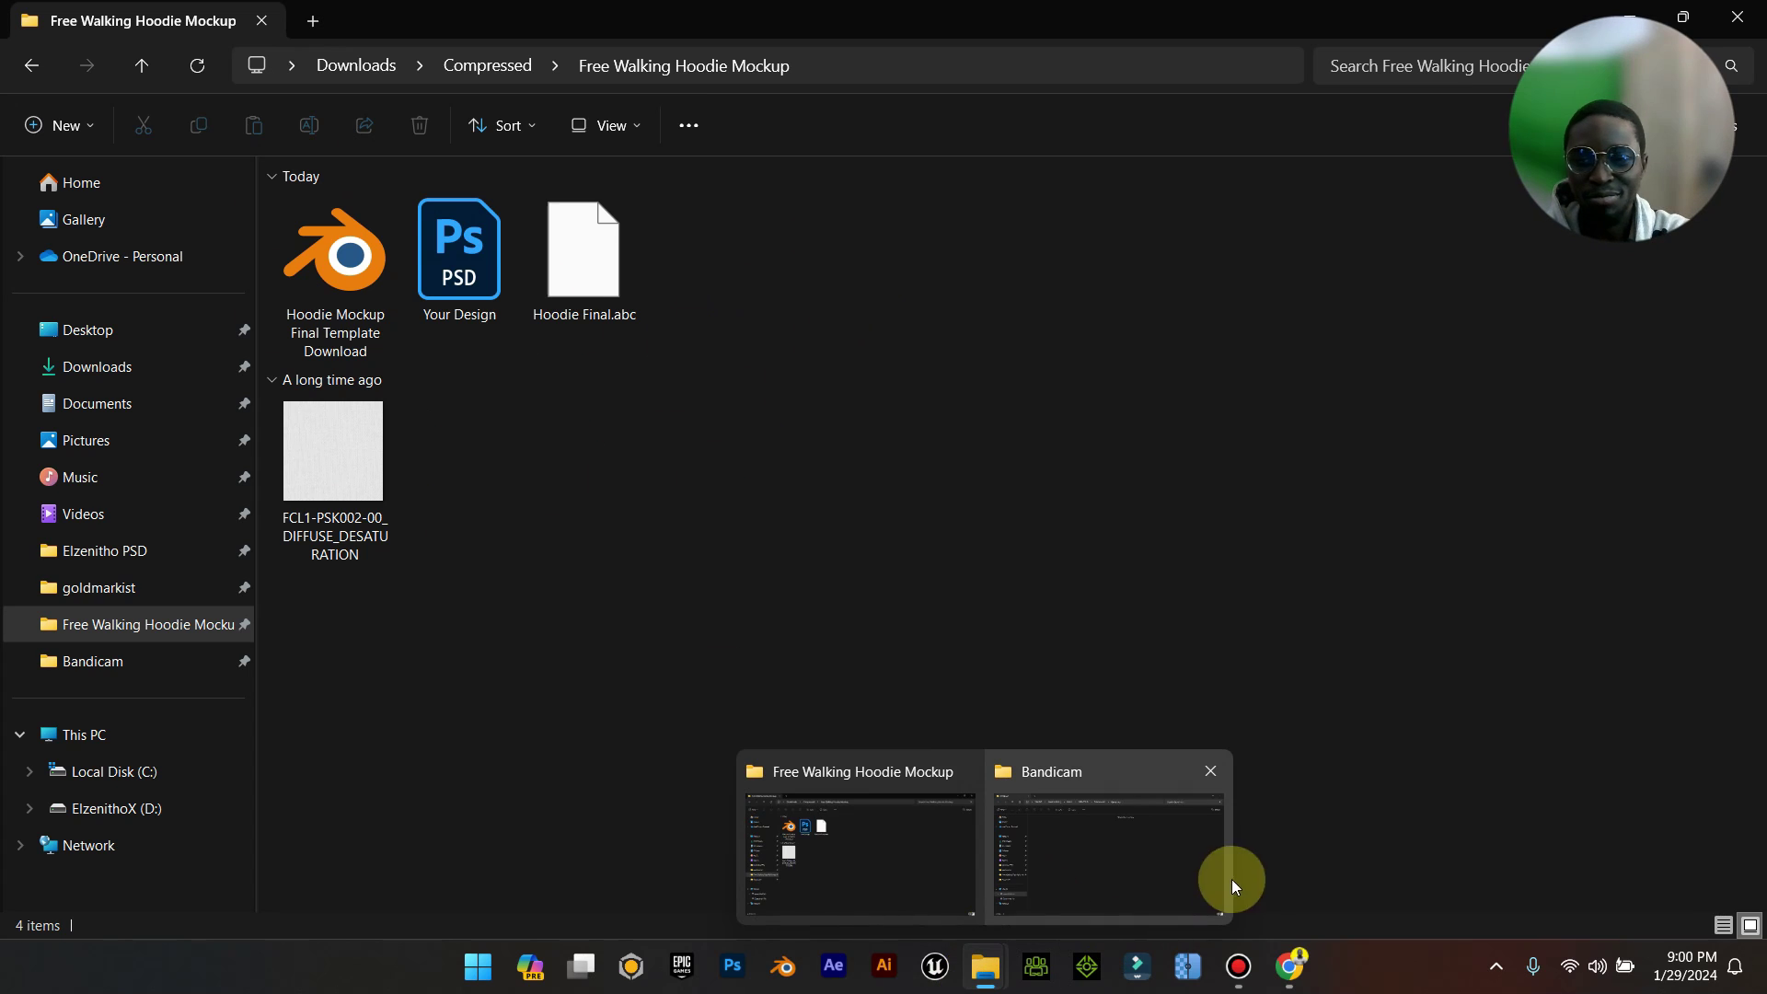
click(1290, 966)
click(295, 23)
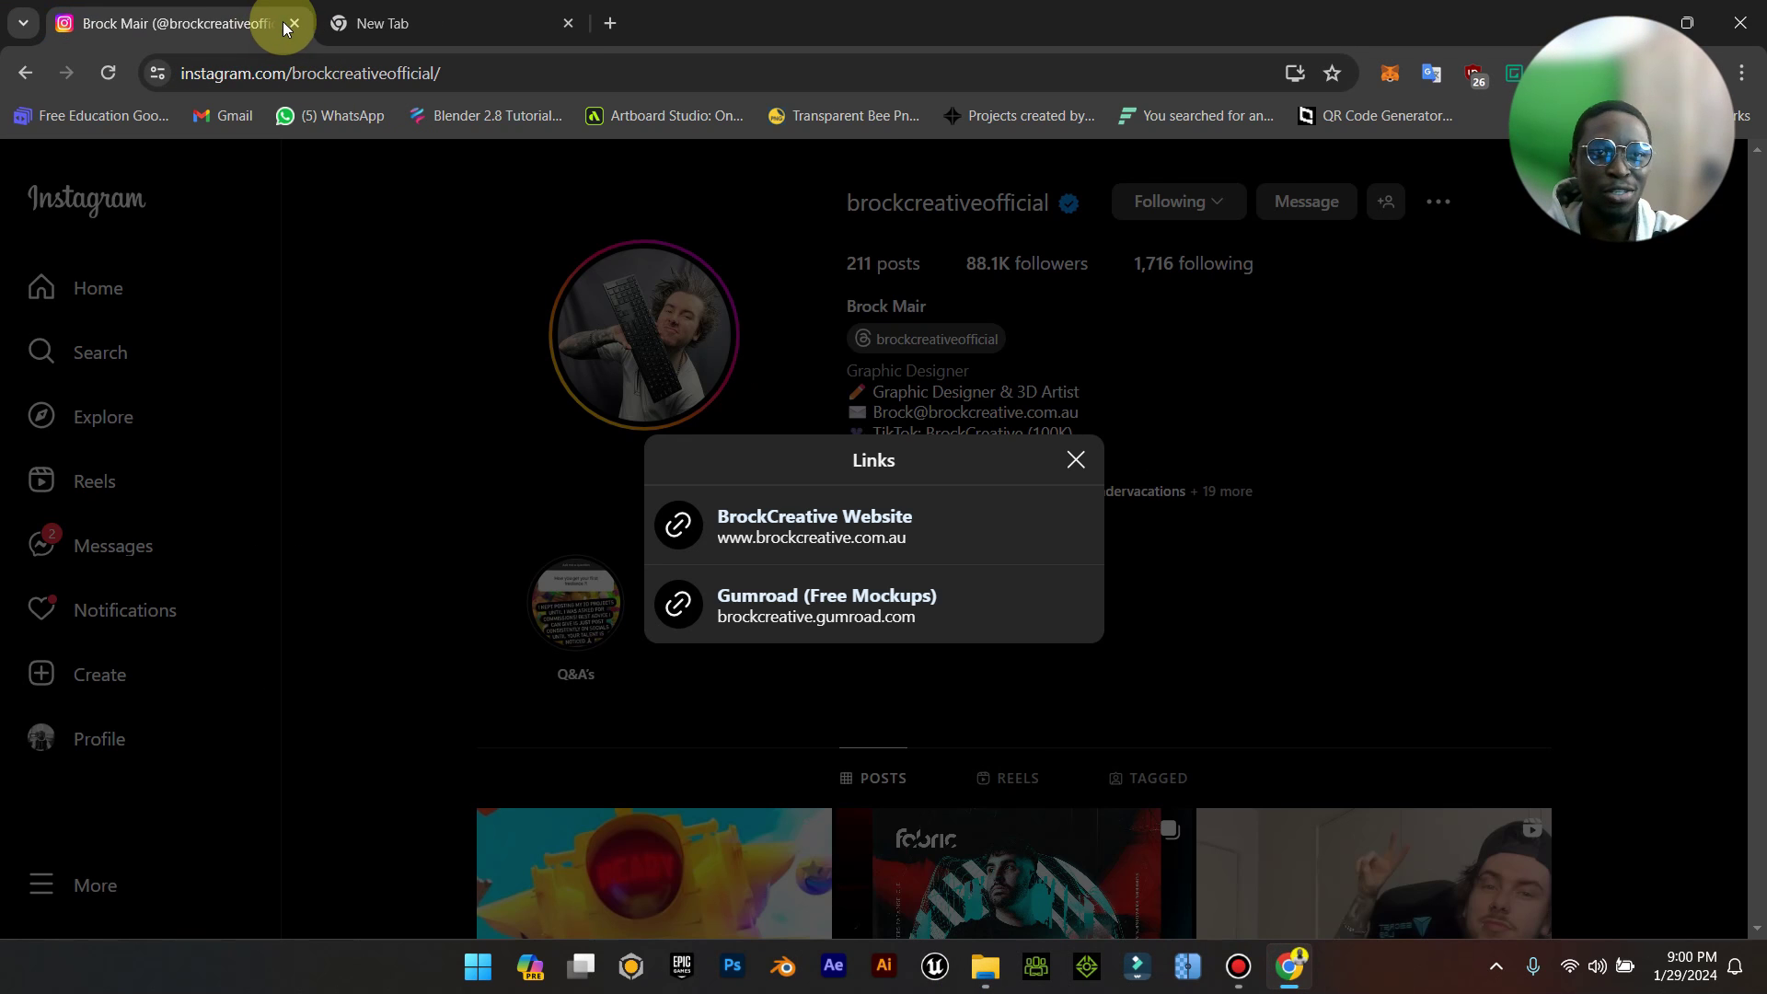
click(295, 23)
click(1642, 8)
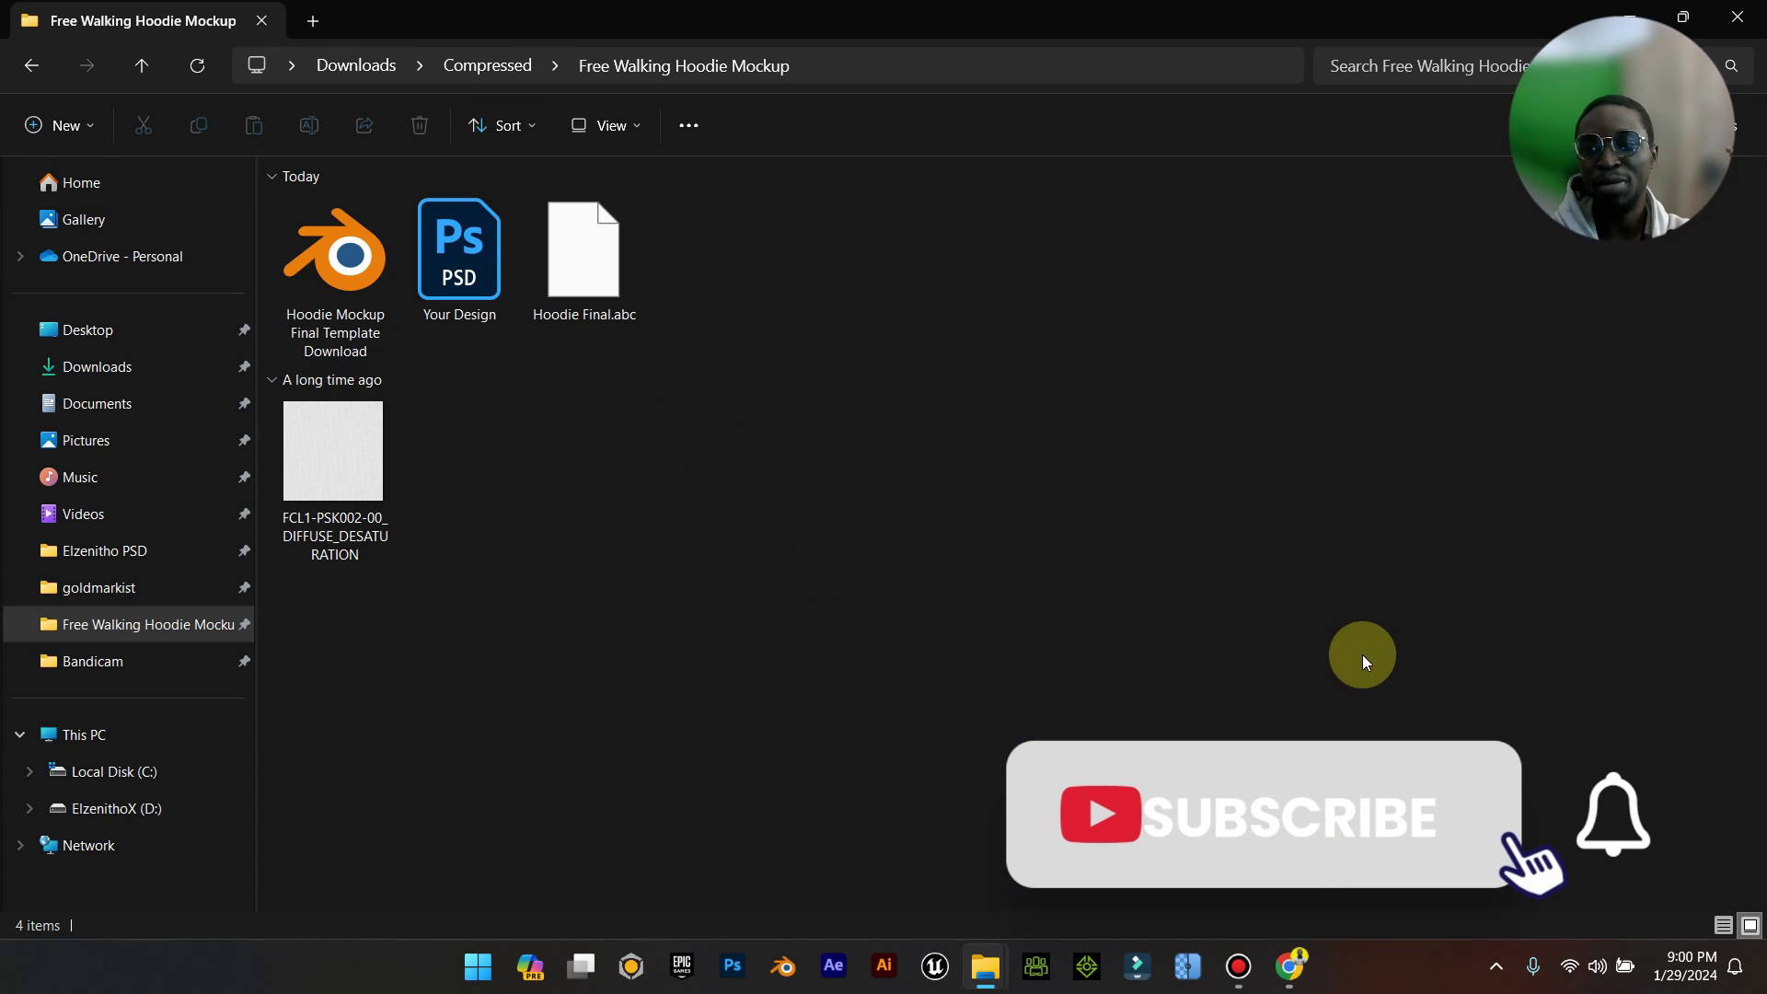
Open the Your Design PSD from the Free Walking Hoodie Mockup folder in Photoshop.
click(337, 257)
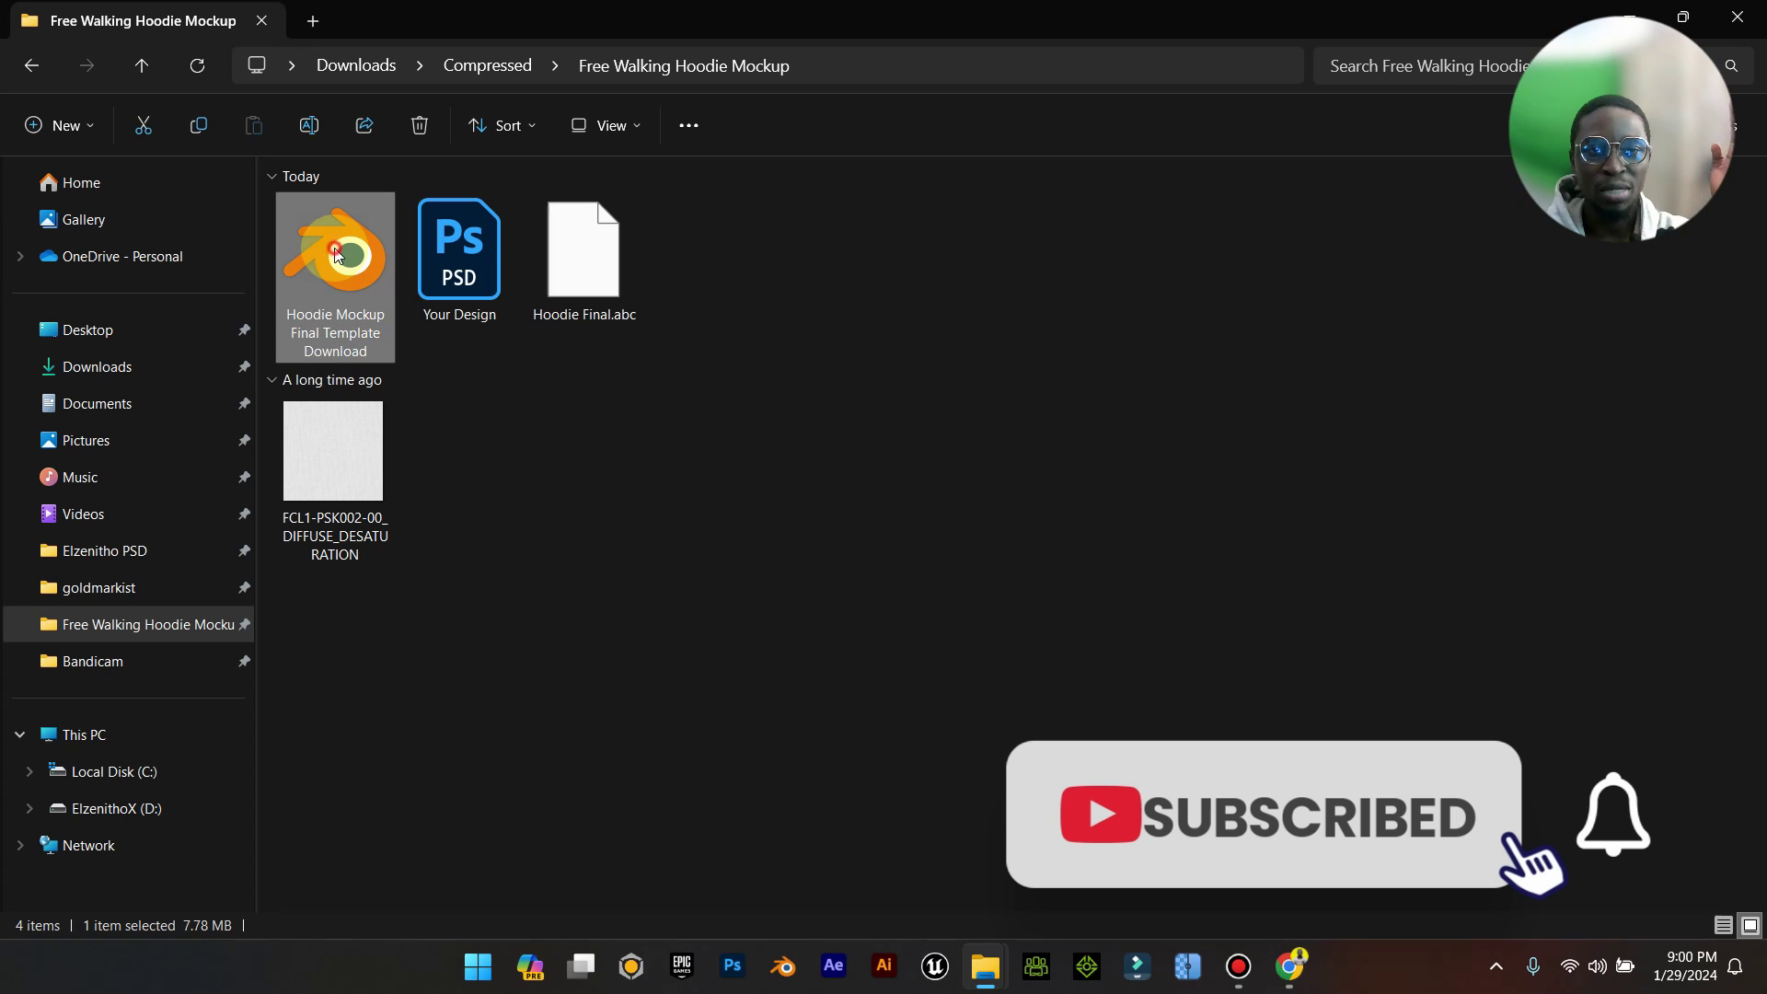
click(451, 308)
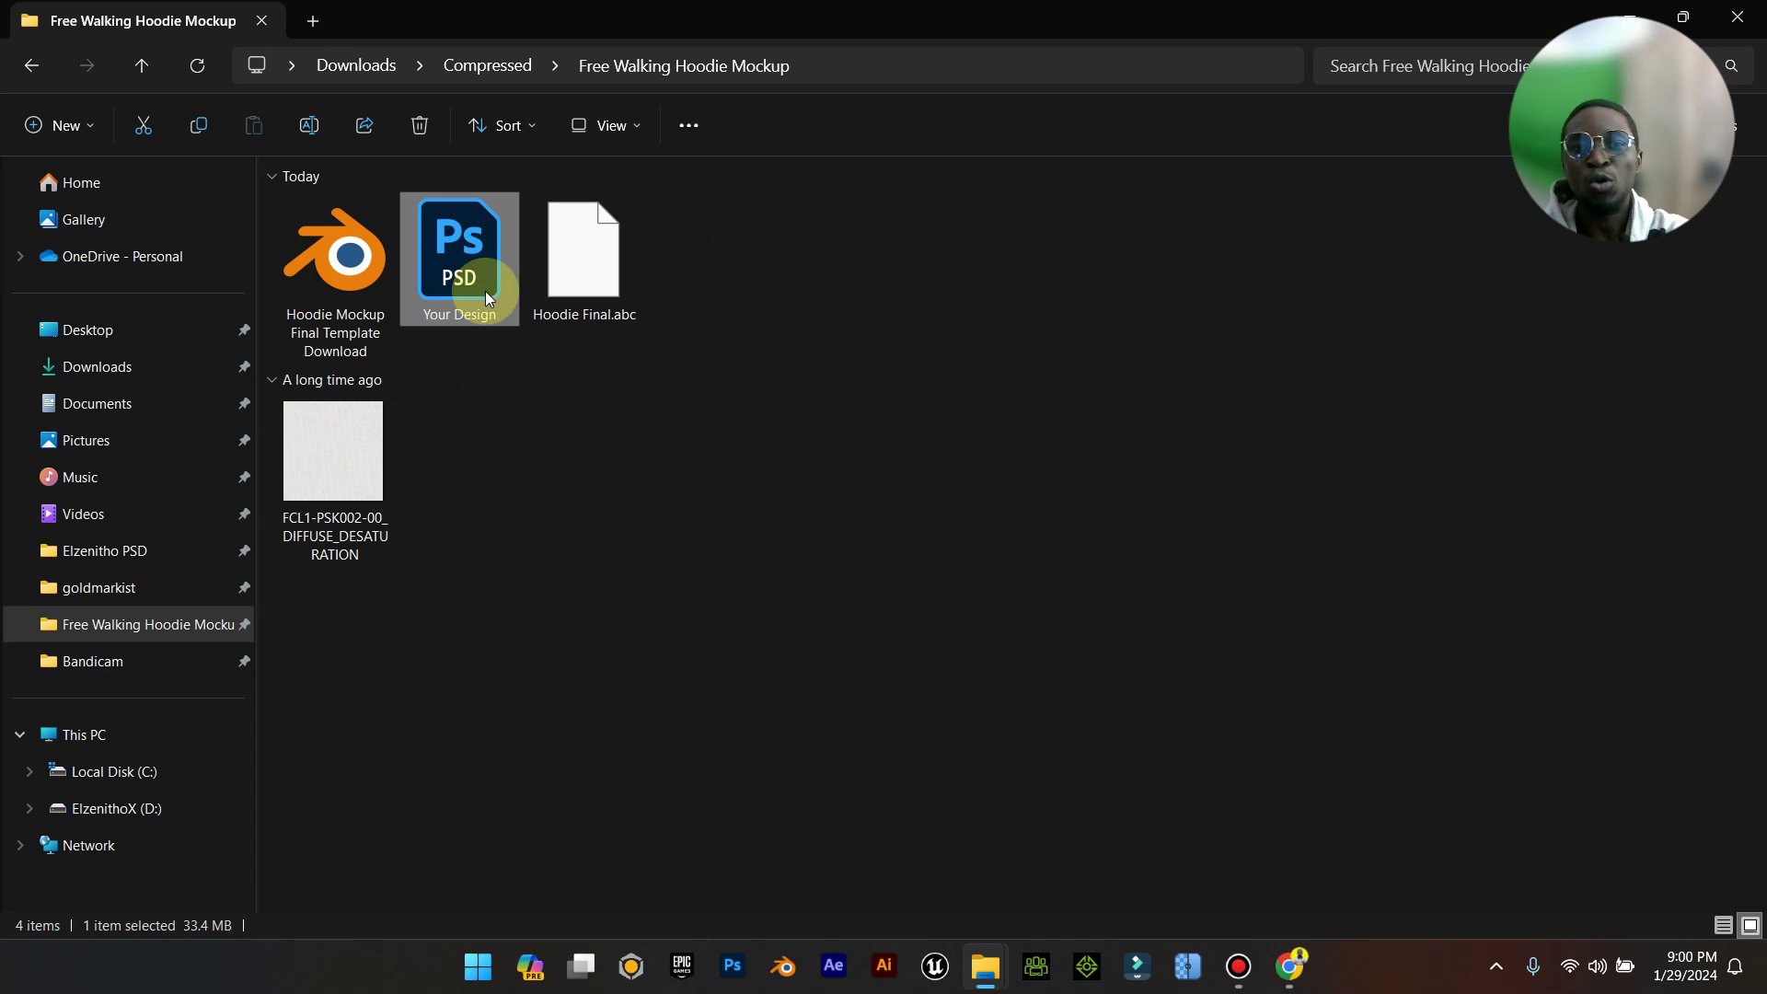
click(463, 269)
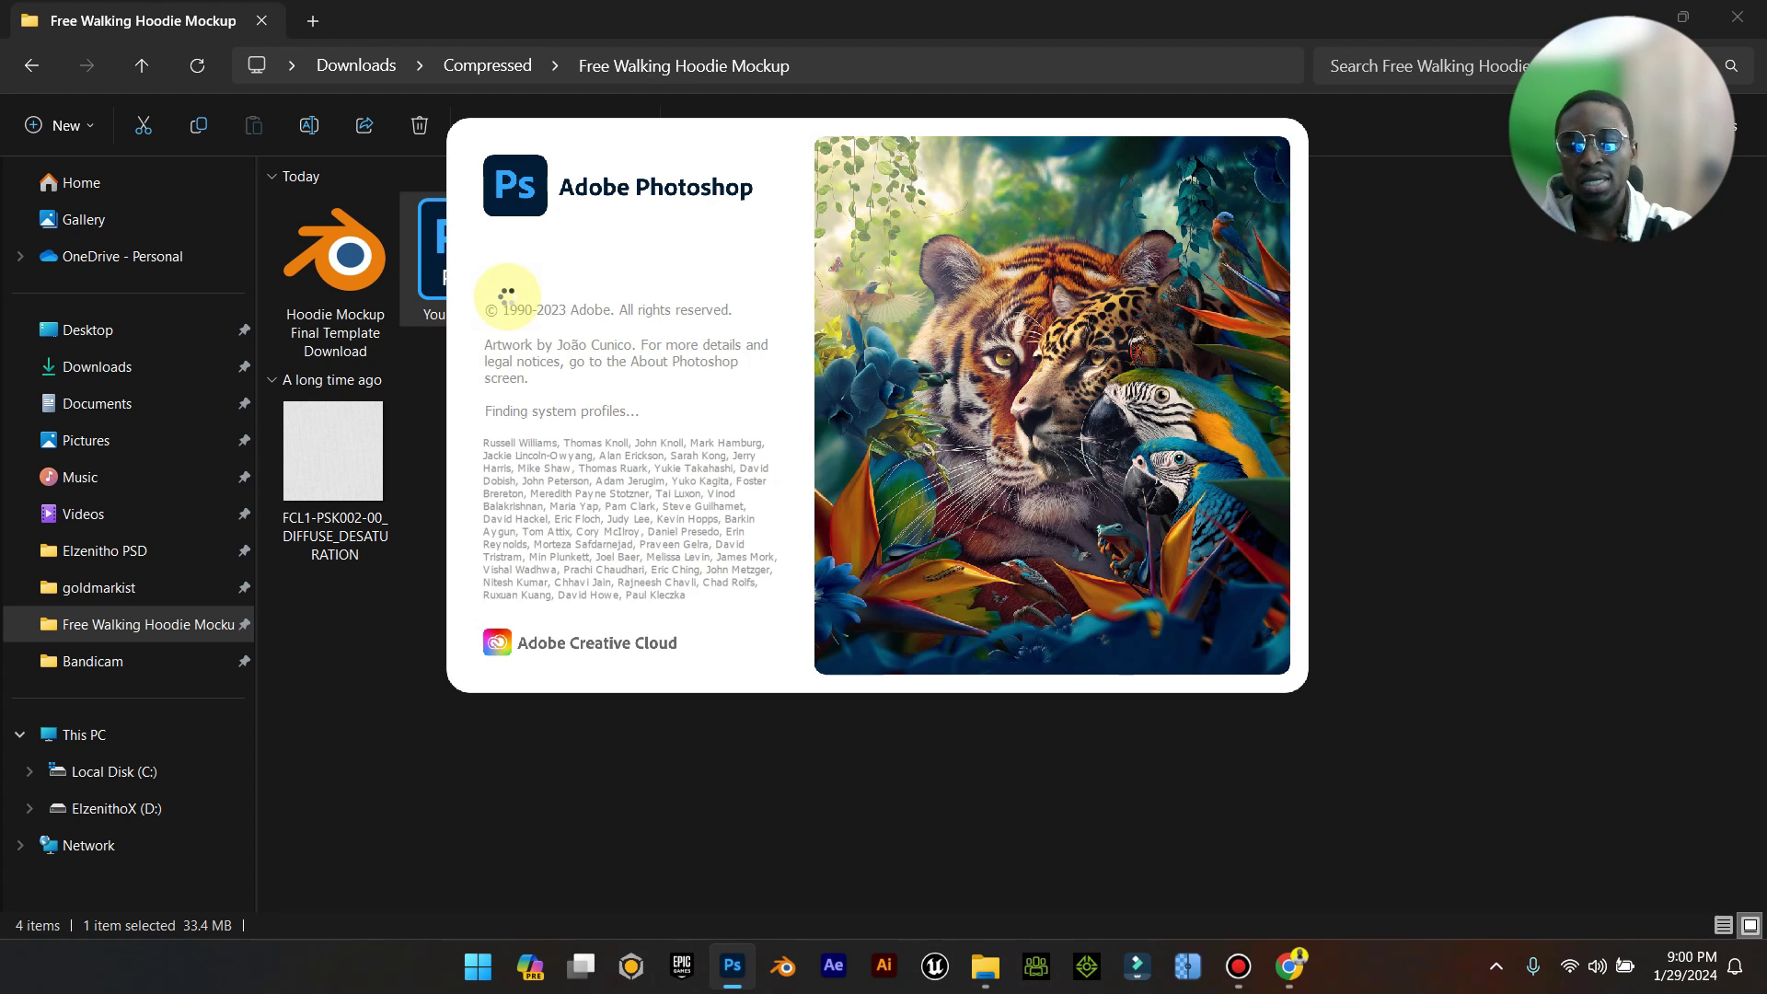
key(F12)
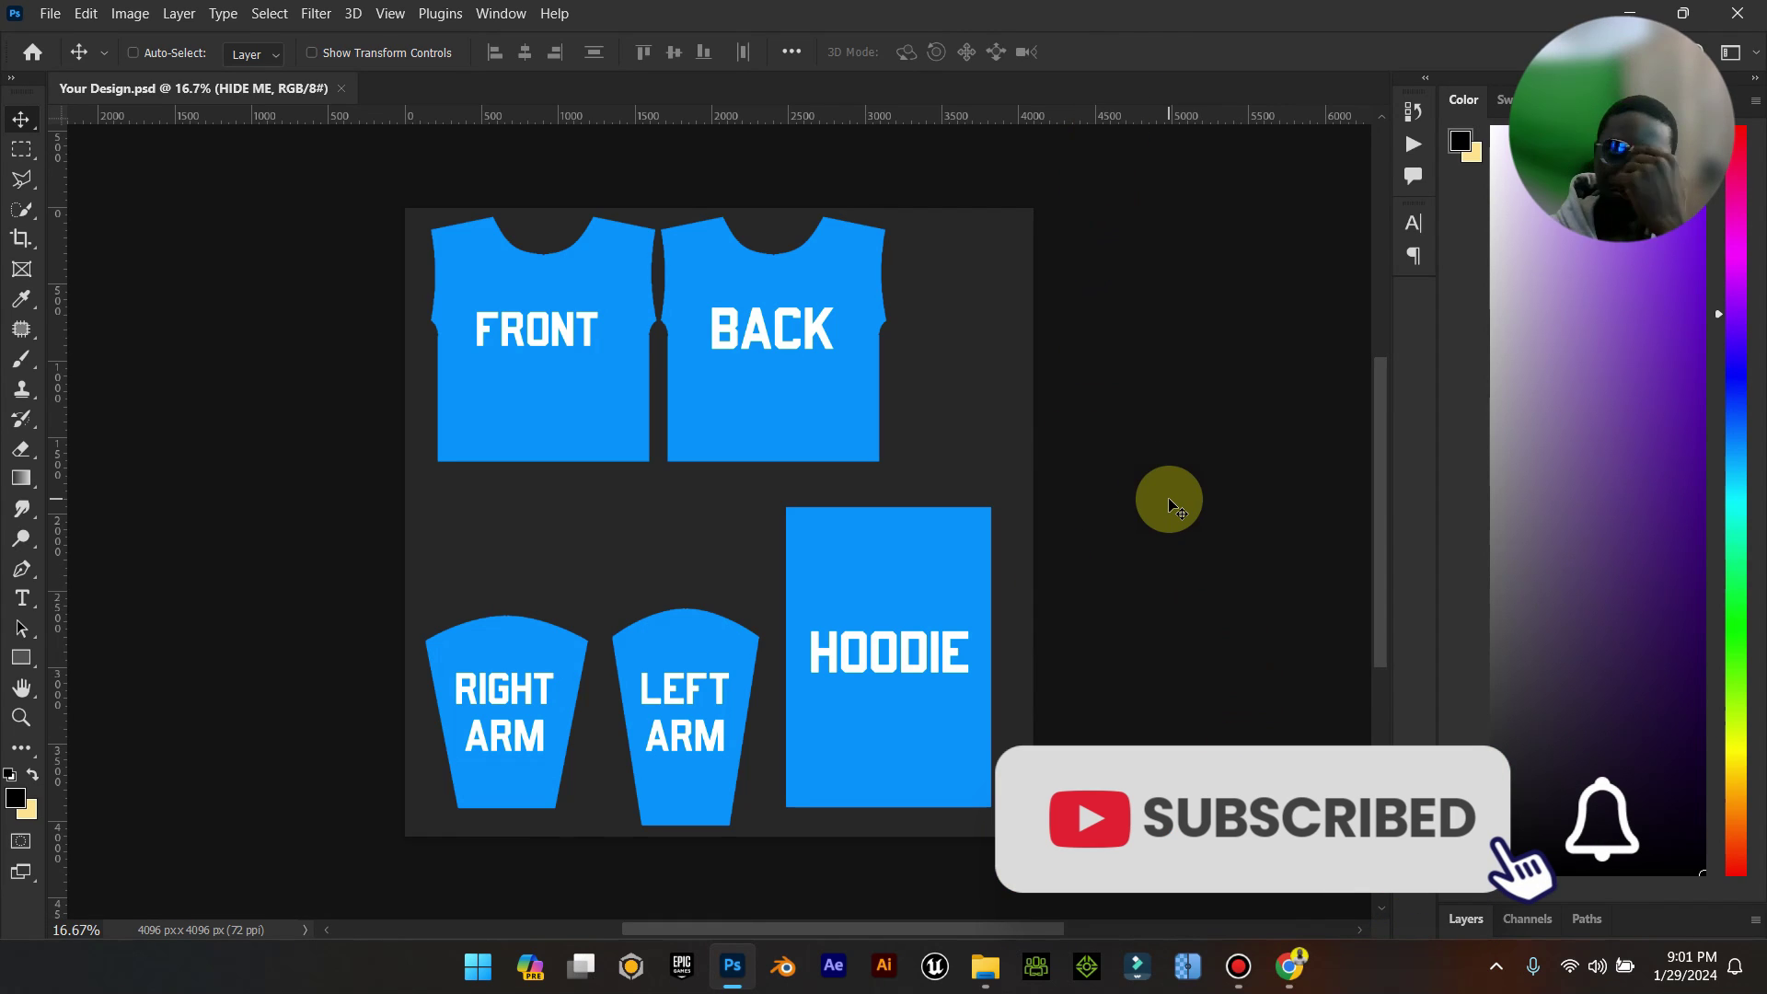
click(1248, 955)
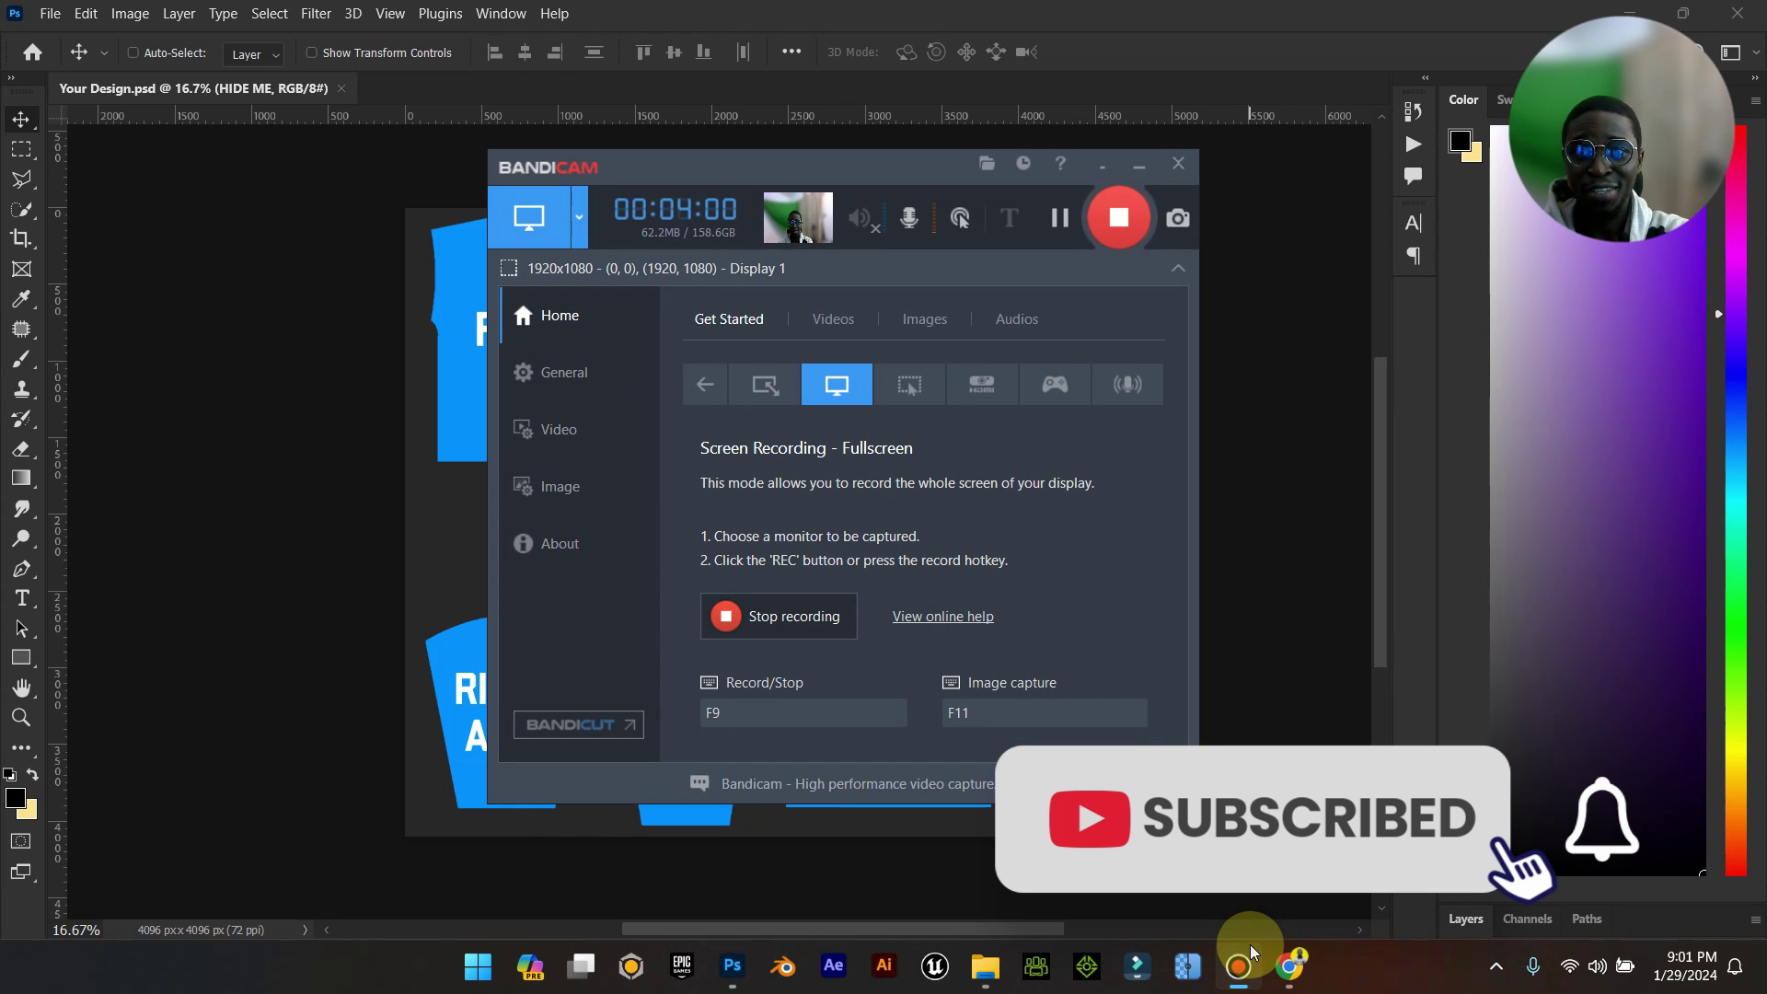
click(1249, 954)
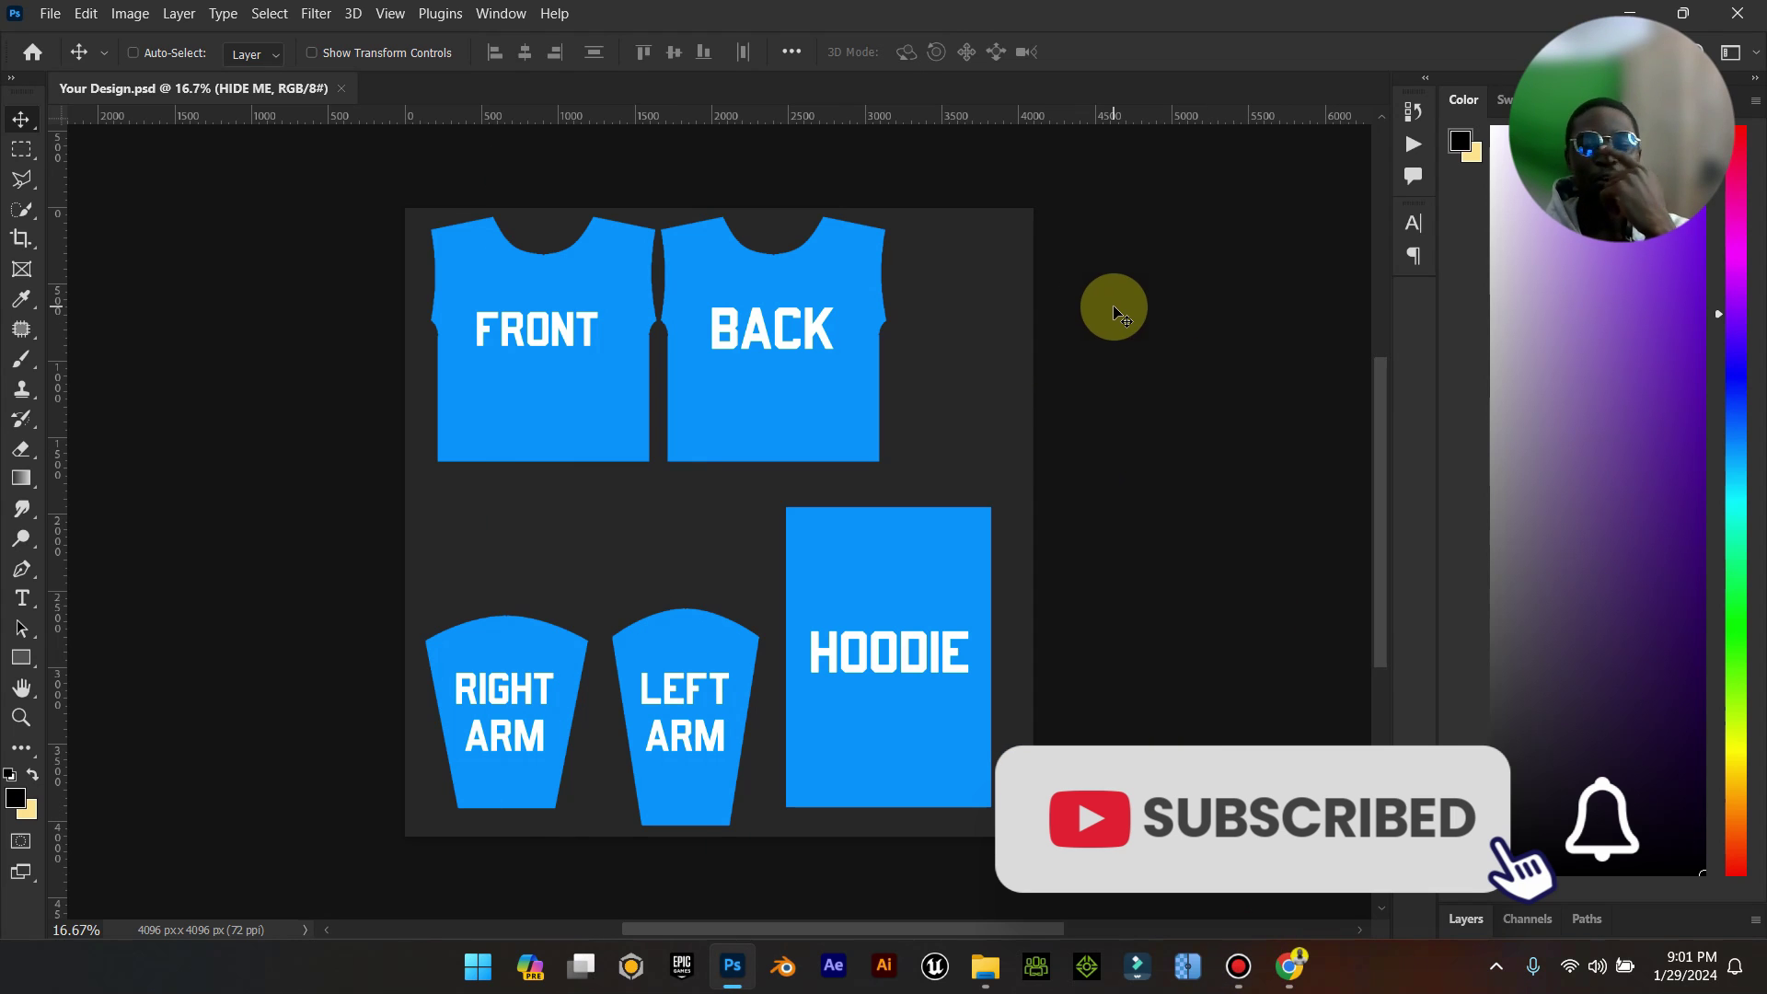
Show the layer list of Your Design.psd and enlarge its area so the HIDE ME group and Color Fill 1 fit.
click(1526, 919)
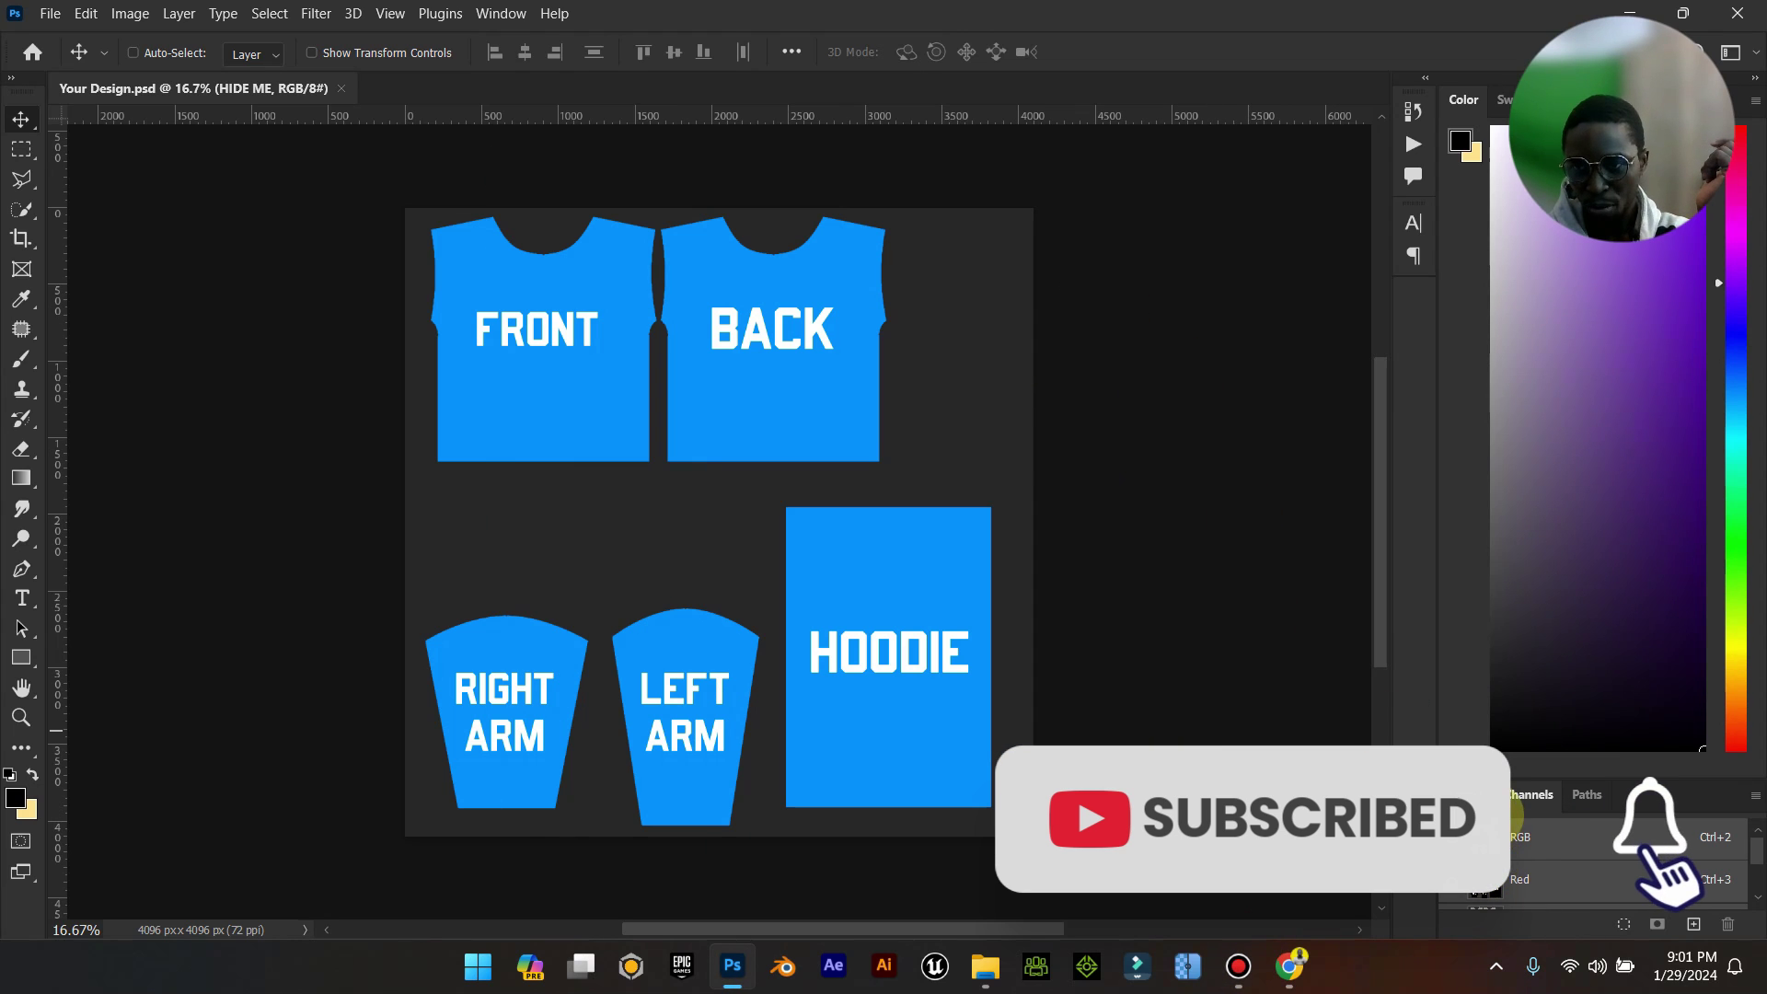
click(1466, 794)
drag(1555, 673, 1626, 347)
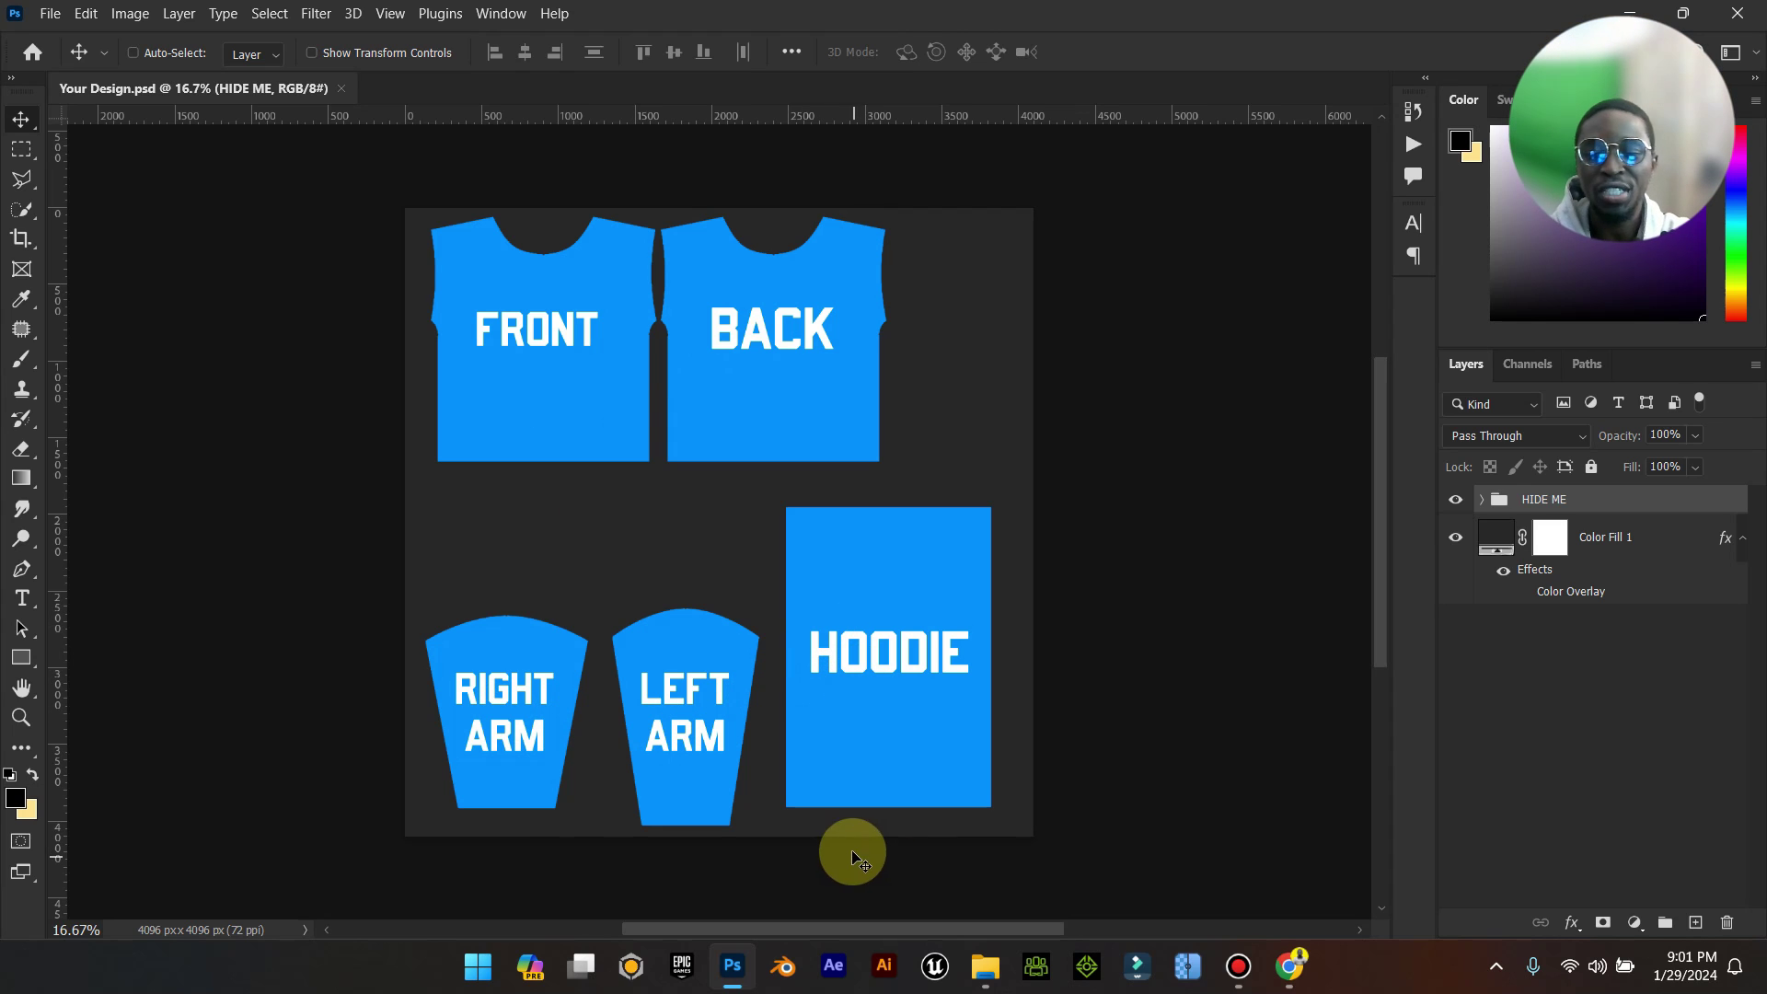
Switch to File Explorer and open Desktop > Elzenitho Hub > Latest in a new window.
mouse_move(985, 962)
click(888, 862)
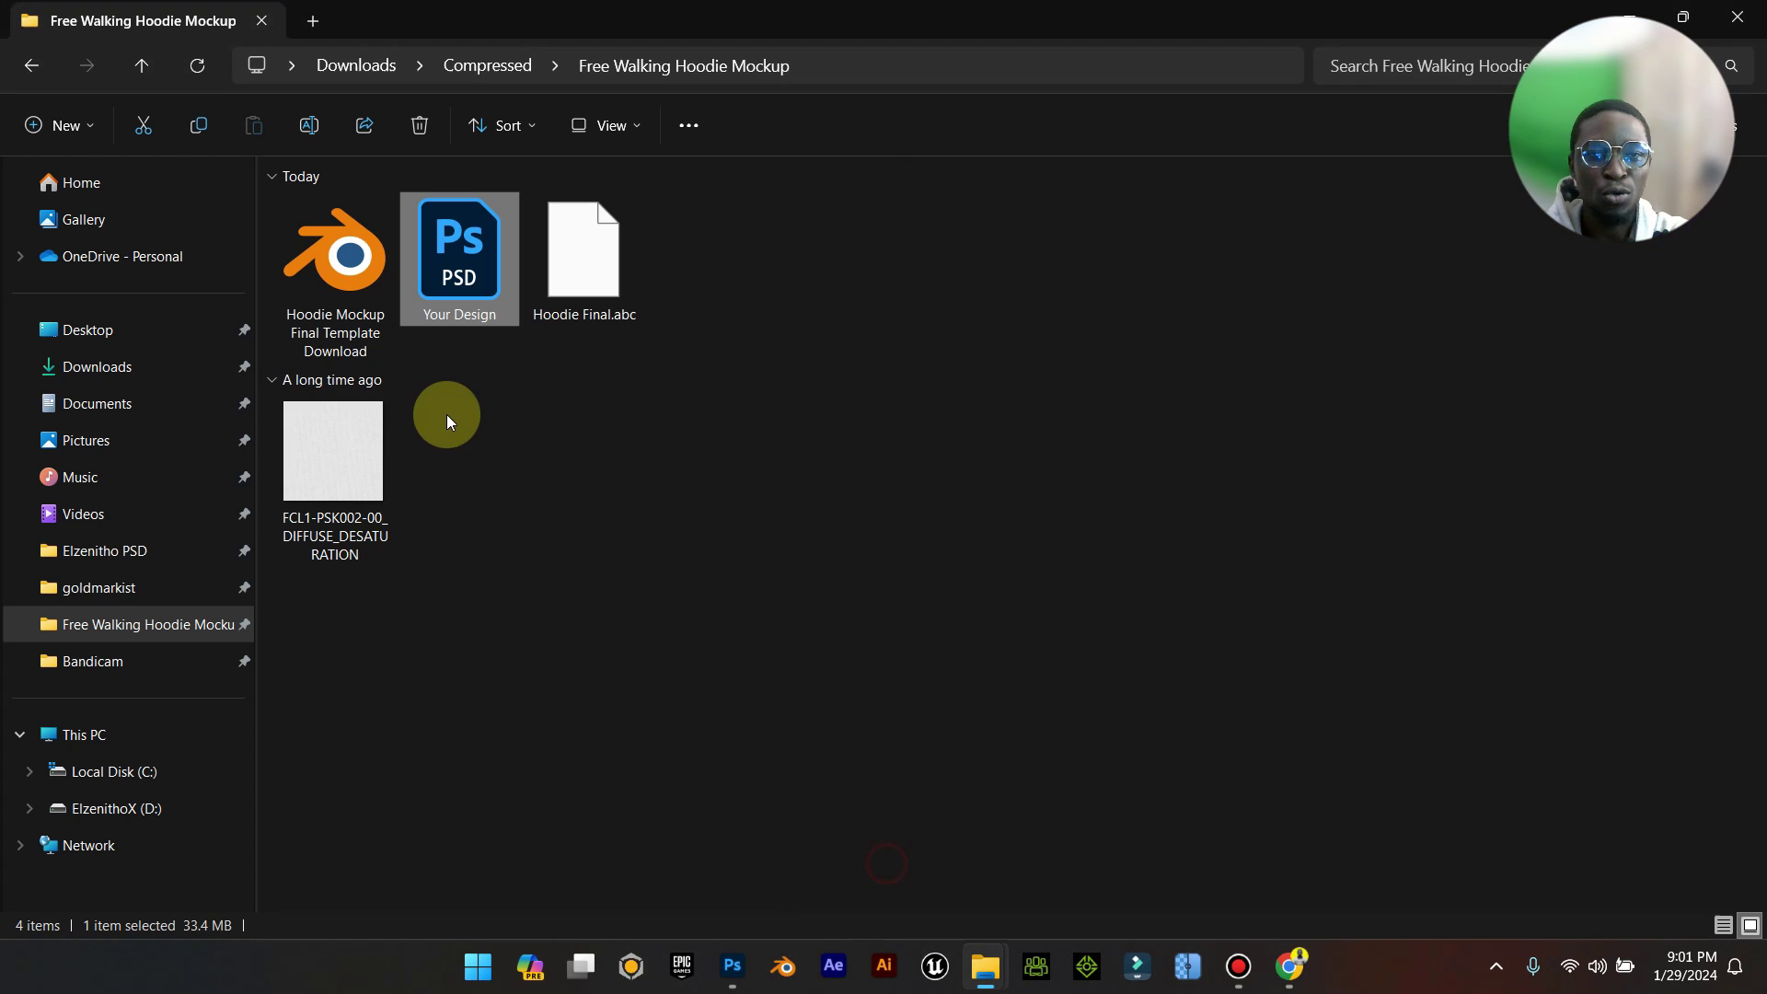
key(super)
key(super+e)
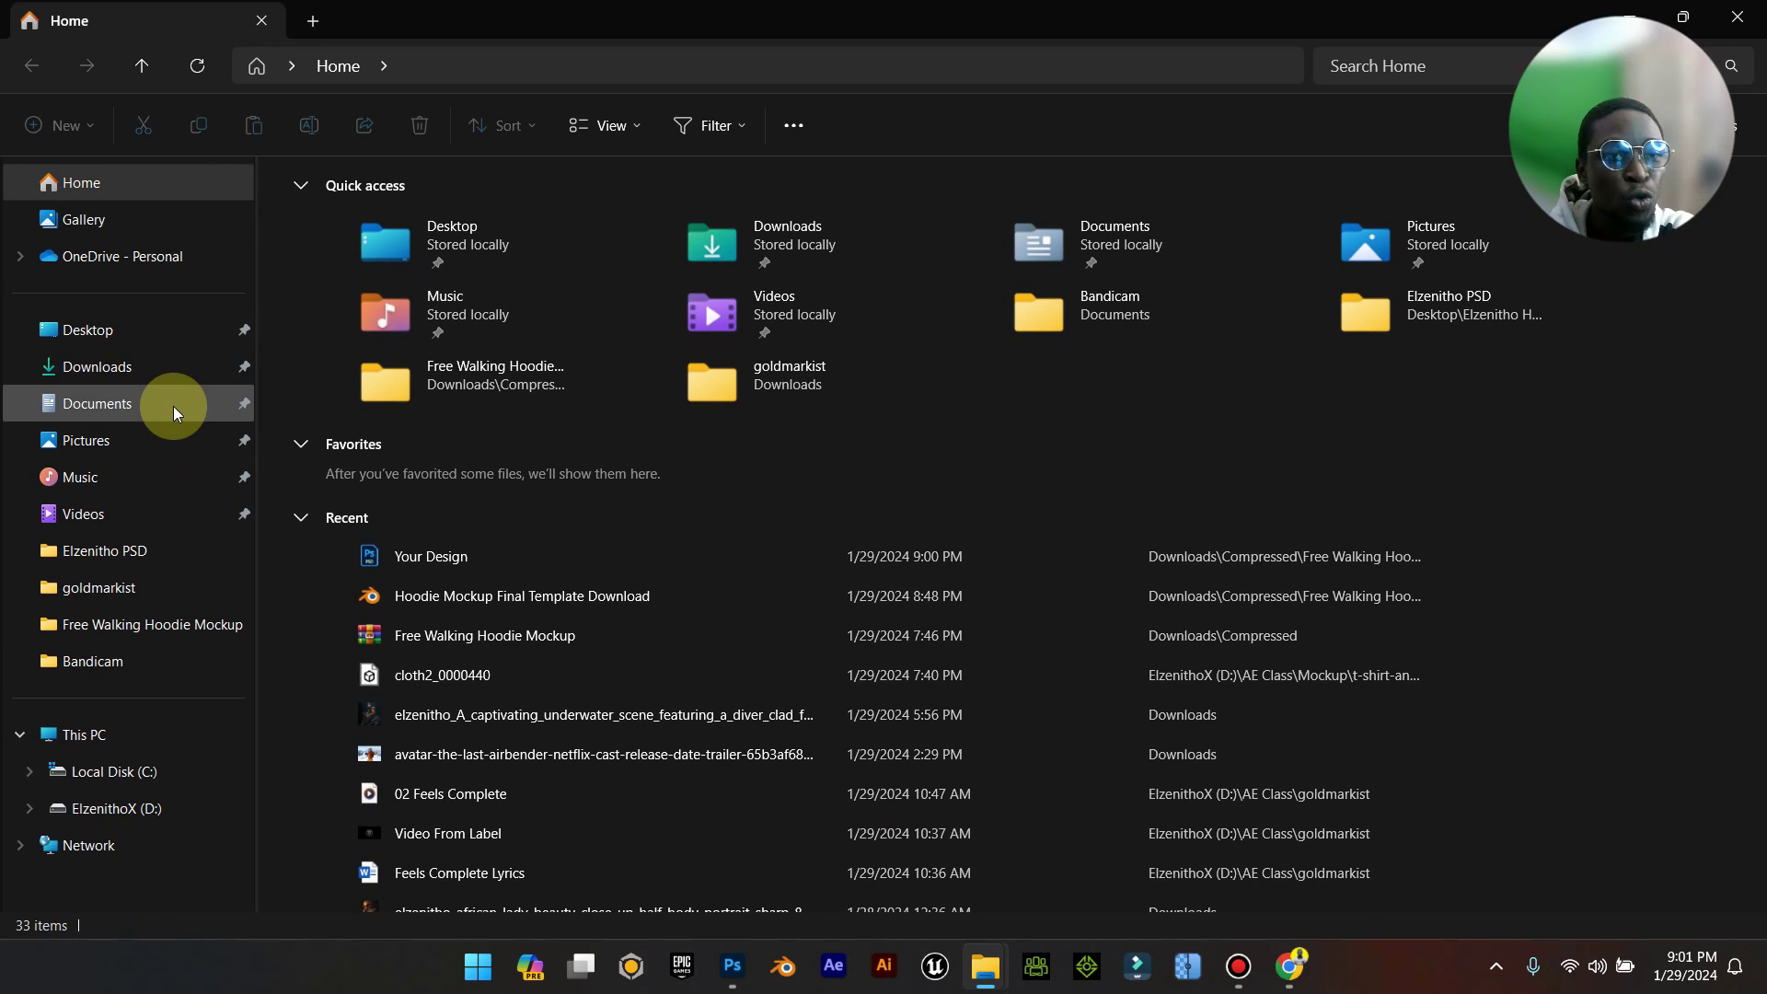
click(174, 333)
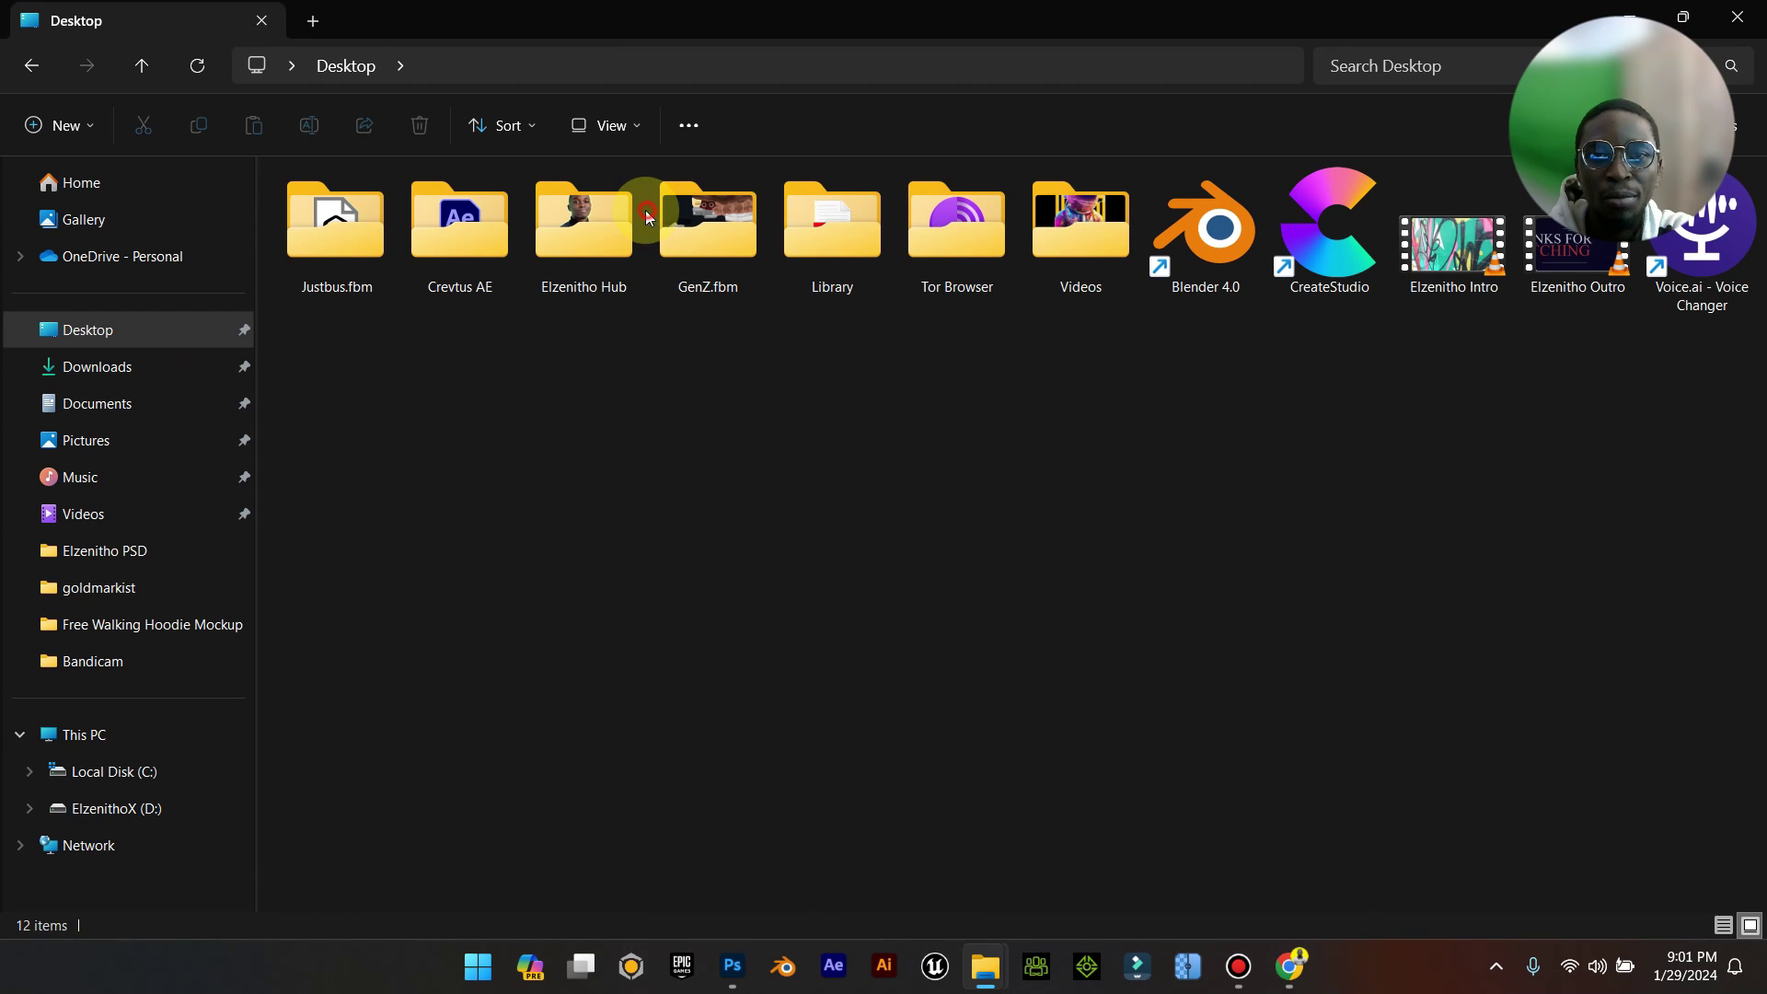
double_click(601, 218)
double_click(784, 218)
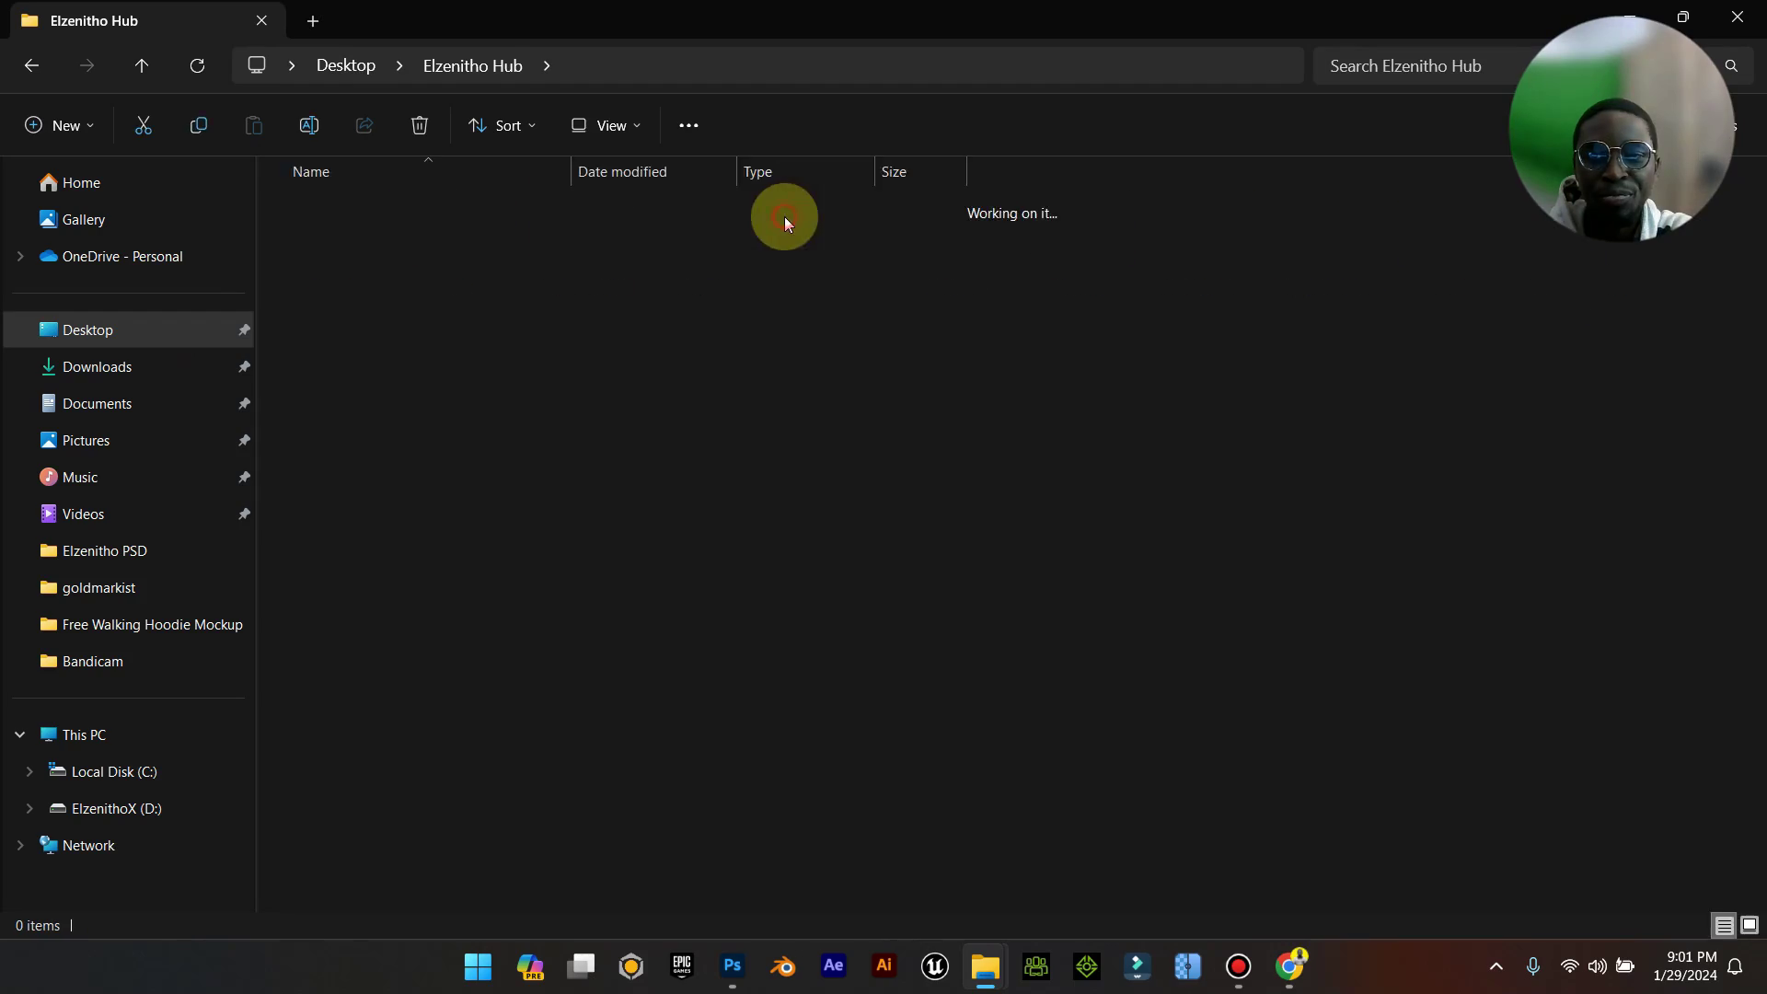
Find the AfricanWarrior image with the transparent background in the Latest folder and place it in Your Design.psd.
scroll(831, 434, down, 5)
scroll(774, 465, up, 4)
click(773, 464)
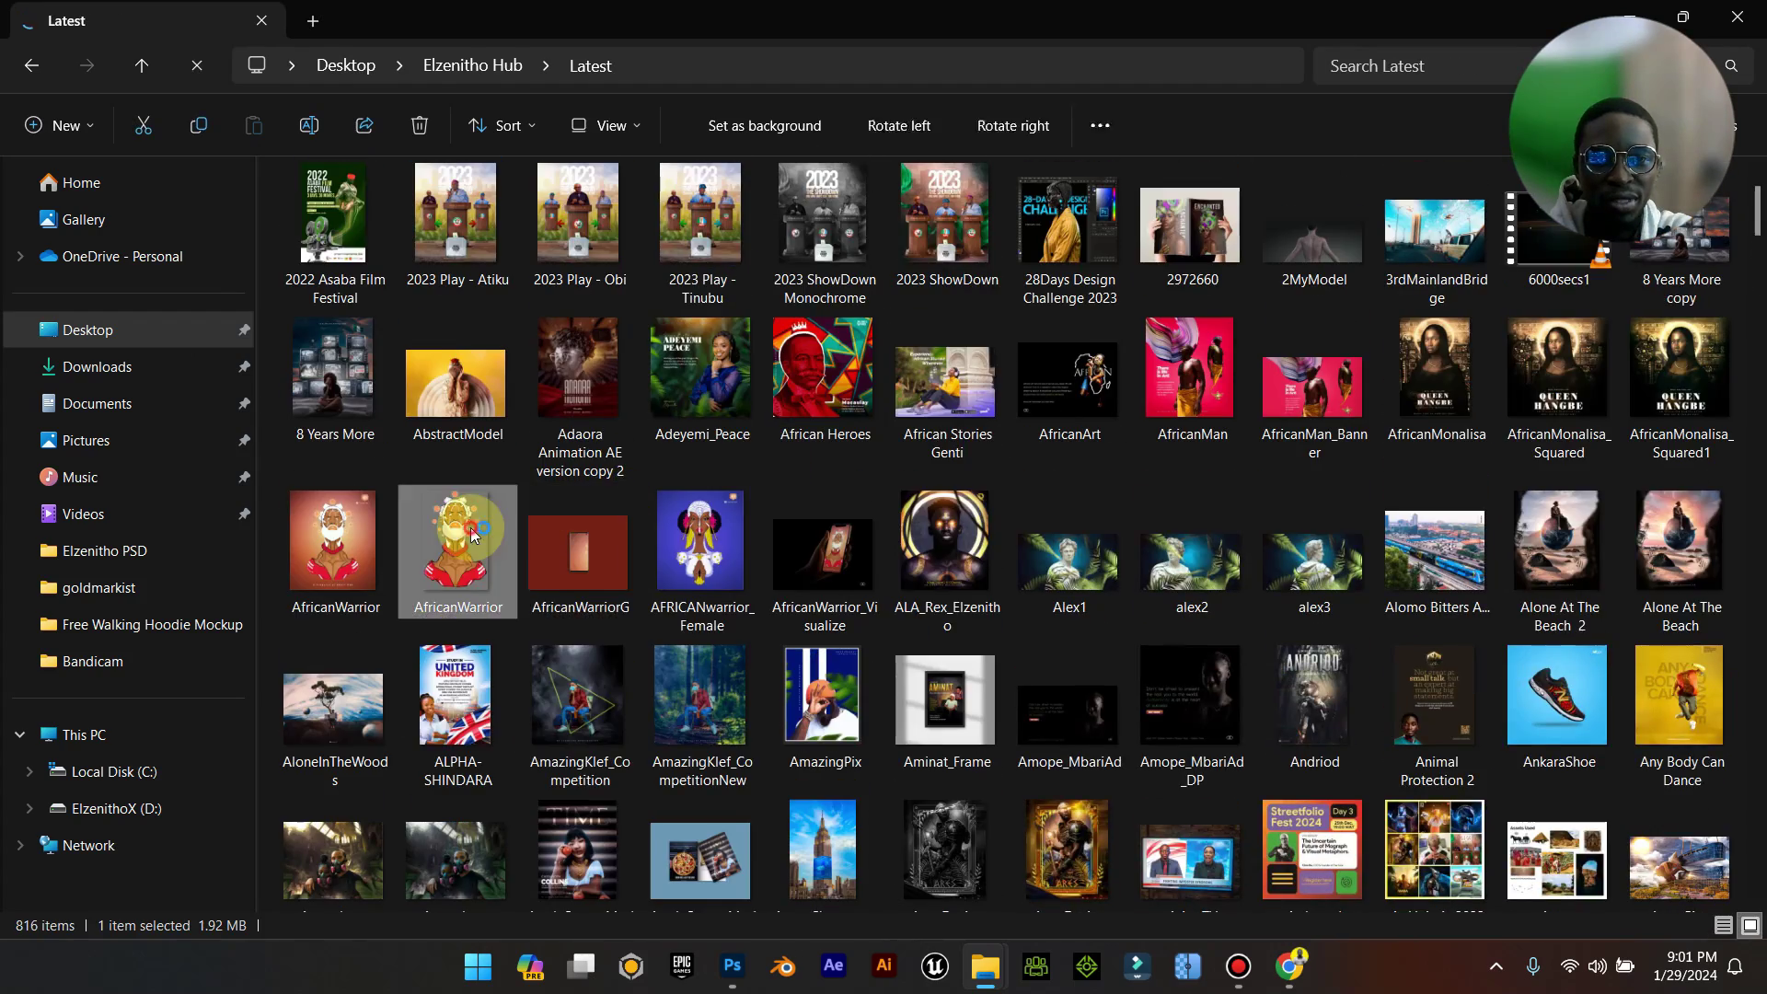
scroll(476, 569, down, 15)
scroll(827, 759, down, 15)
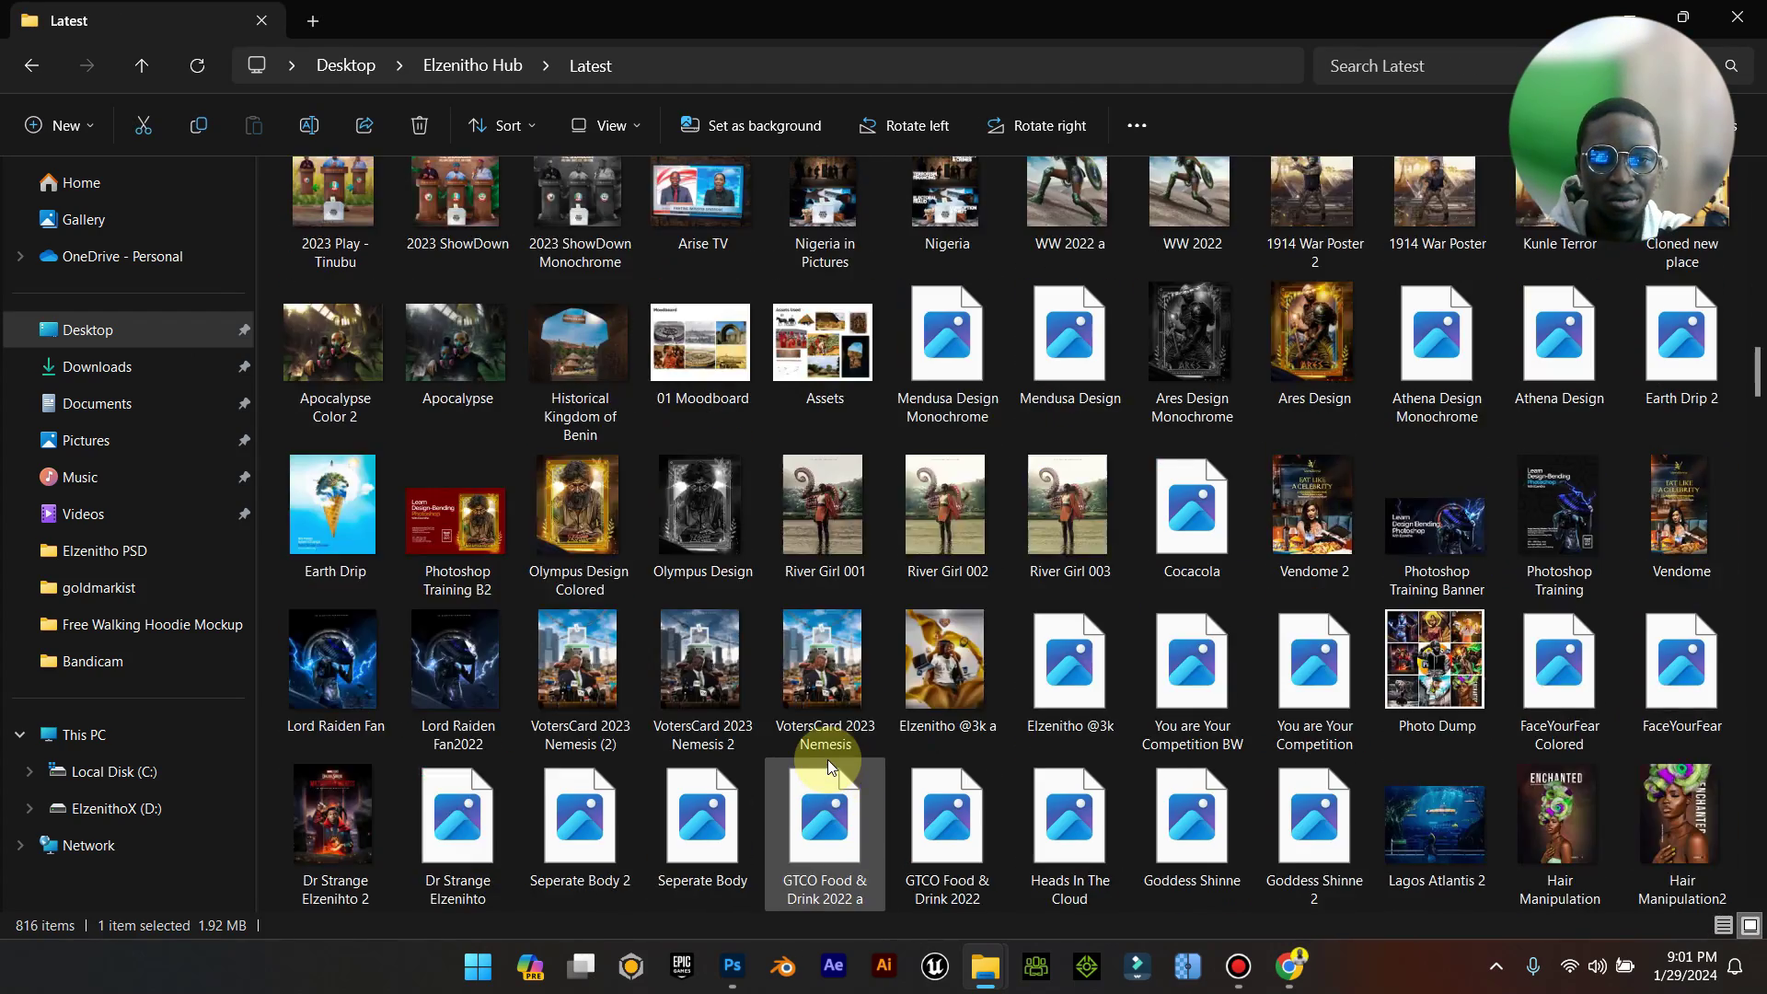
scroll(602, 652, down, 6)
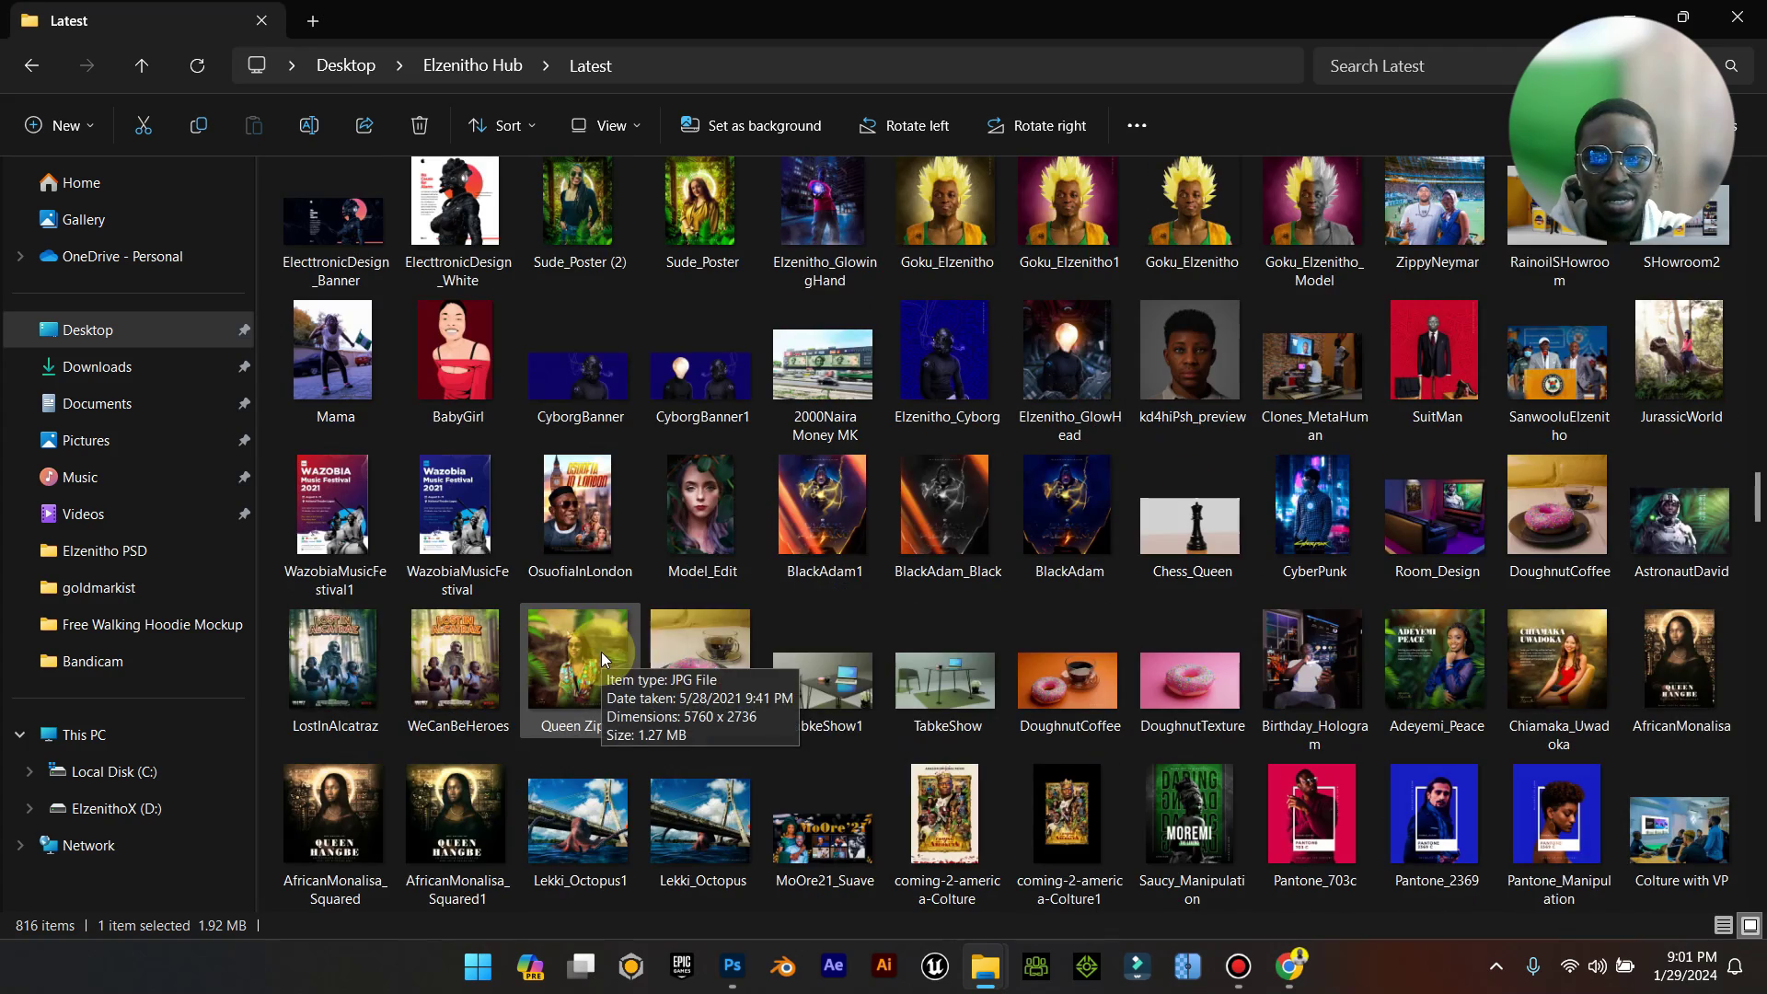
scroll(555, 583, down, 4)
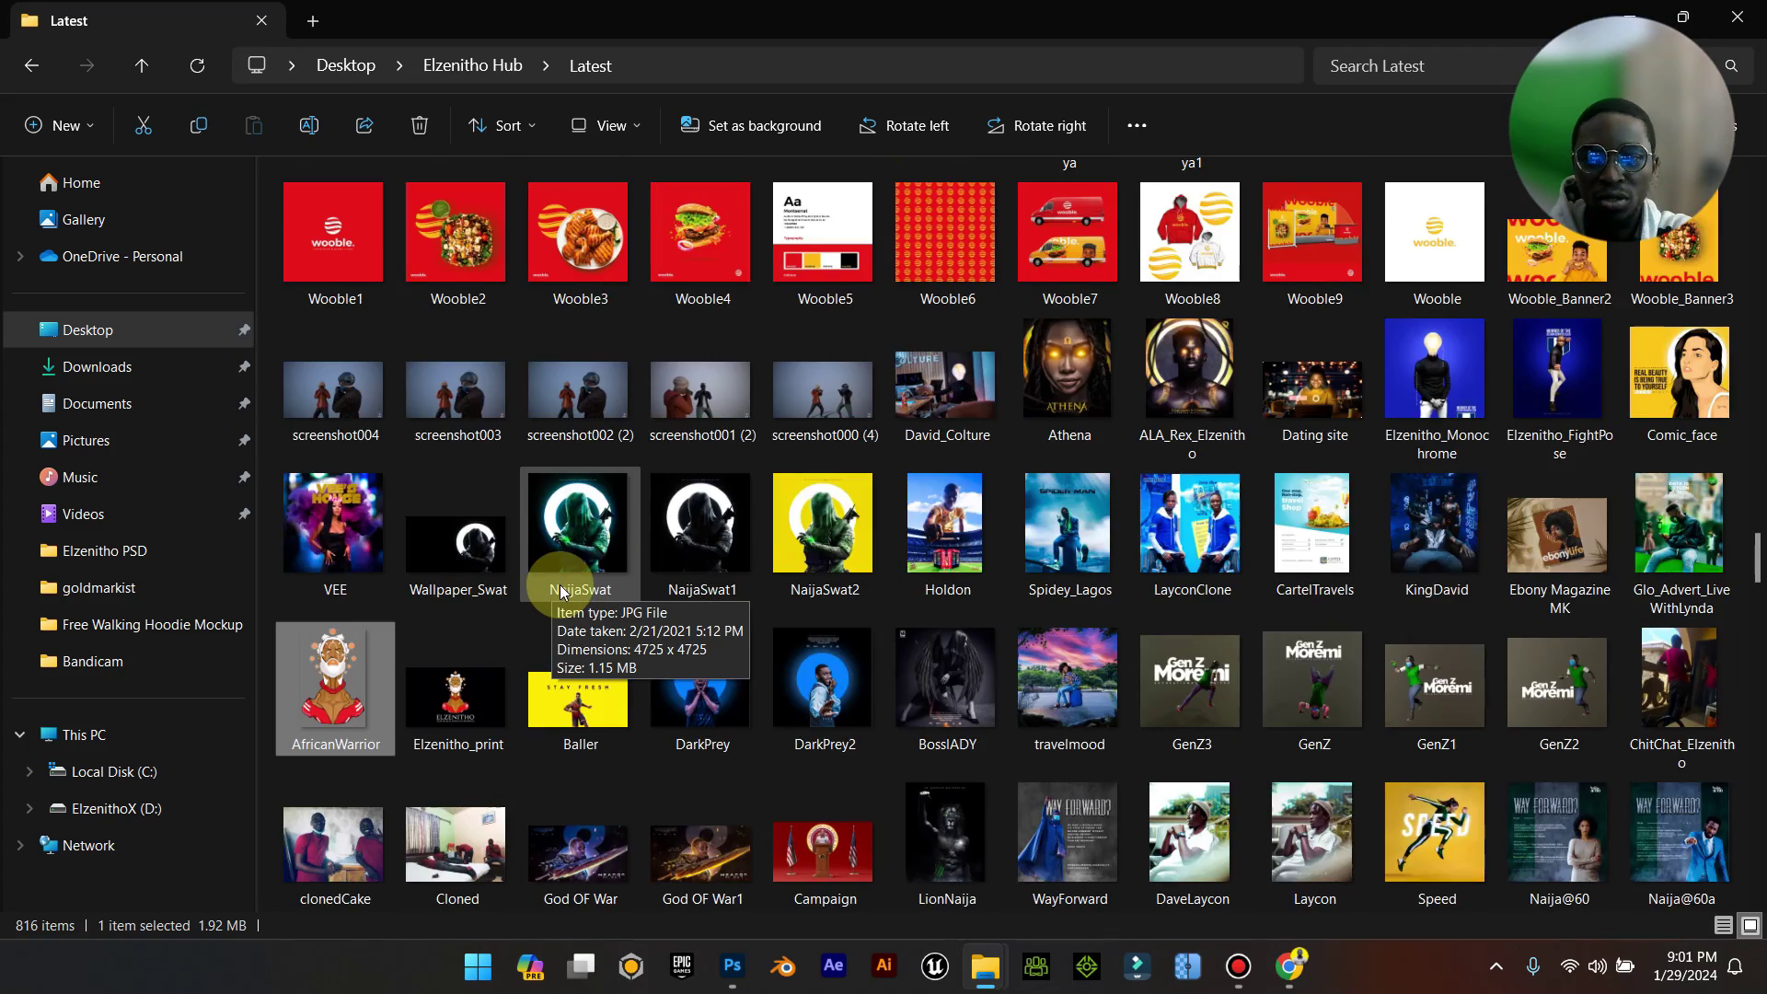
drag(432, 479, 662, 466)
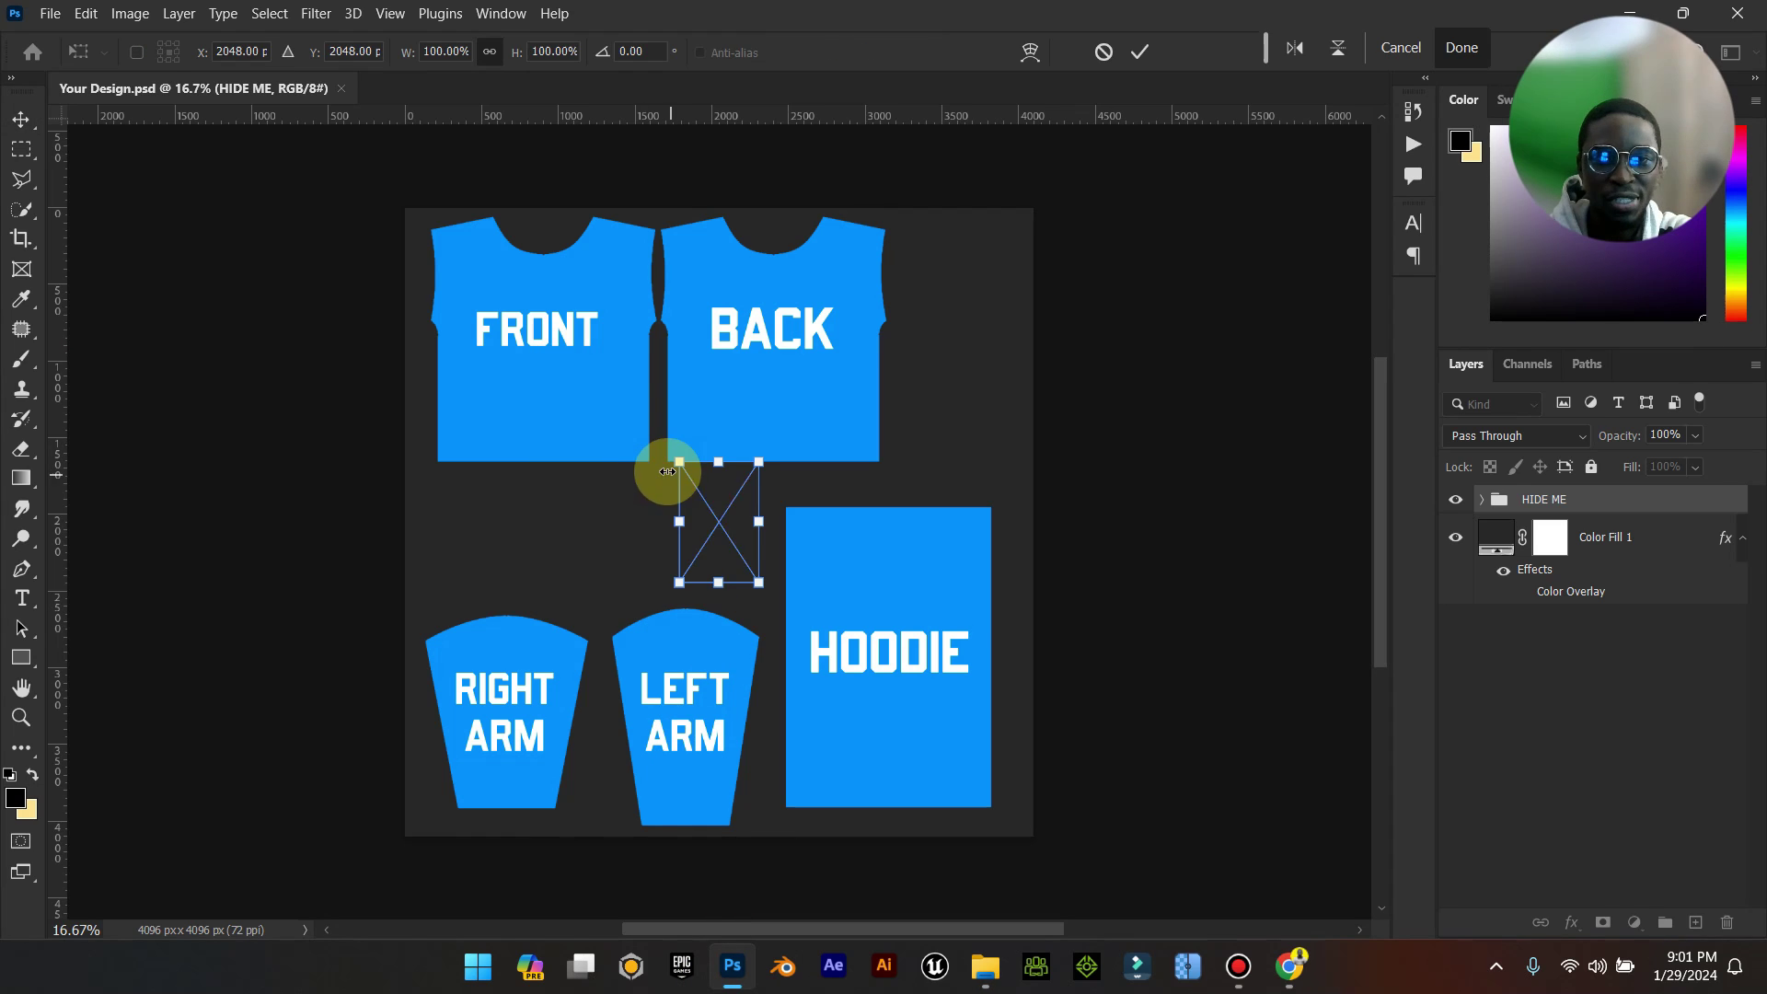
Scale the AfricanWarrior image to about 163%, position it over the FRONT piece and rasterize its layer.
drag(751, 594, 637, 497)
drag(554, 406, 535, 379)
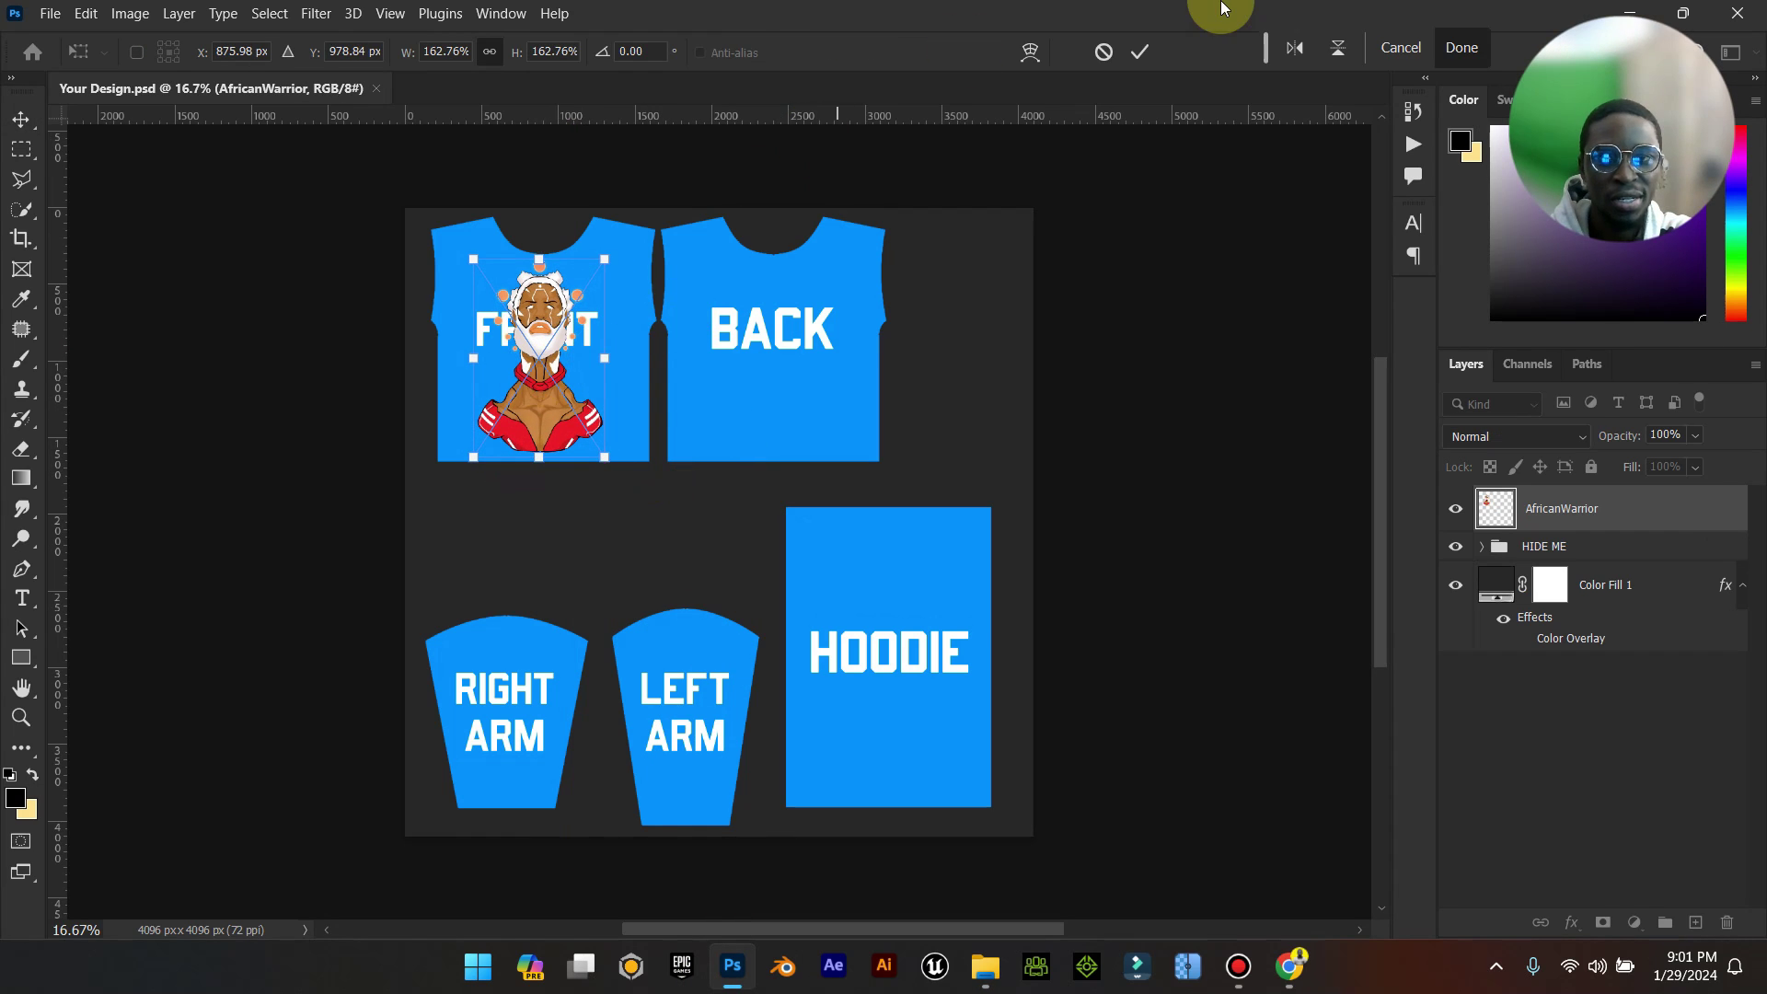
click(1139, 52)
right_click(1531, 509)
click(1393, 477)
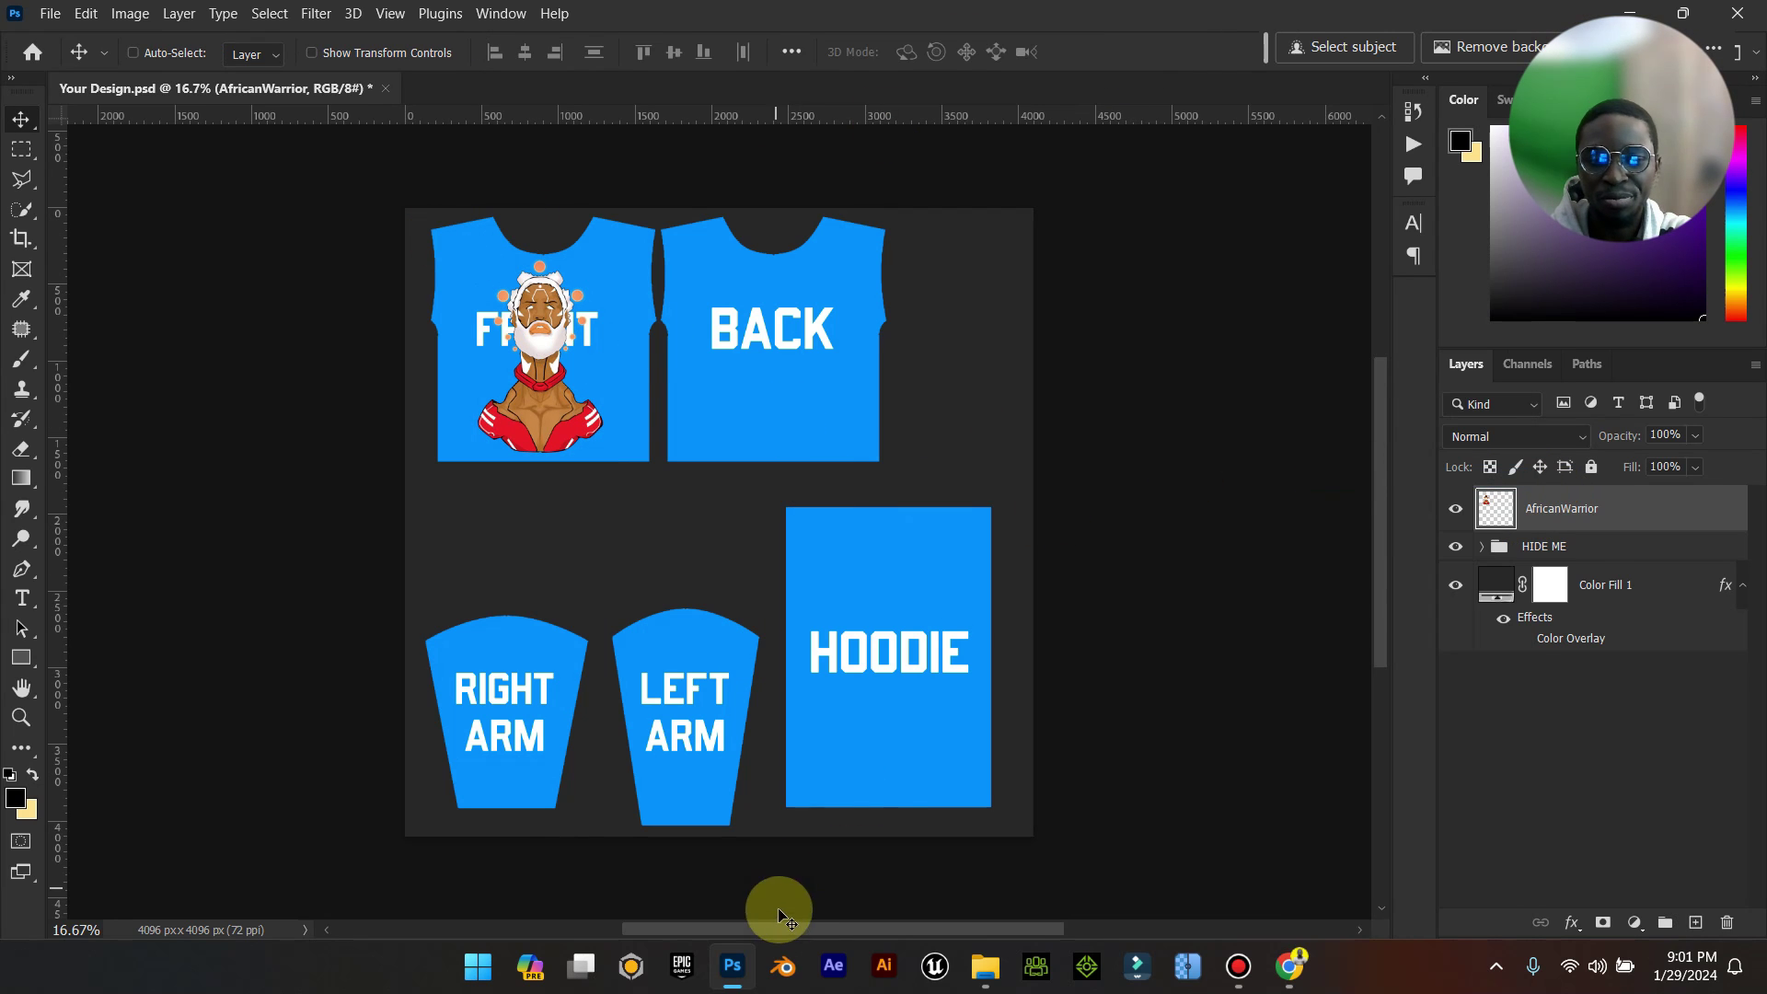
Return to the Latest folder in File Explorer and look through its images for another design to use.
mouse_move(978, 965)
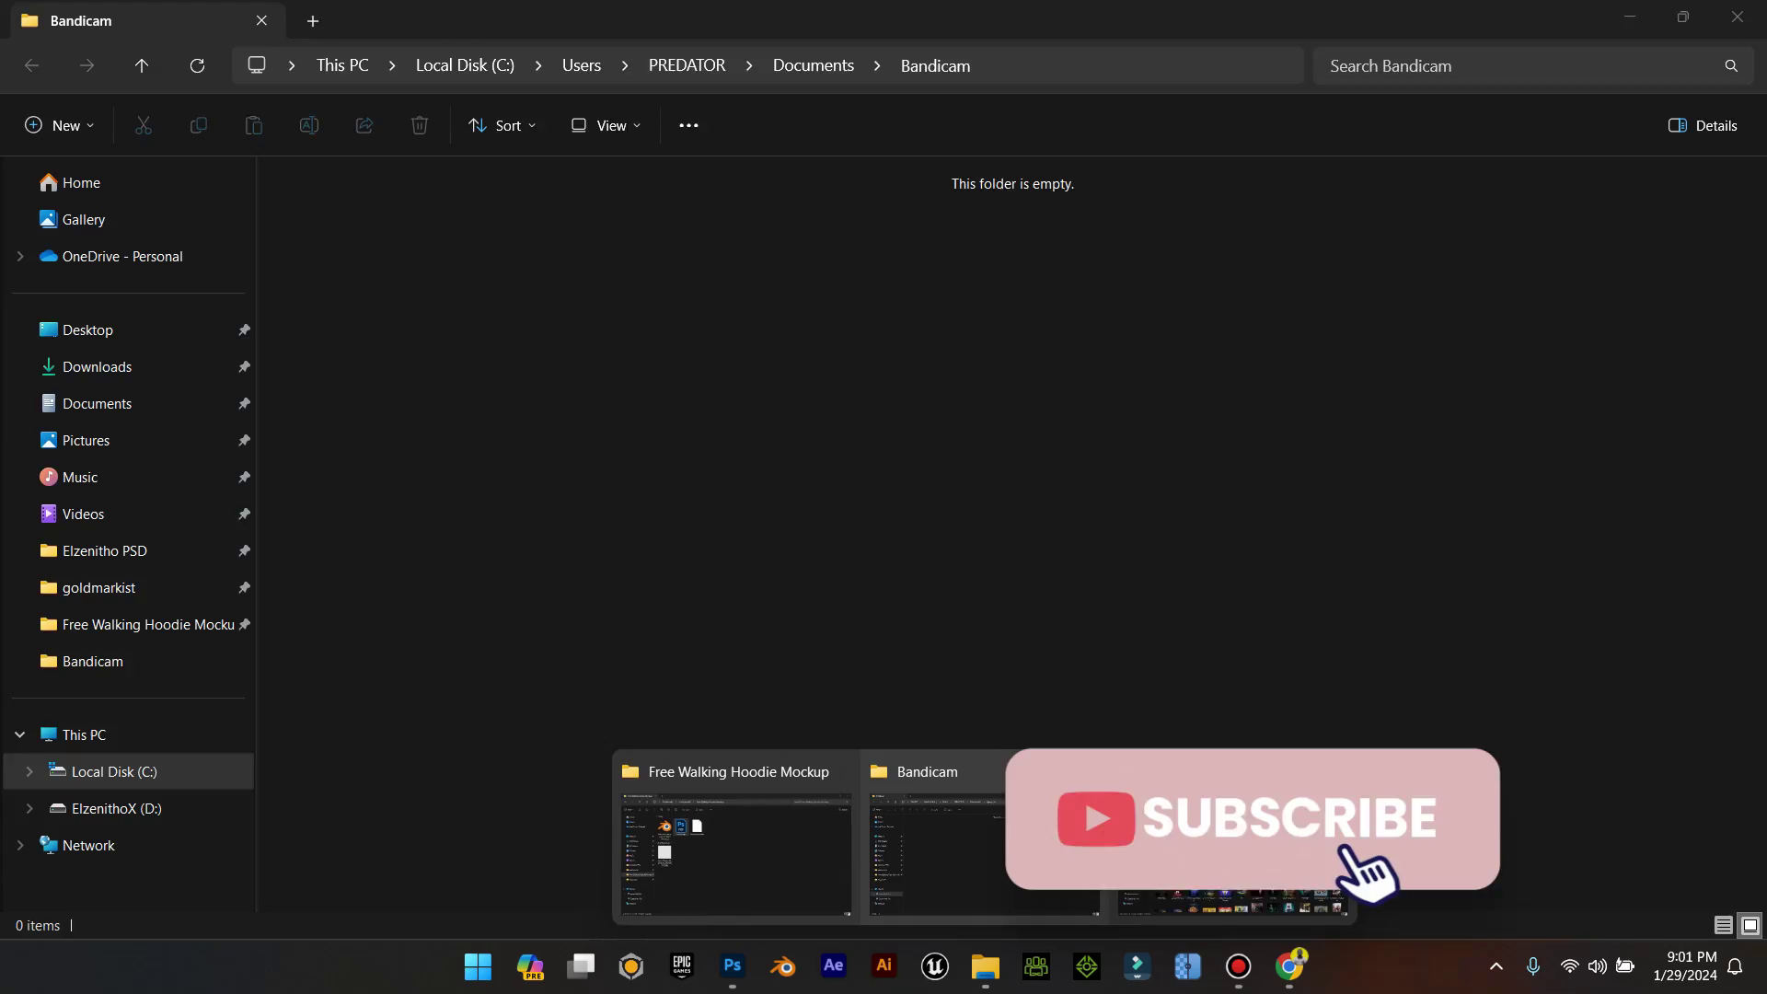
click(1233, 865)
scroll(990, 630, down, 2)
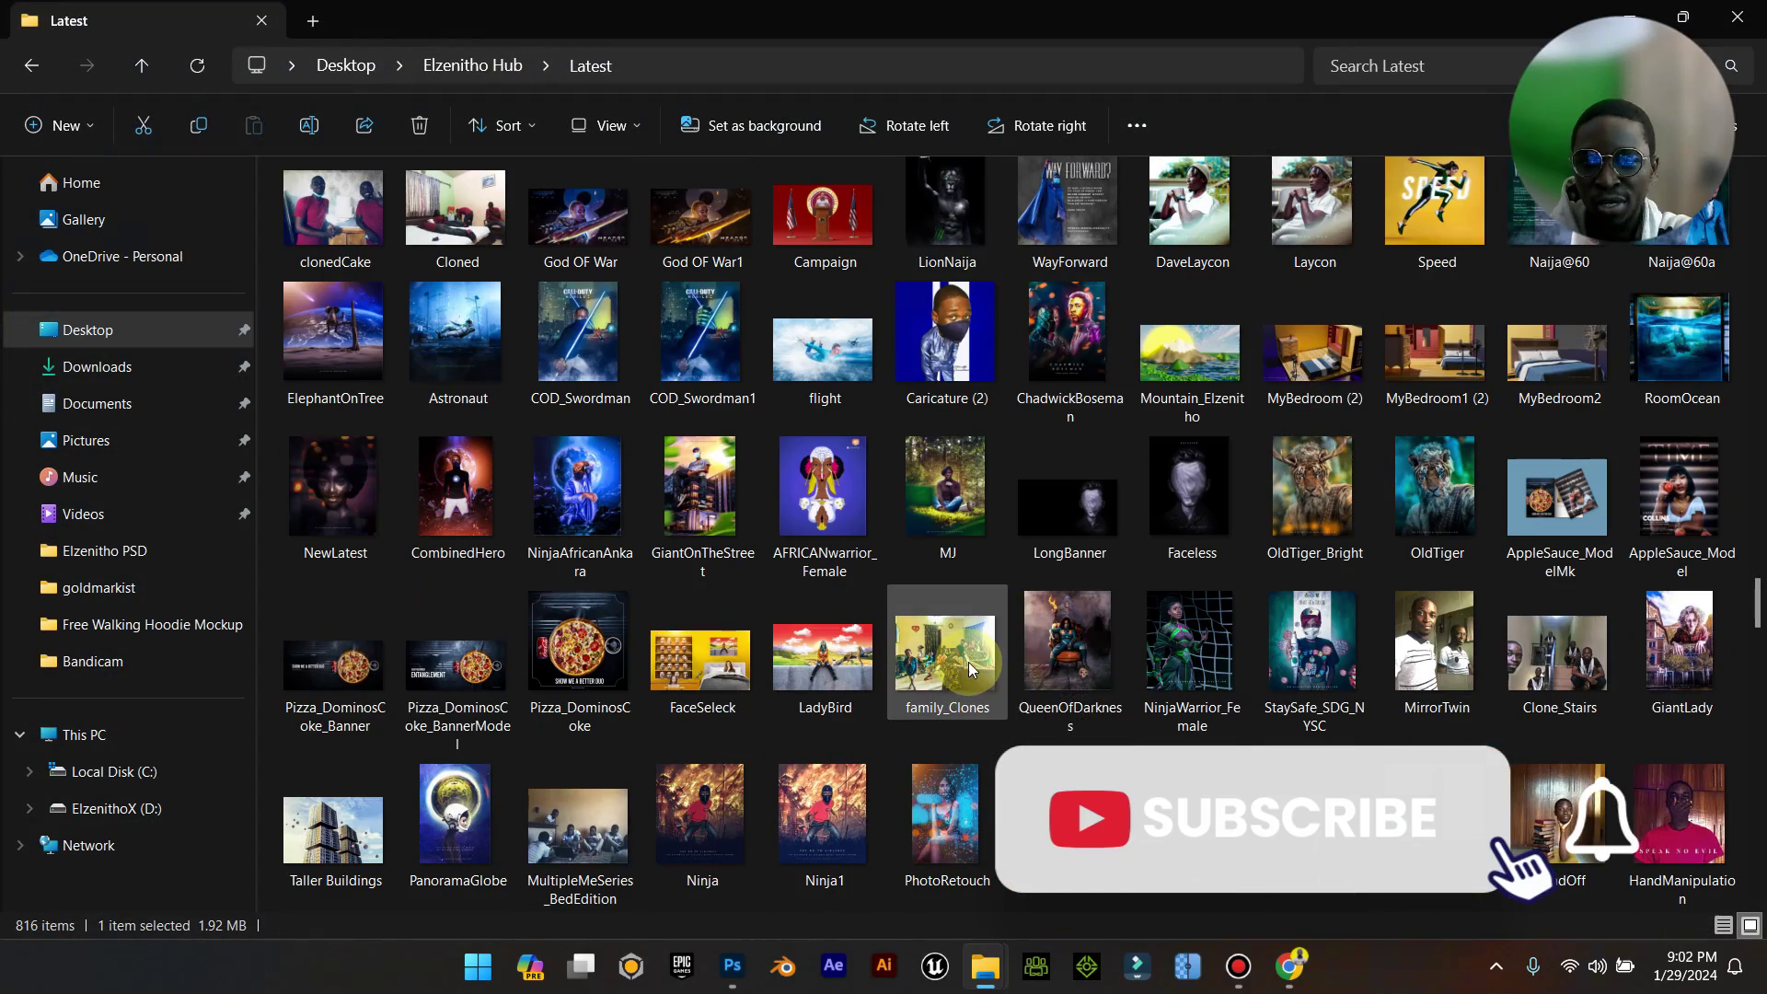
scroll(721, 648, up, 8)
scroll(721, 649, up, 12)
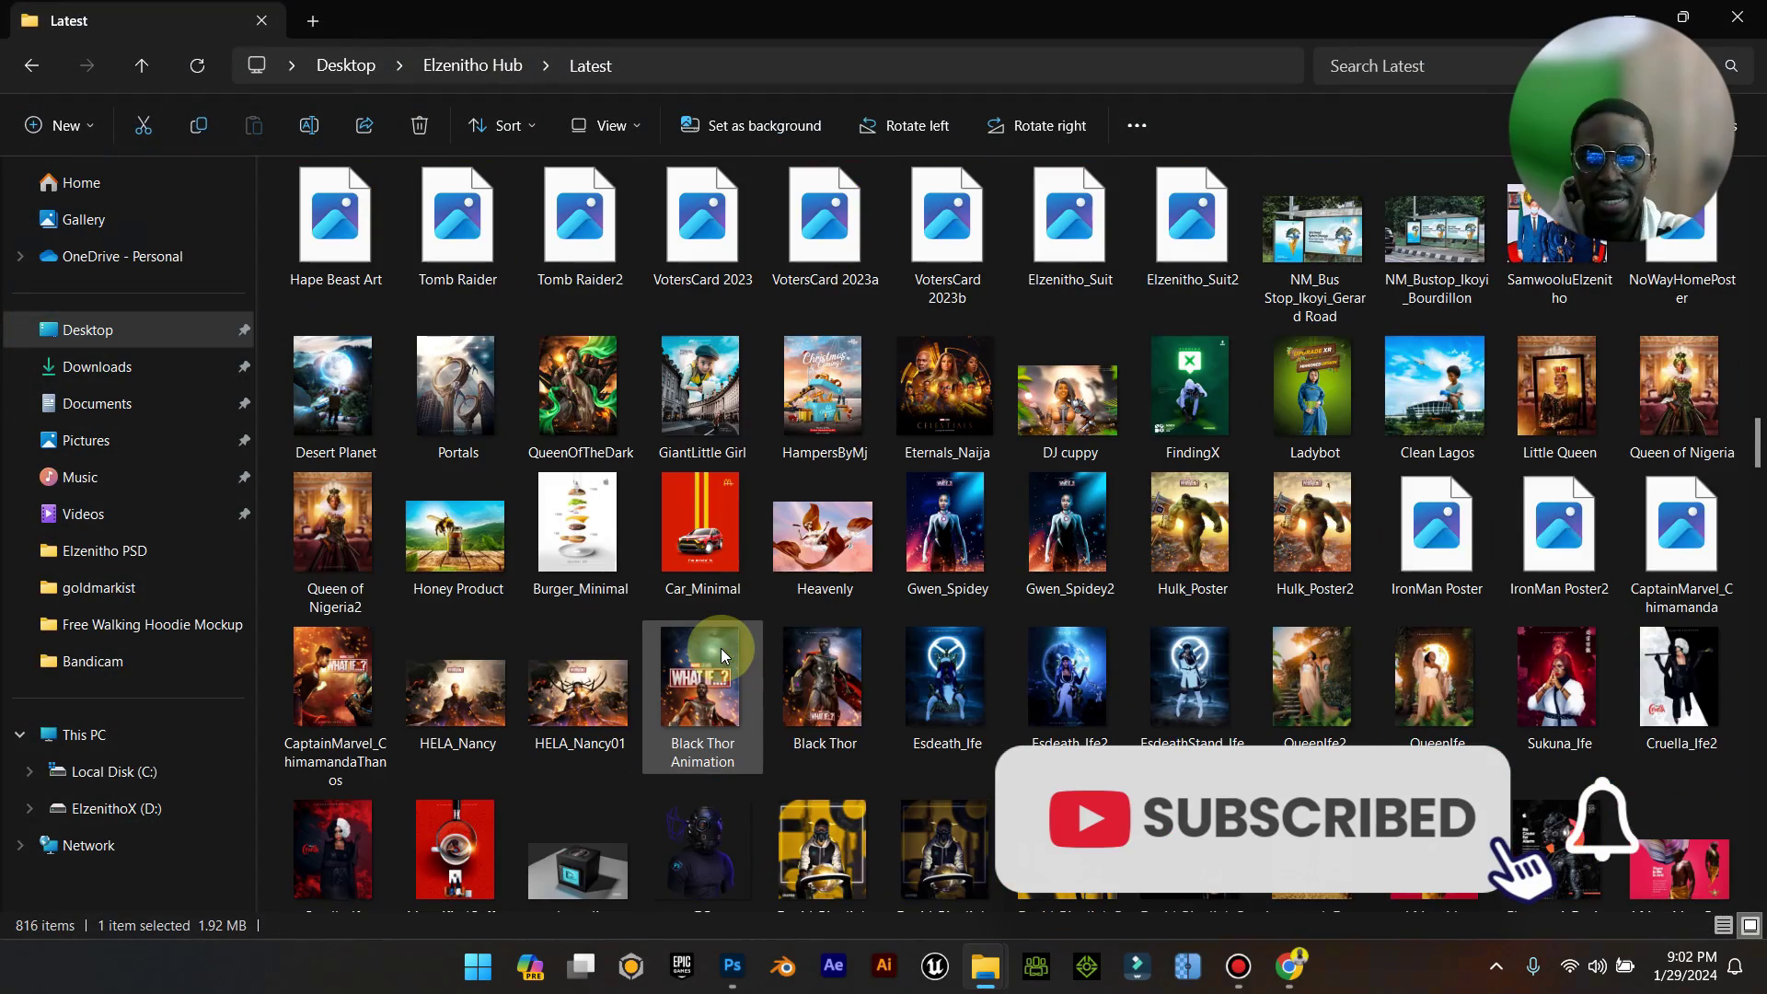
scroll(815, 587, up, 5)
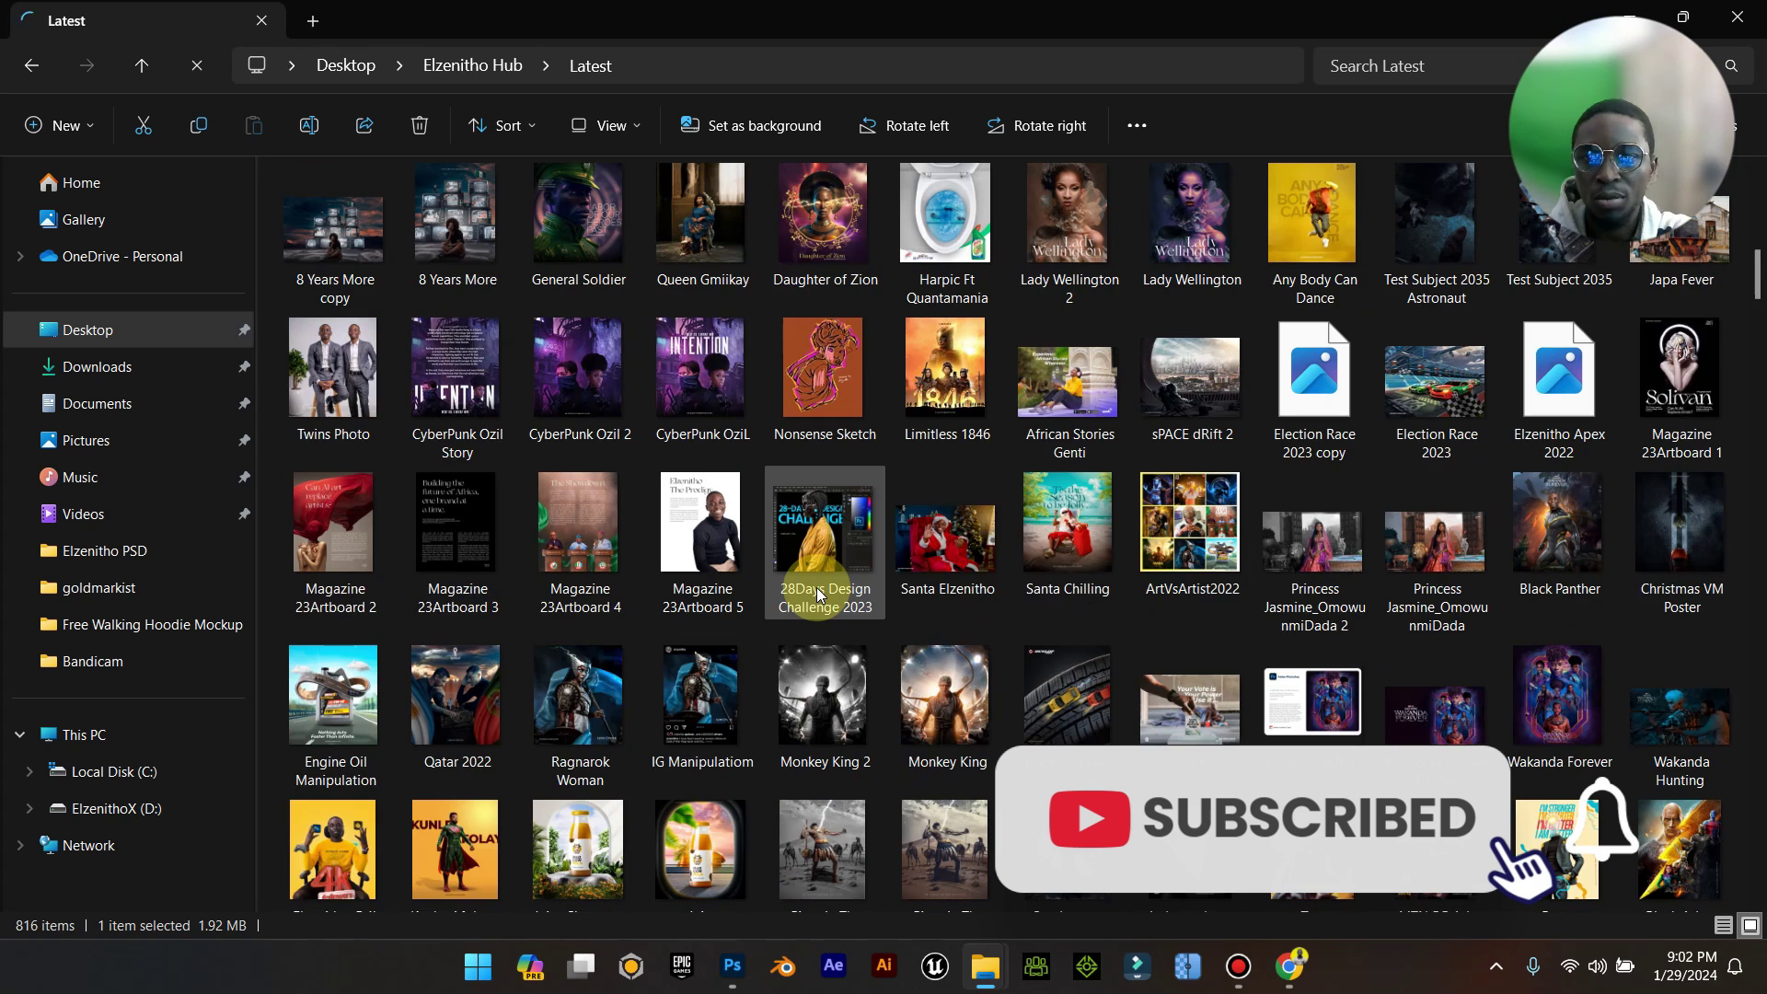
scroll(998, 555, up, 5)
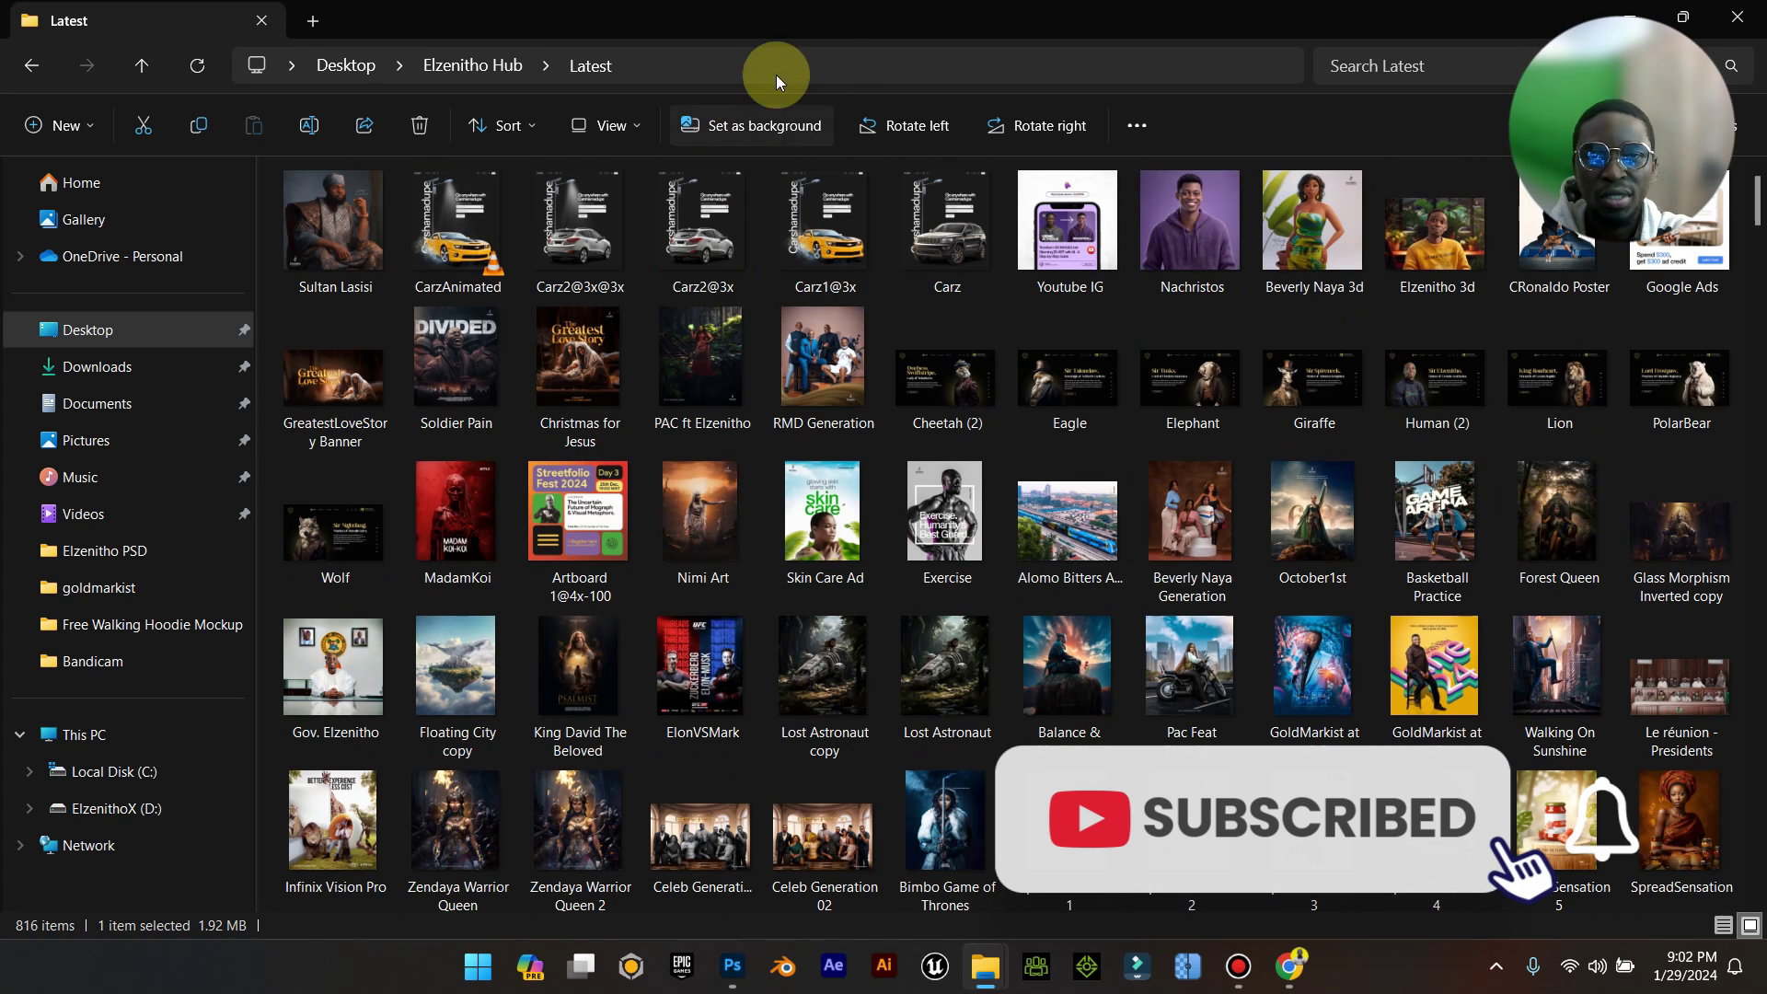
Open the dps folder in Elzenitho Hub and place the Dave2022 image in Your Design.psd.
click(473, 65)
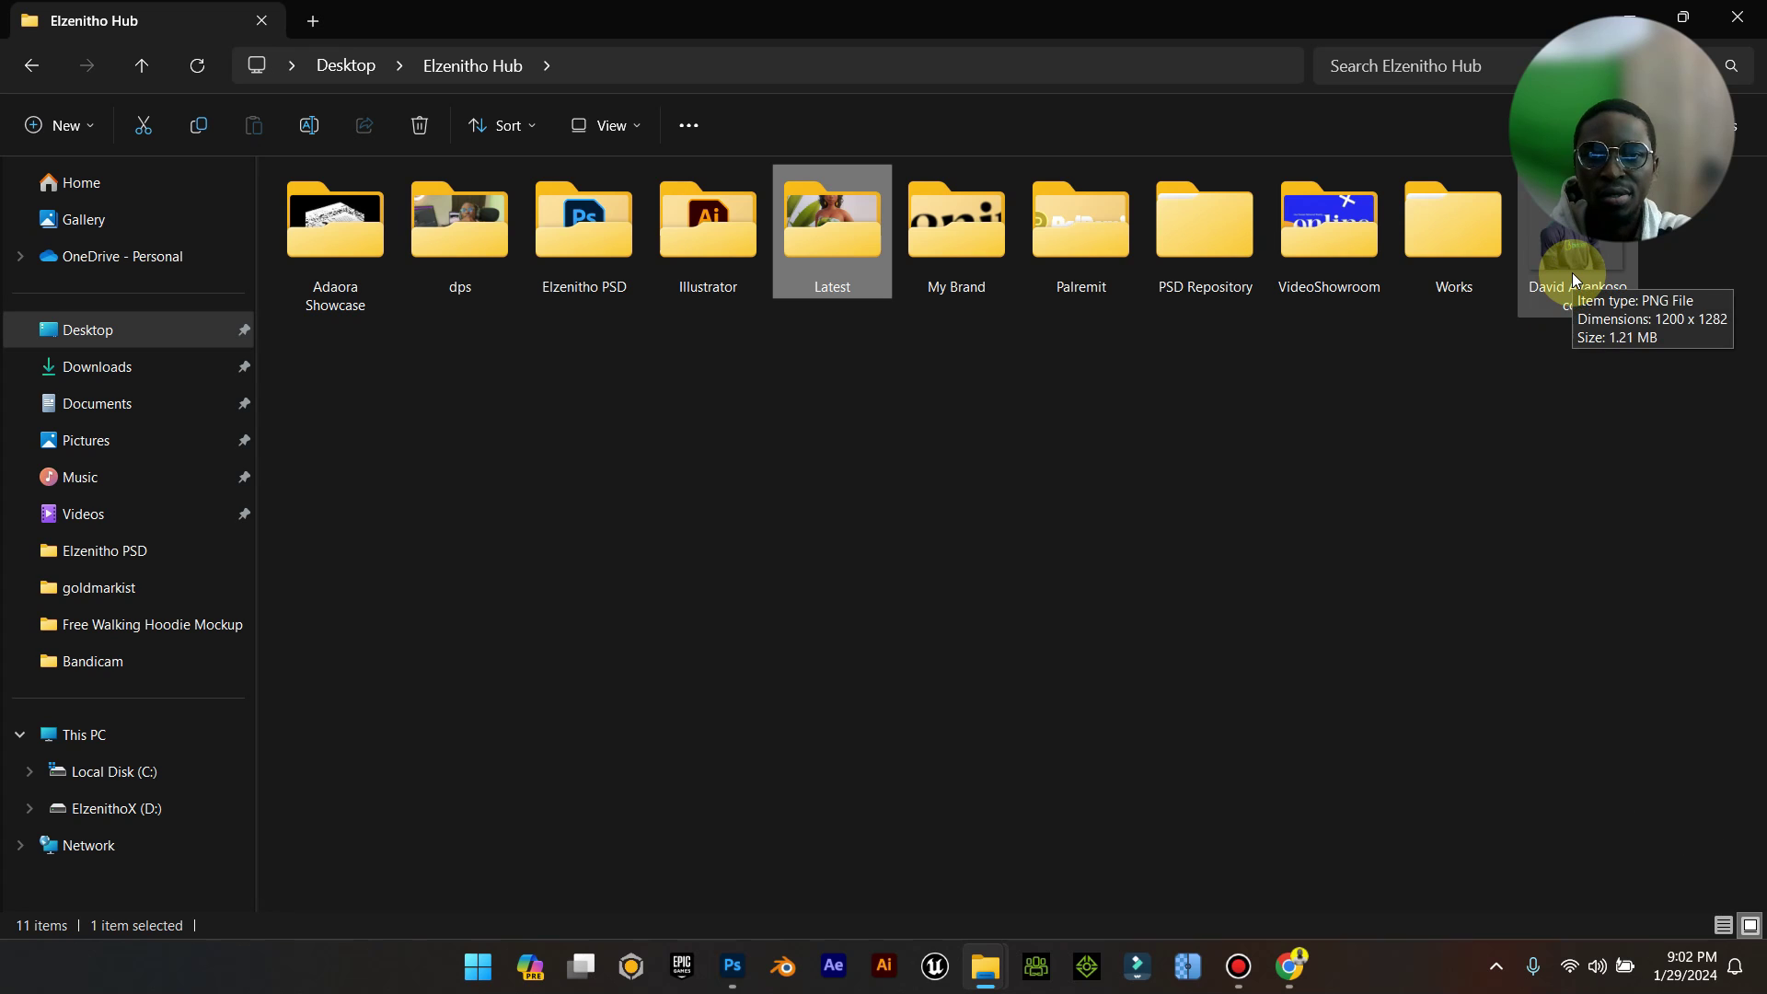
click(442, 164)
double_click(442, 164)
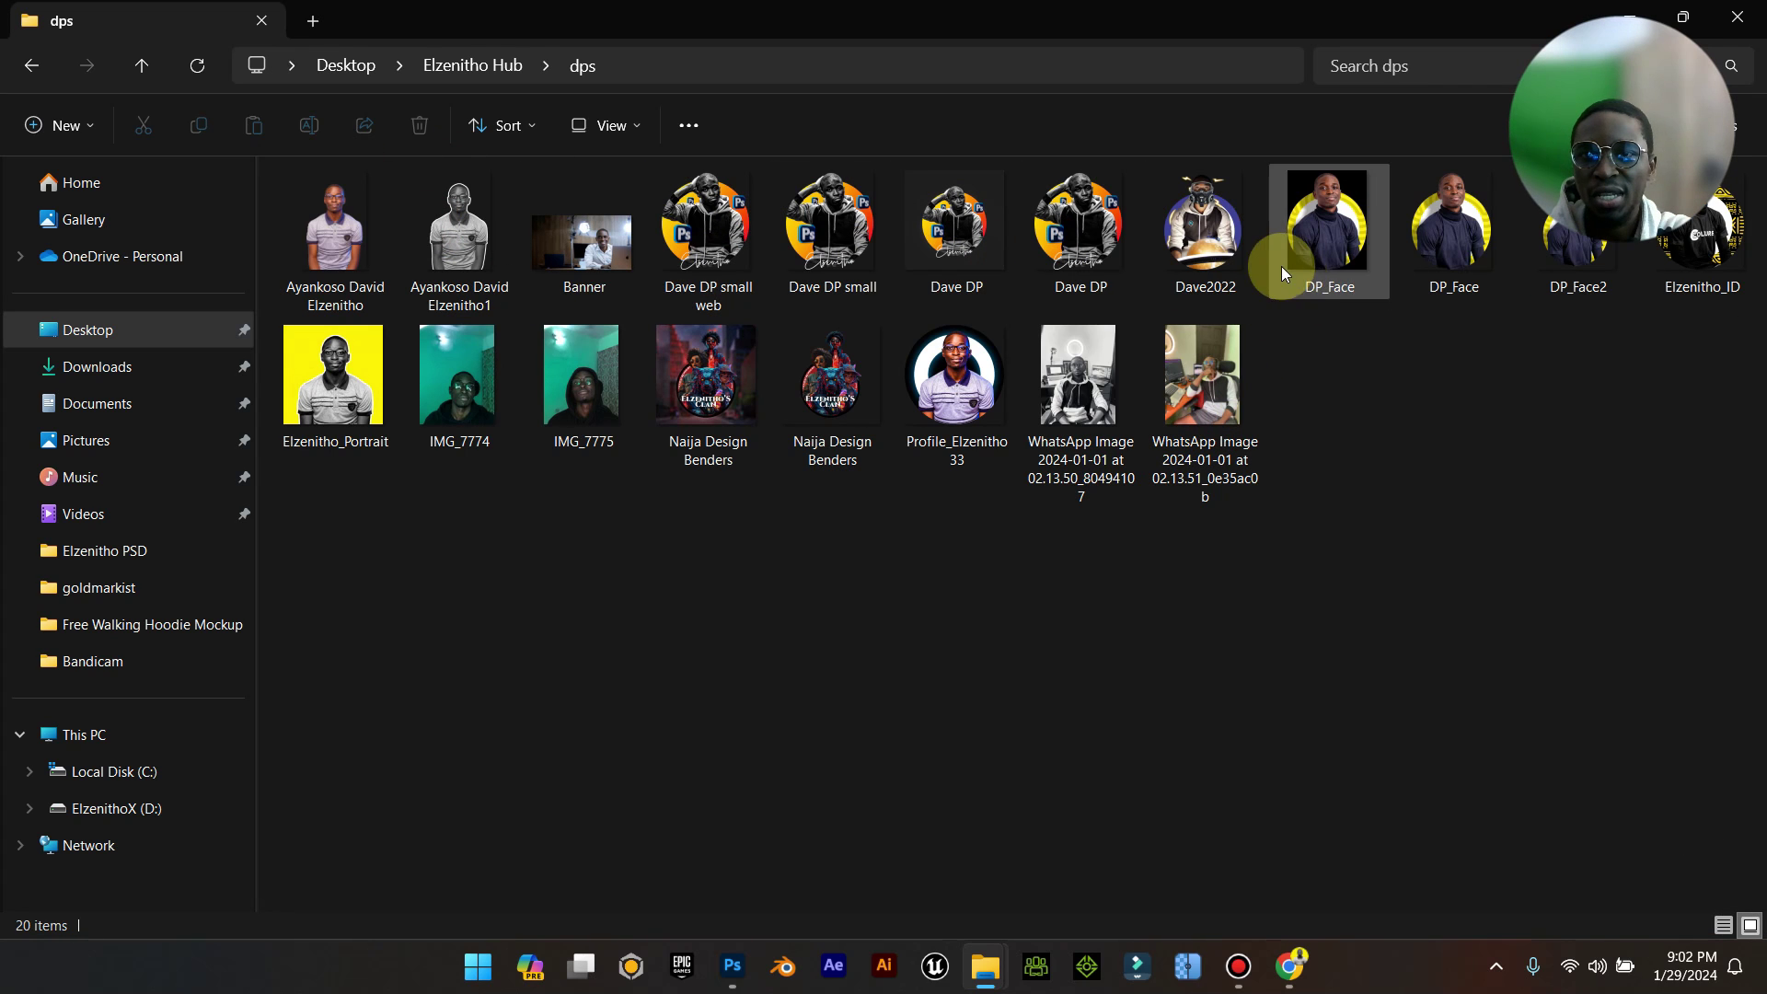
drag(1203, 223, 827, 378)
Scale the Dave2022 image to about 190%, center it over the BACK piece and rasterize its layer.
drag(753, 479, 777, 368)
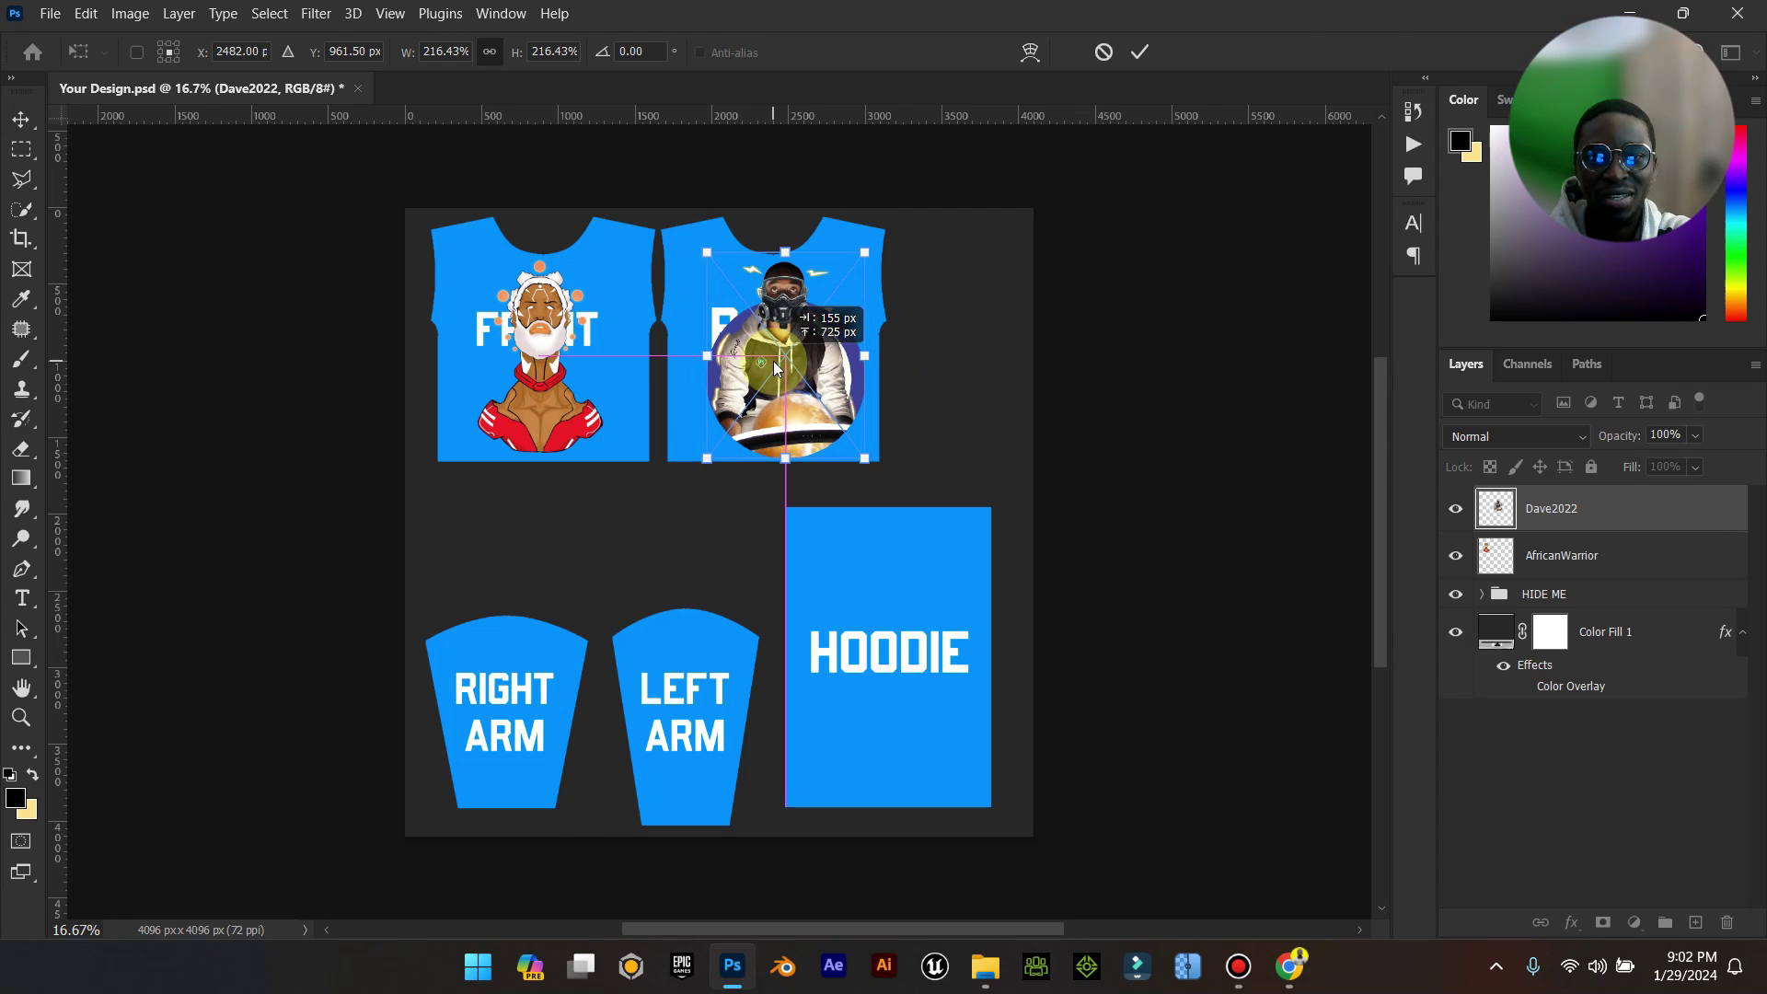
mouse_move(865, 253)
mouse_down()
mouse_move(936, 267)
mouse_move(841, 266)
mouse_up()
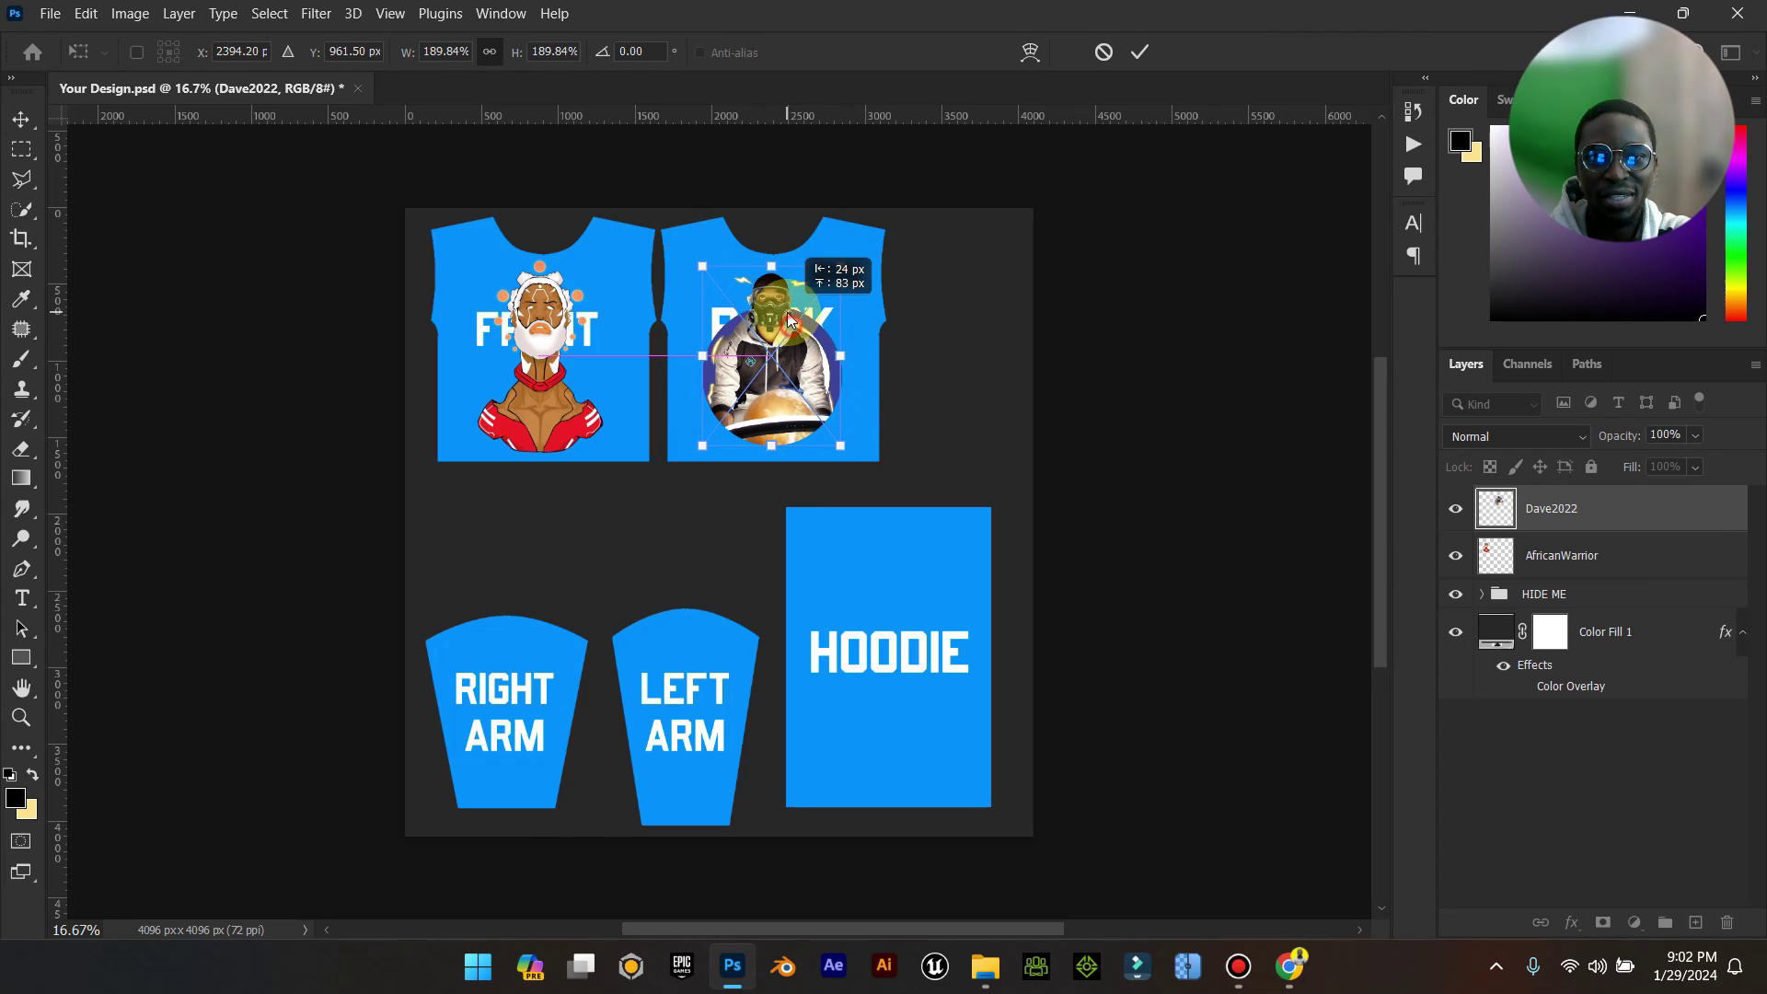
click(1130, 57)
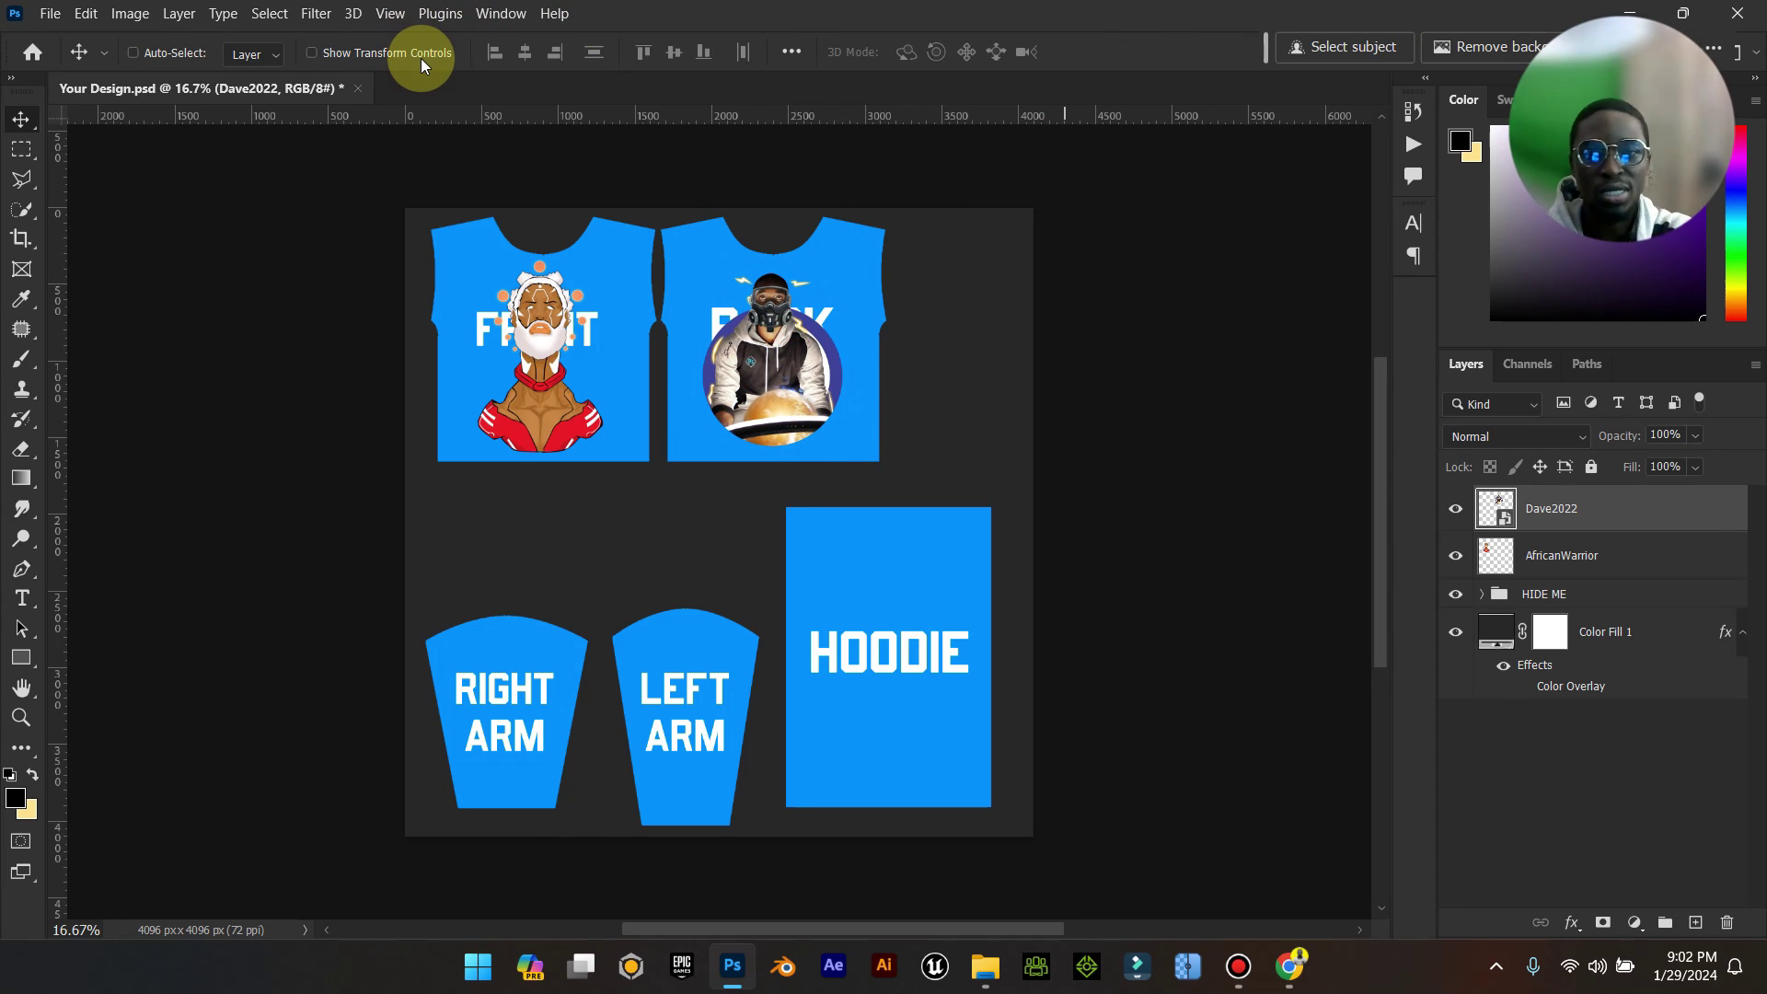
click(423, 63)
key(Right)
key(Left)
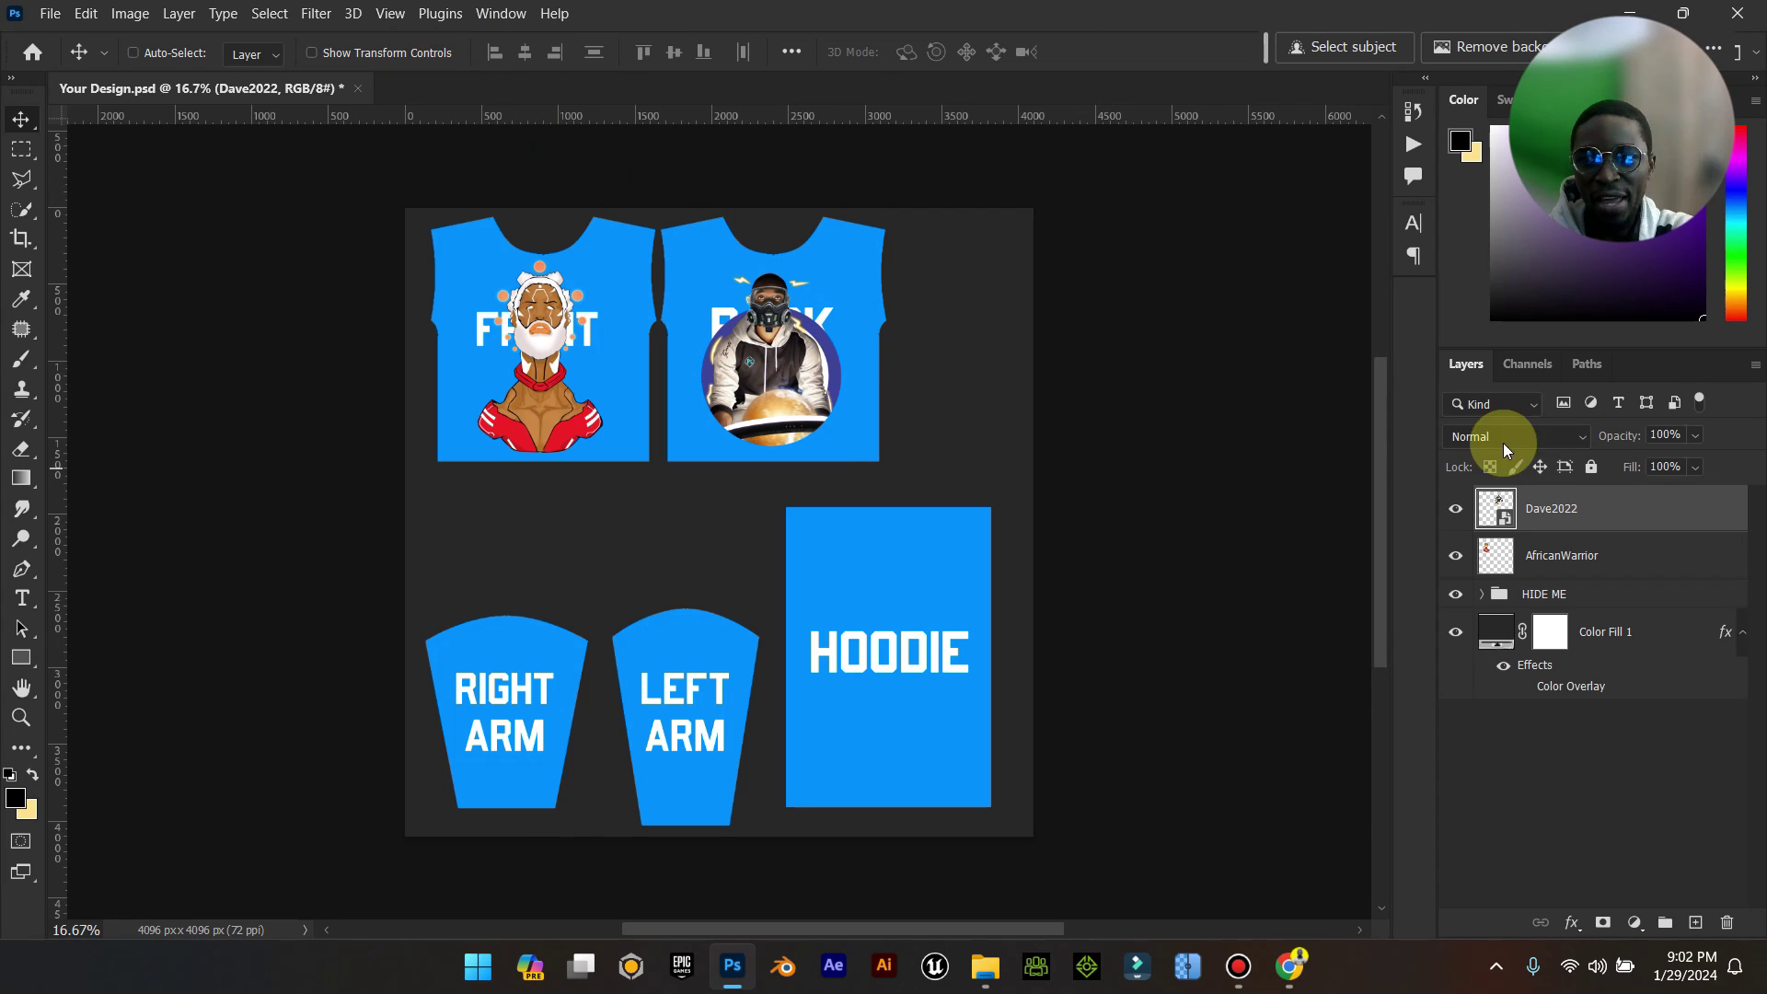
right_click(1572, 511)
click(1428, 477)
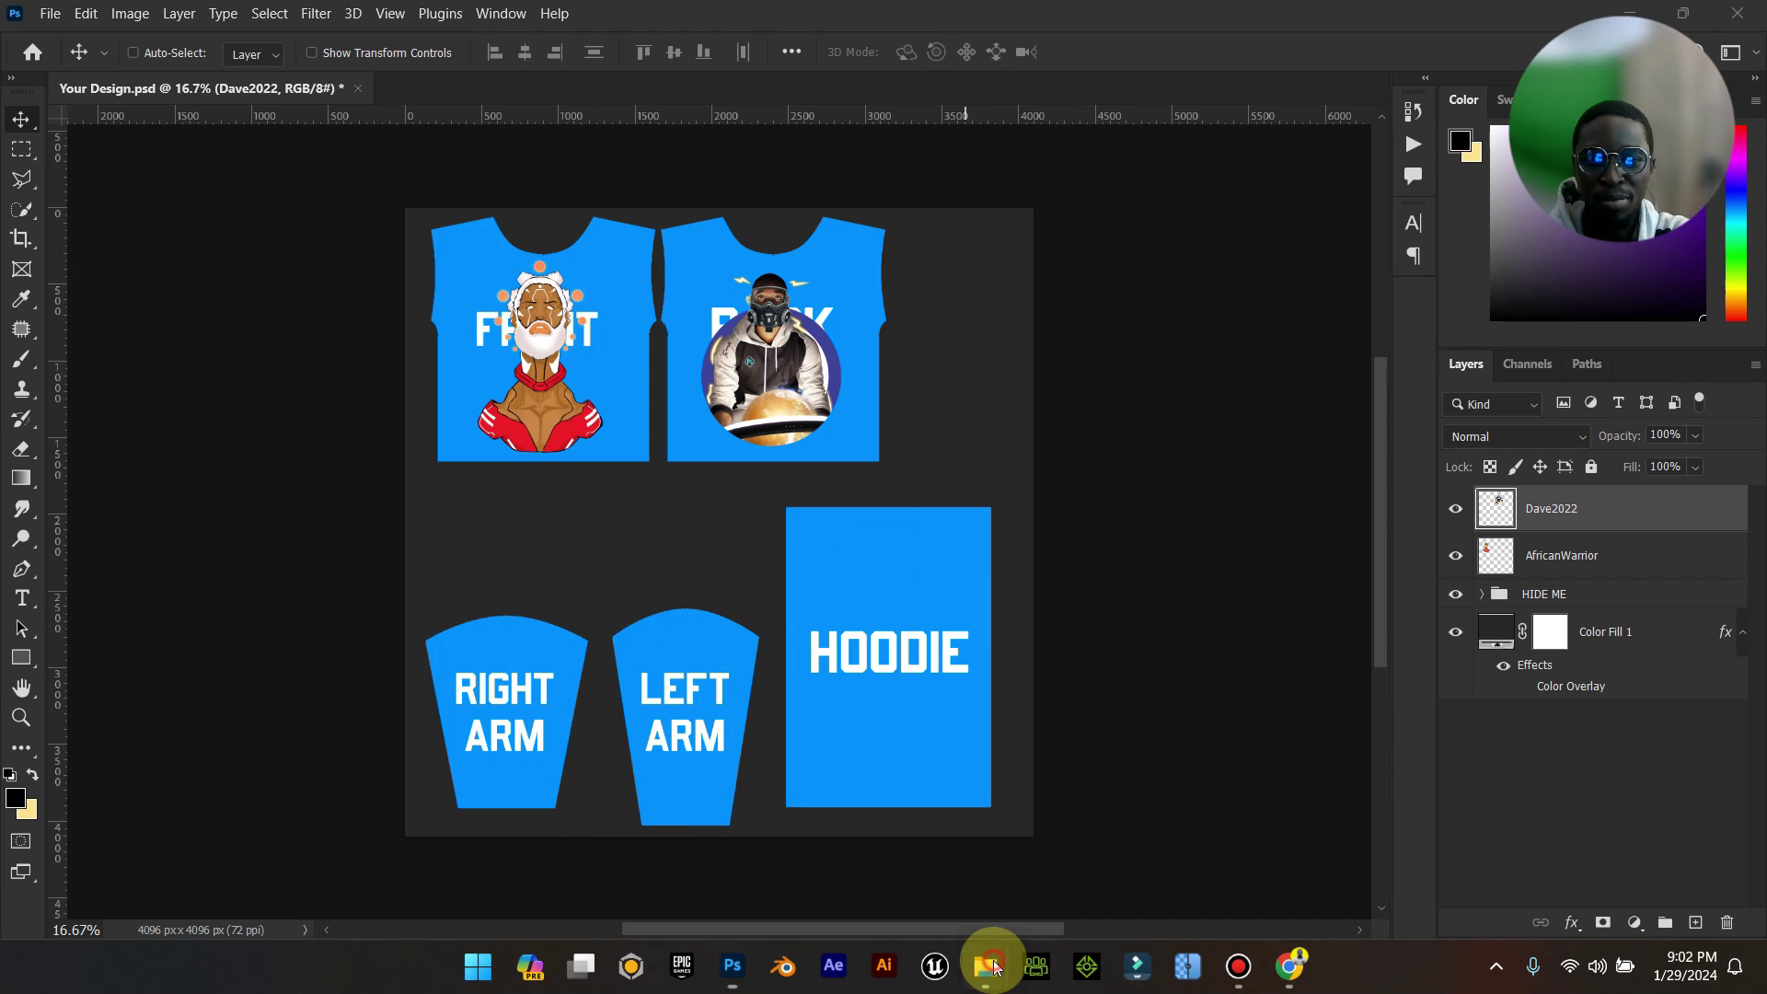
Open the My Brand folder in Elzenitho Hub and place the Elzenitho Brand copy logo in Your Design.psd.
mouse_move(986, 962)
click(1185, 797)
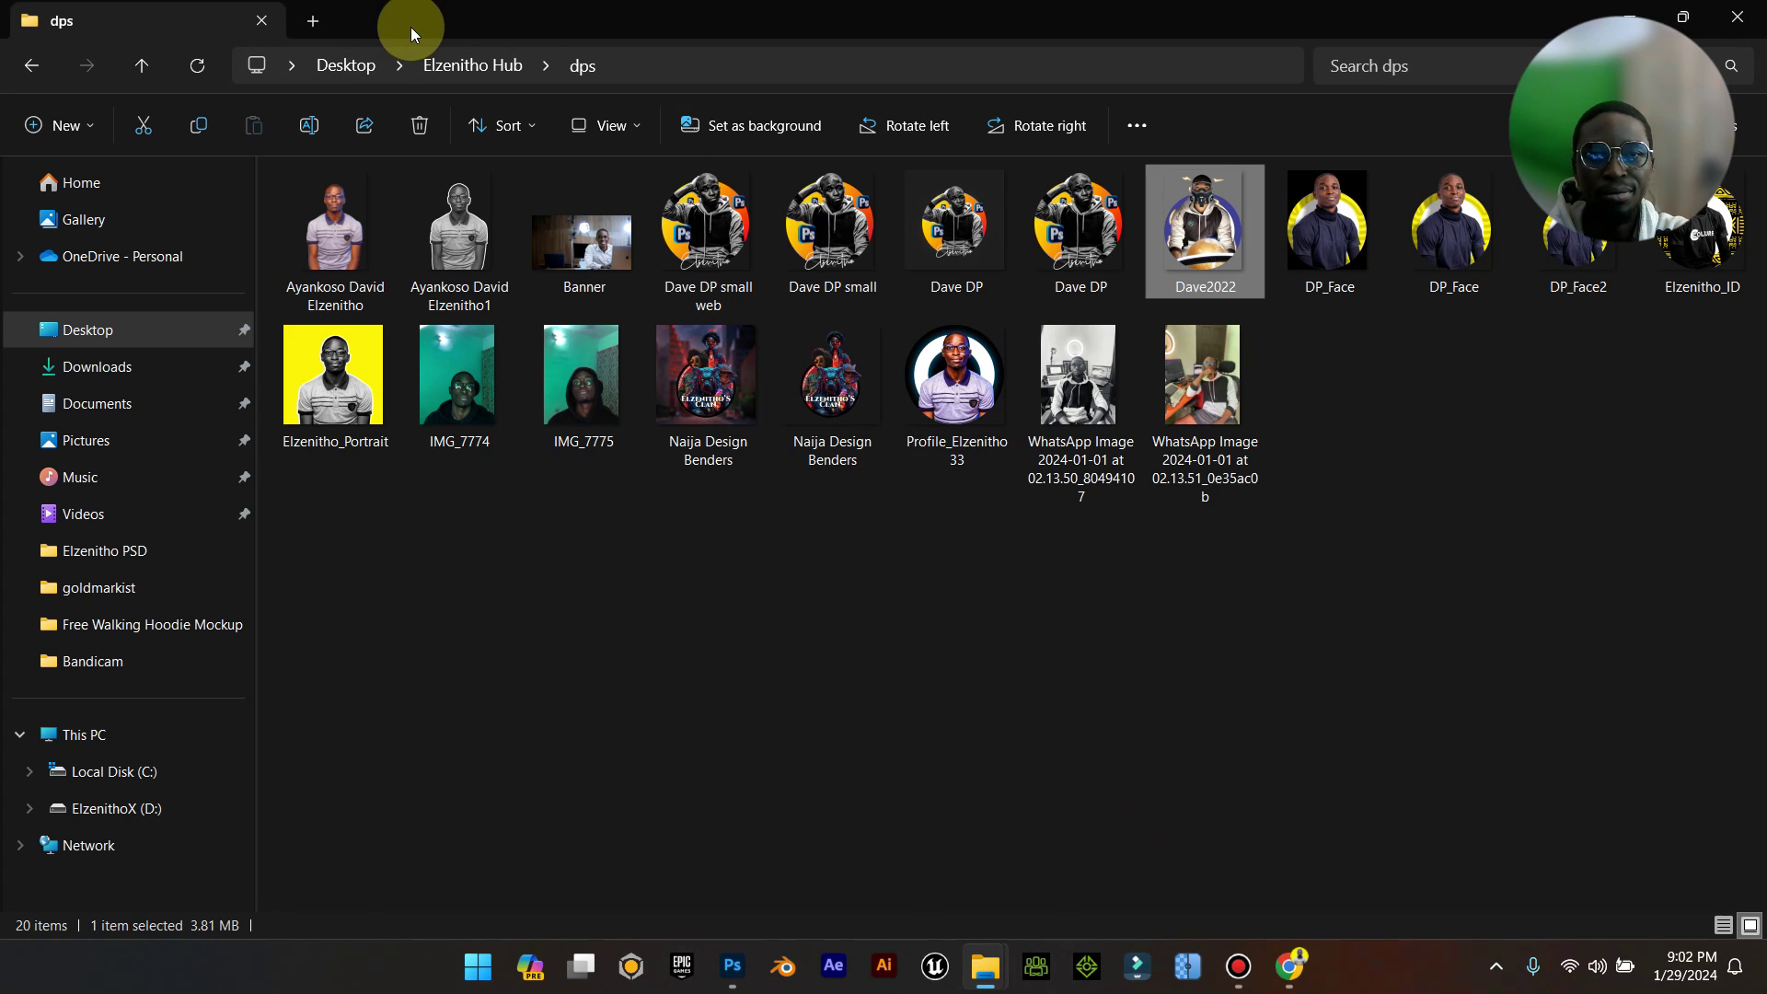
click(456, 65)
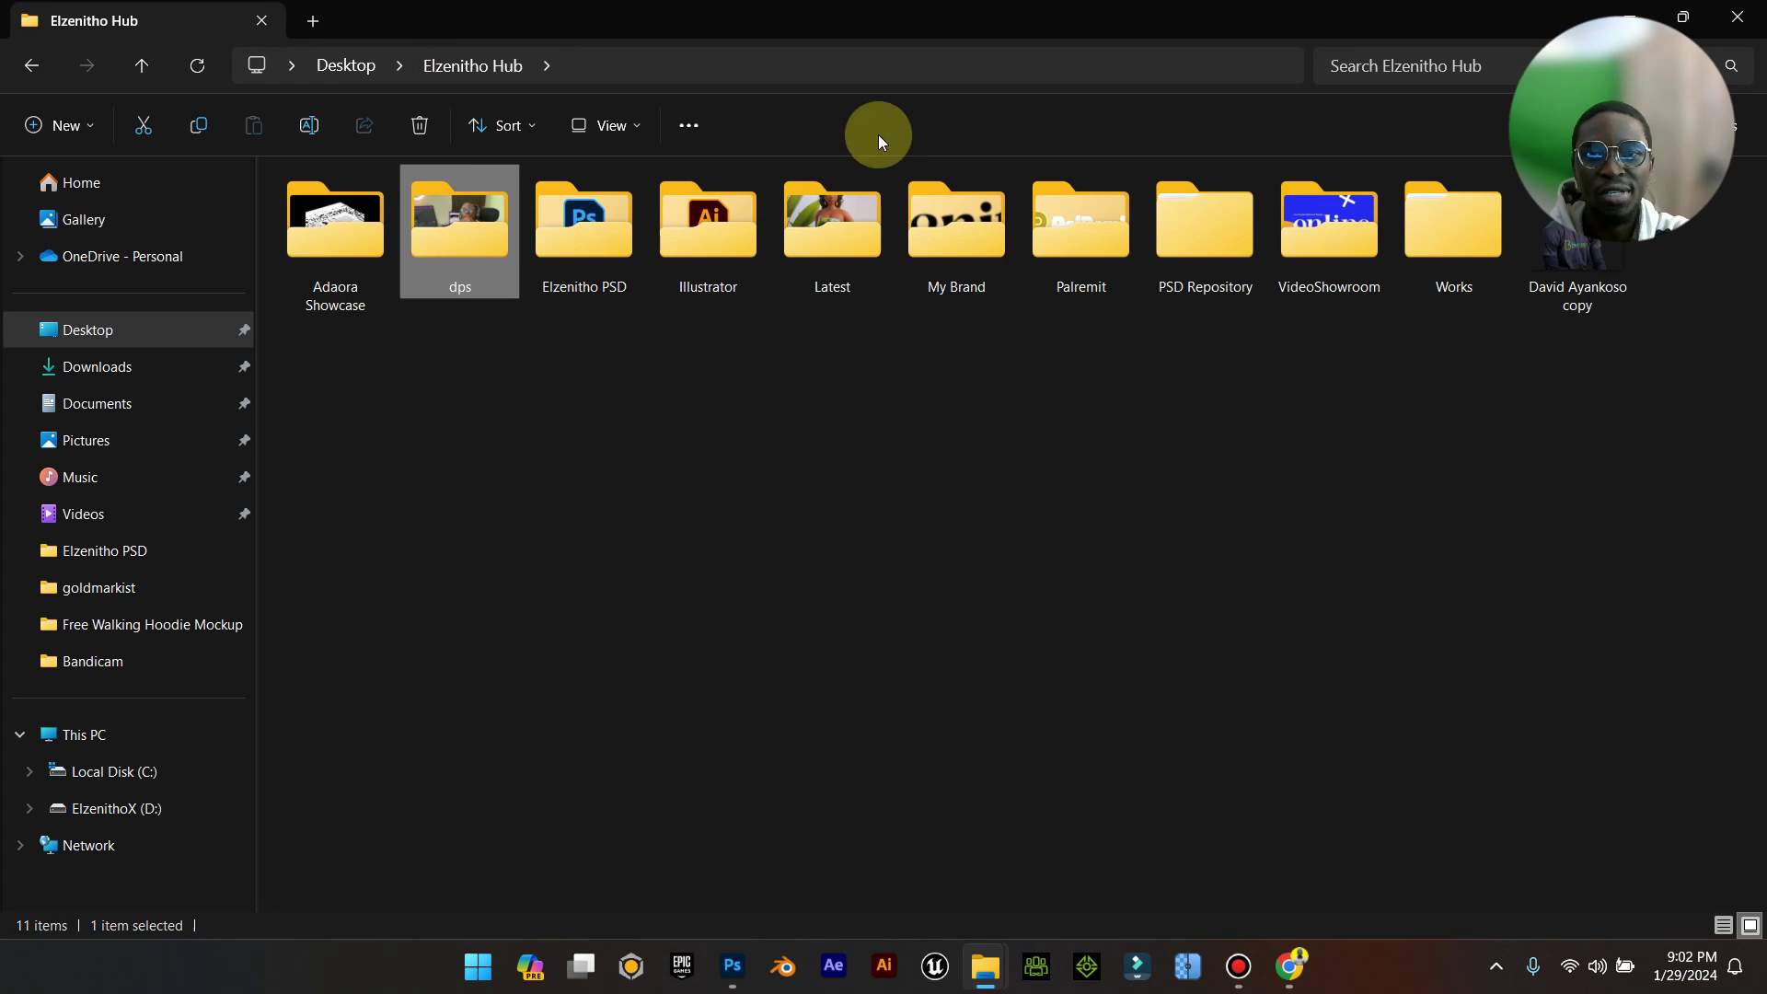
double_click(957, 241)
drag(969, 272, 690, 722)
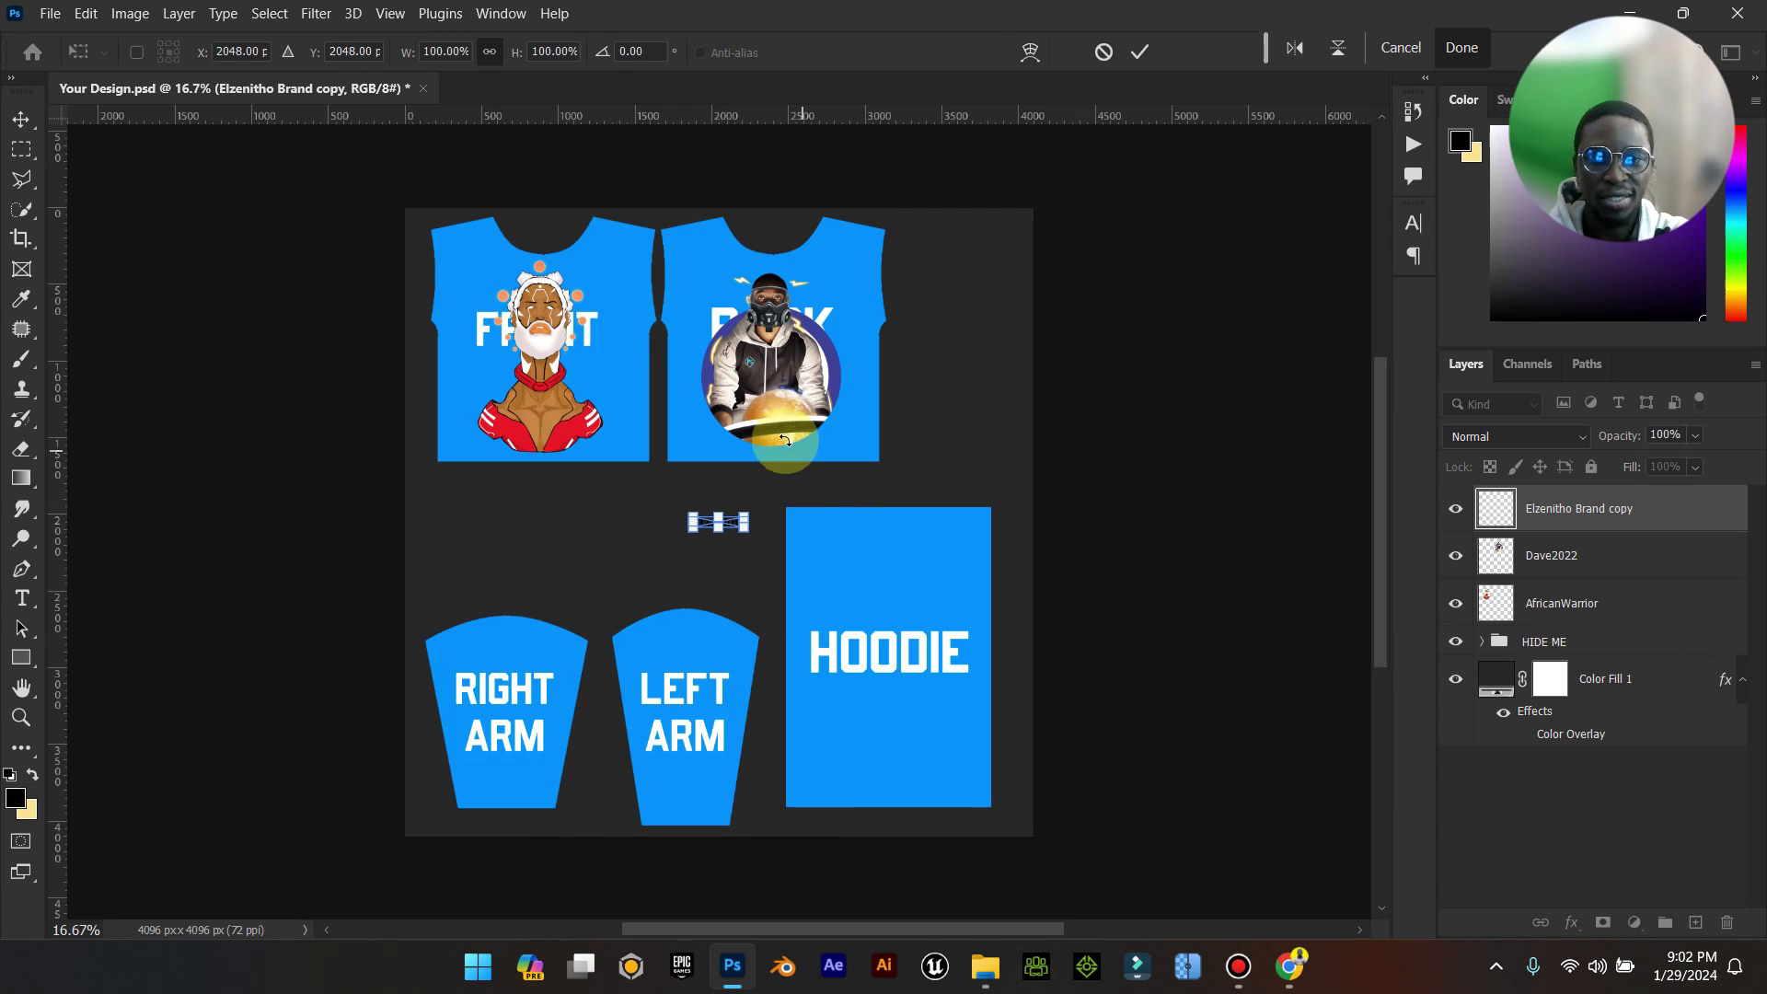
Rotate the Elzenitho logo -90°, scale it to about 339% and fit it vertically on the RIGHT ARM piece.
drag(748, 517, 773, 339)
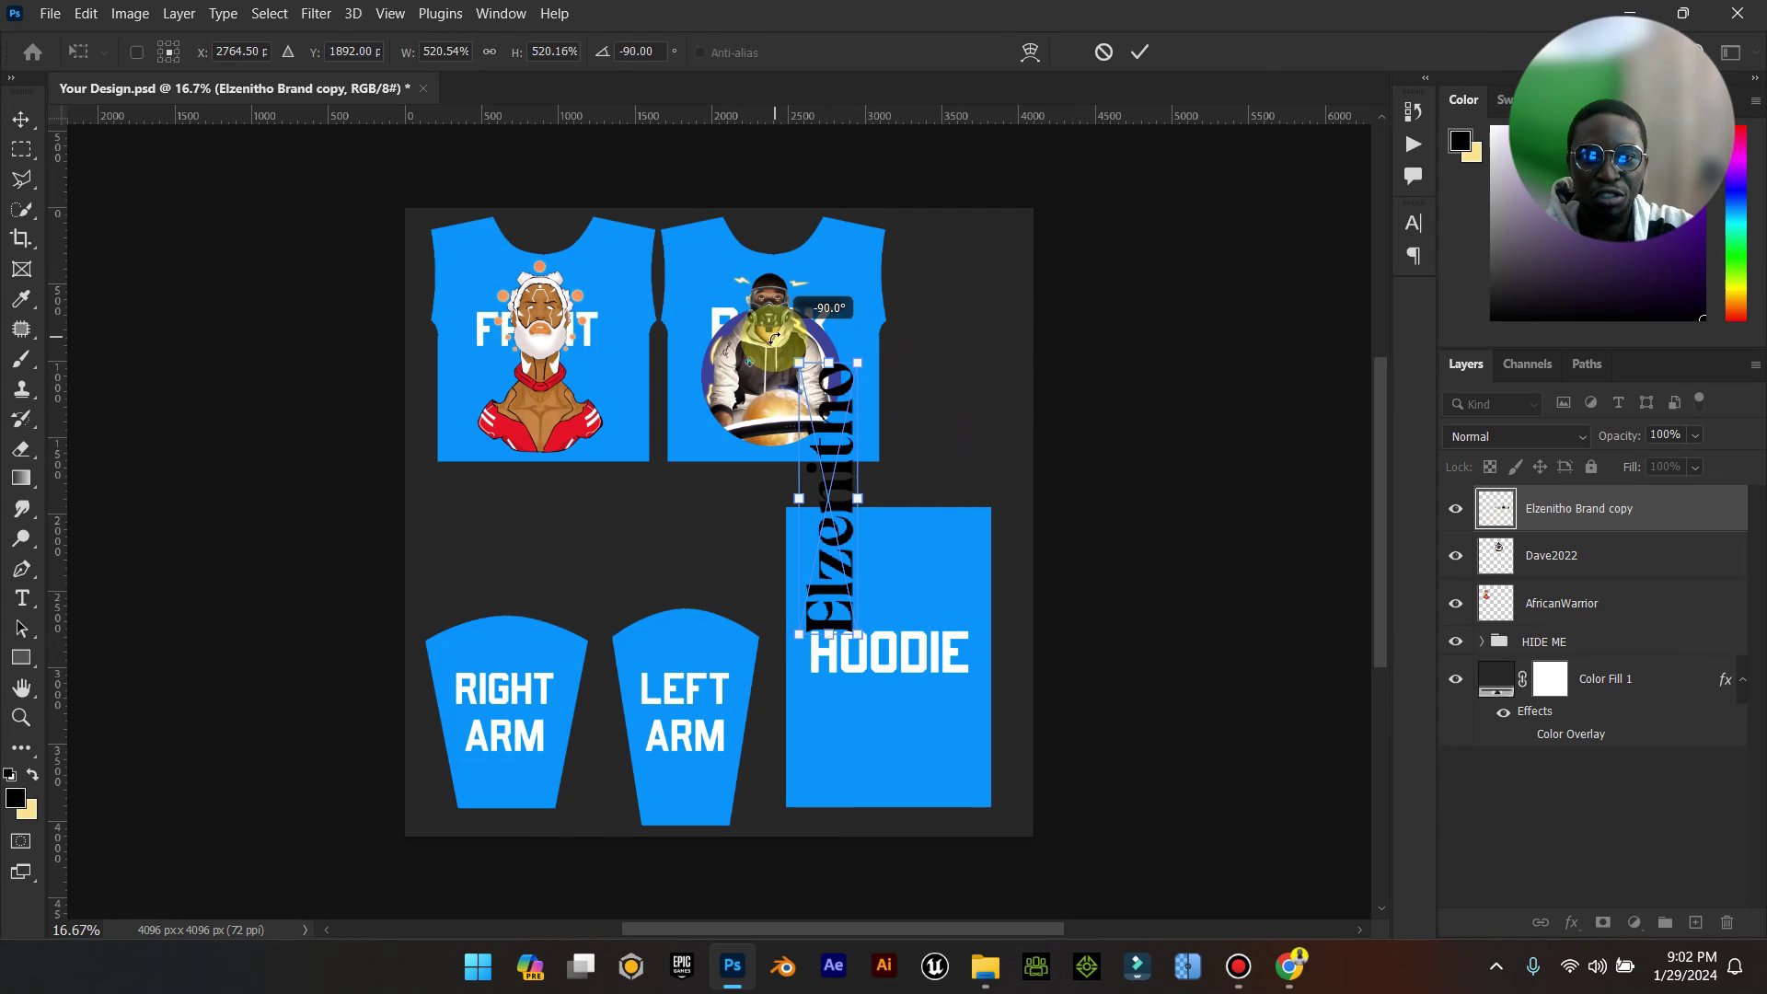
drag(836, 442, 513, 615)
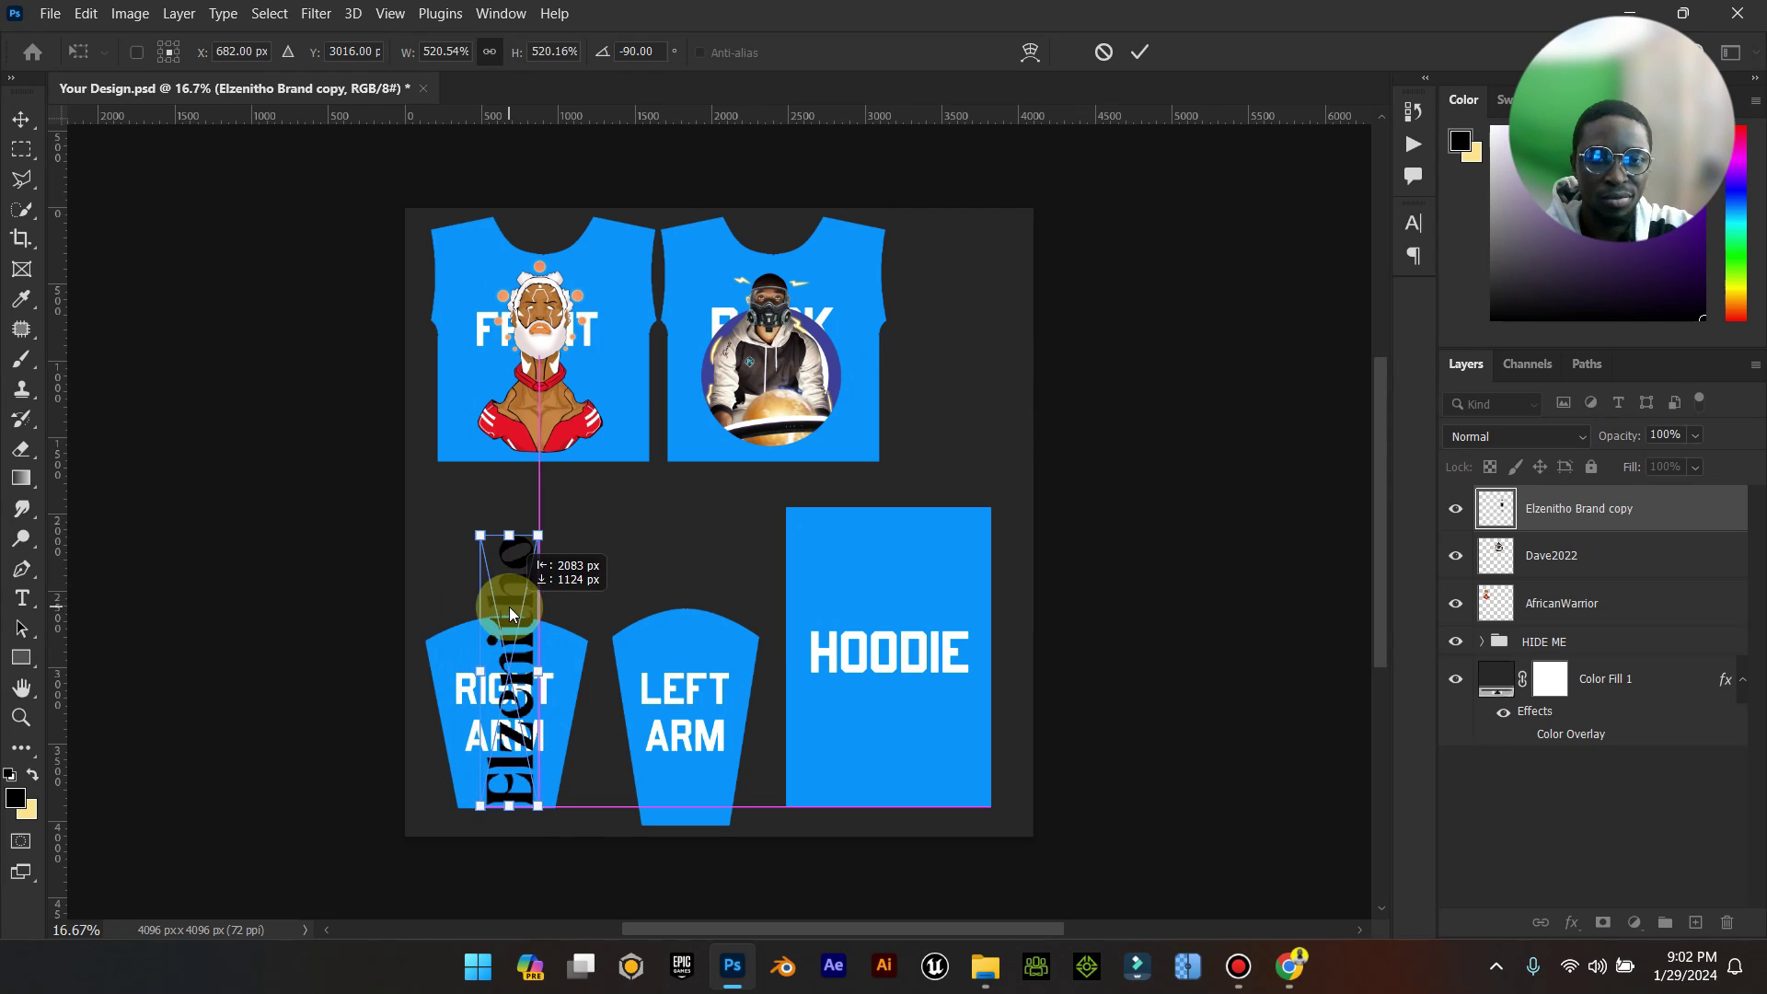
drag(538, 535, 494, 686)
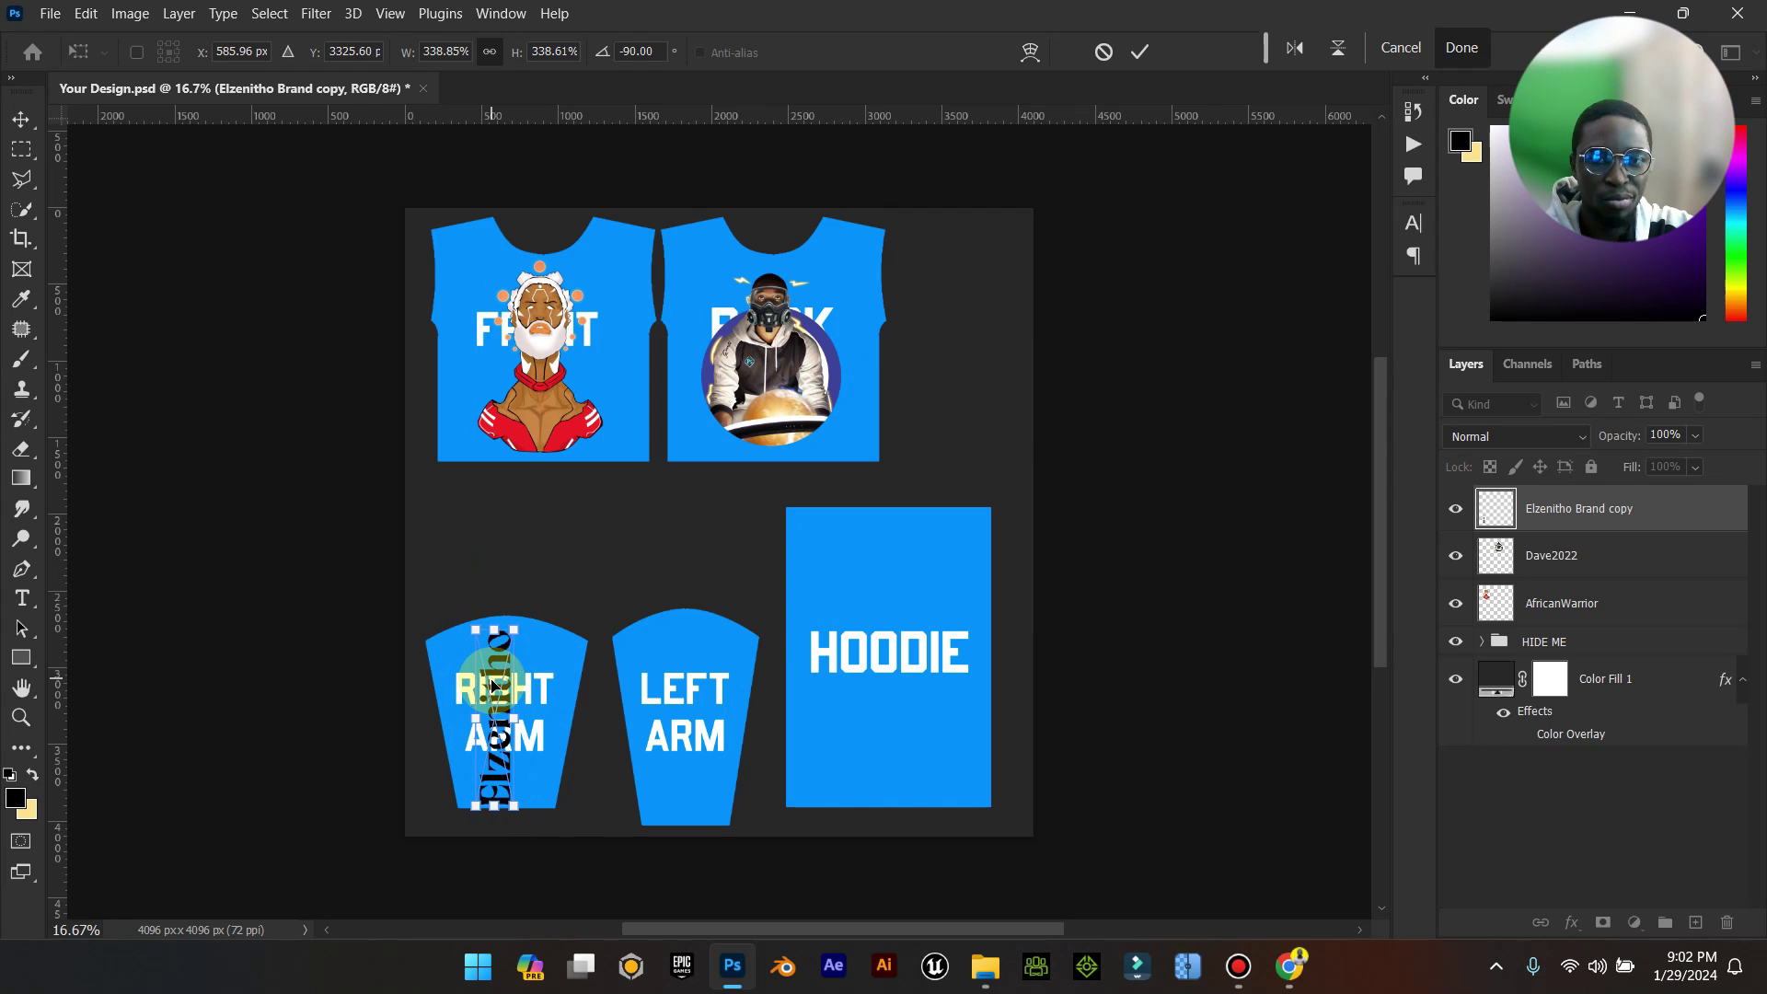
click(1140, 52)
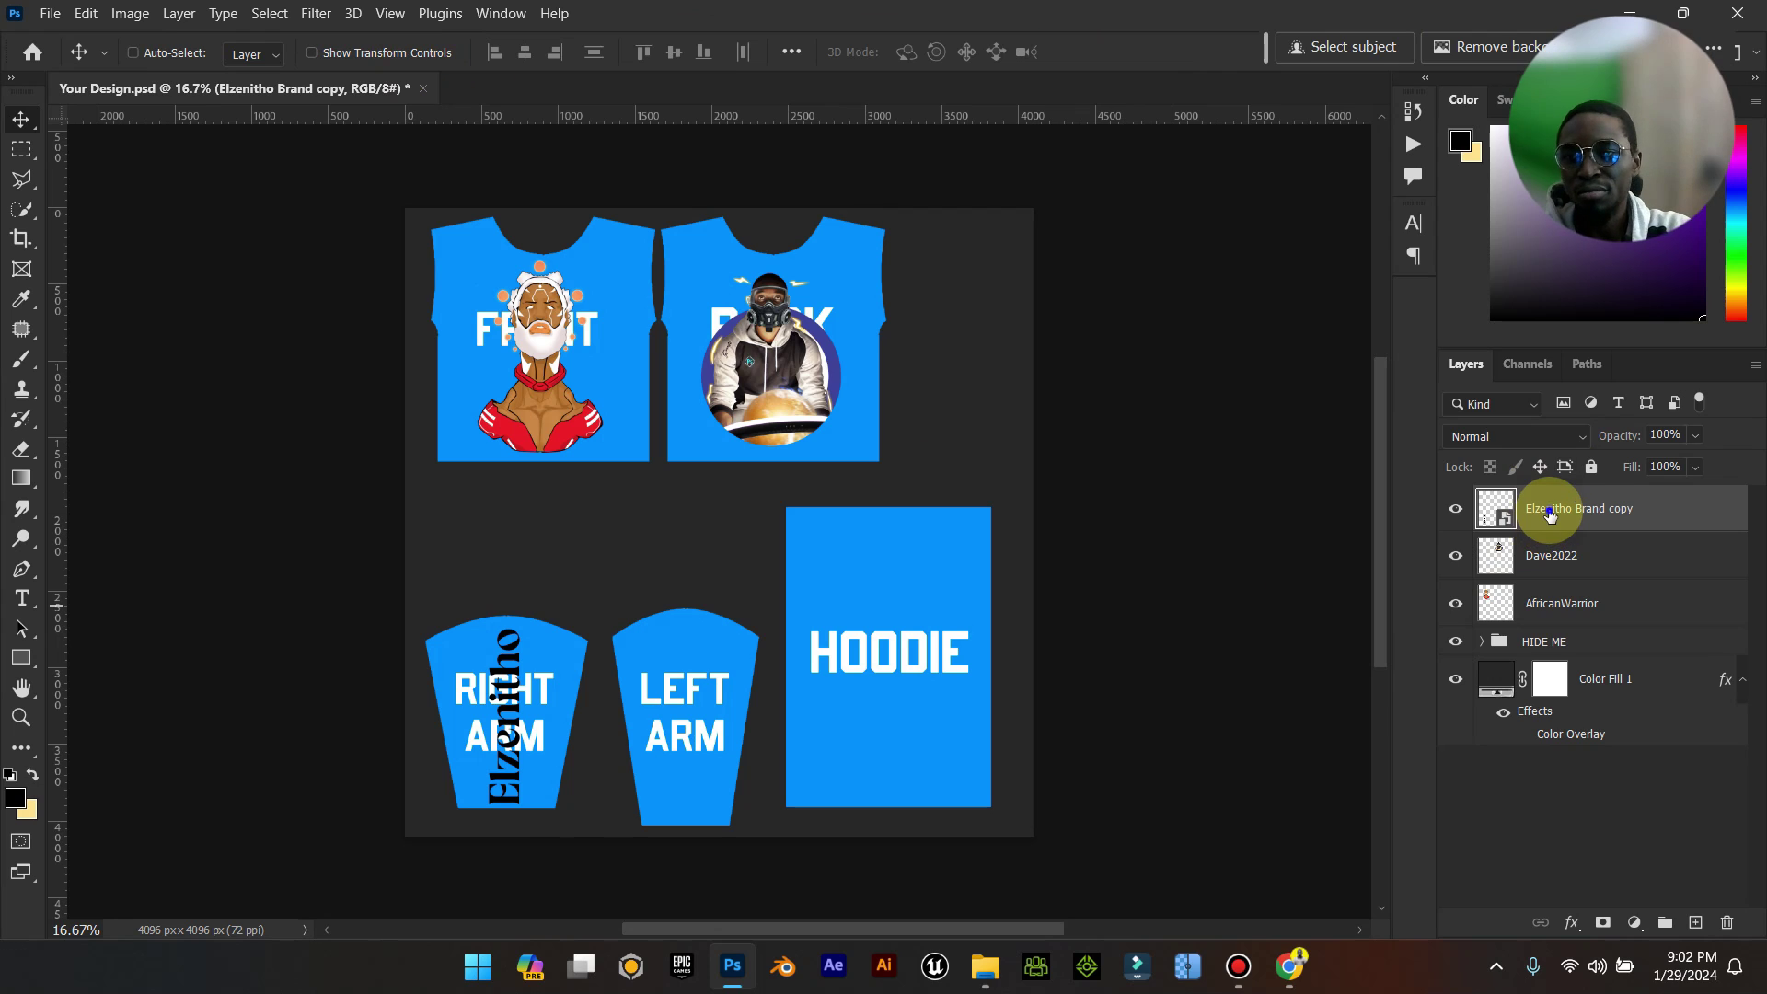
Rasterize the Elzenitho Brand copy layer and nudge the logo slightly left on the RIGHT ARM piece.
right_click(1550, 508)
click(1373, 479)
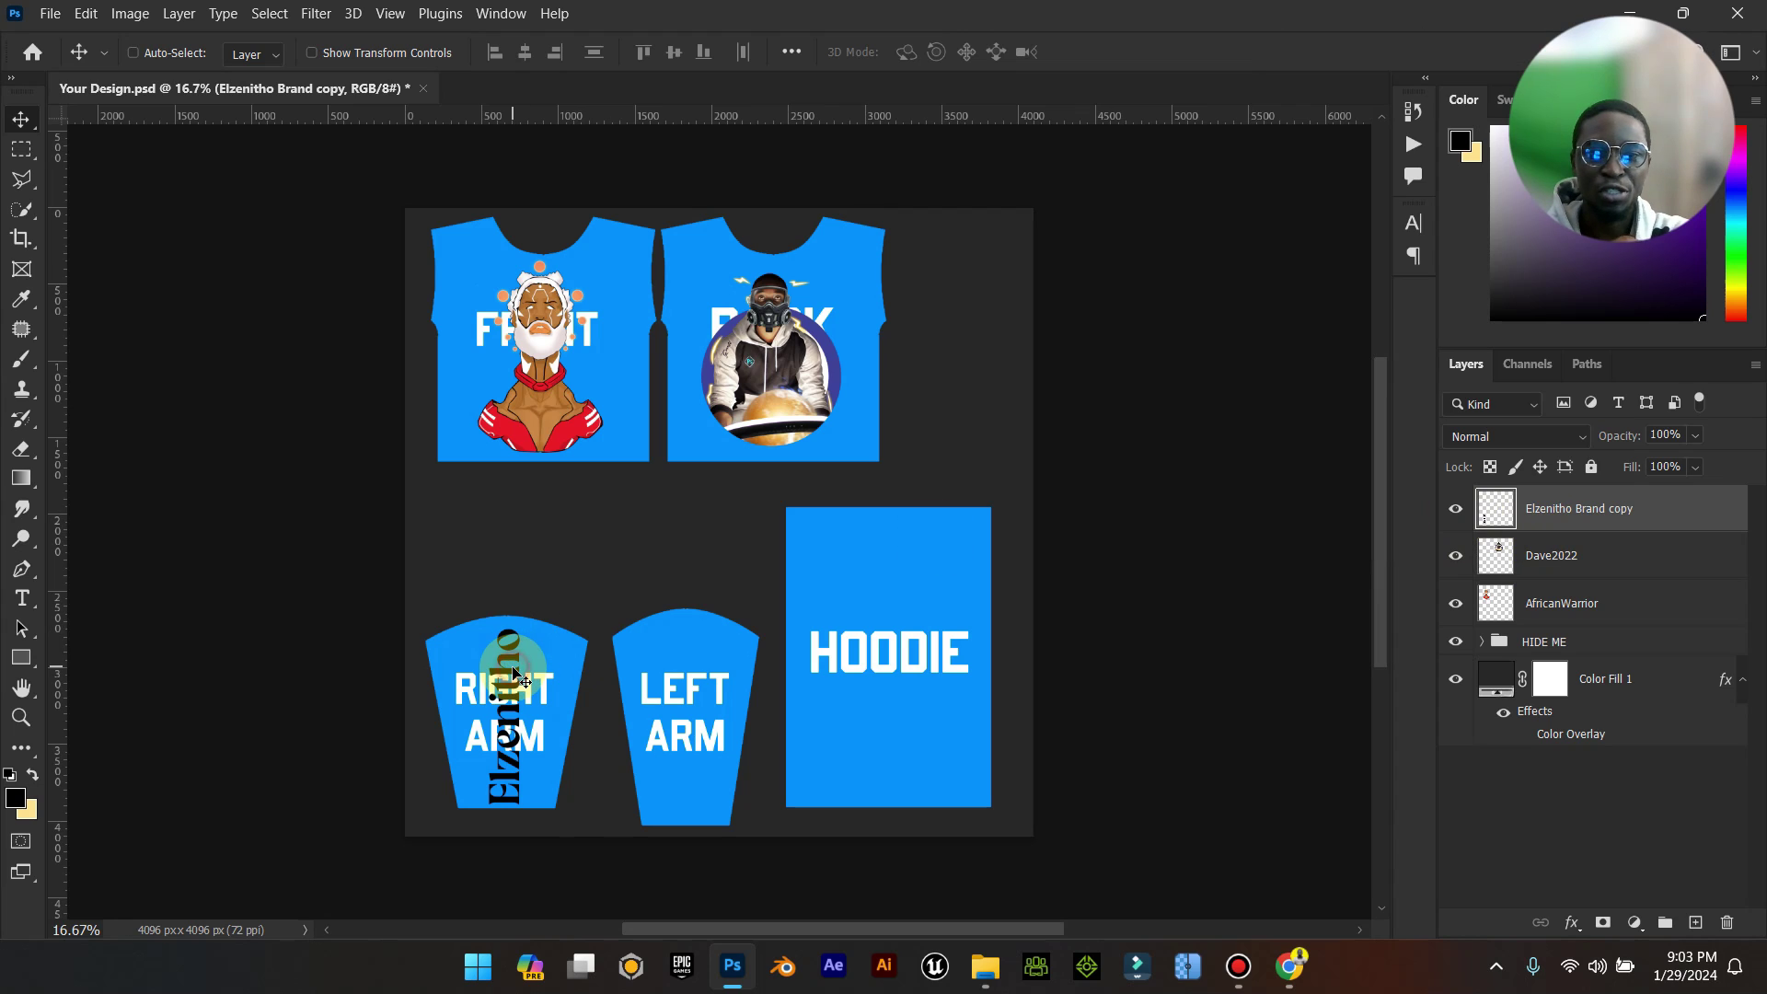
key(Left)
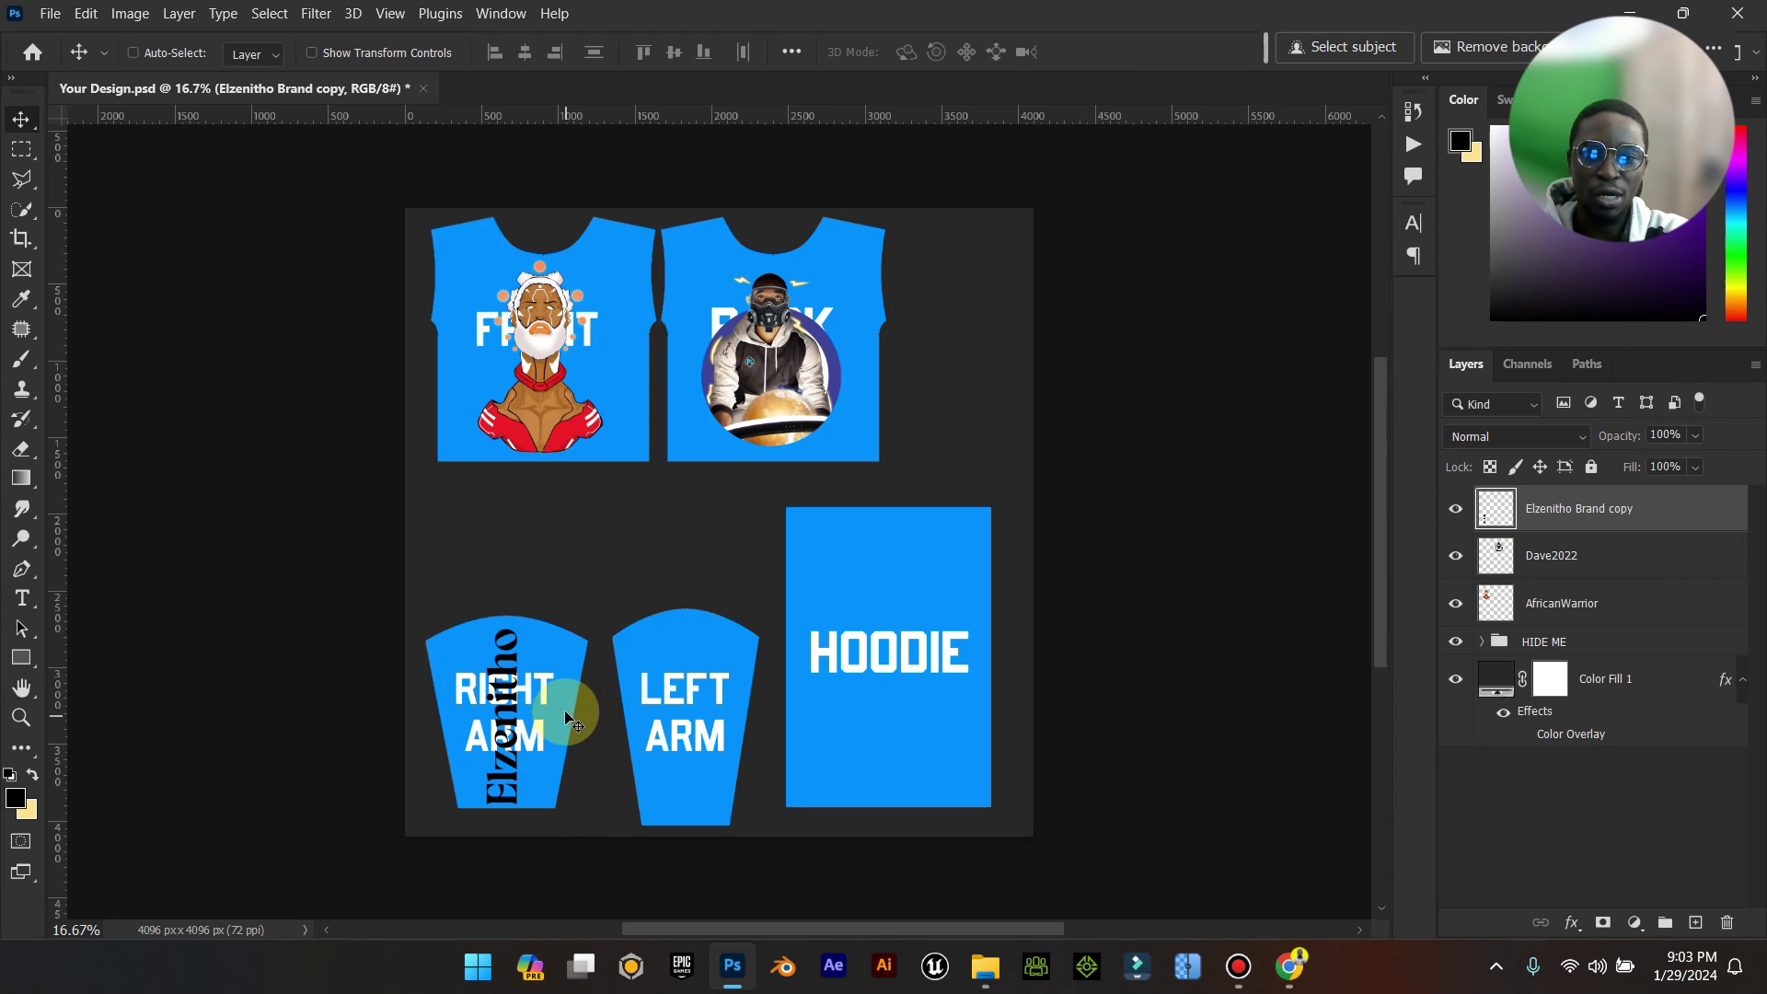
Turn the sleeve logo white using Hue/Saturation with Lightness +100, and duplicate it straight across onto the LEFT ARM piece.
click(130, 13)
mouse_move(229, 71)
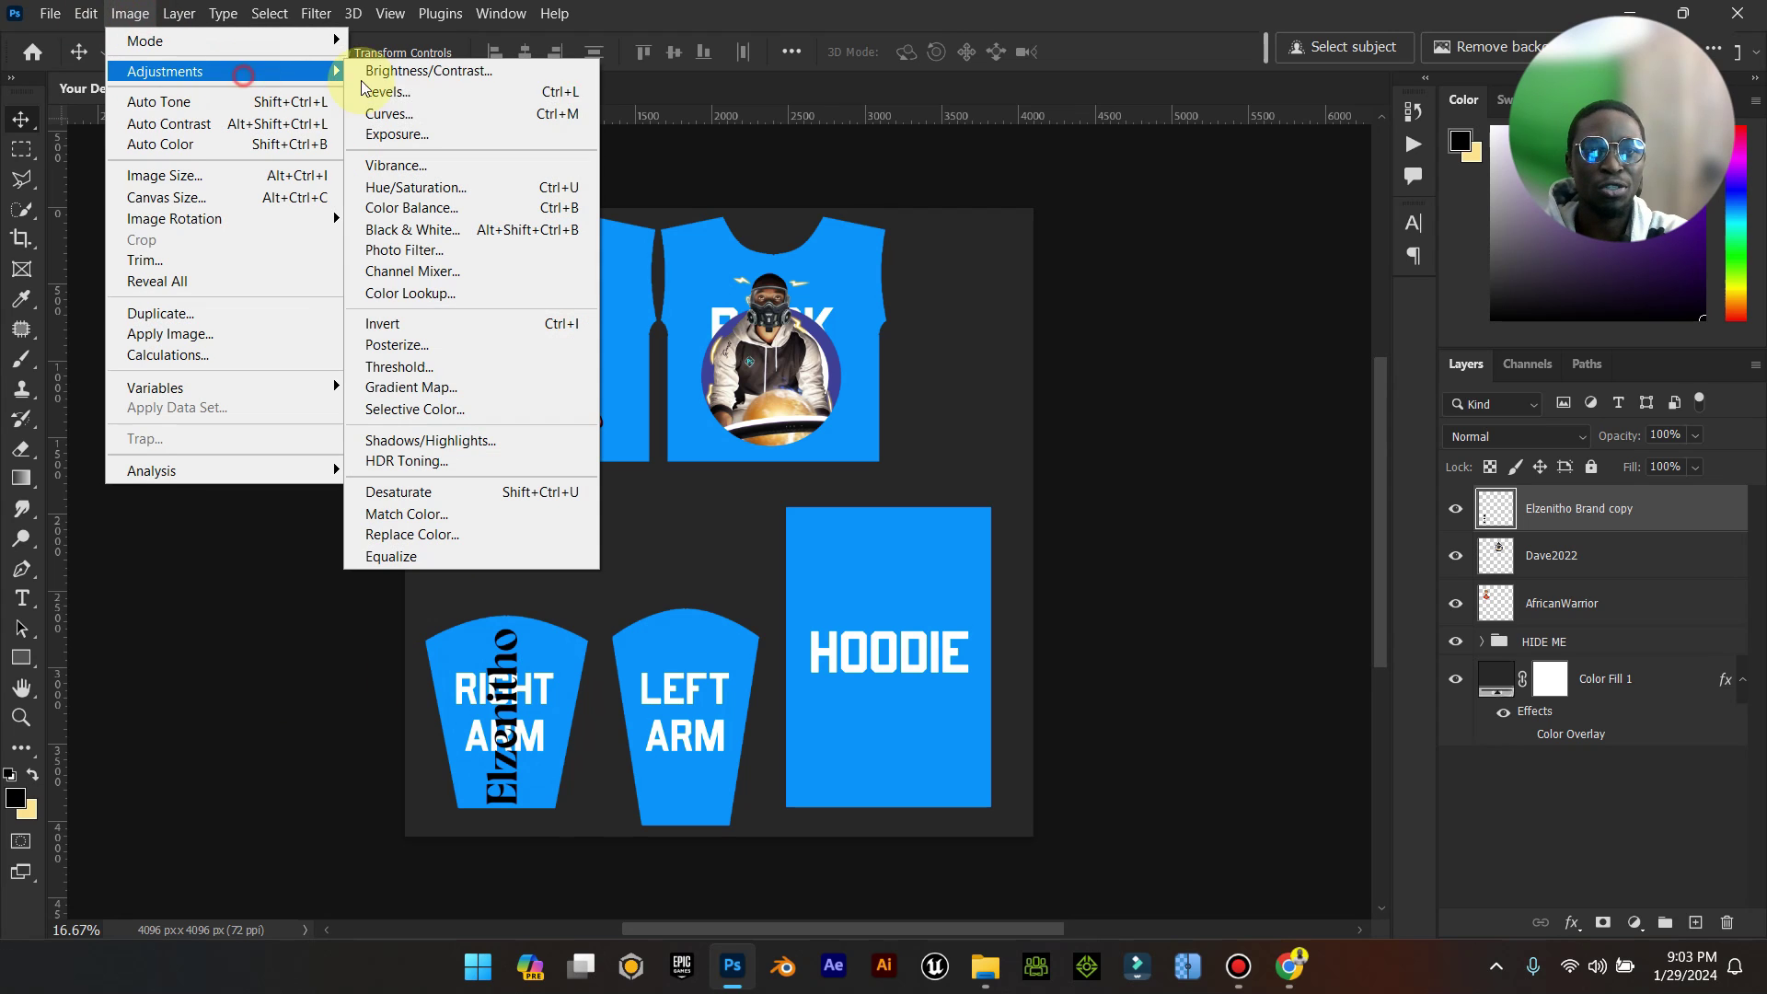
click(513, 187)
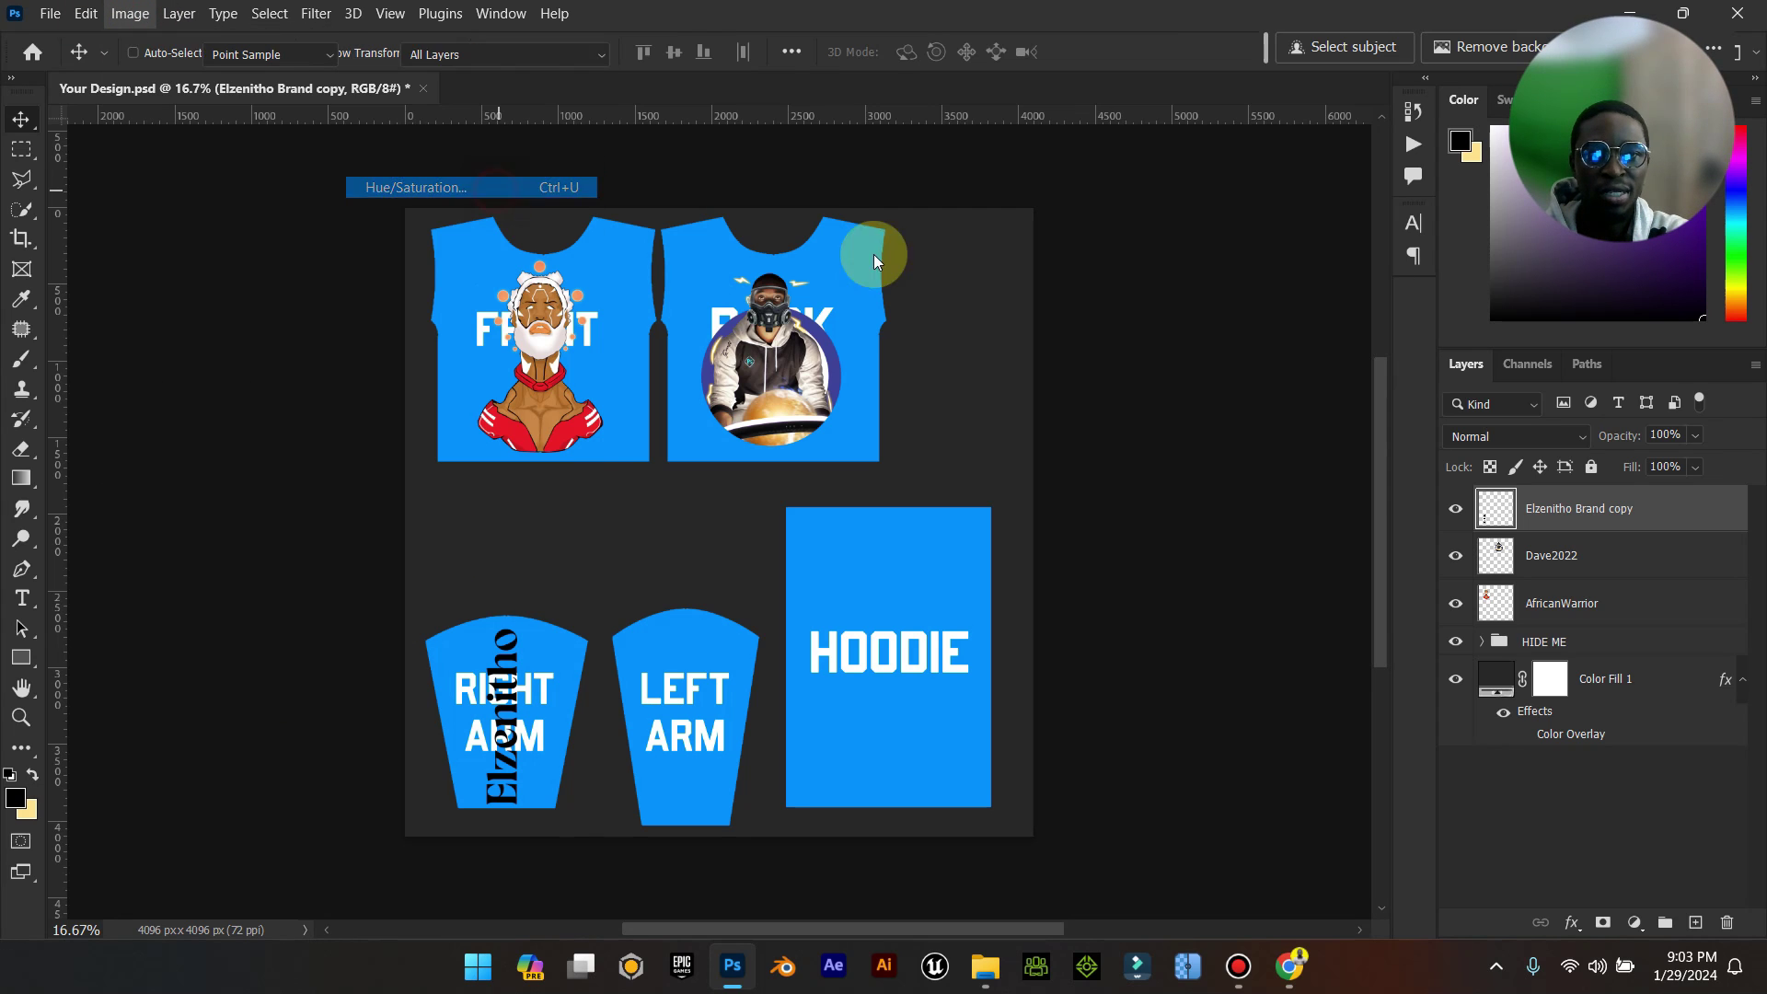
drag(1035, 432, 1389, 438)
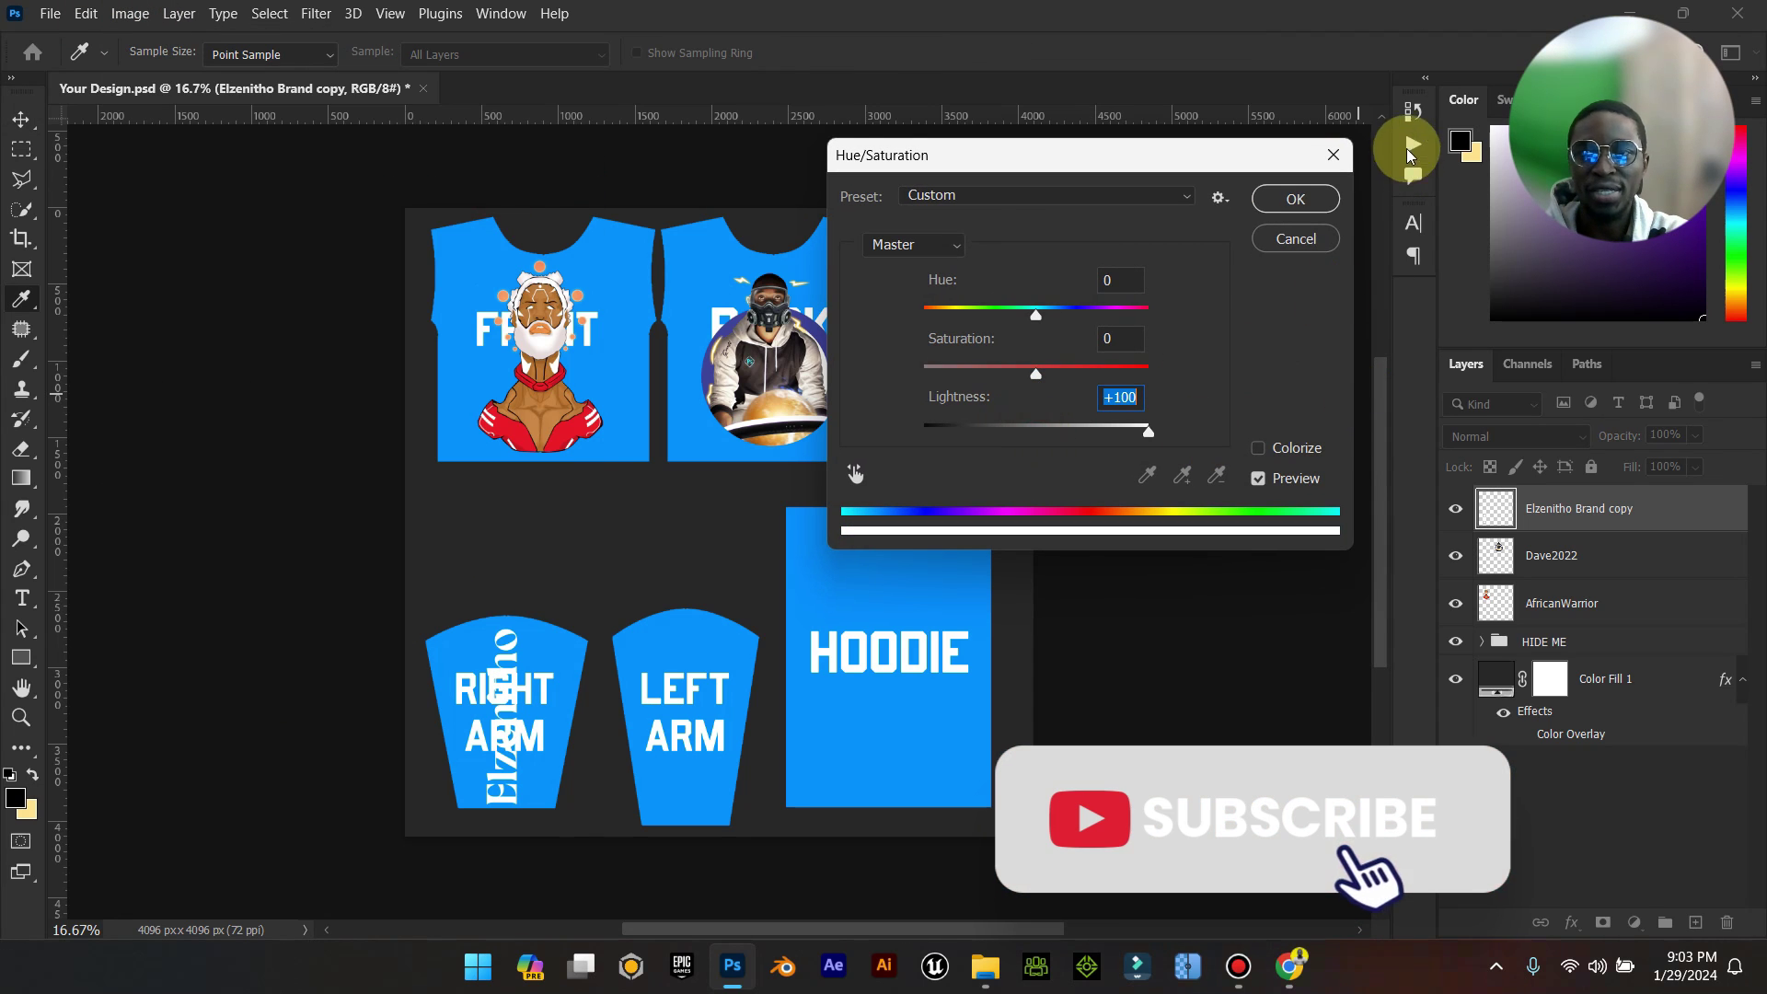
click(1302, 199)
key(ctrl+j)
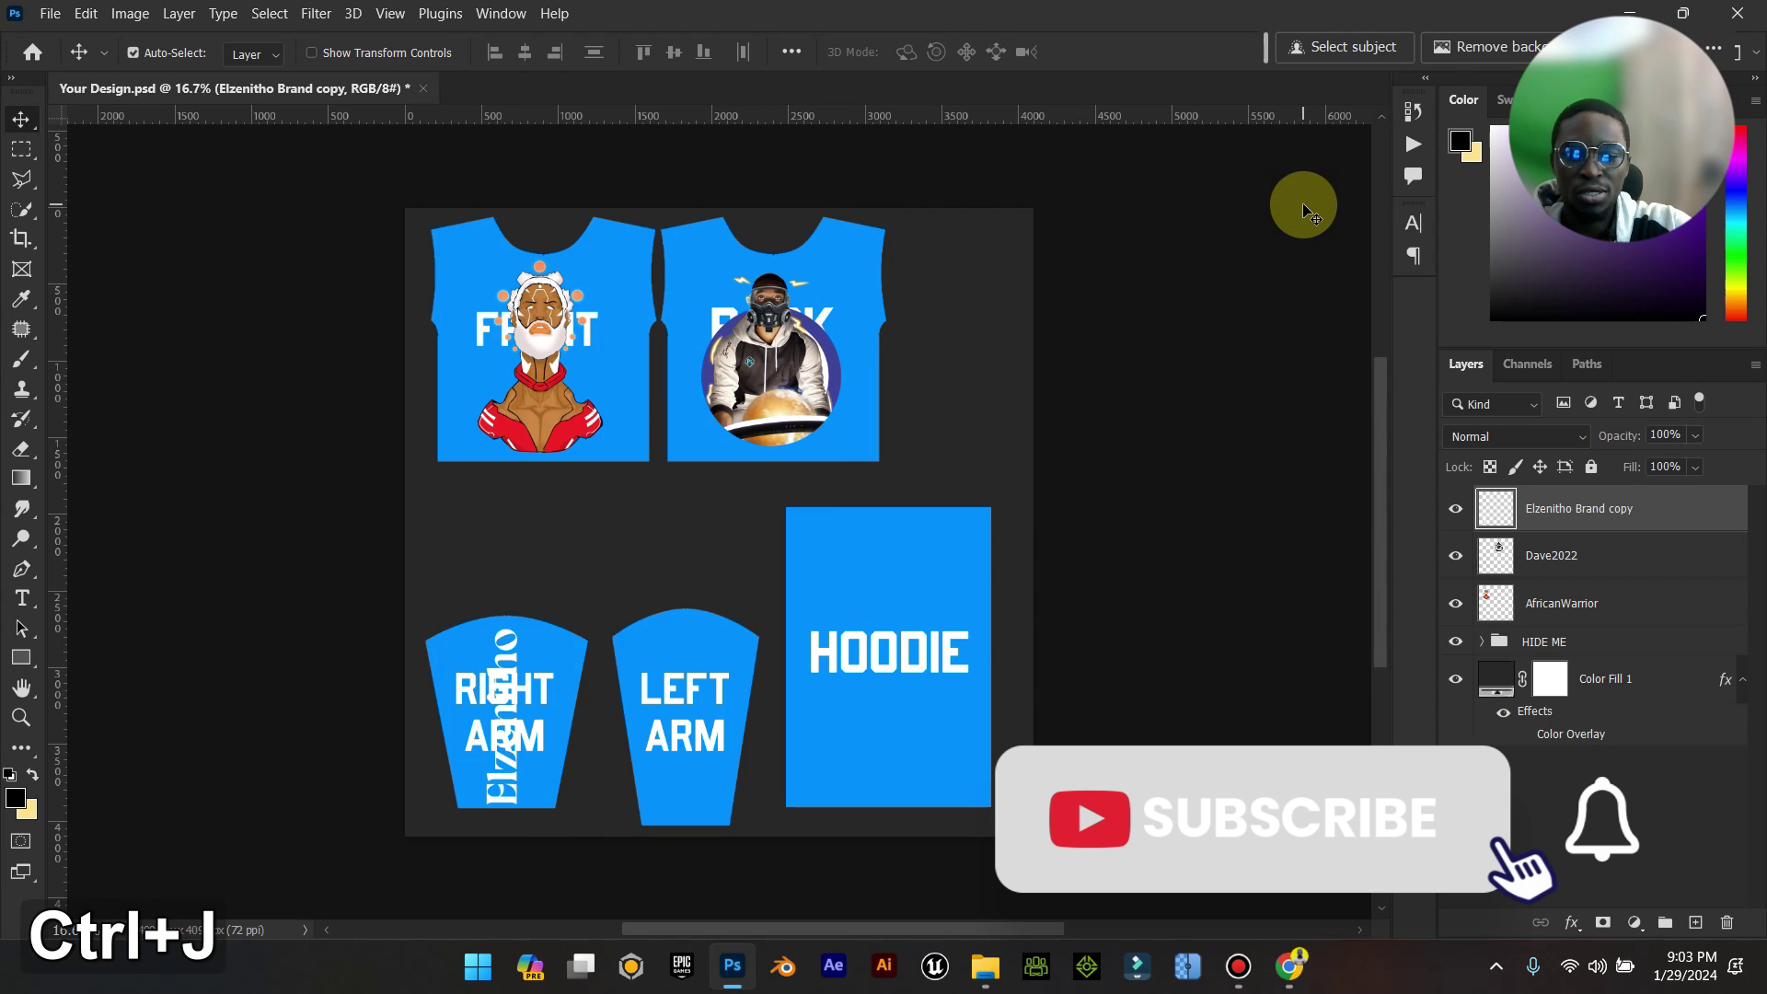
shift+drag(536, 675, 717, 675)
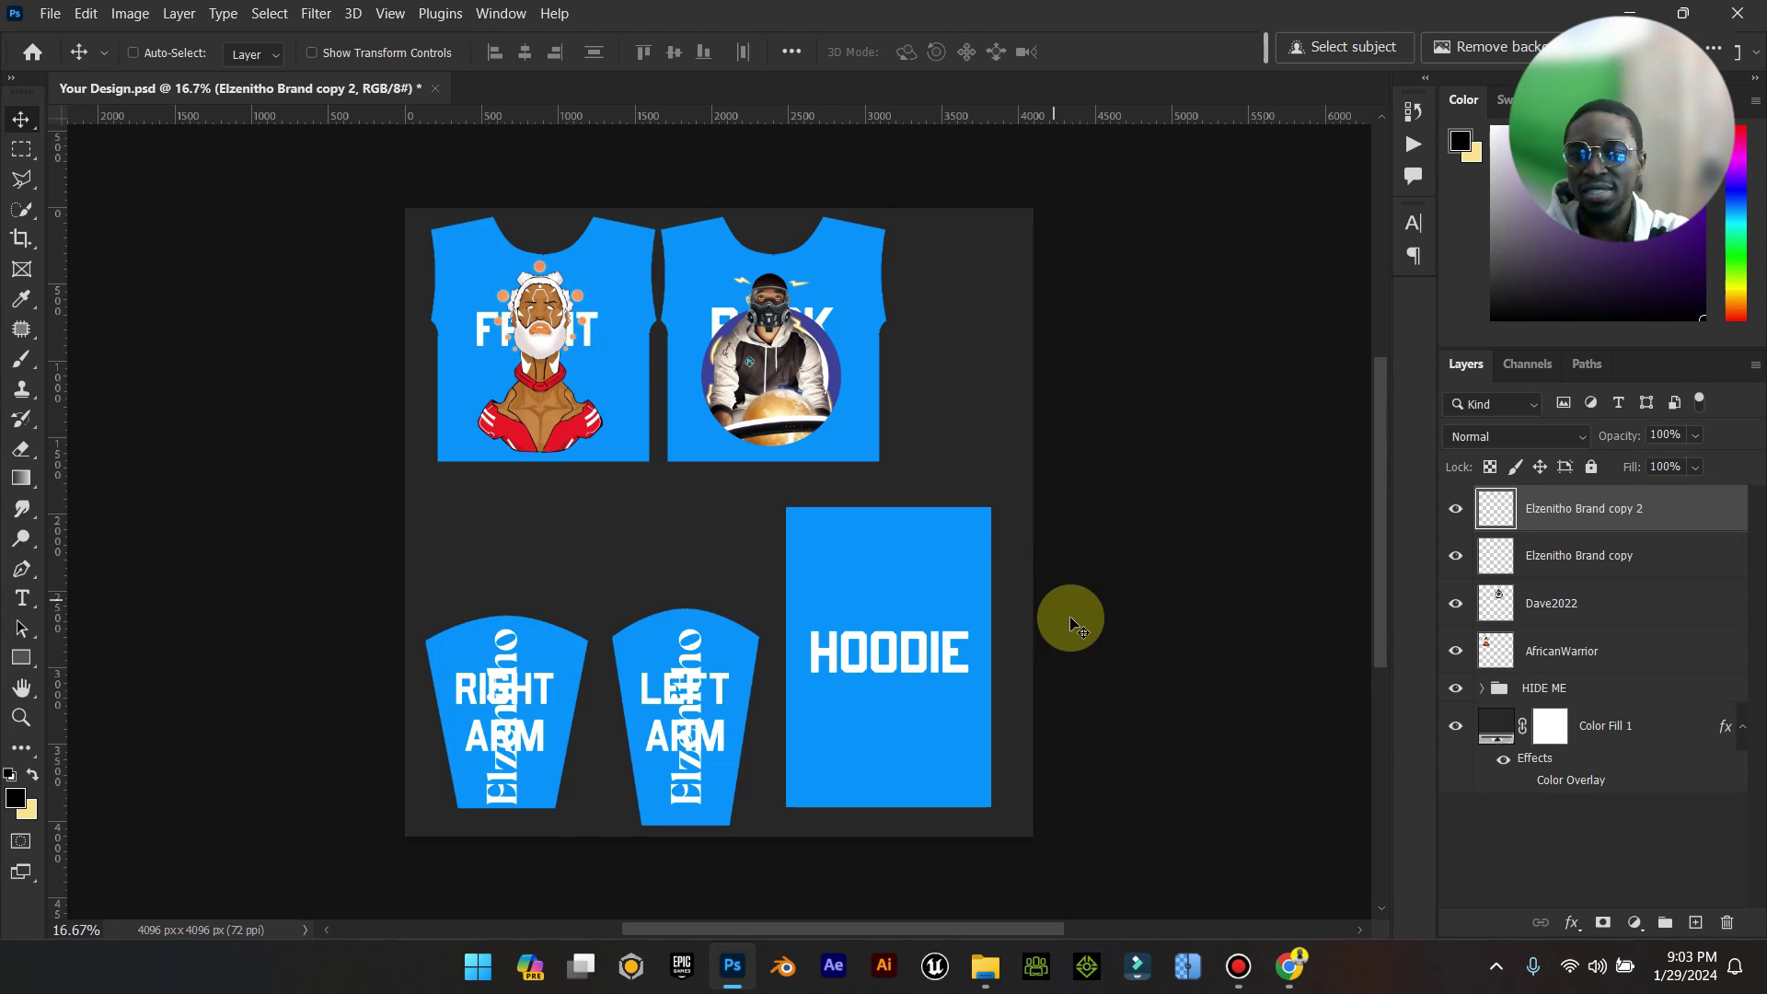
Hide the HIDE ME layer group and save Your Design.psd.
click(1455, 687)
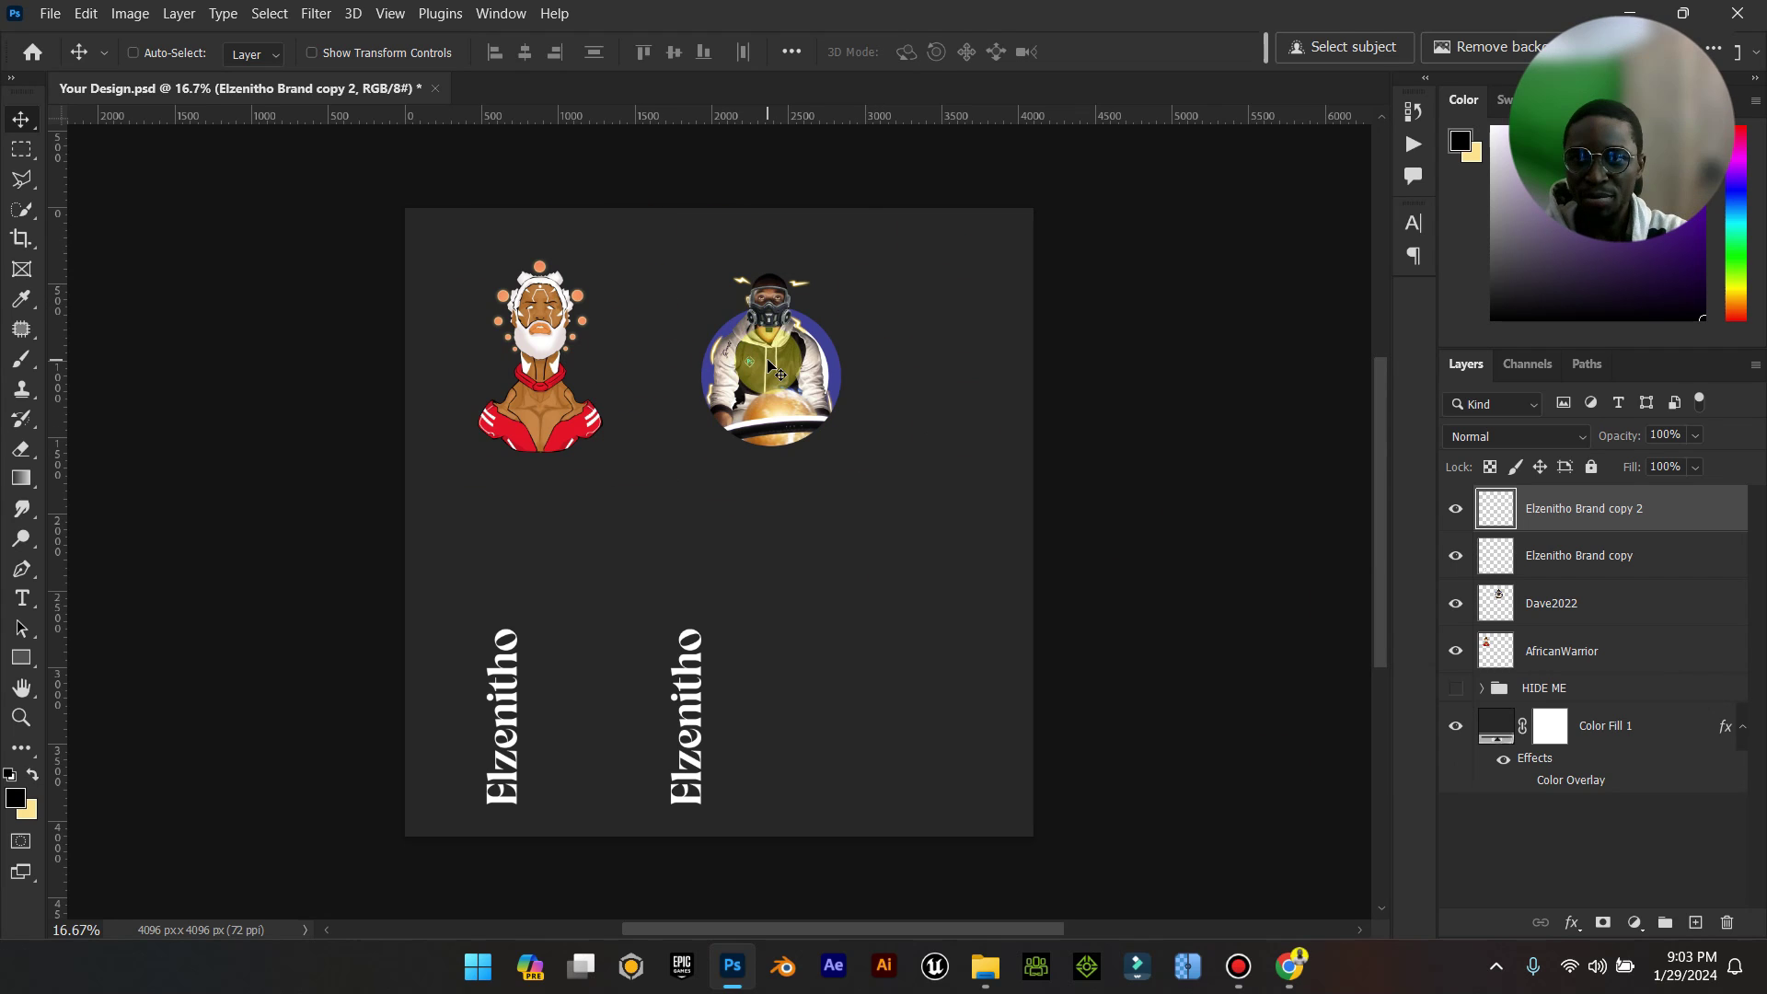
click(1456, 690)
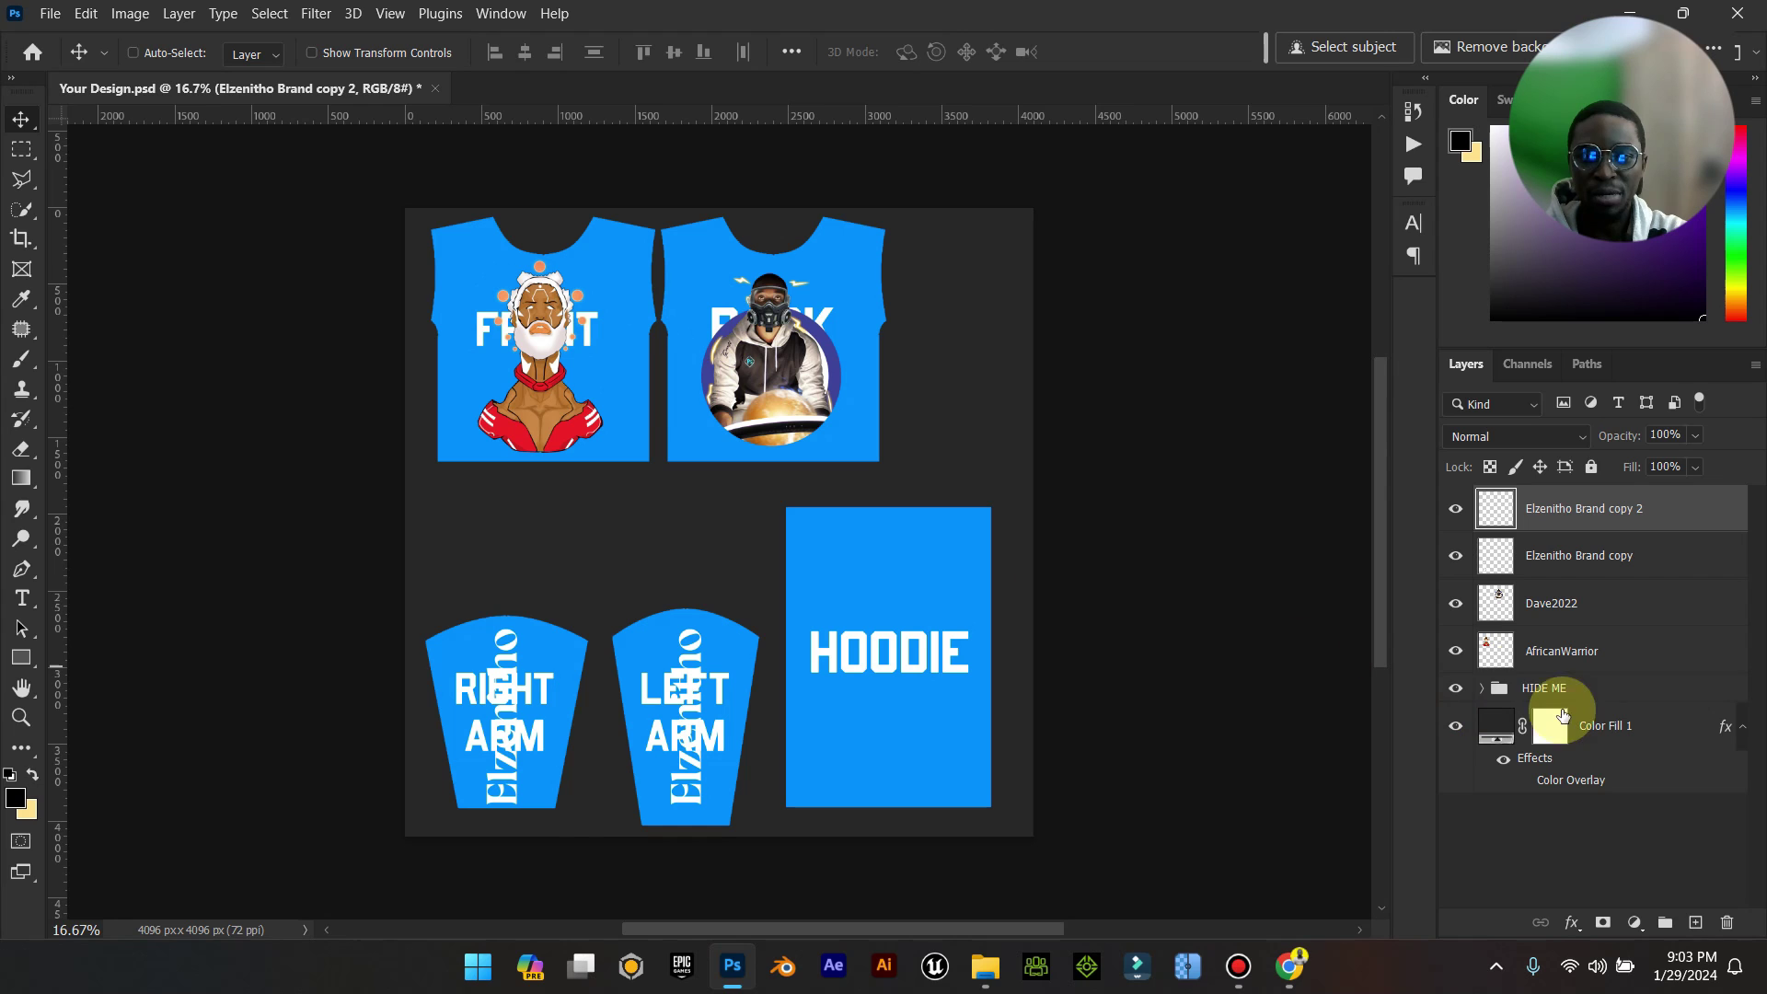
click(1454, 690)
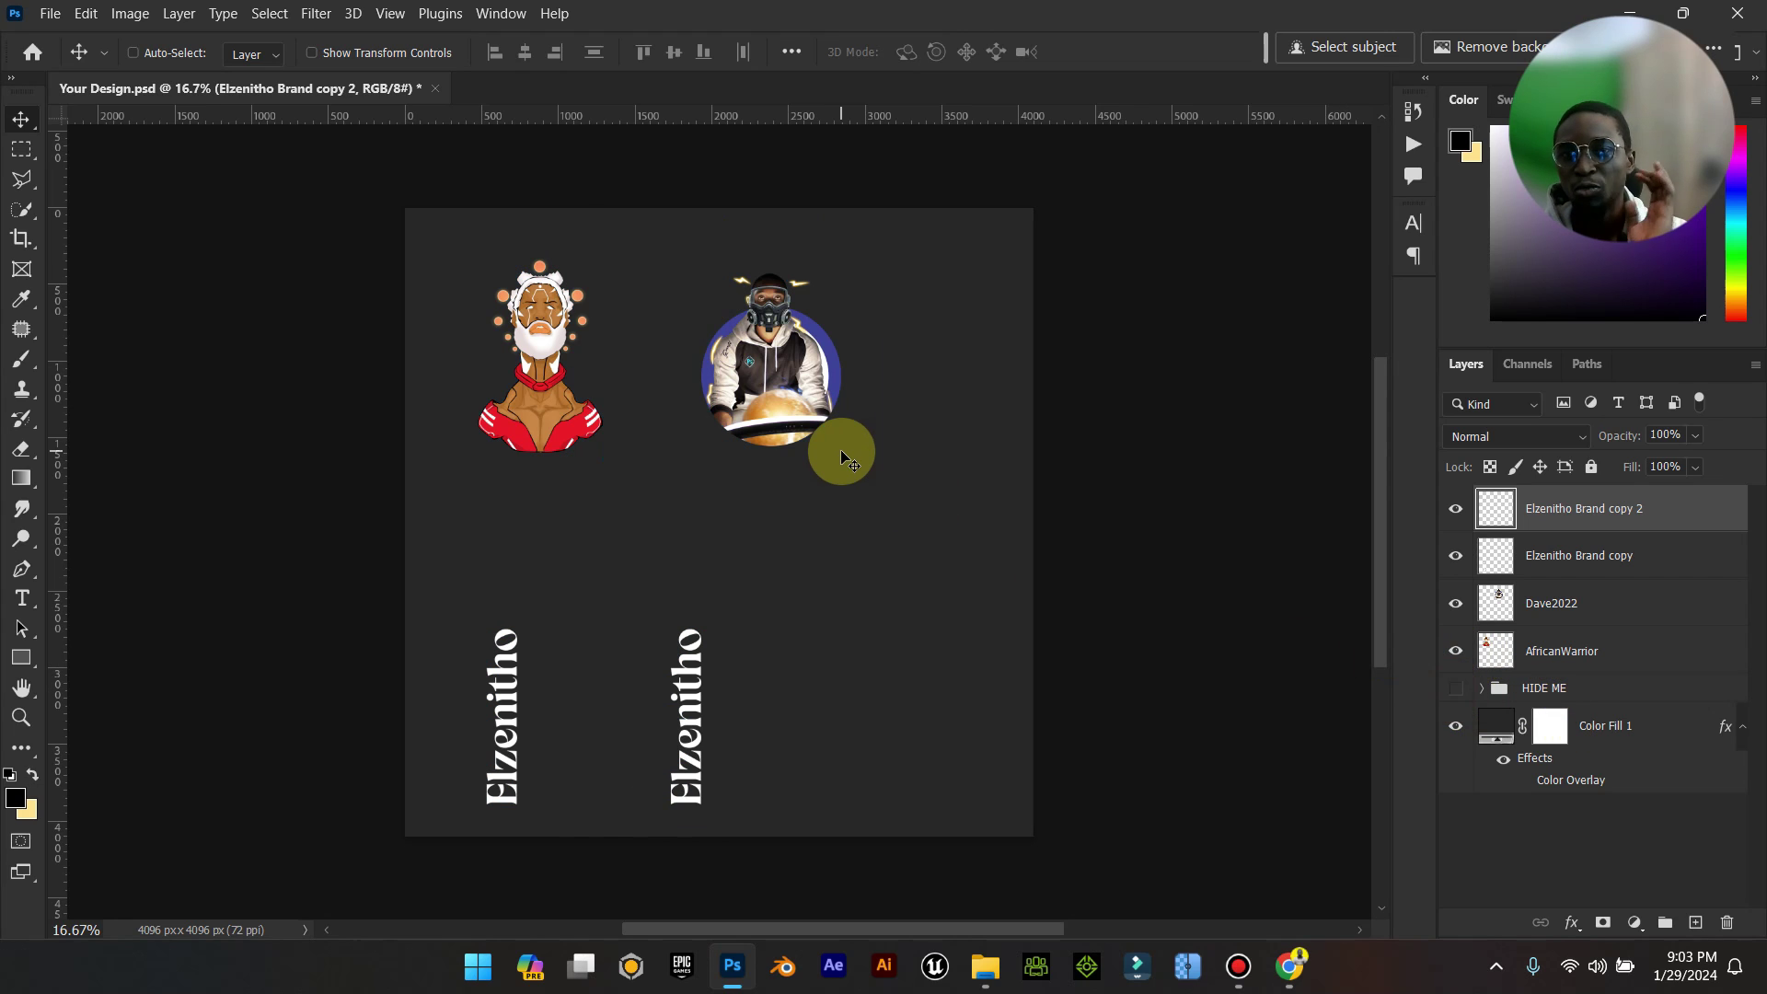
key(ctrl+s)
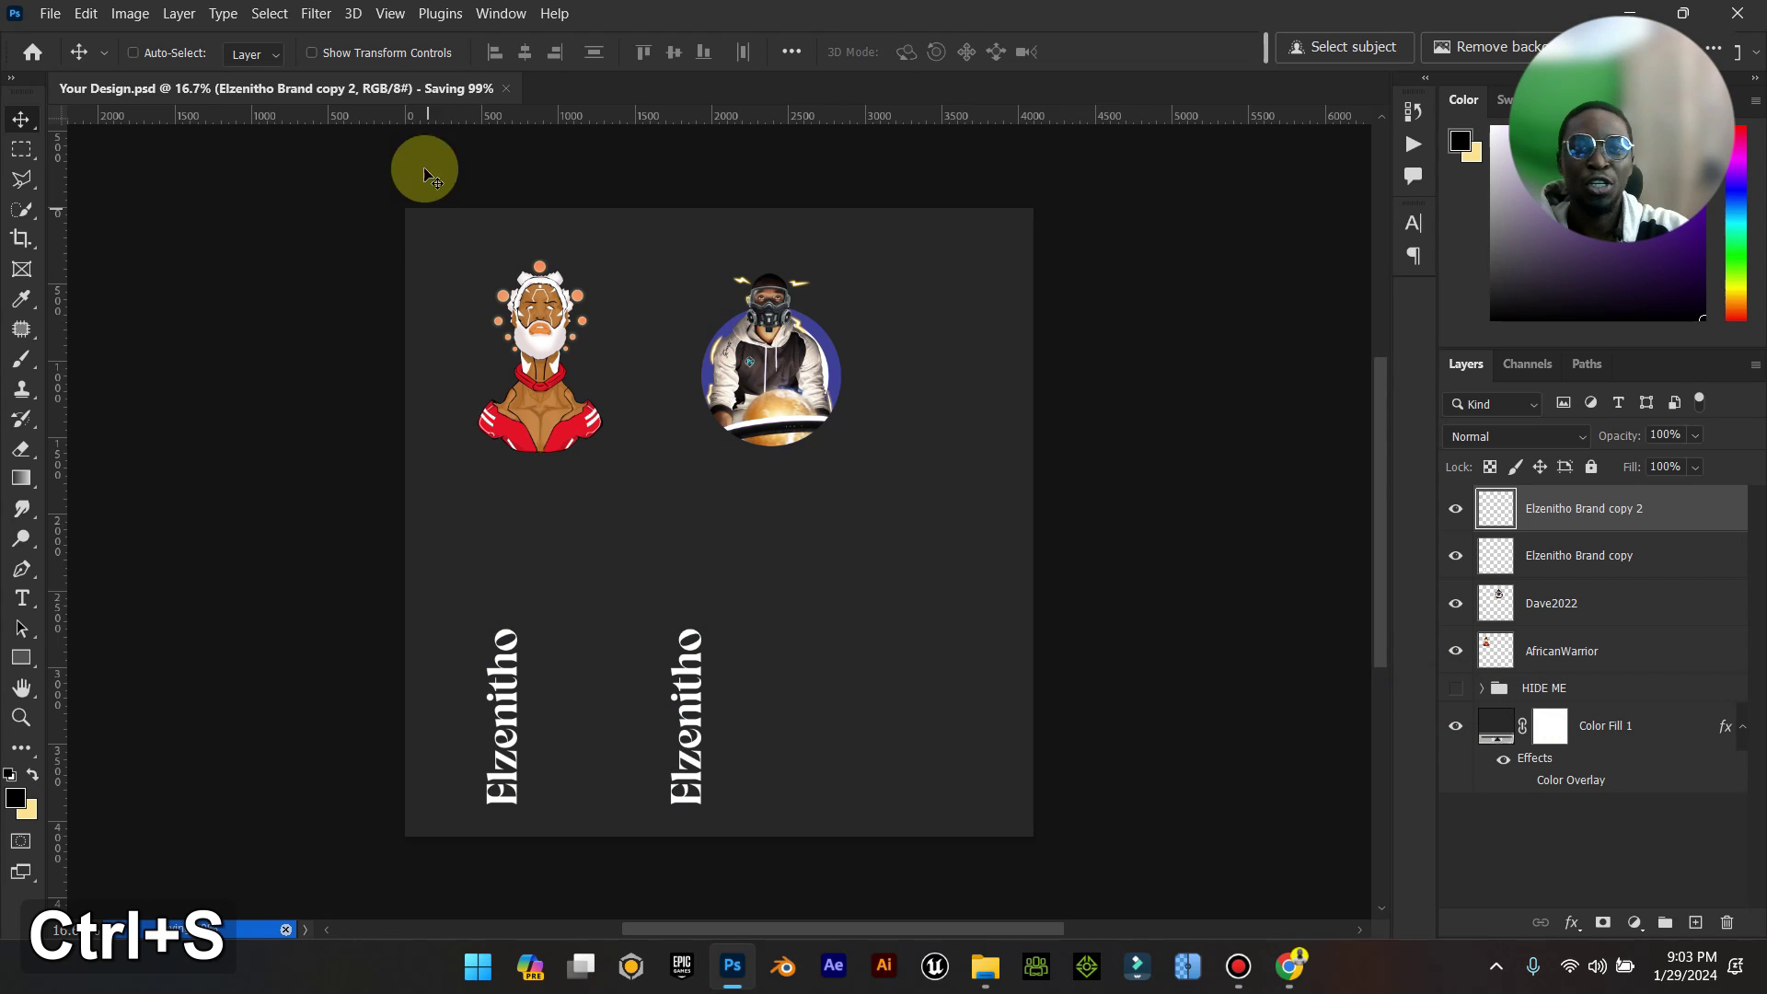
Close Photoshop and open Hoodie Mockup Final Template Download from the Free Walking Hoodie Mockup folder in Blender.
click(431, 87)
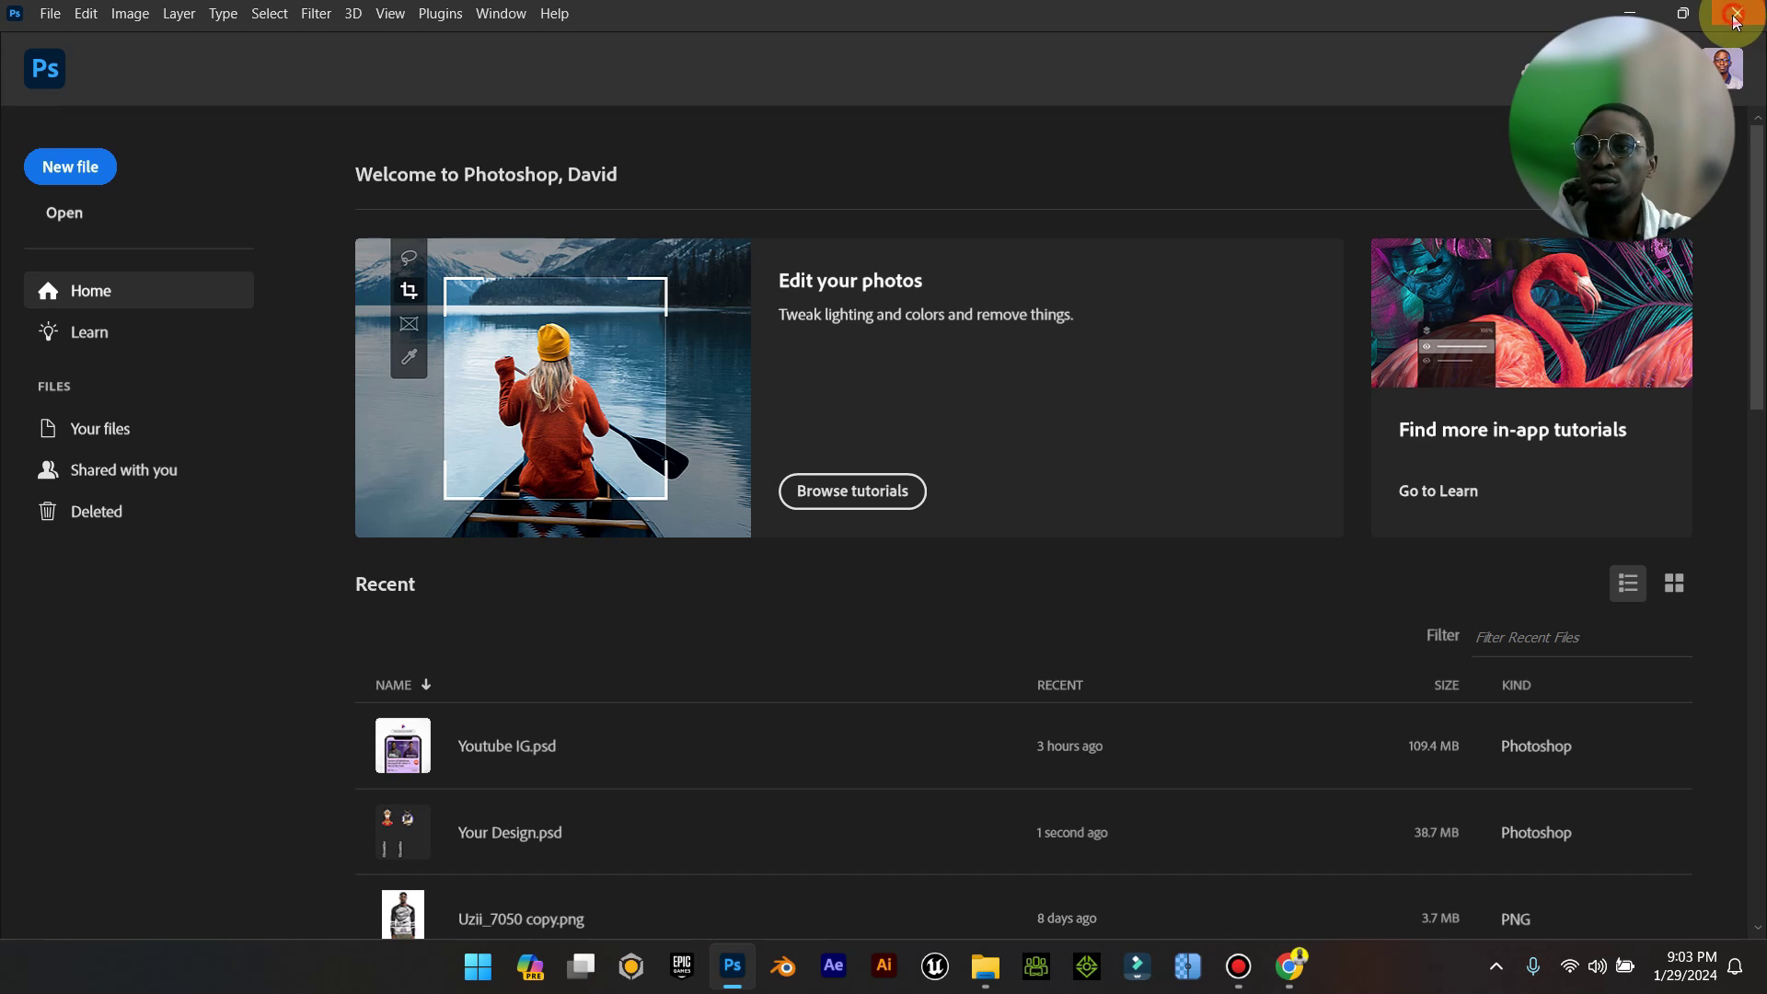
click(1738, 13)
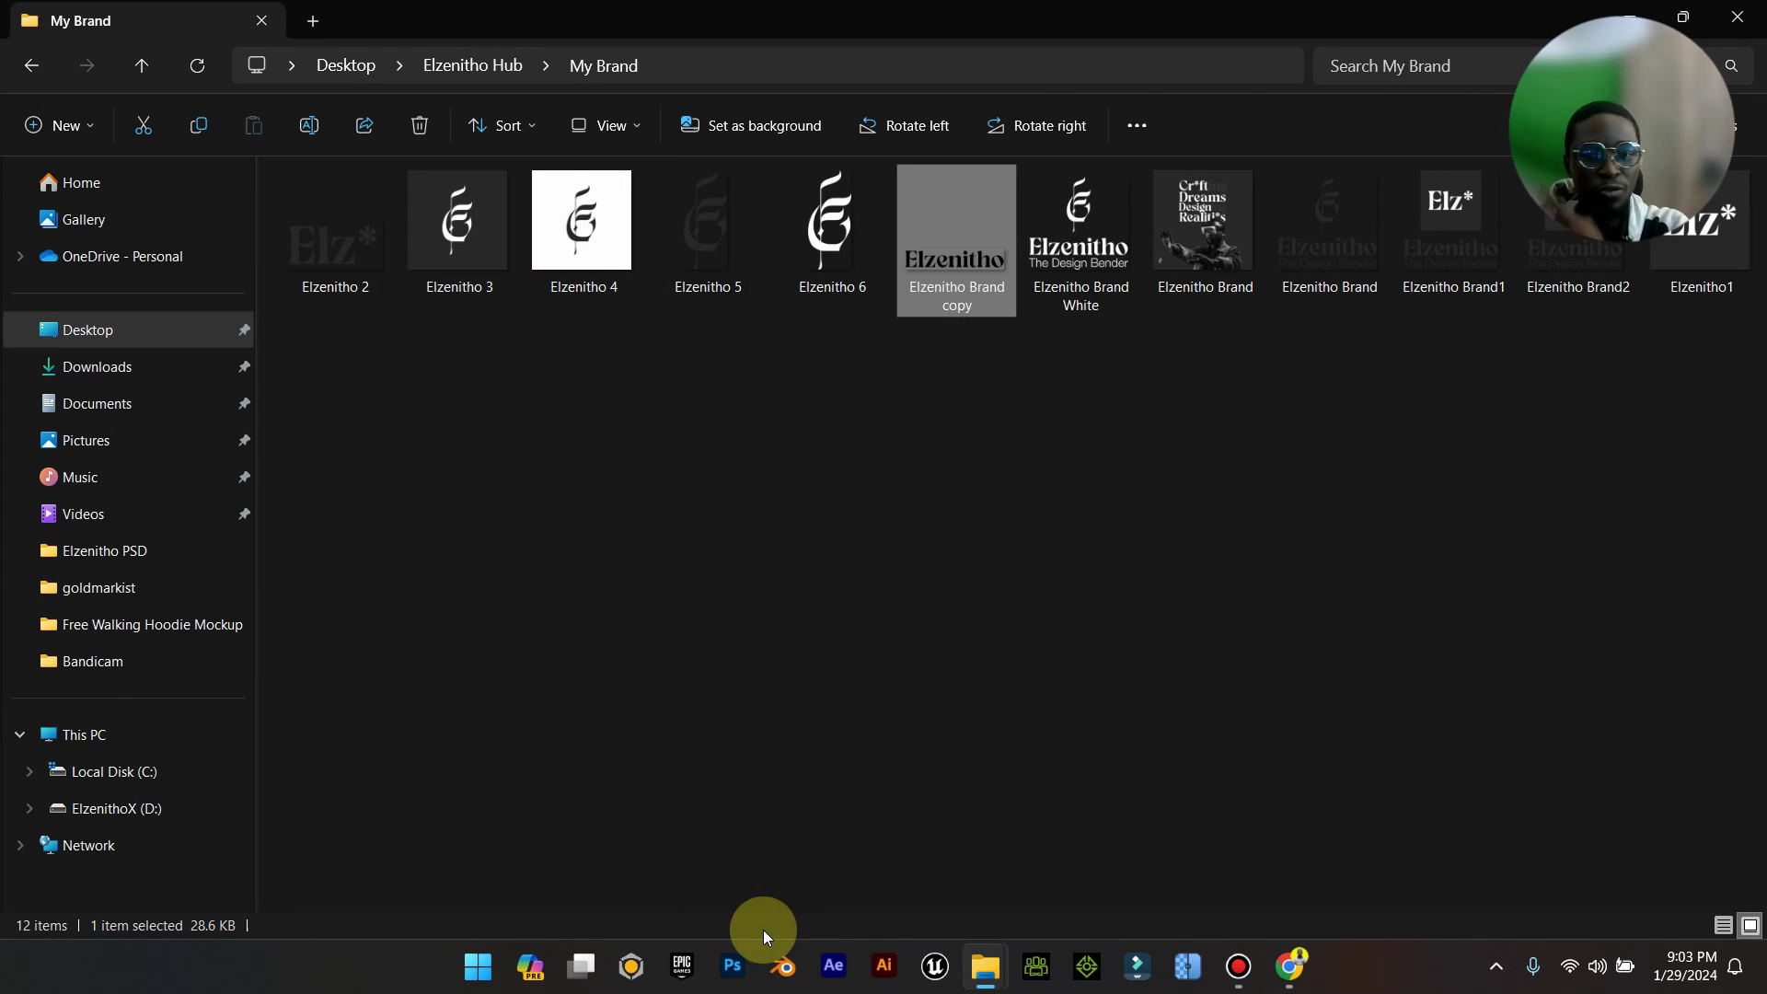
mouse_move(985, 967)
click(698, 879)
click(373, 268)
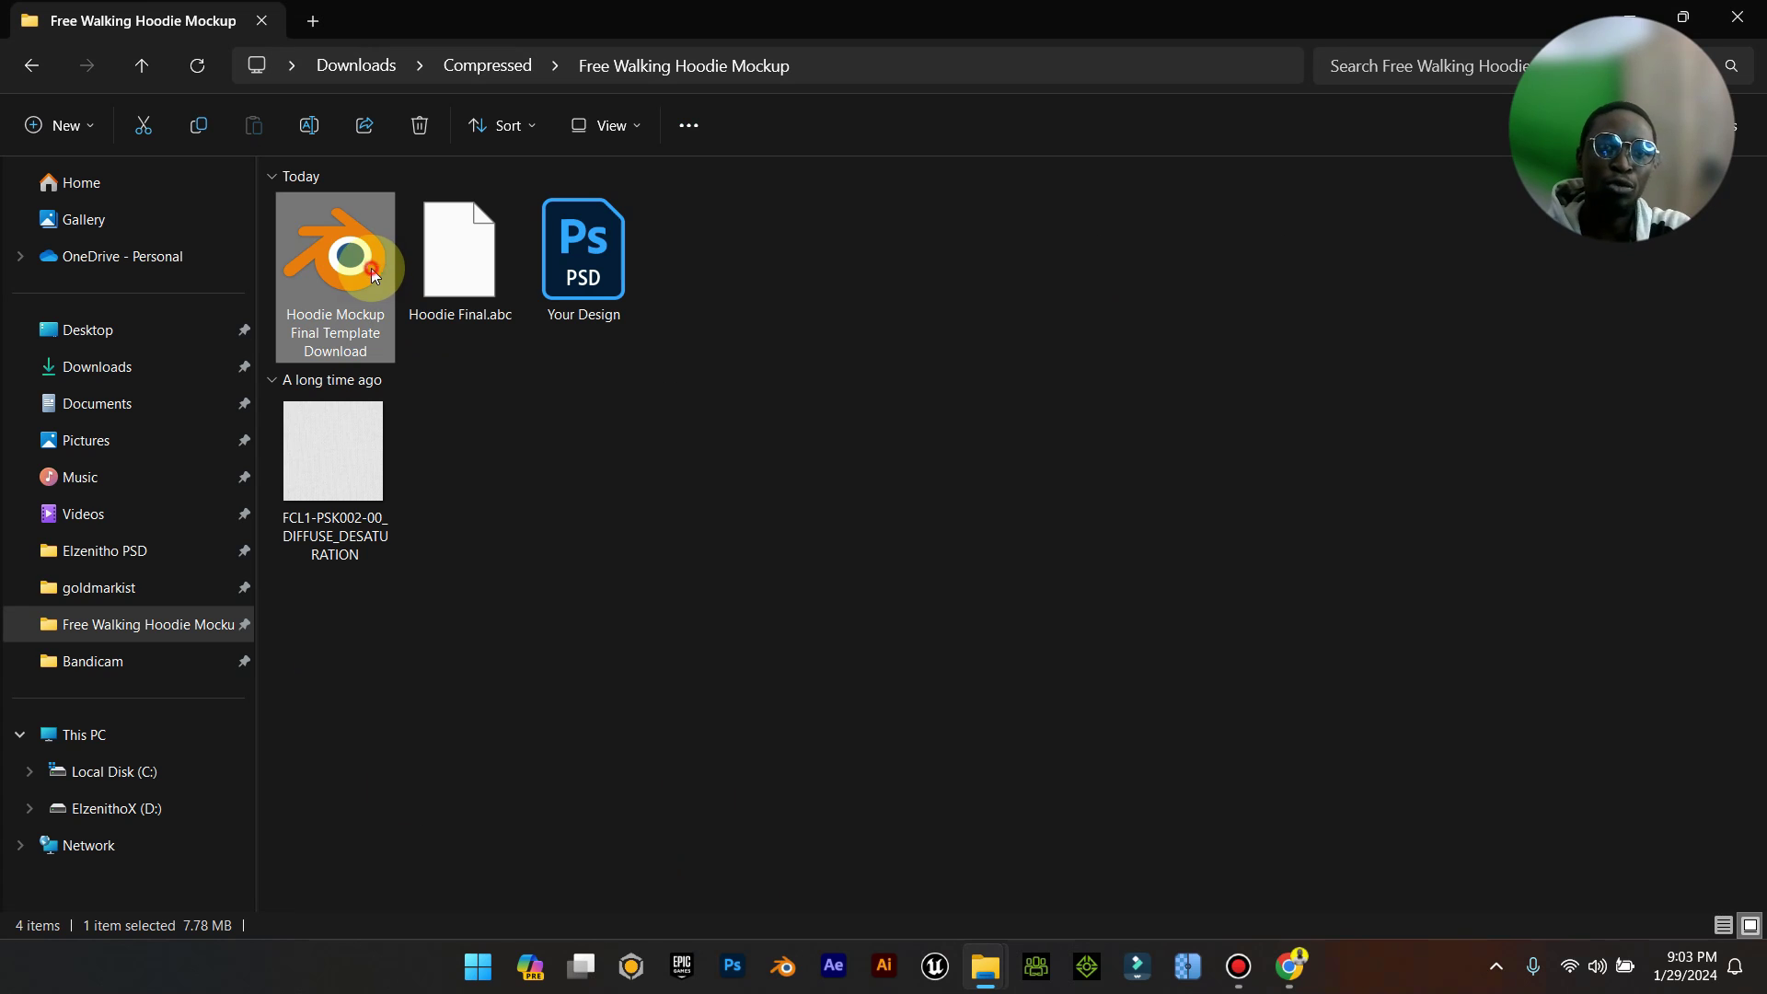
double_click(372, 267)
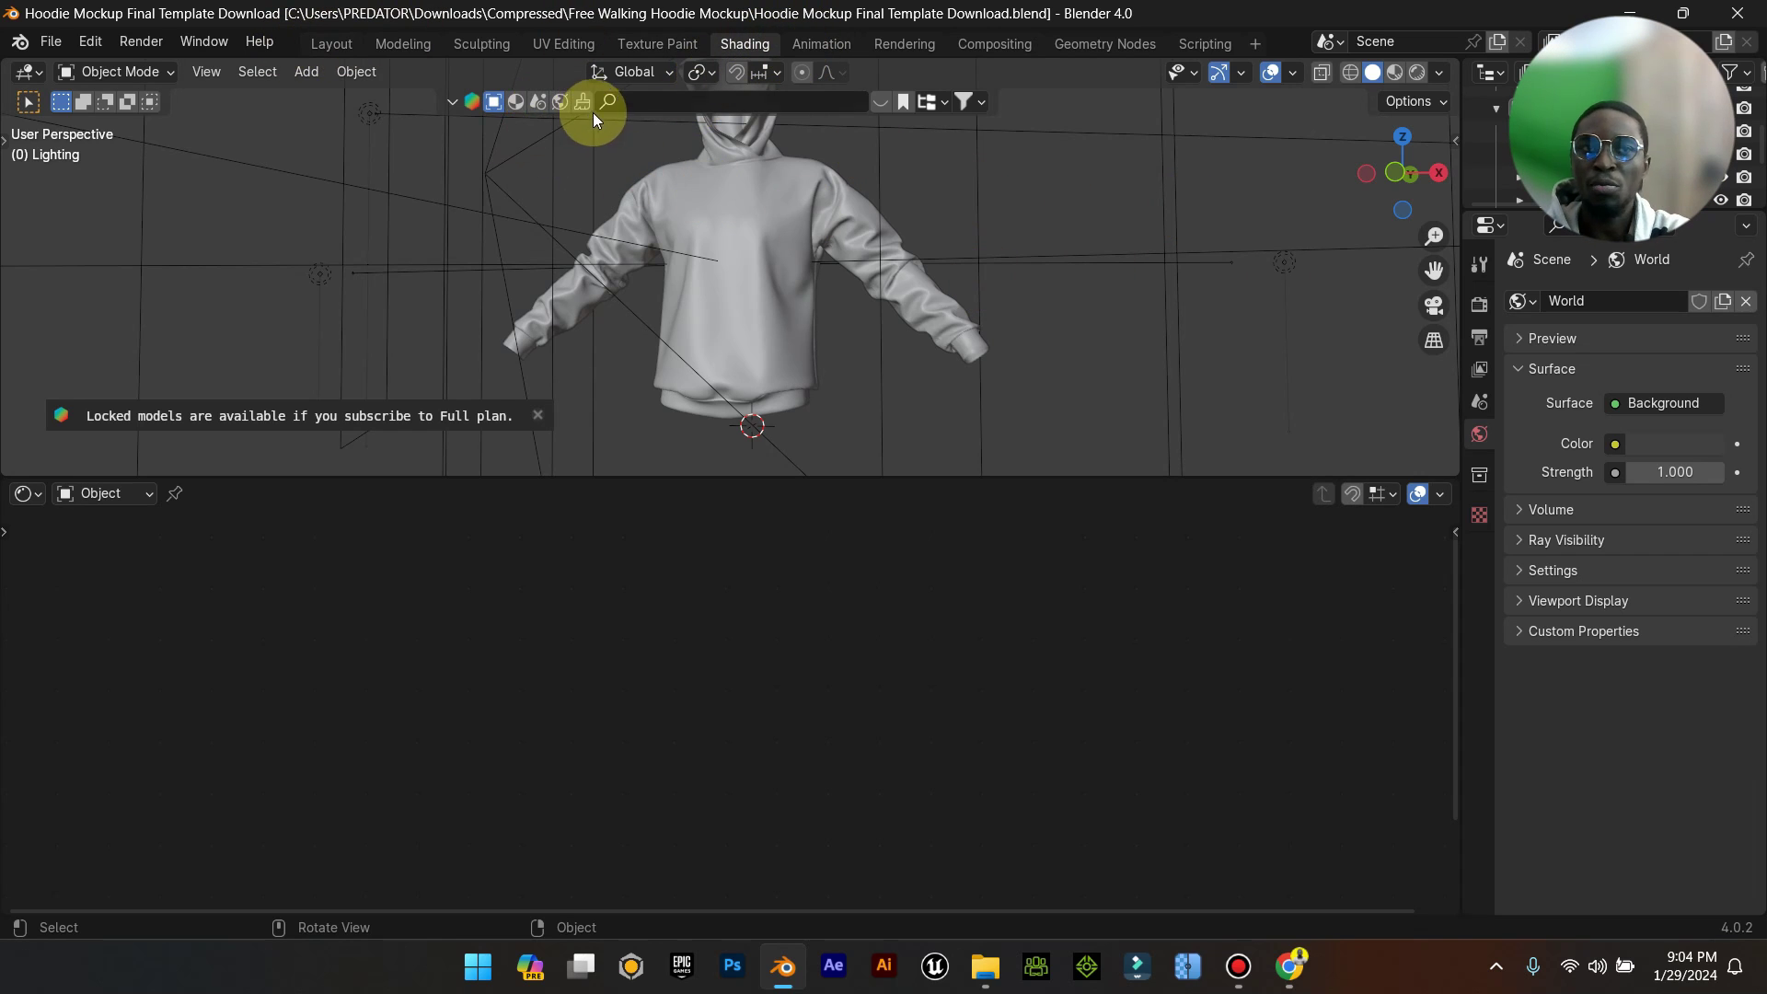
Switch to the Layout workspace with the camera view active and make the timeline area taller.
click(323, 43)
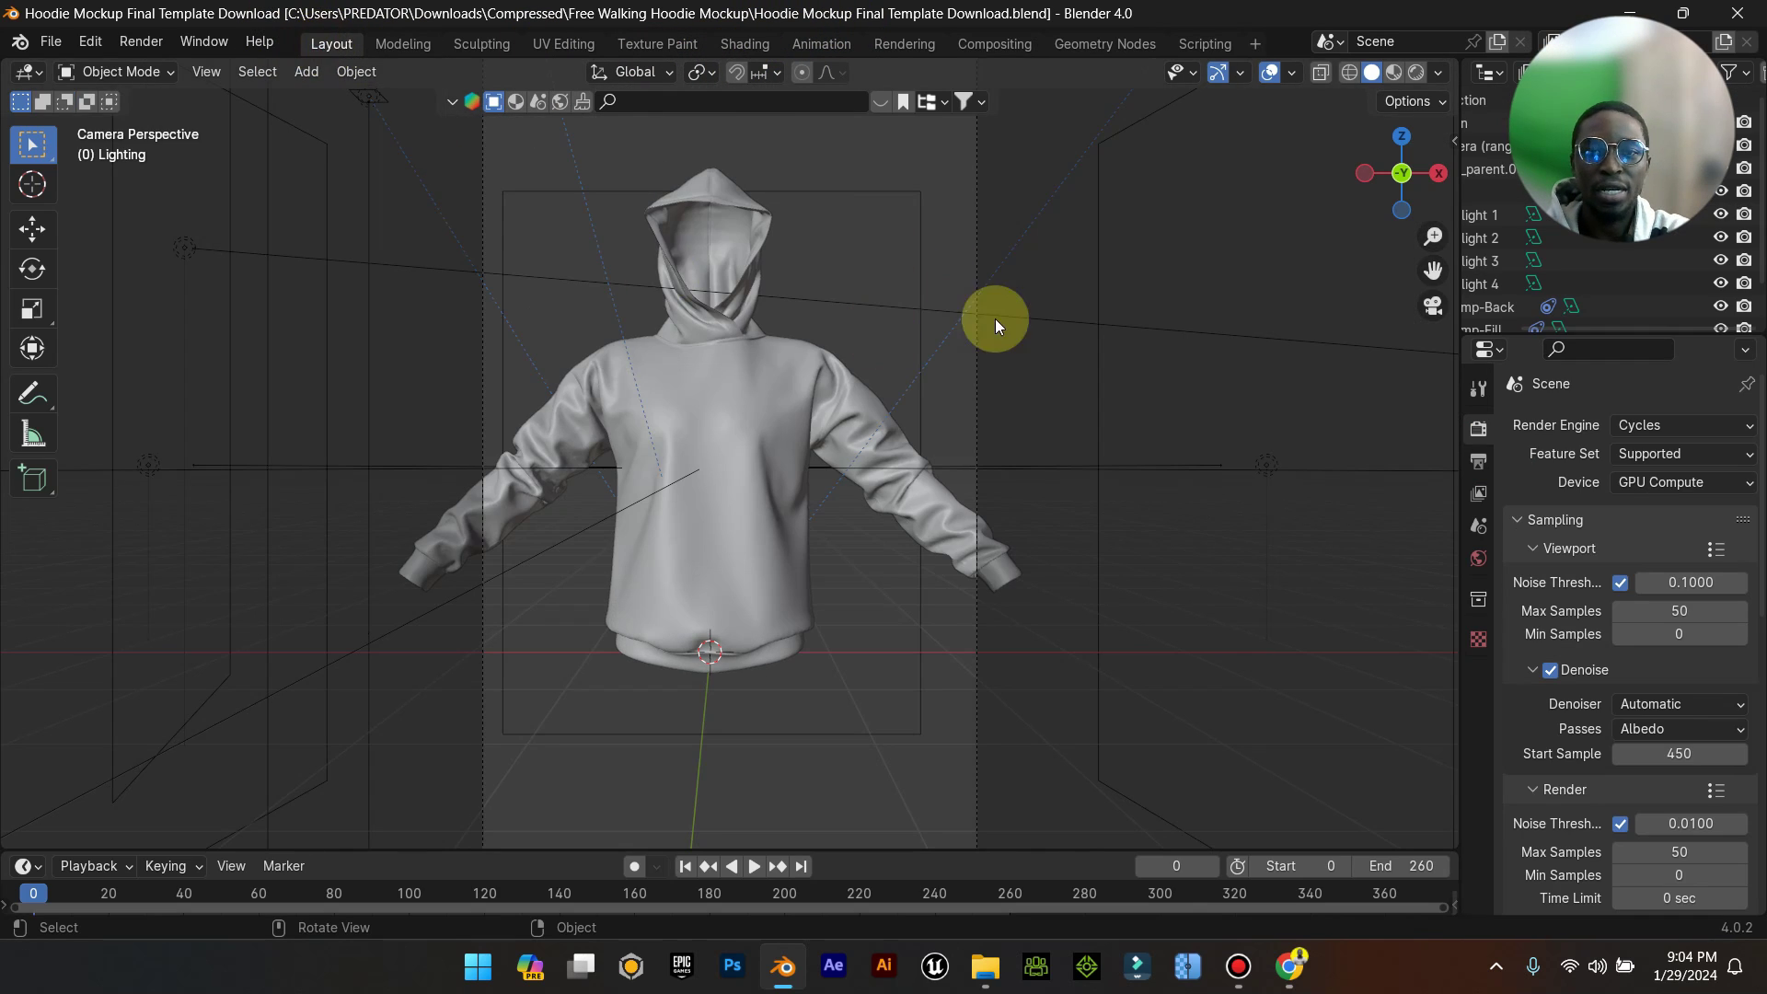
click(1433, 306)
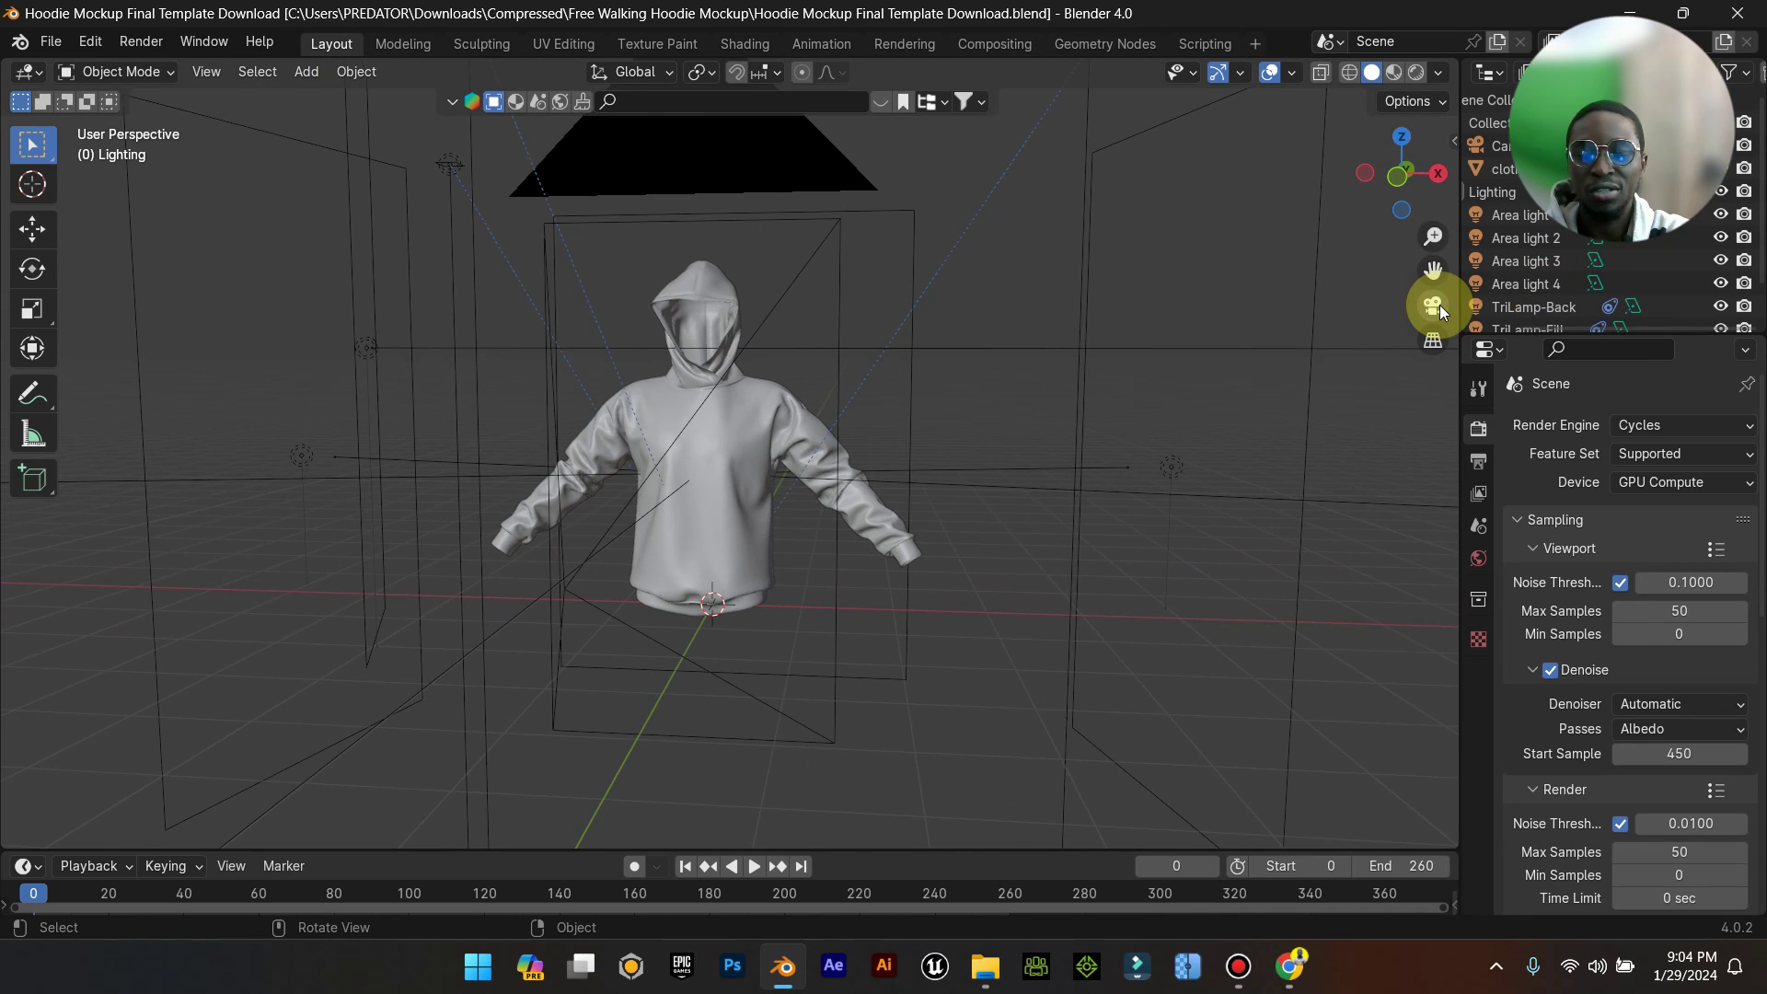
click(1433, 305)
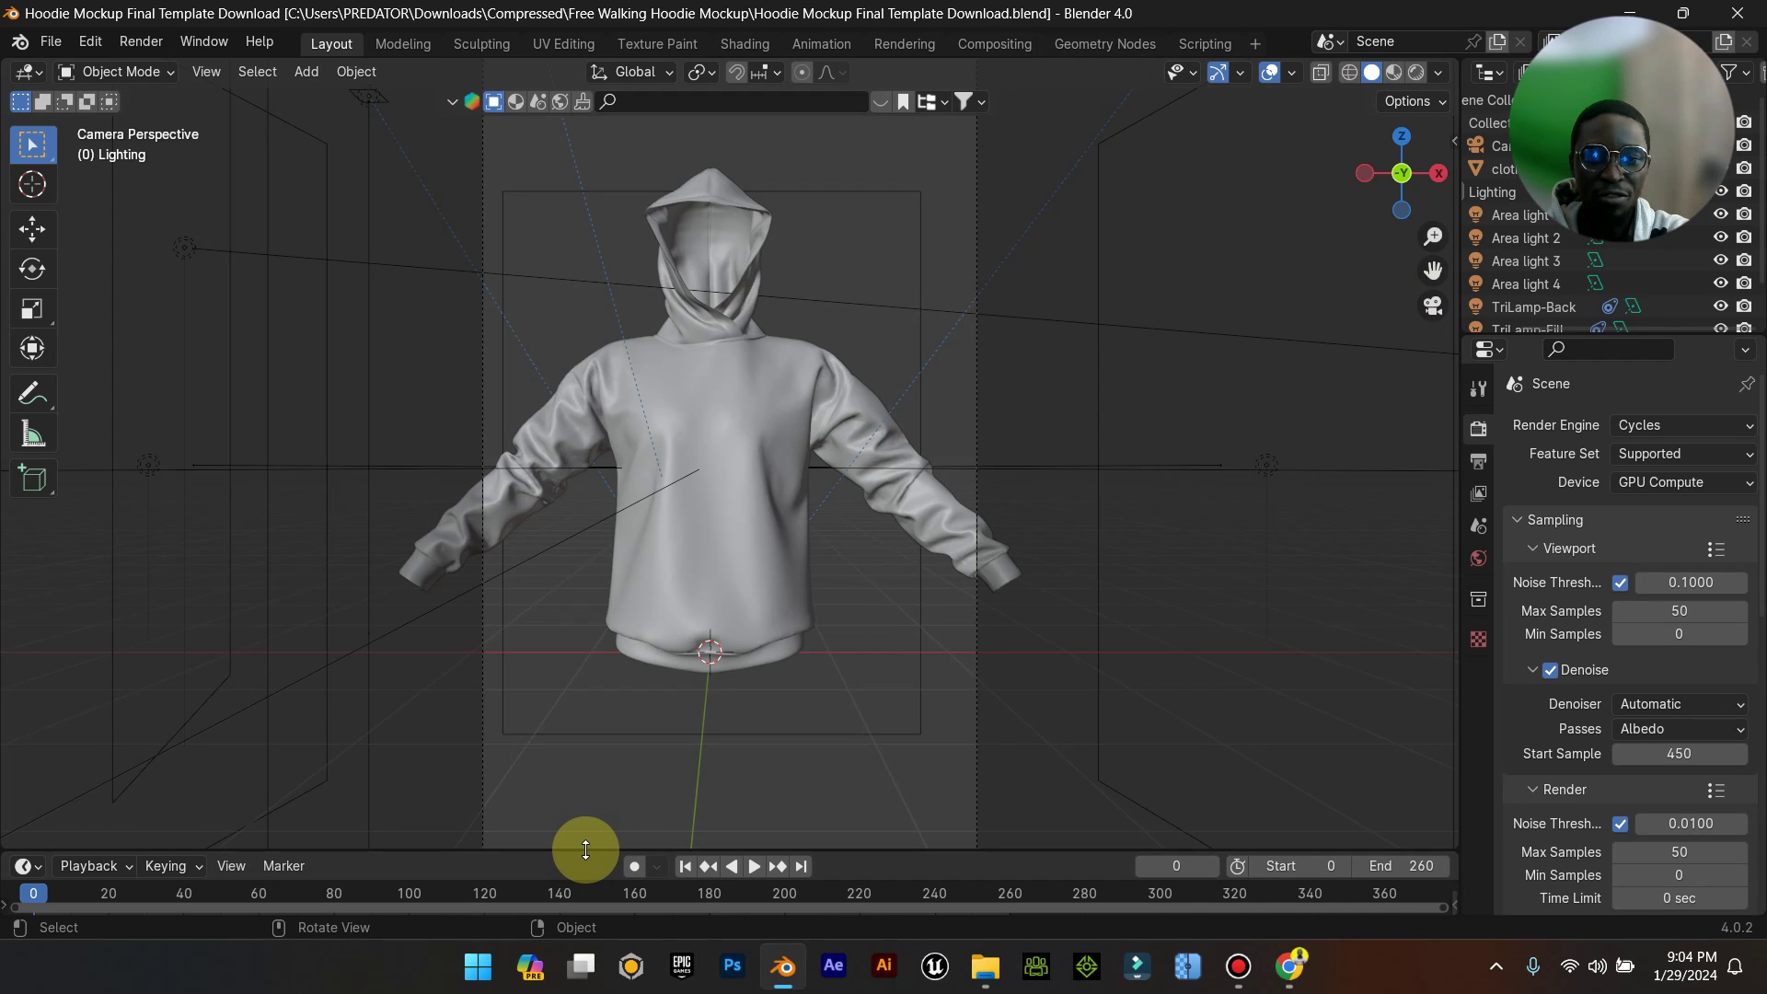
drag(590, 847, 86, 736)
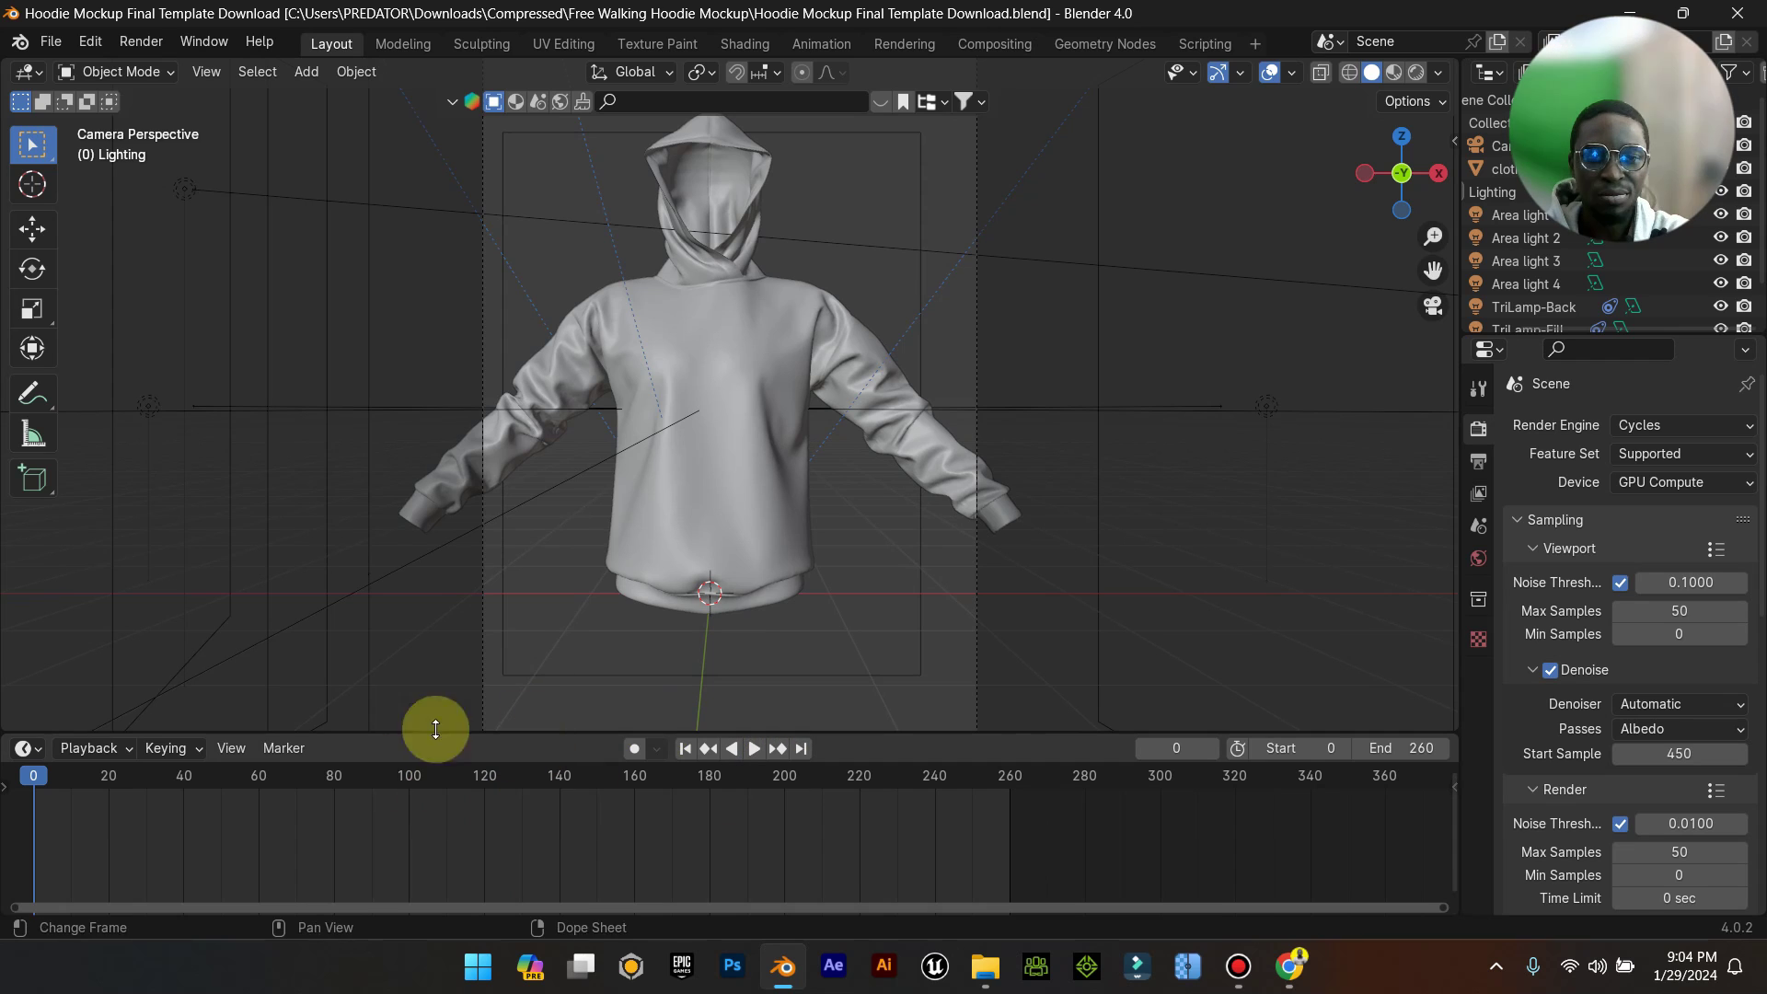
Play the hoodie animation twice to check its movement, returning to frame 0 each time.
click(754, 749)
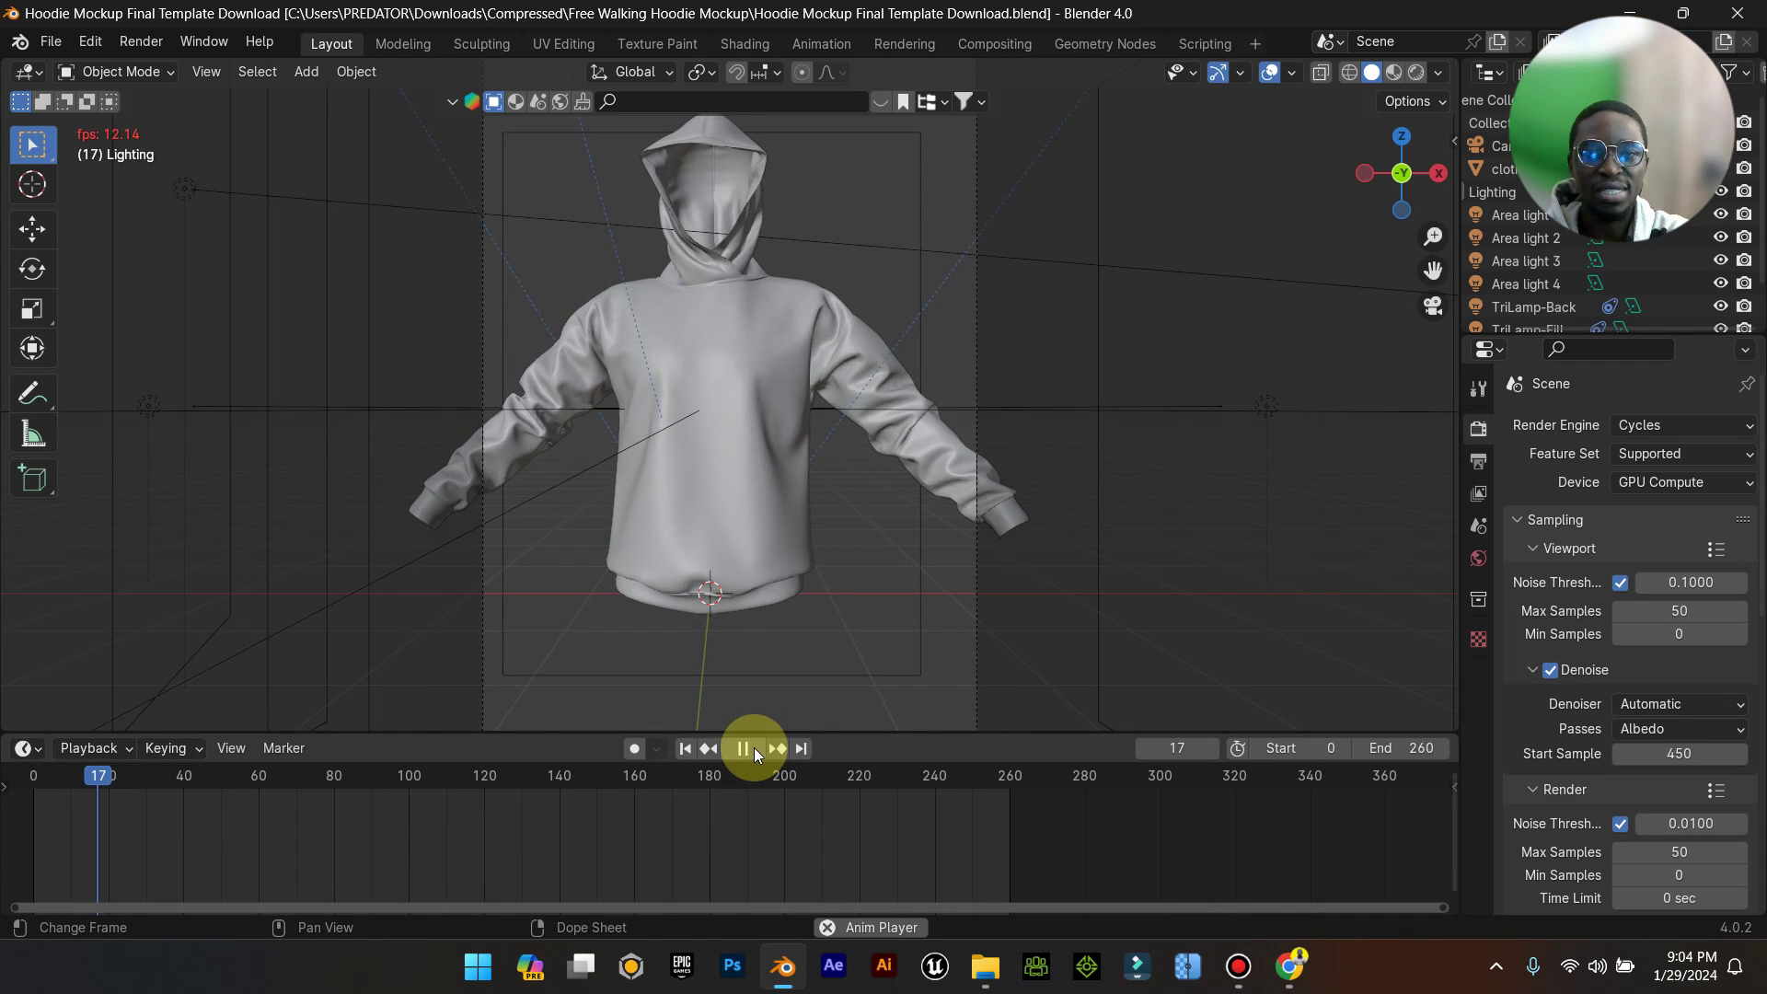
click(754, 748)
drag(119, 780, 24, 788)
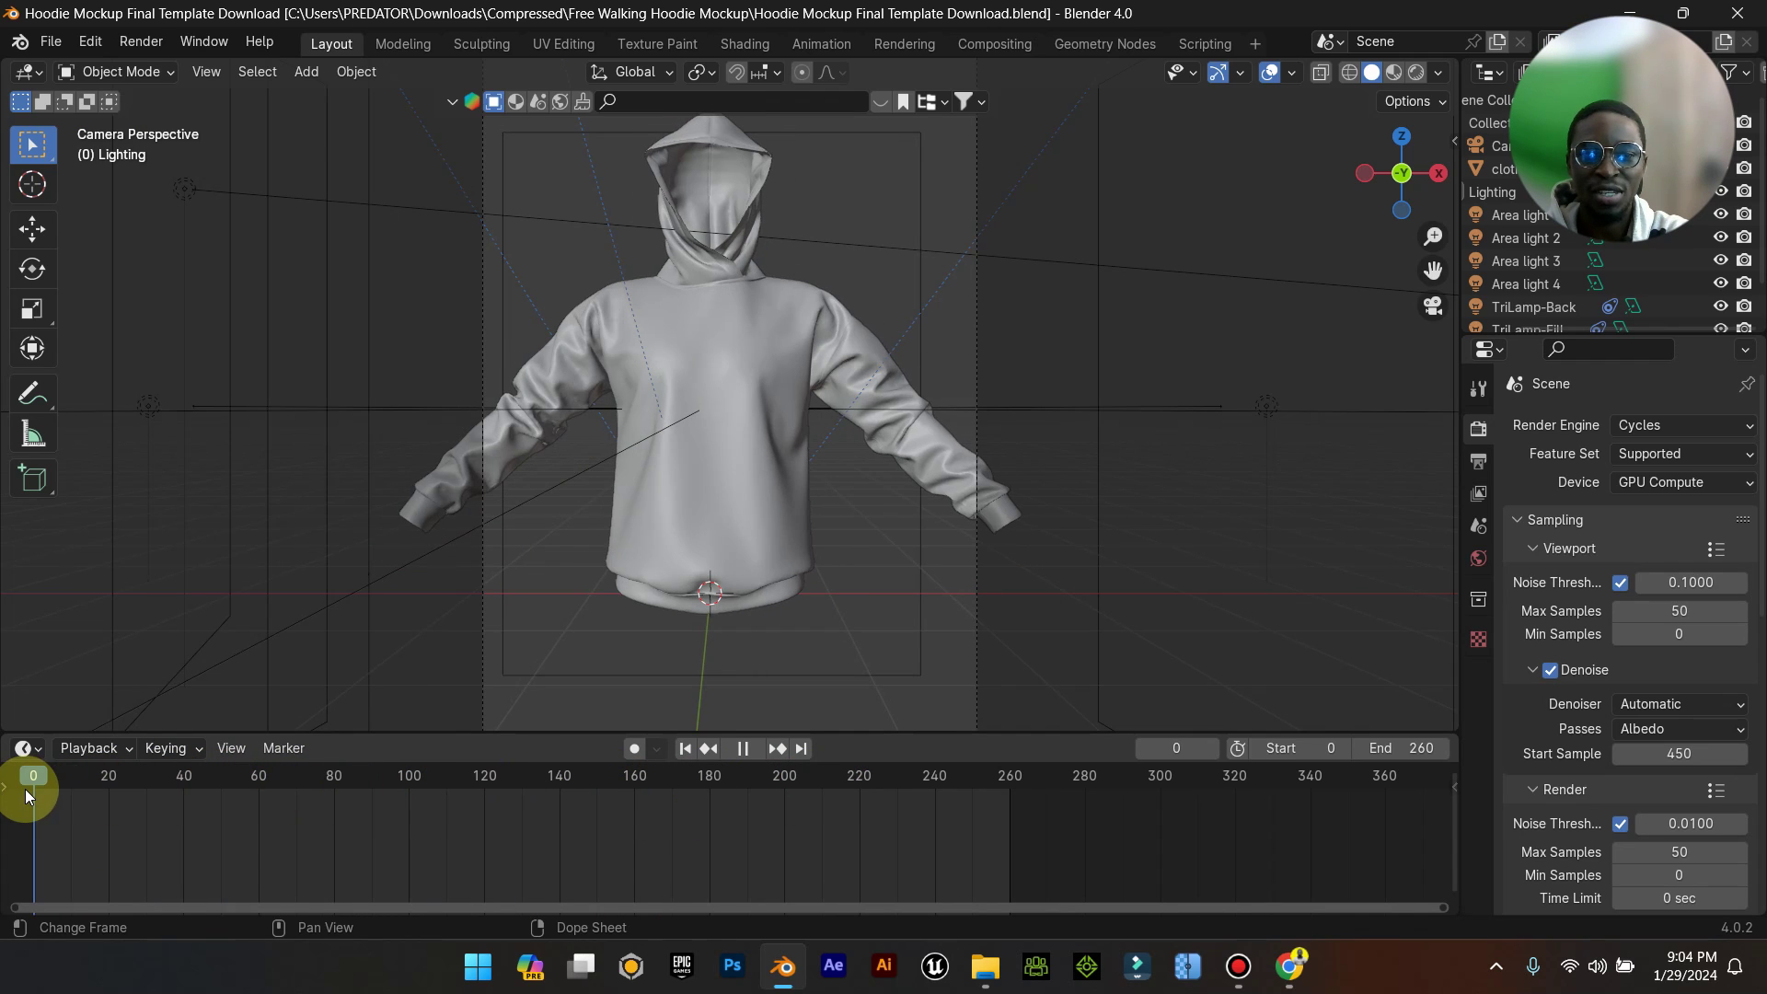
click(1179, 971)
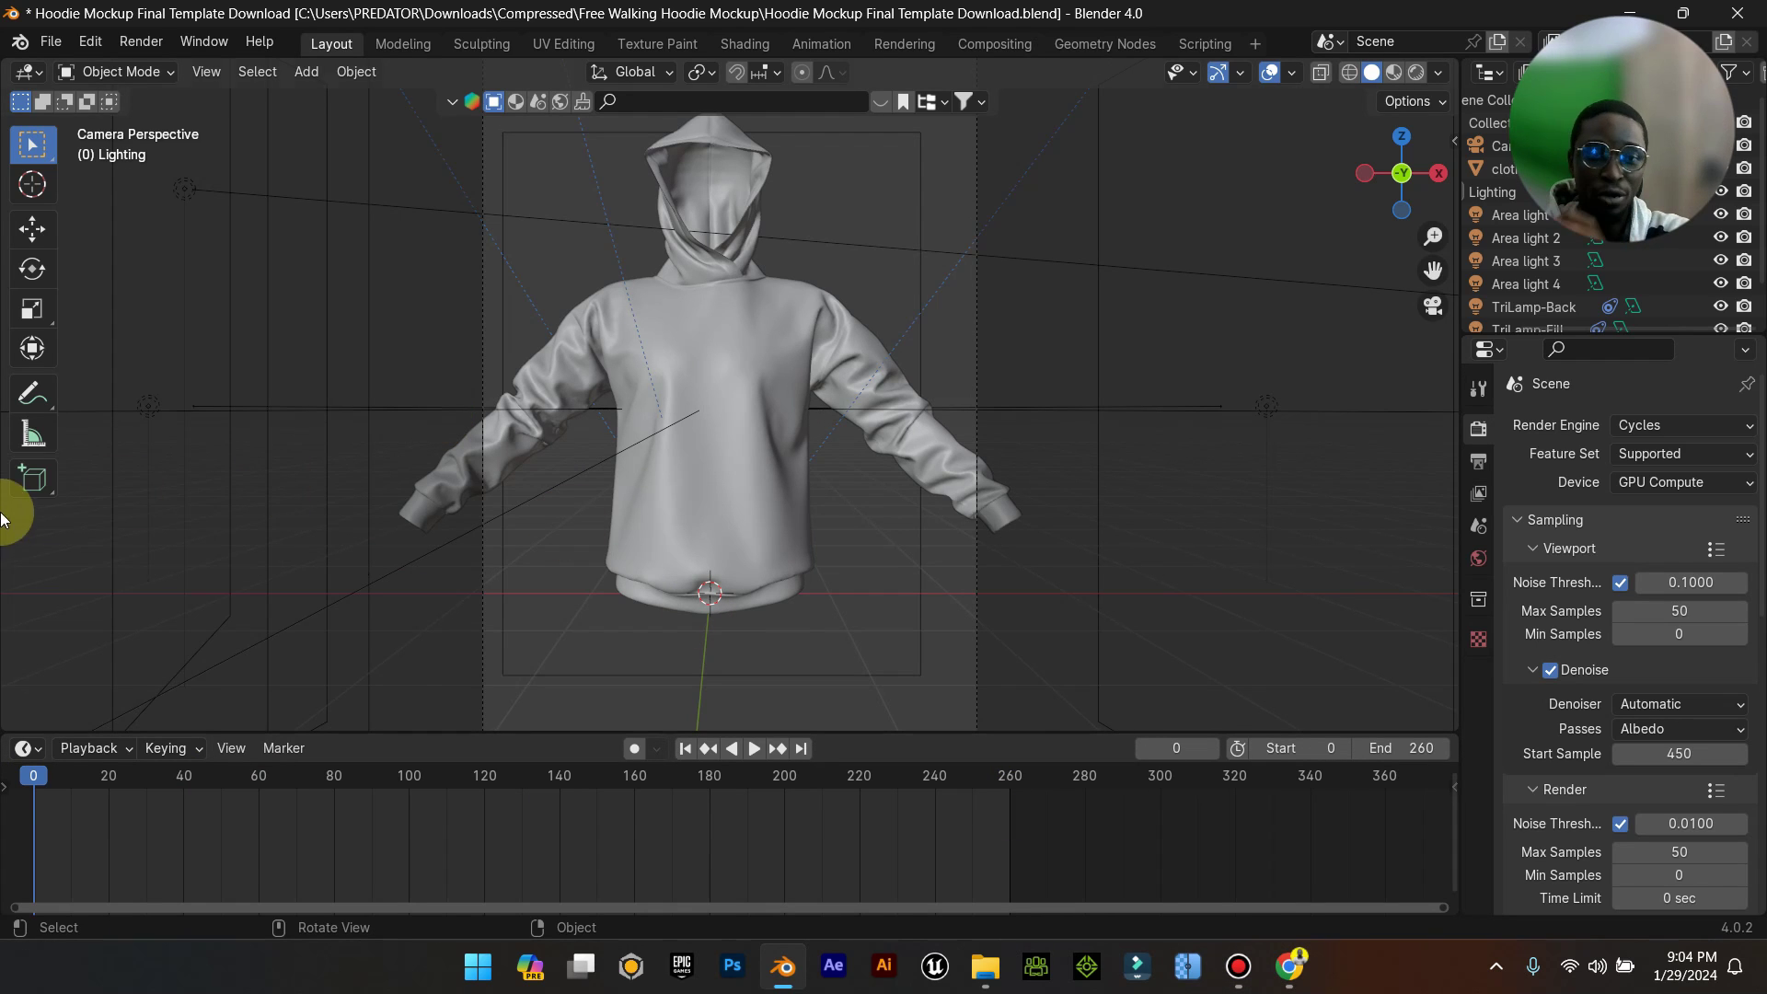
key(space)
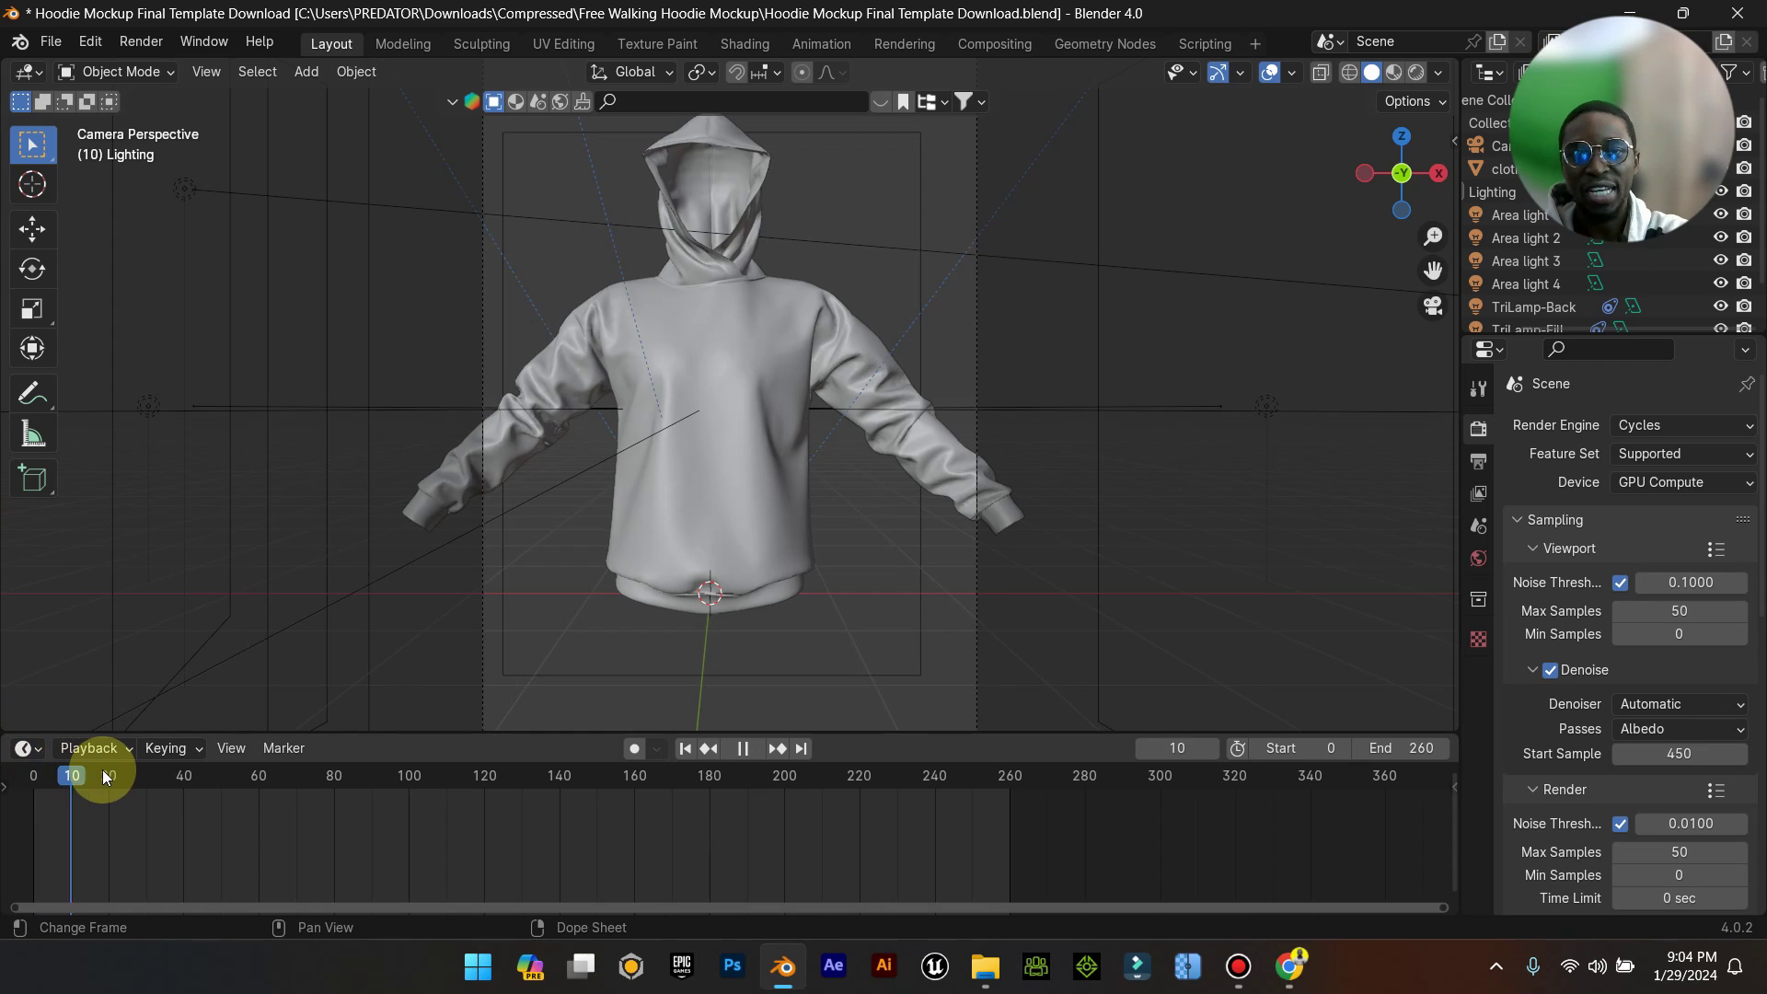
drag(102, 776, 24, 808)
key(space)
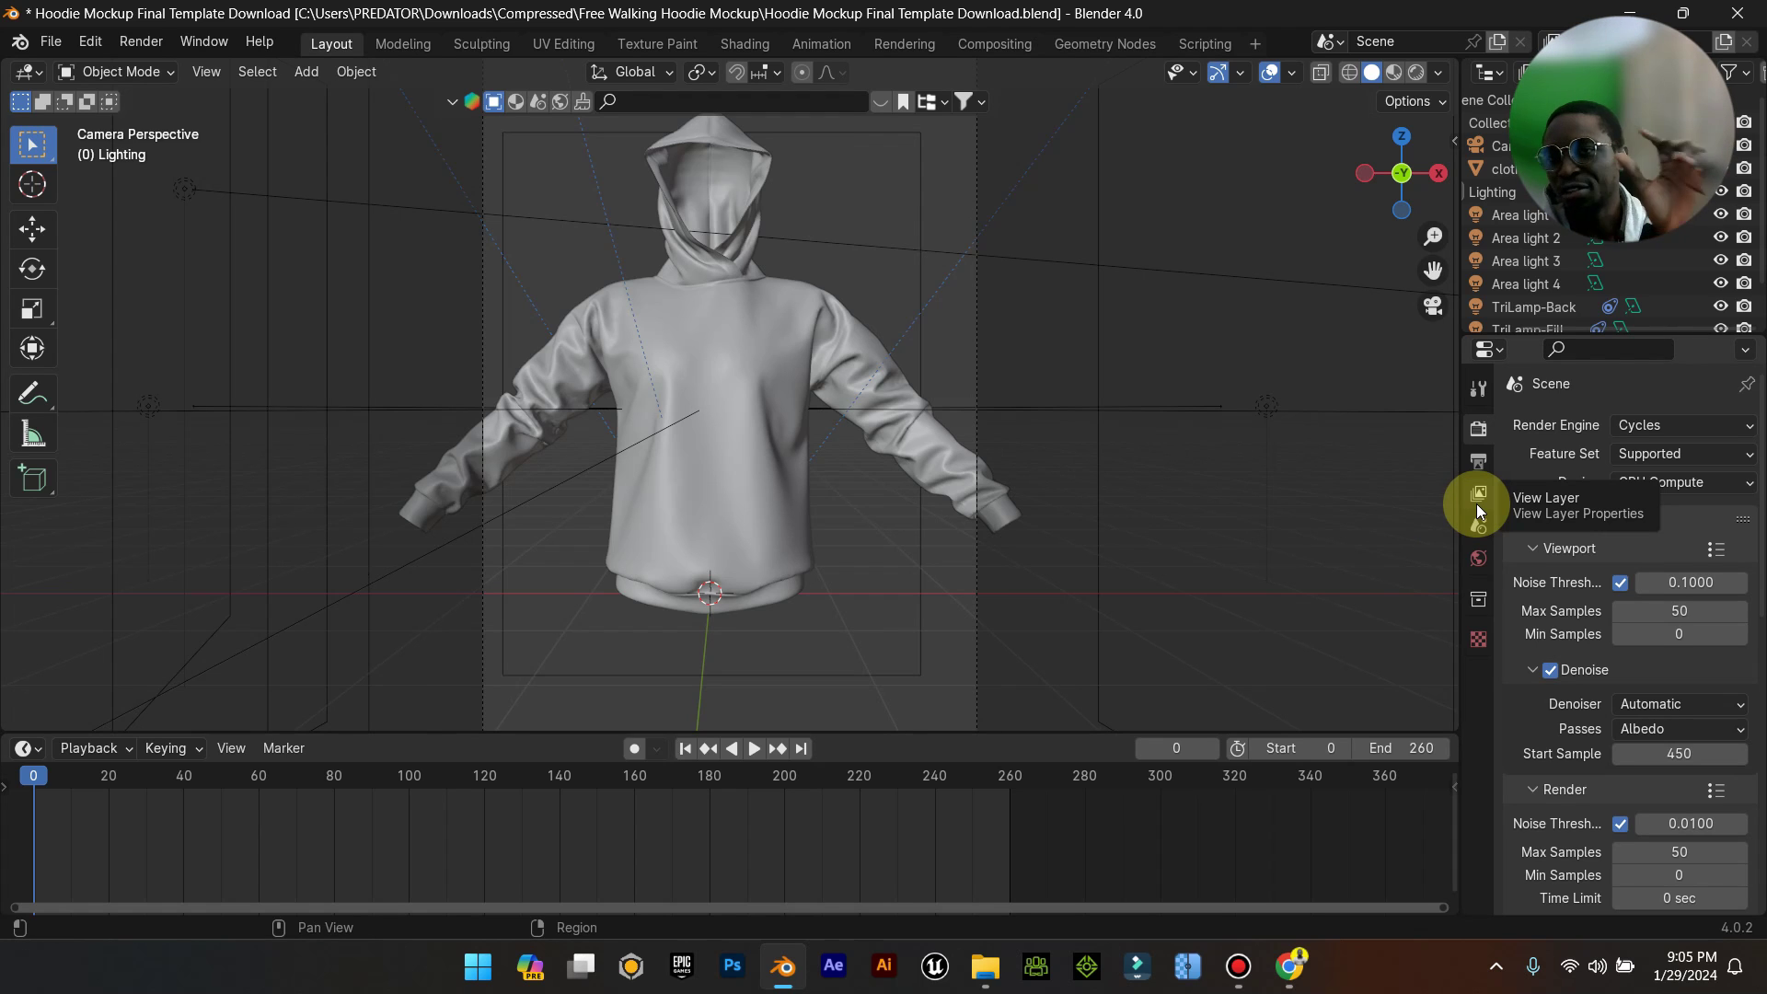
Locate the Hoodie Final.abc file in the Free Walking Hoodie Mockup folder in File Explorer.
mouse_move(962, 969)
click(761, 860)
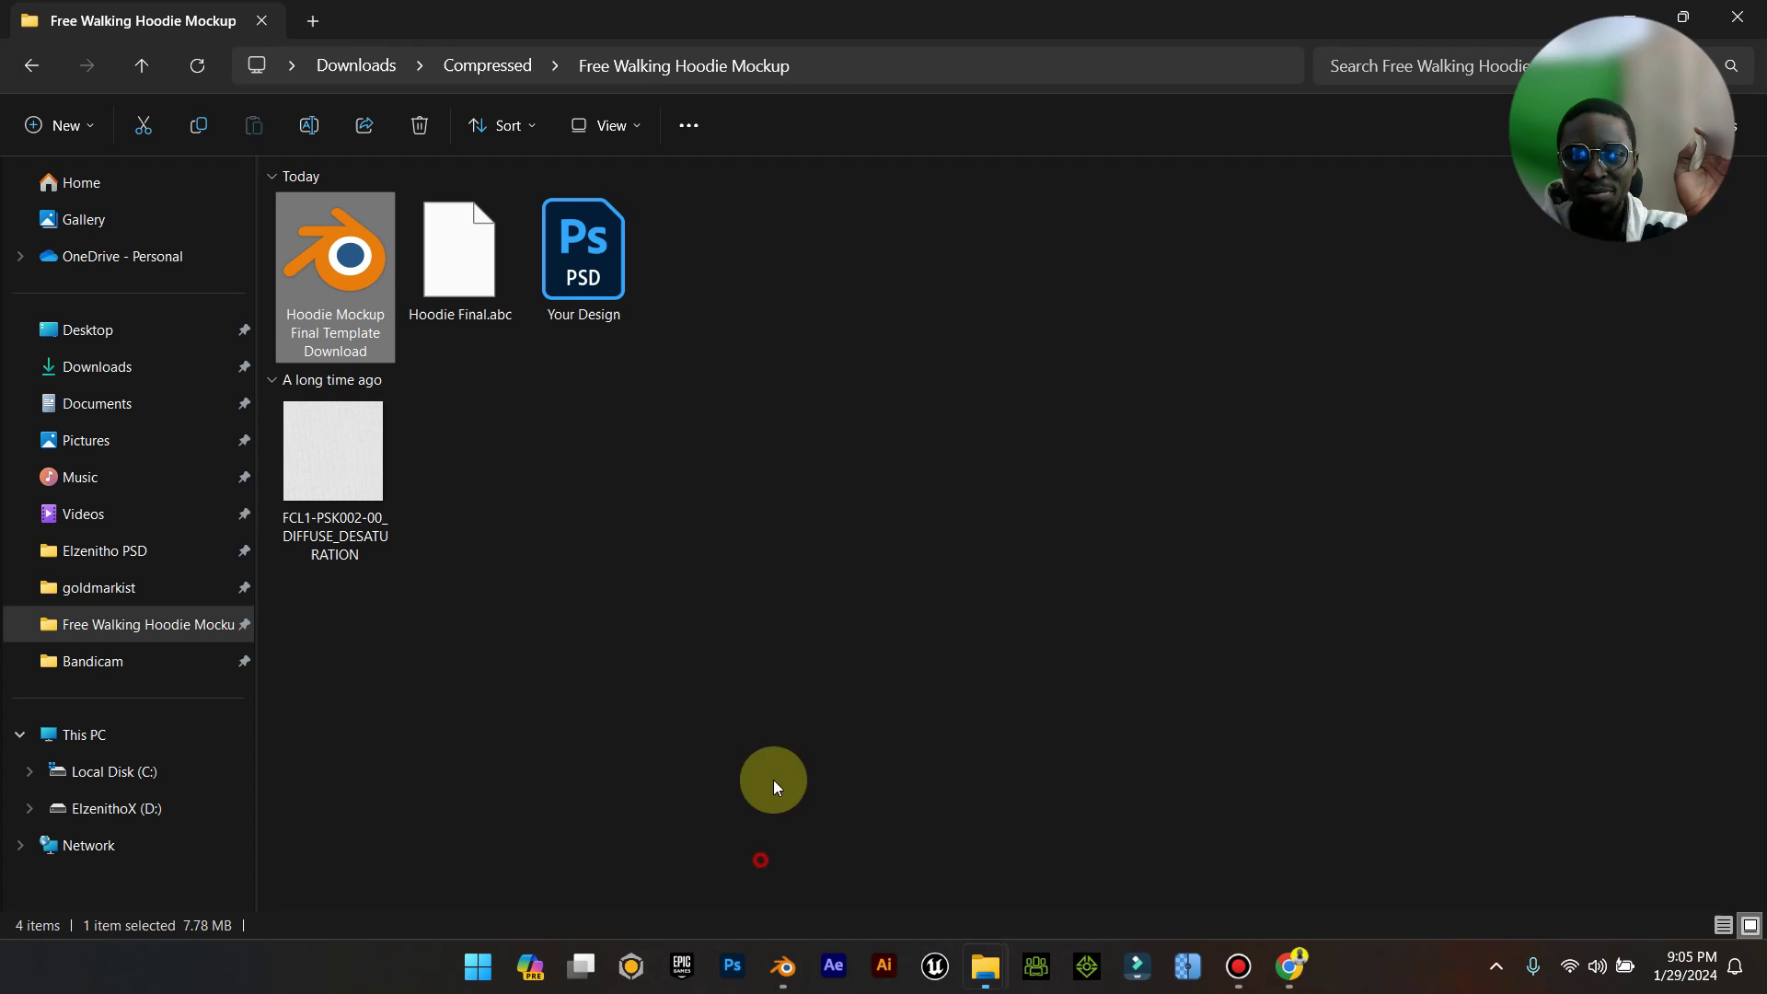
click(488, 289)
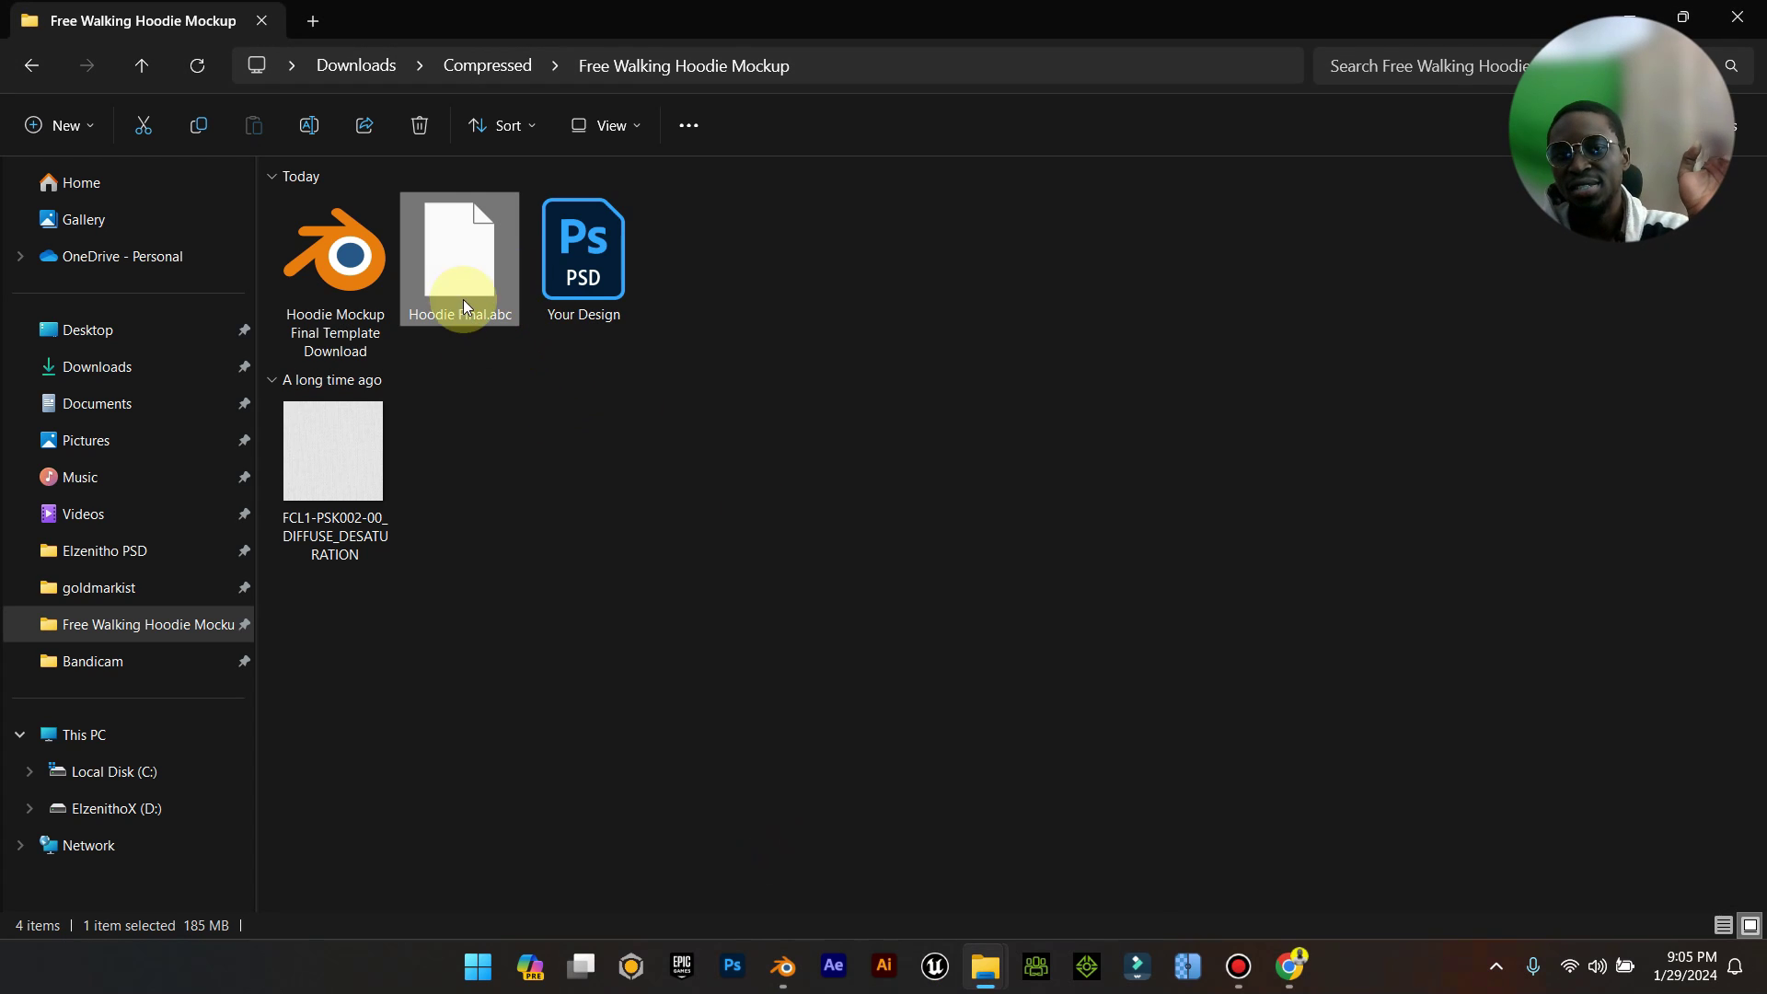
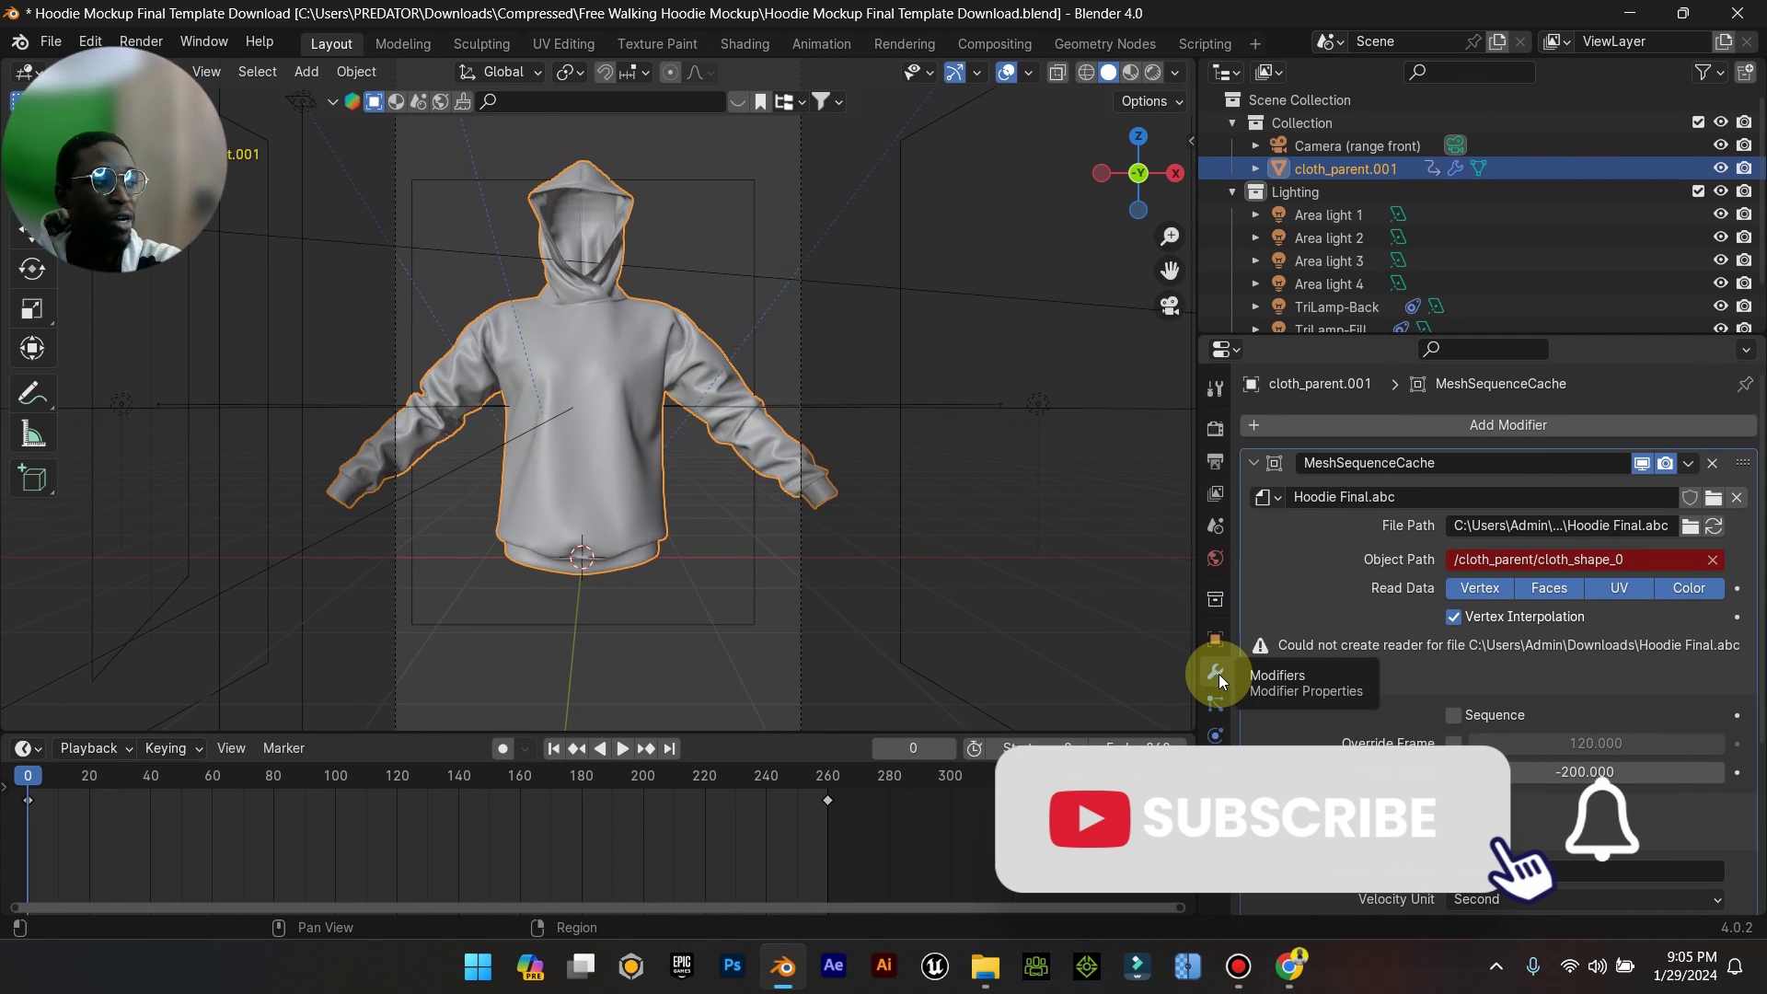
Relink the cloth_parent.001 MeshSequenceCache modifier to the Hoodie Final.abc cache file in the Free Walking Hoodie Mockup folder.
click(1218, 673)
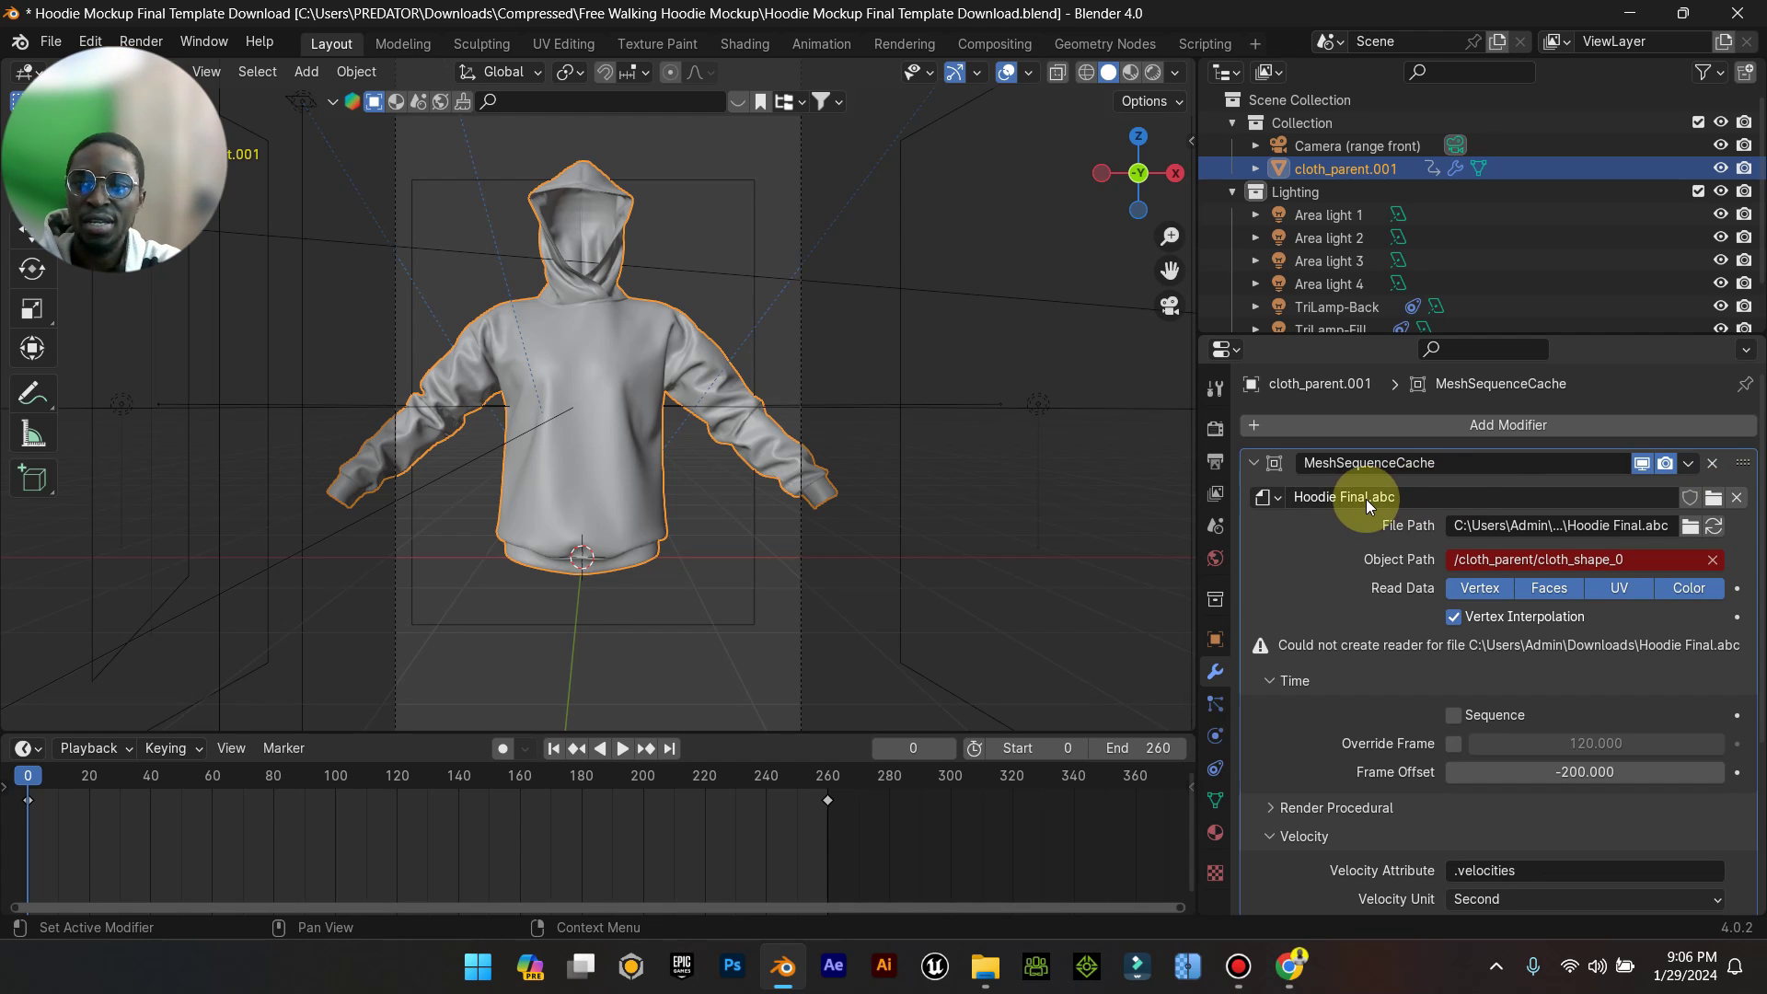
click(1720, 500)
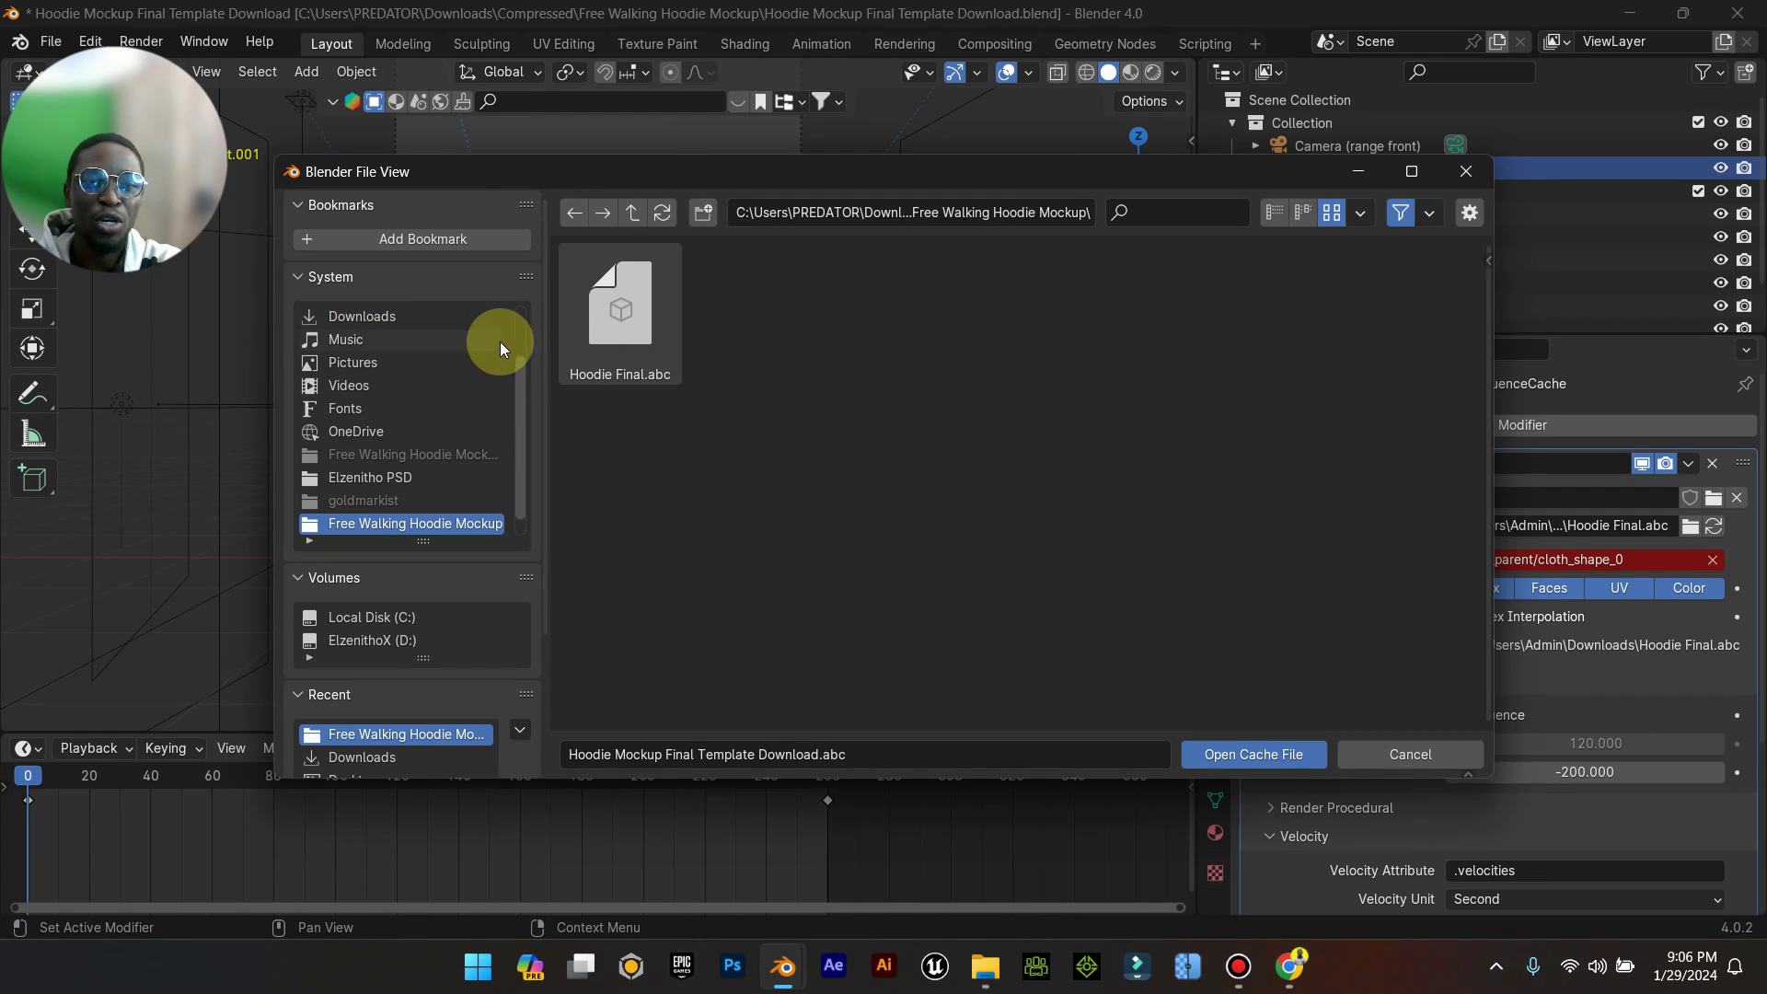
scroll(519, 369, up, 1)
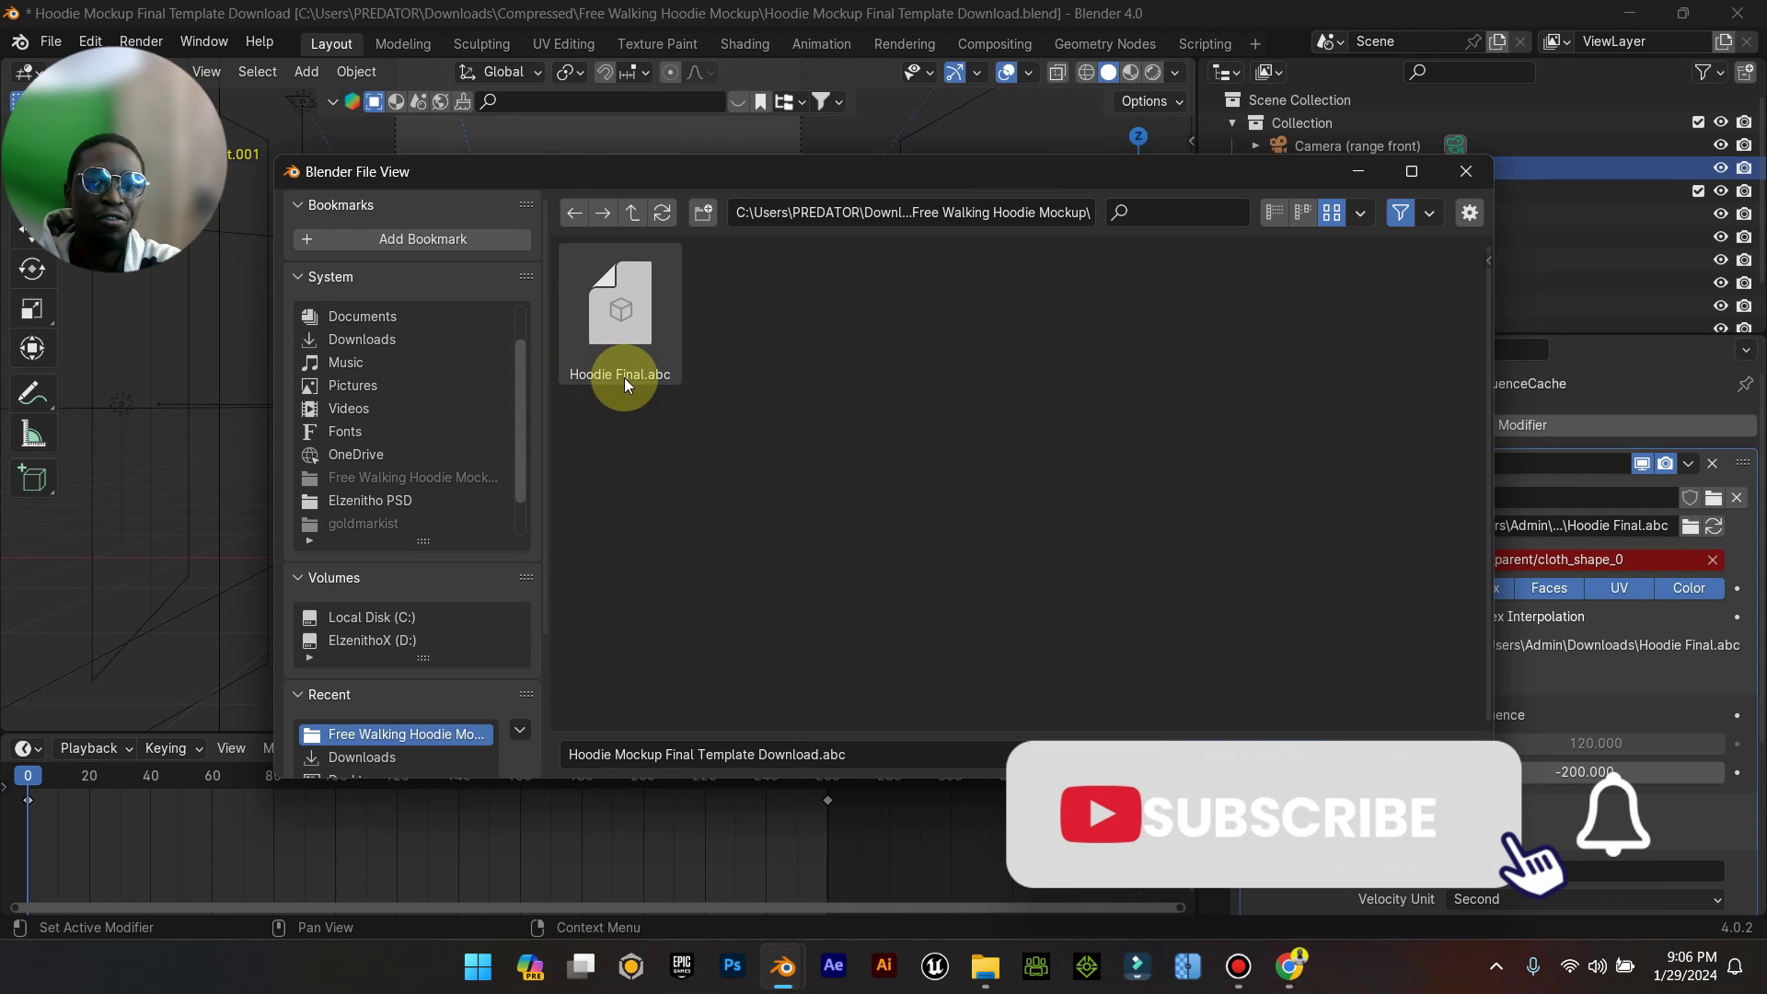
click(622, 327)
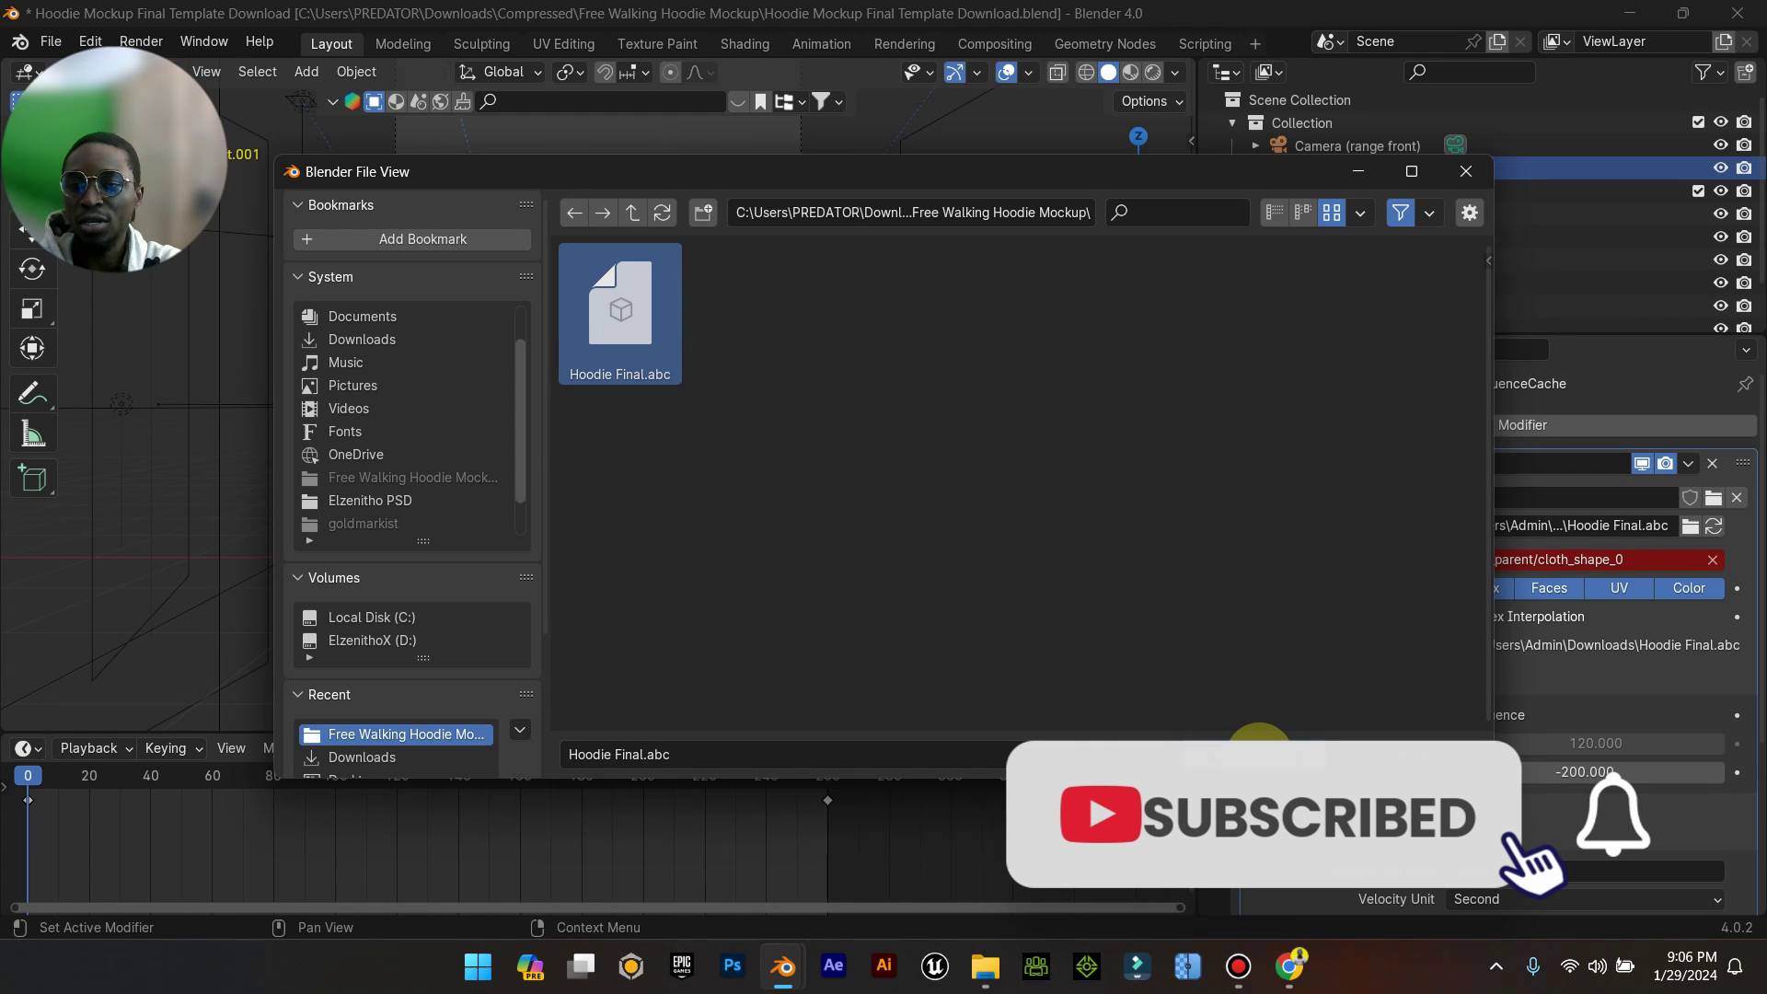
click(1259, 754)
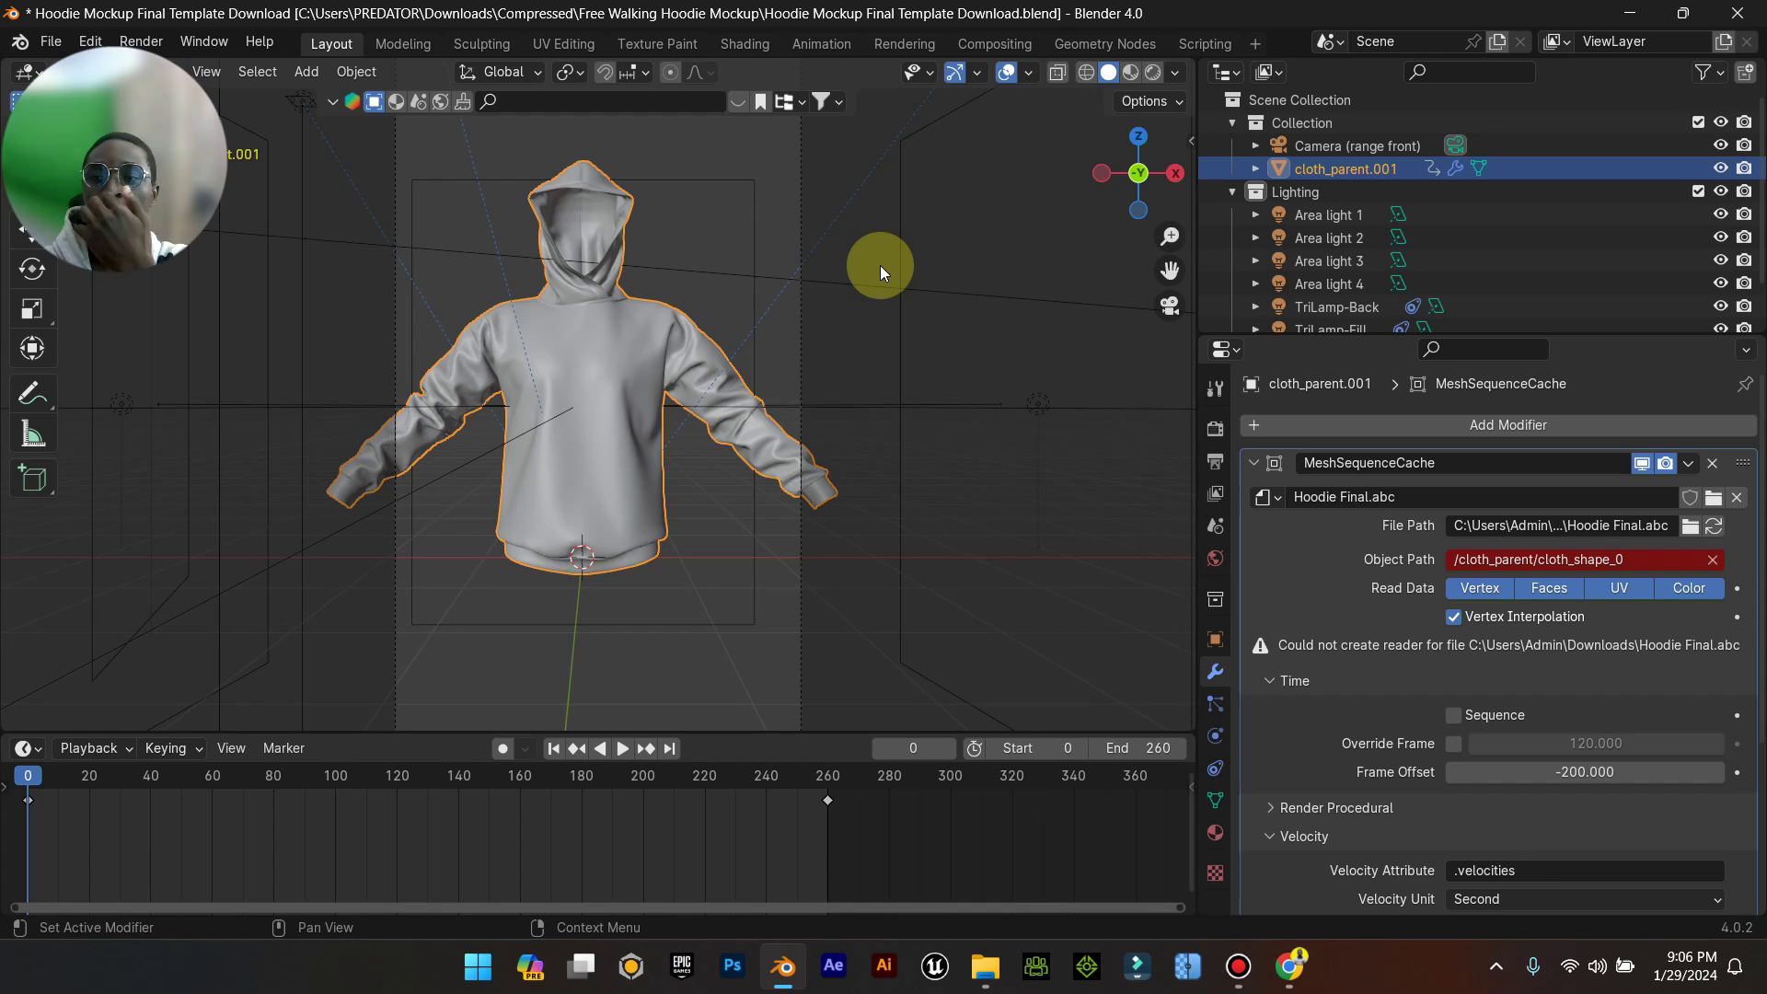
Render the current frame as a test, close the result, and play the hoodie animation up to frame 72.
key(F12)
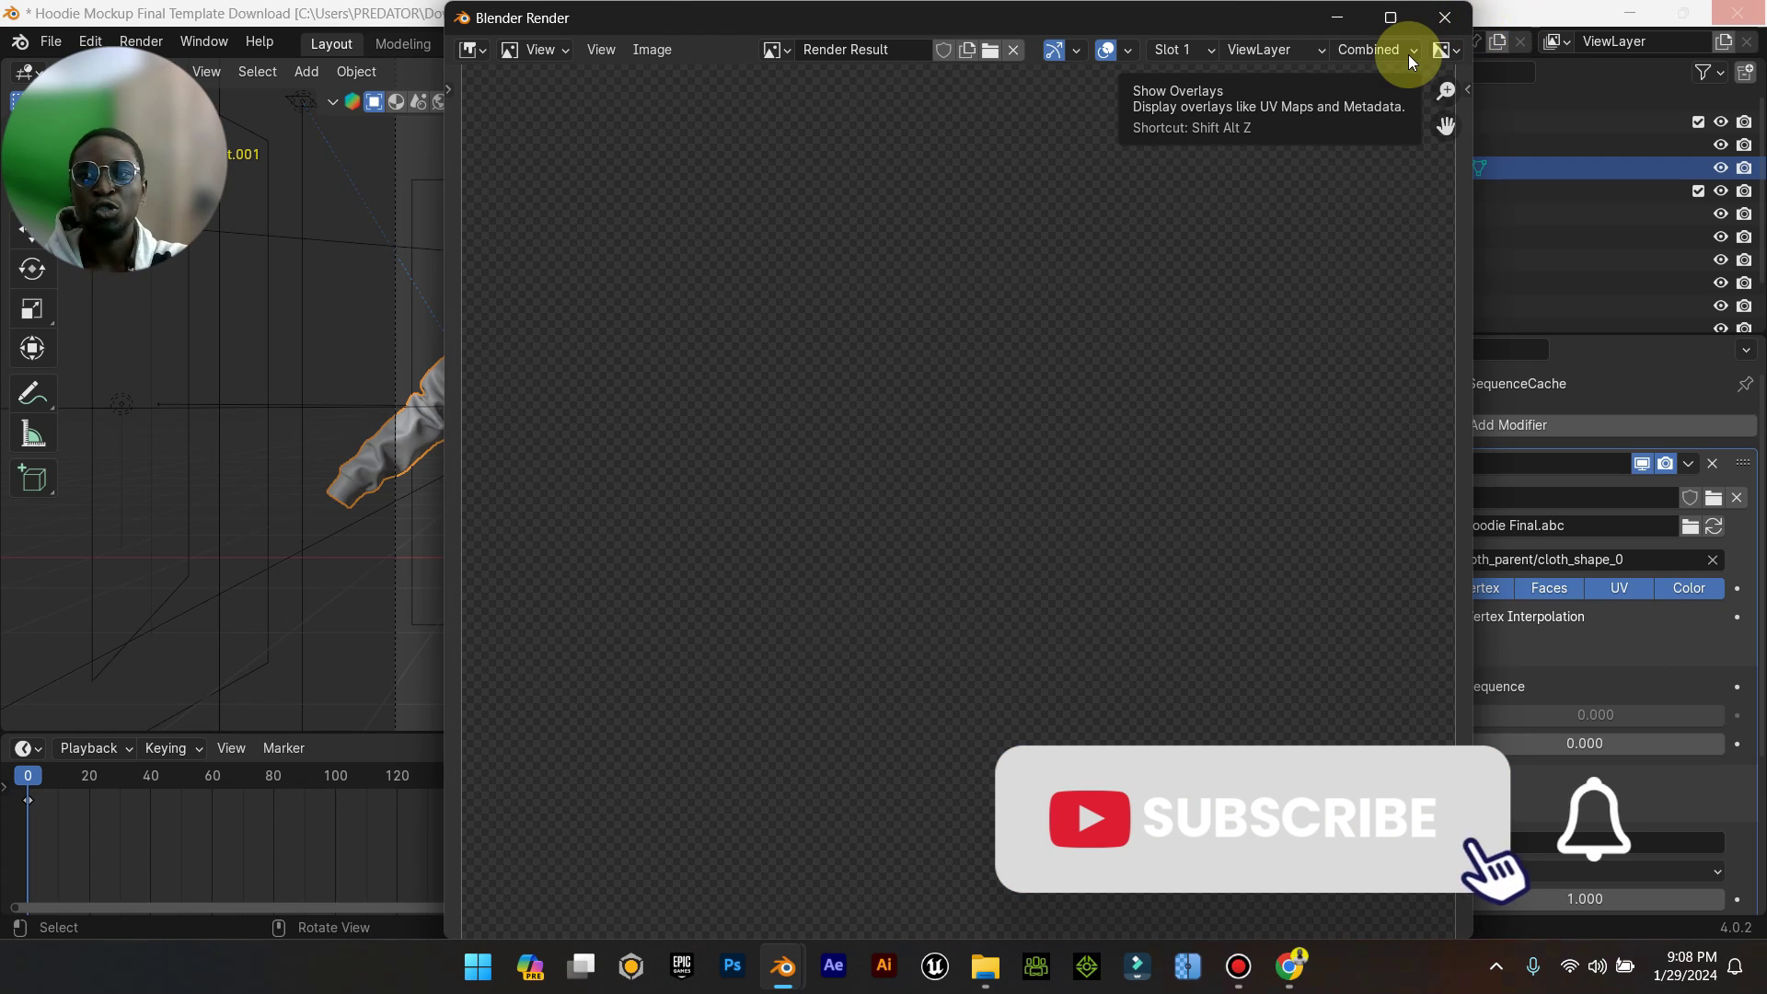
click(1308, 17)
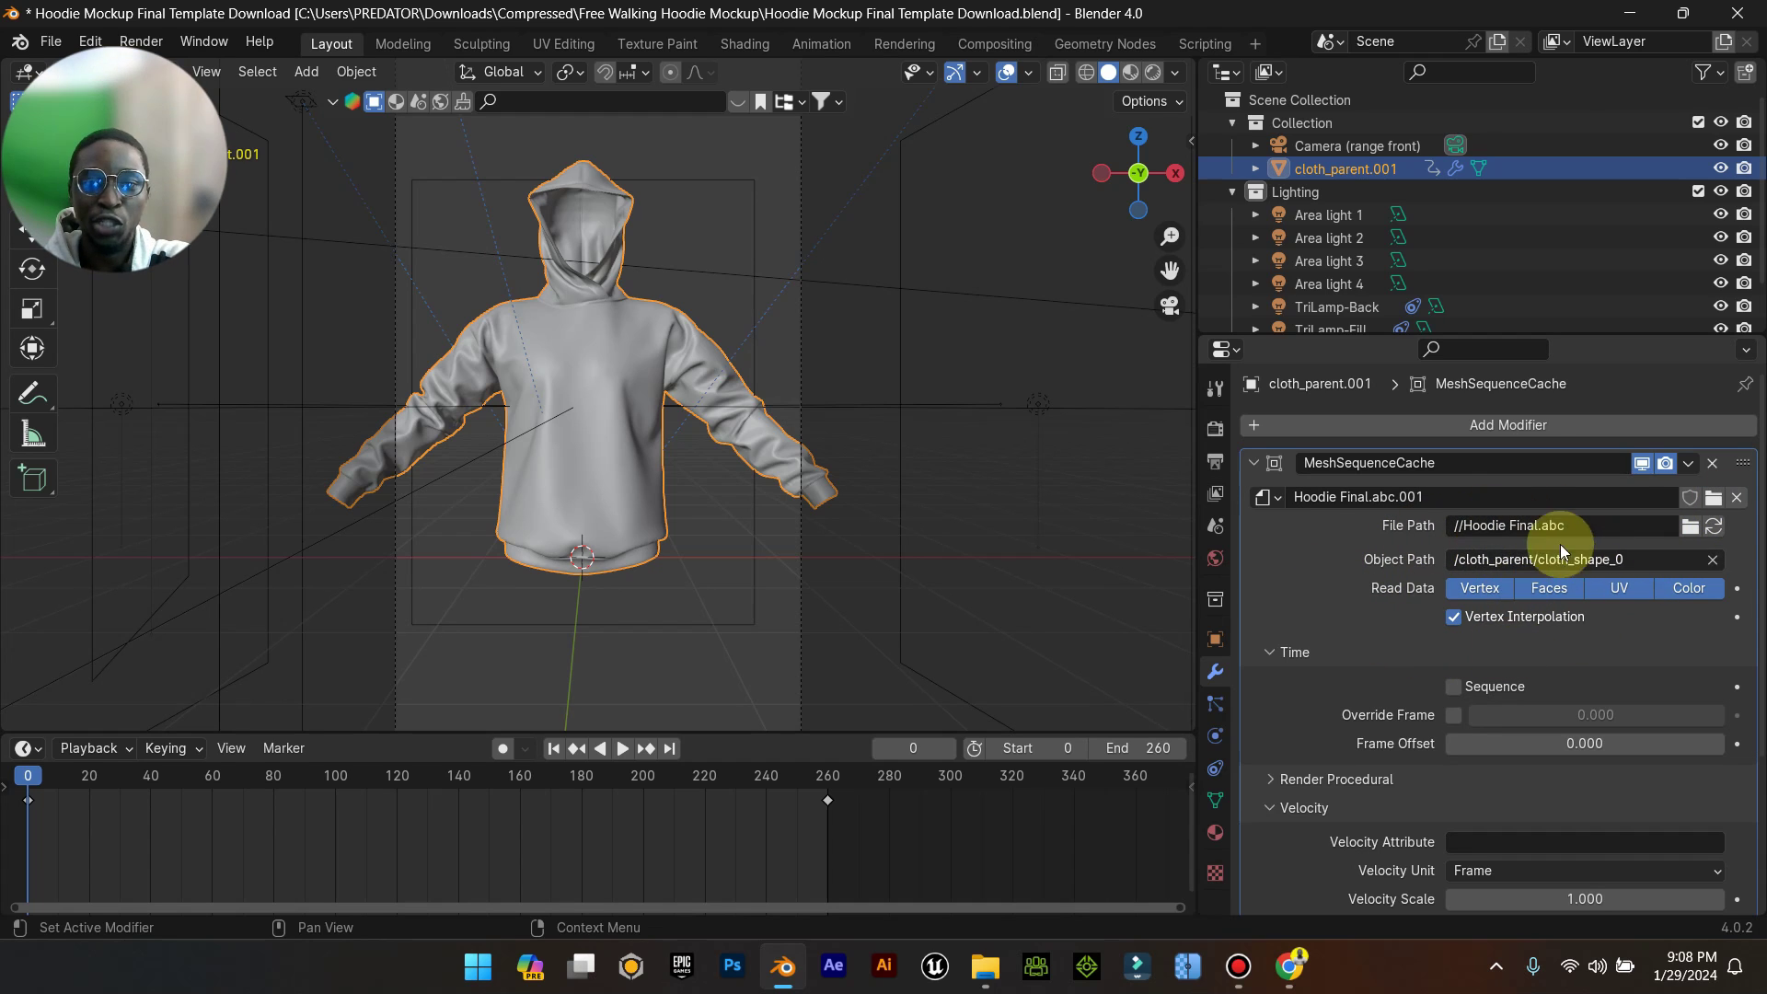
click(622, 749)
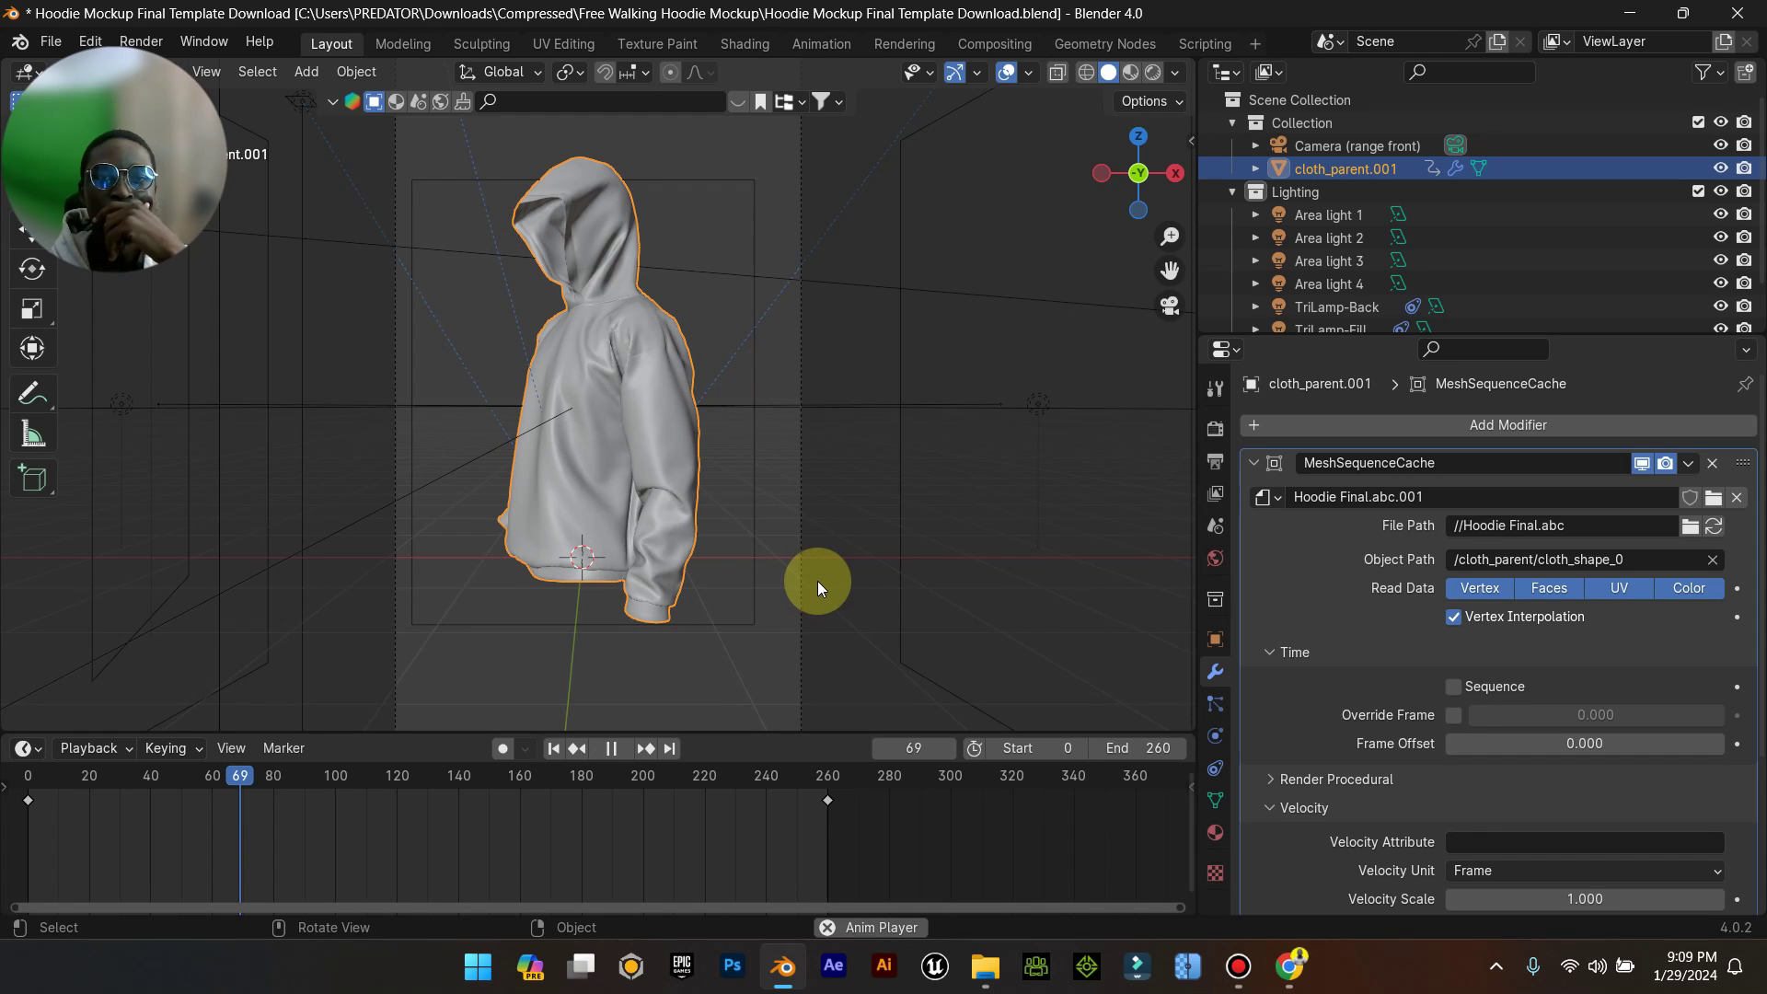
click(610, 748)
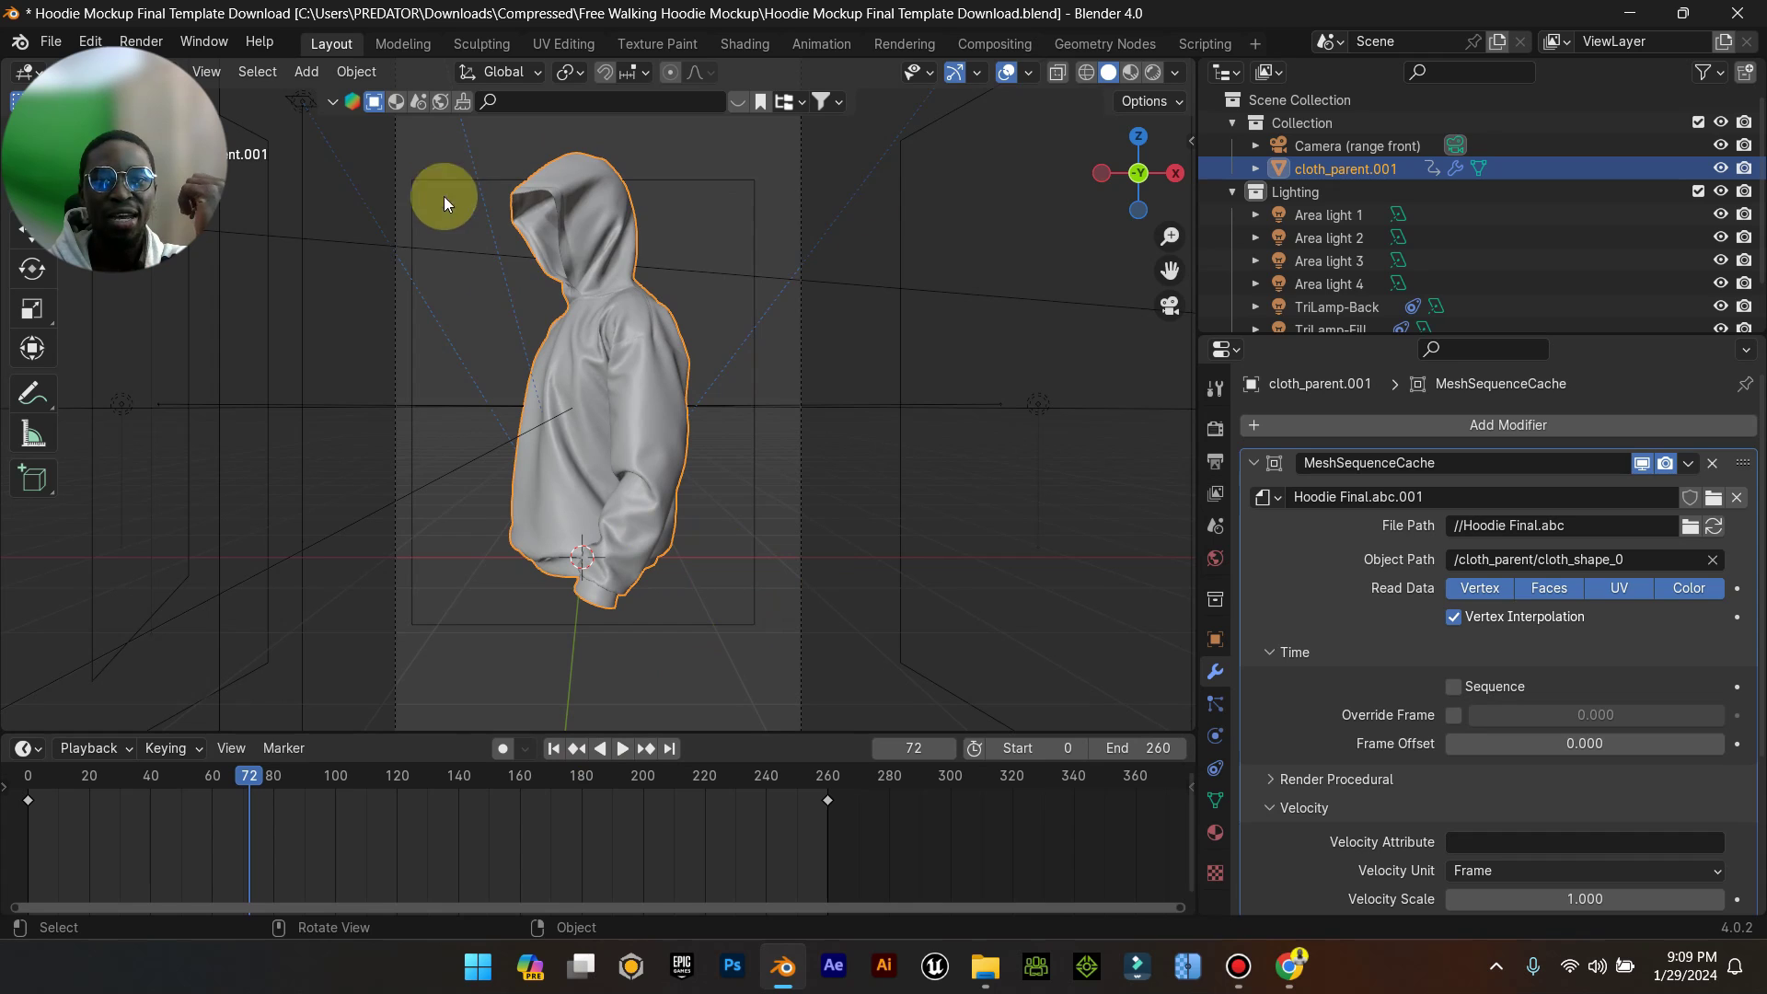
Switch the viewport to Material Preview shading, inspect the hoodie artwork from several angles, and return to the camera view.
click(1130, 73)
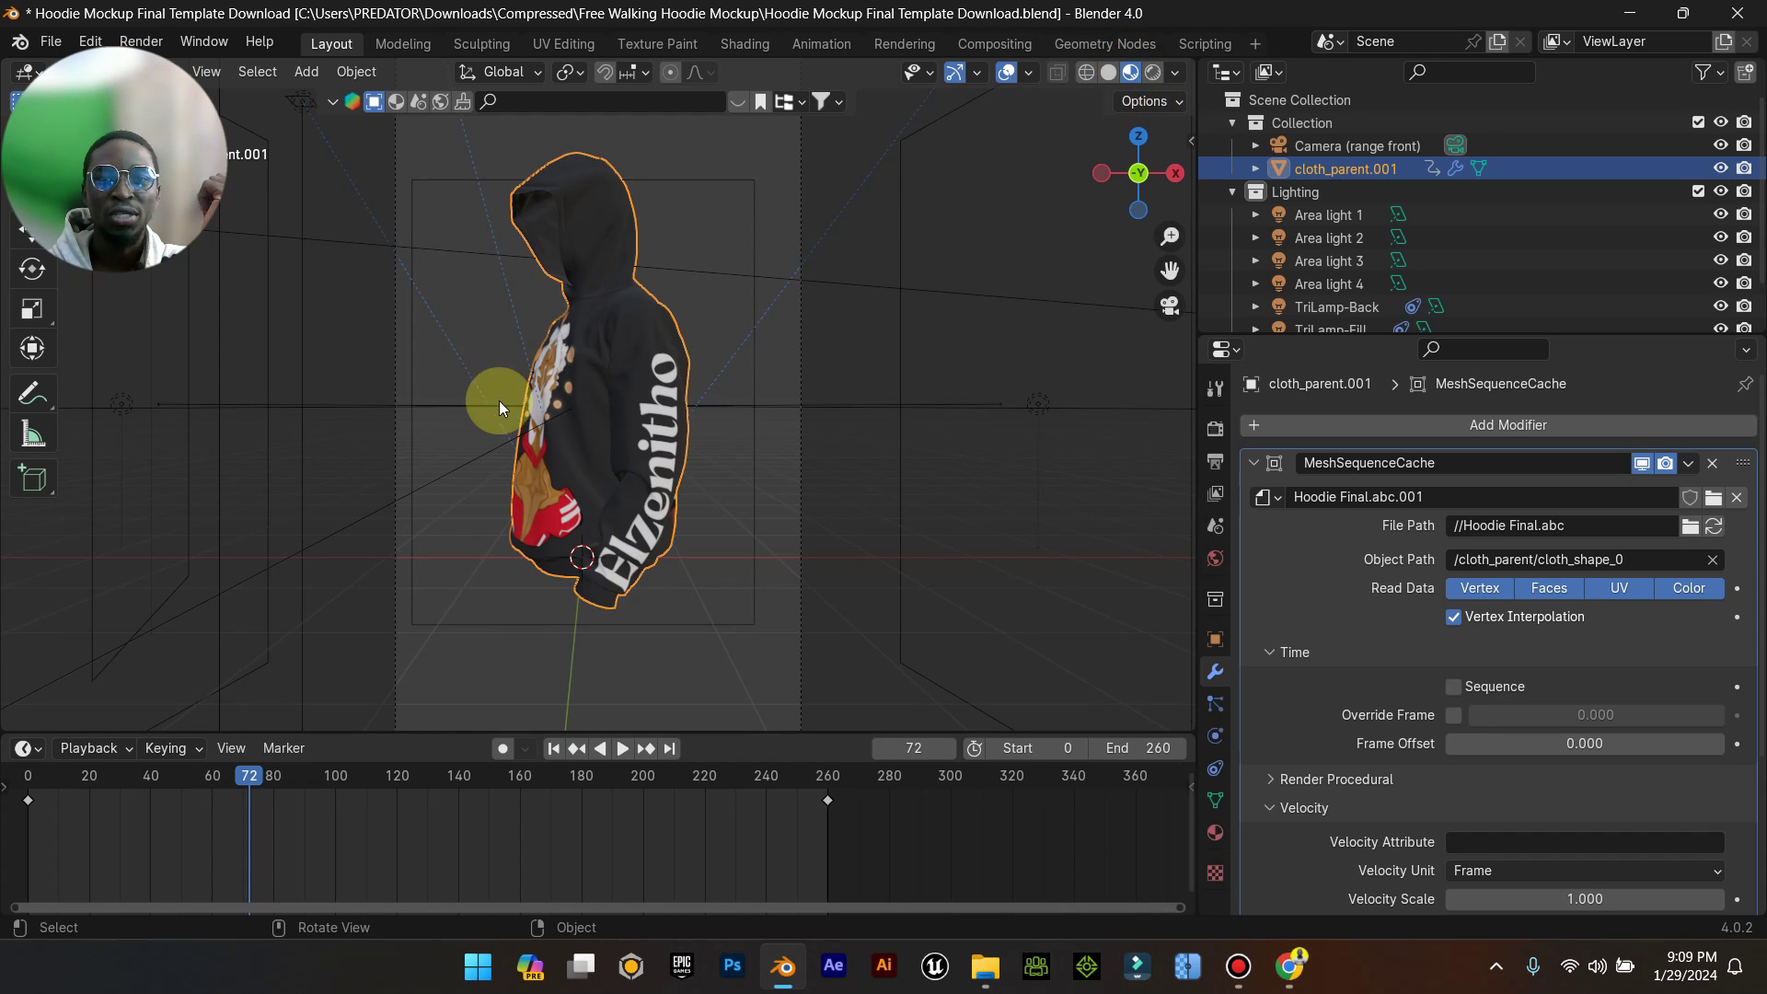
click(1171, 308)
middle_drag(478, 466, 892, 489)
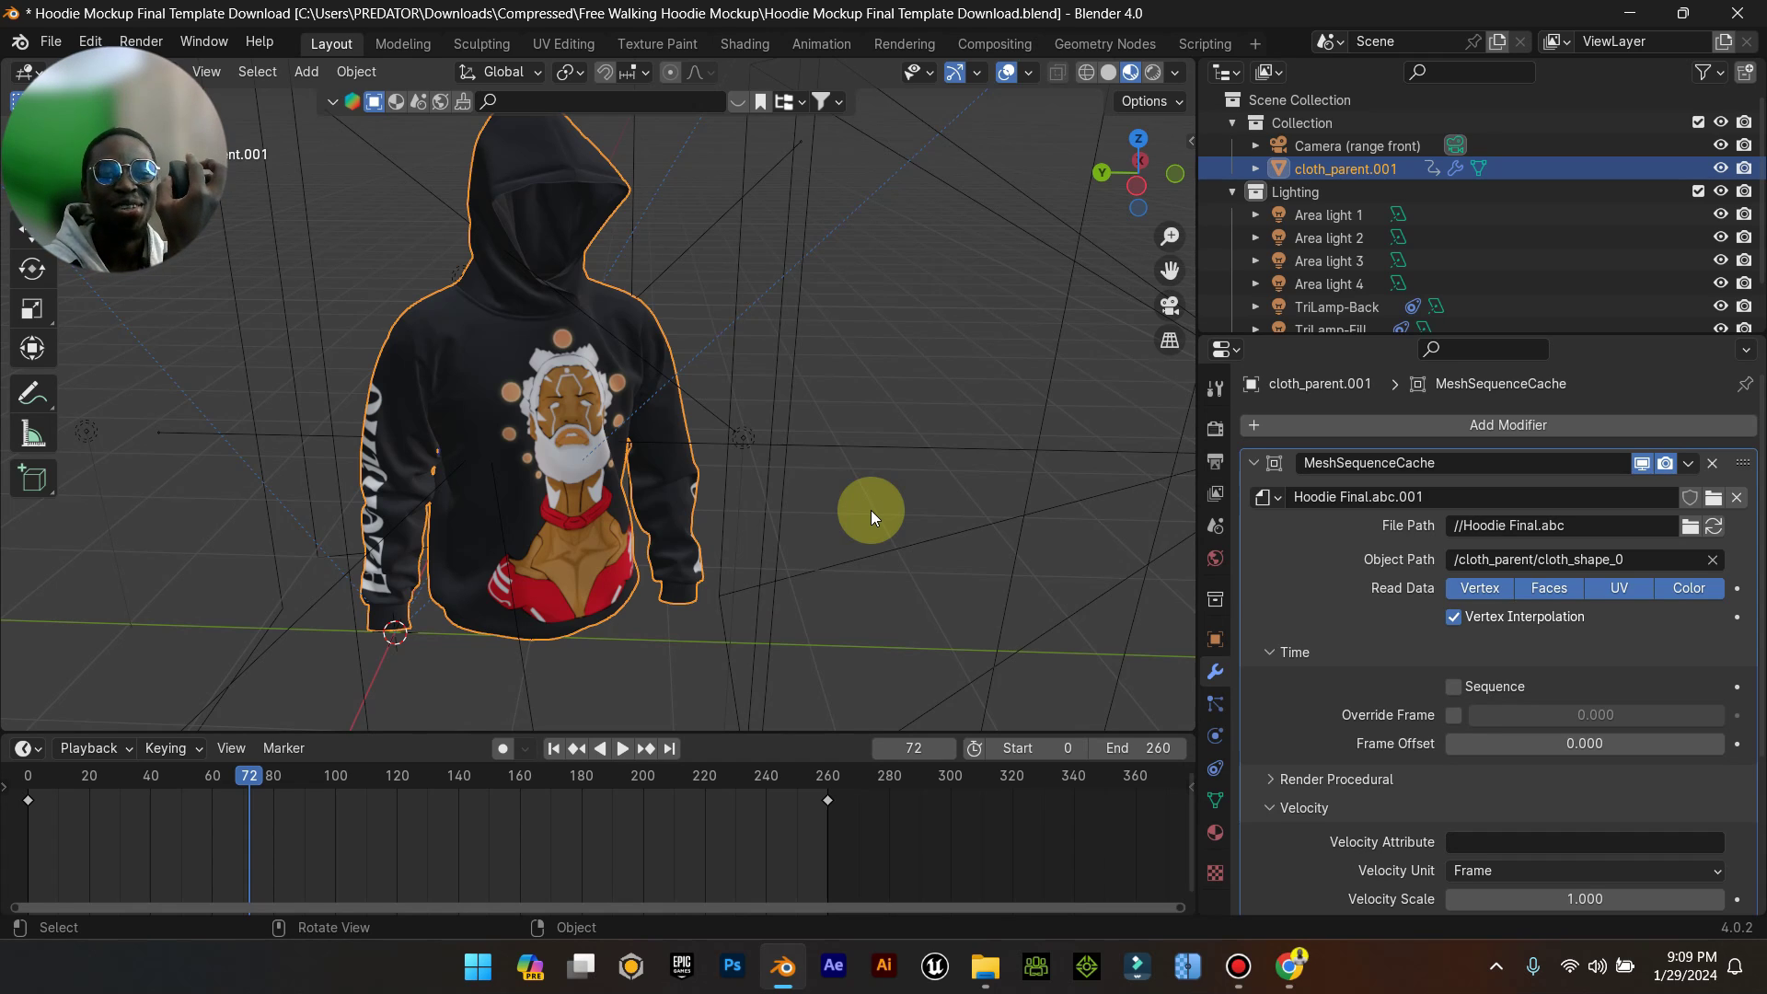
middle_drag(871, 510, 637, 479)
middle_drag(848, 484, 252, 516)
ctrl+middle_drag(461, 383, 892, 472)
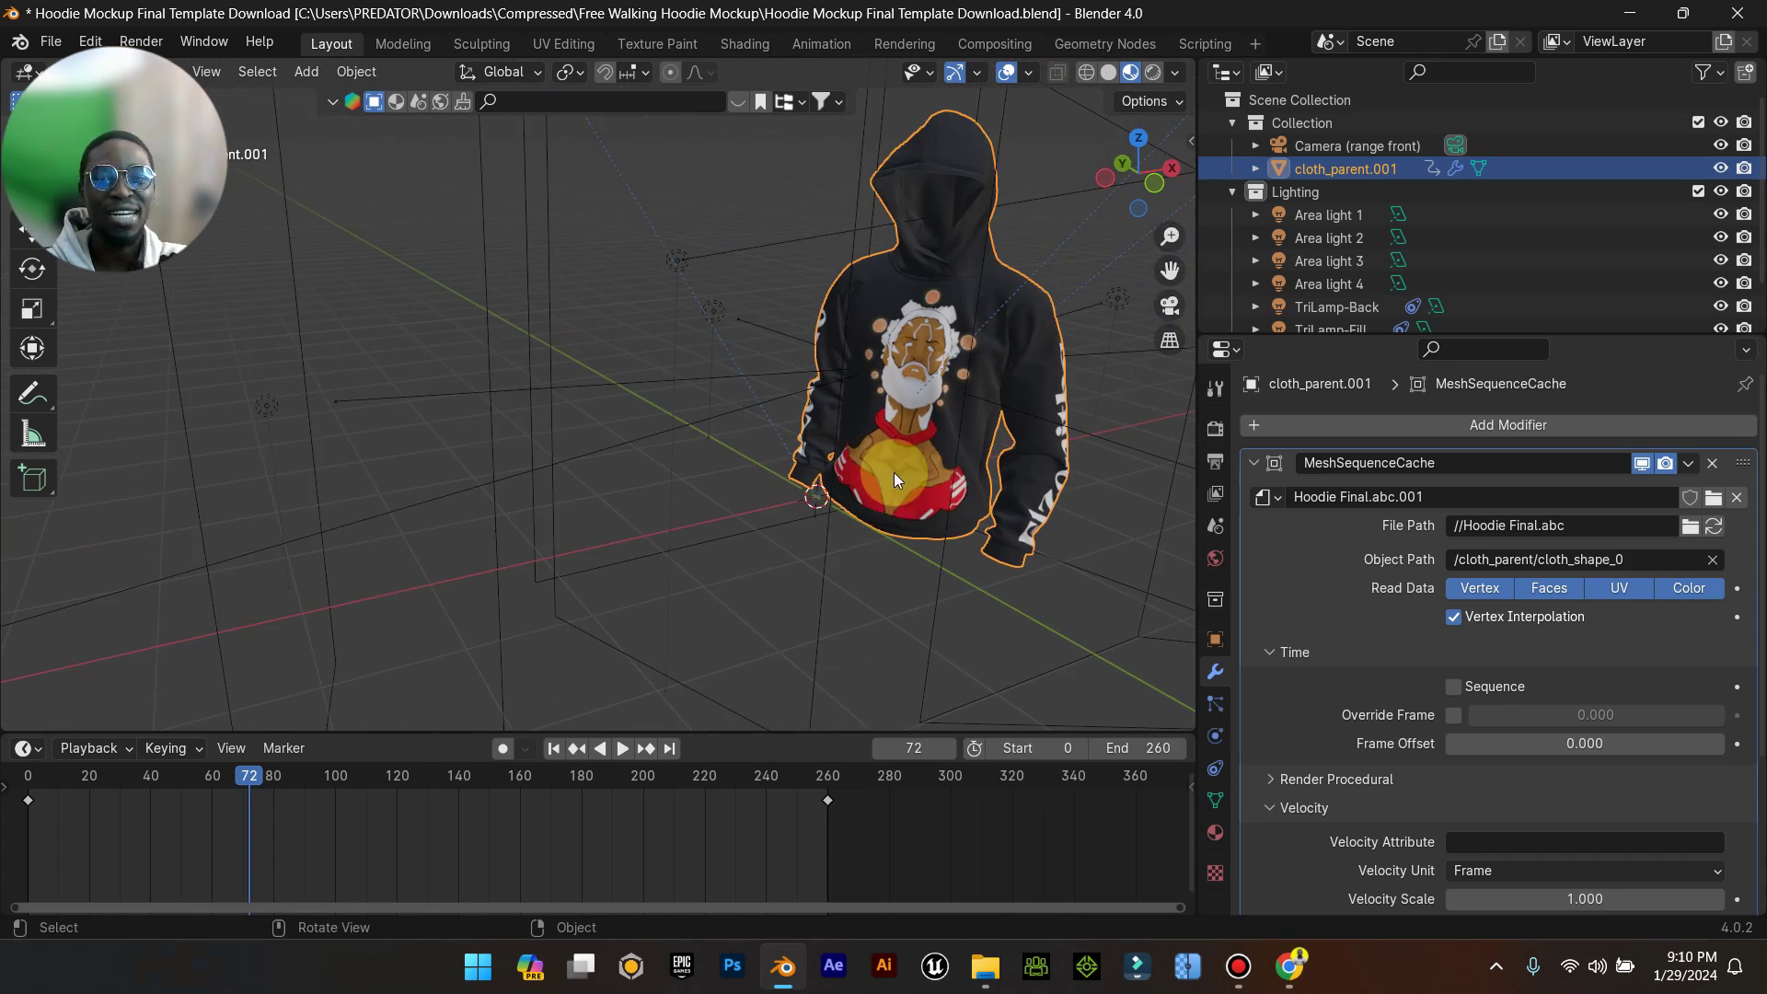
click(1169, 311)
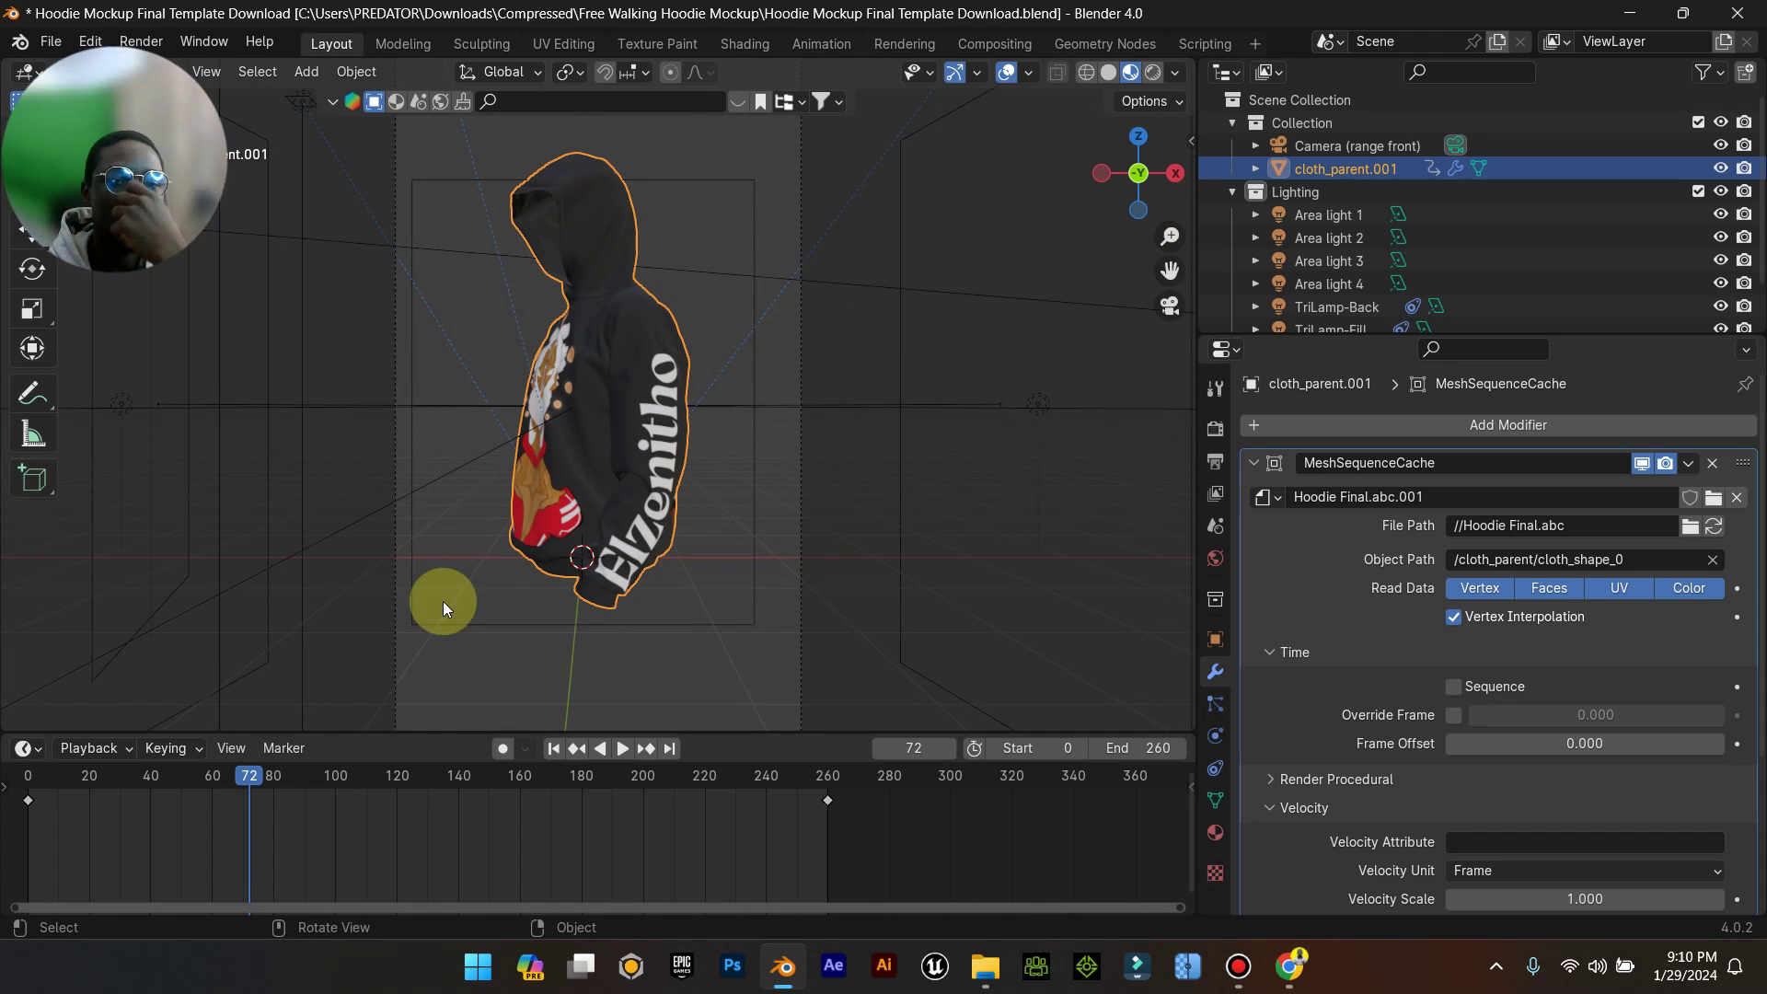
Play the textured hoodie animation in the camera view and stop it at frame 84.
click(622, 749)
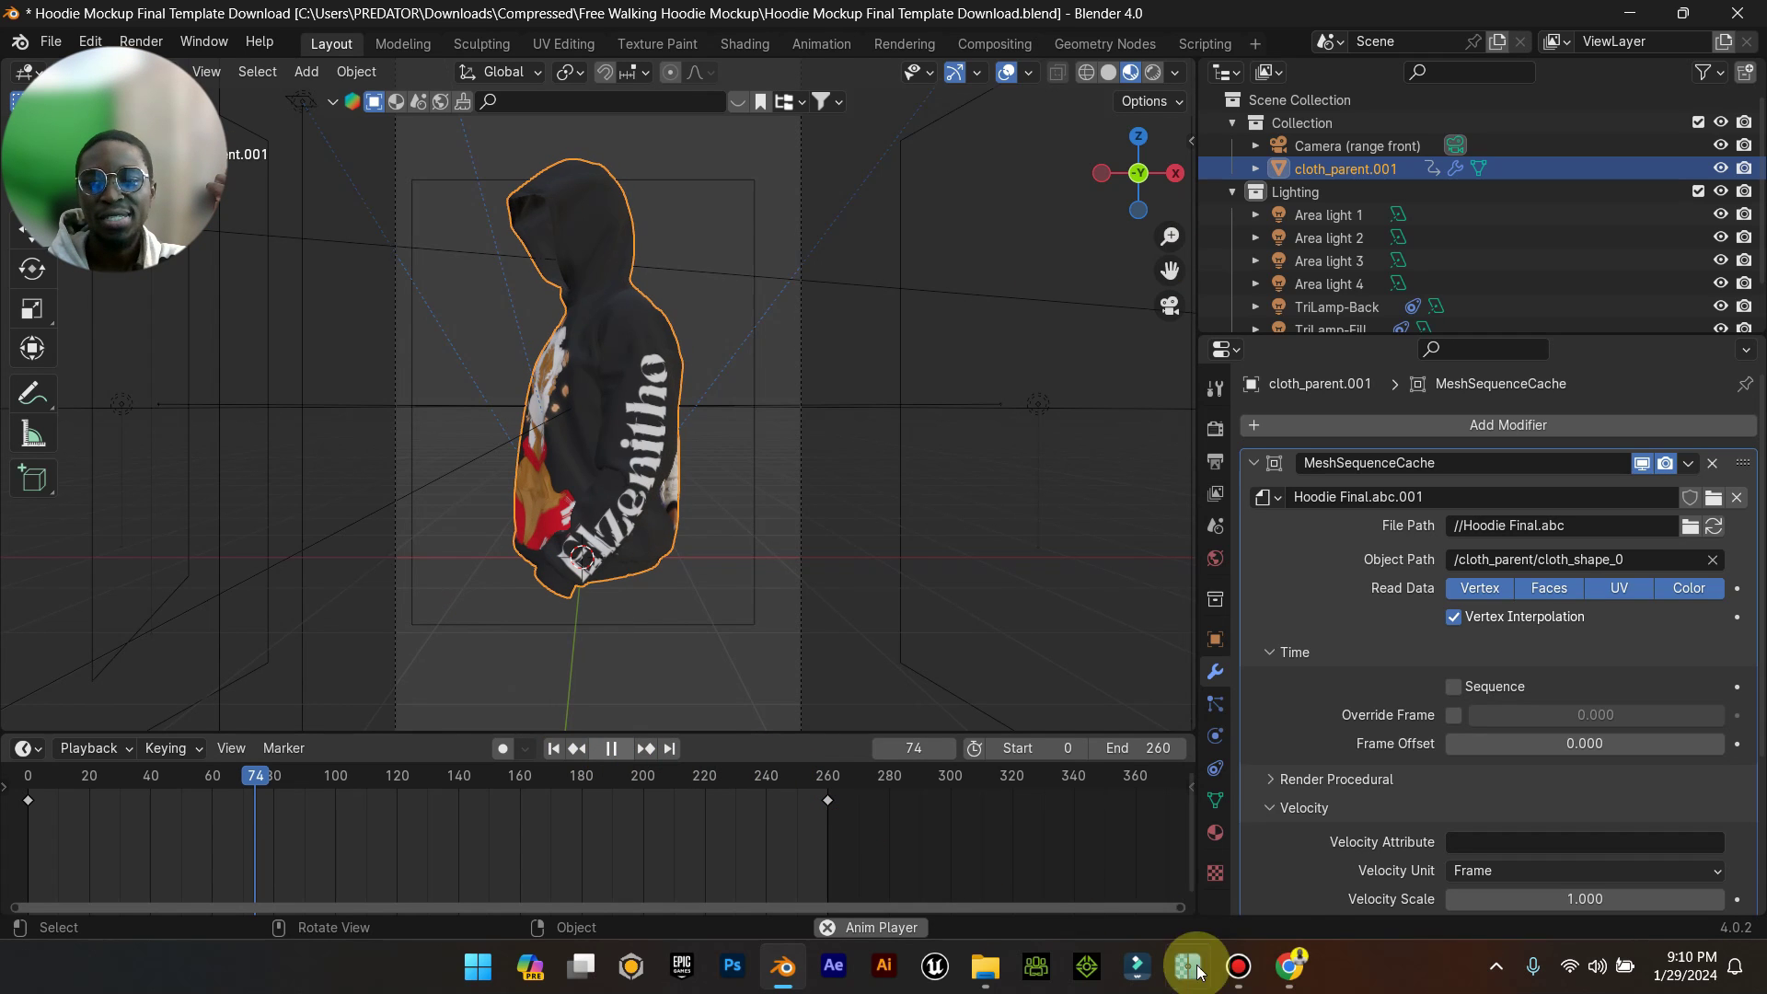
click(1240, 977)
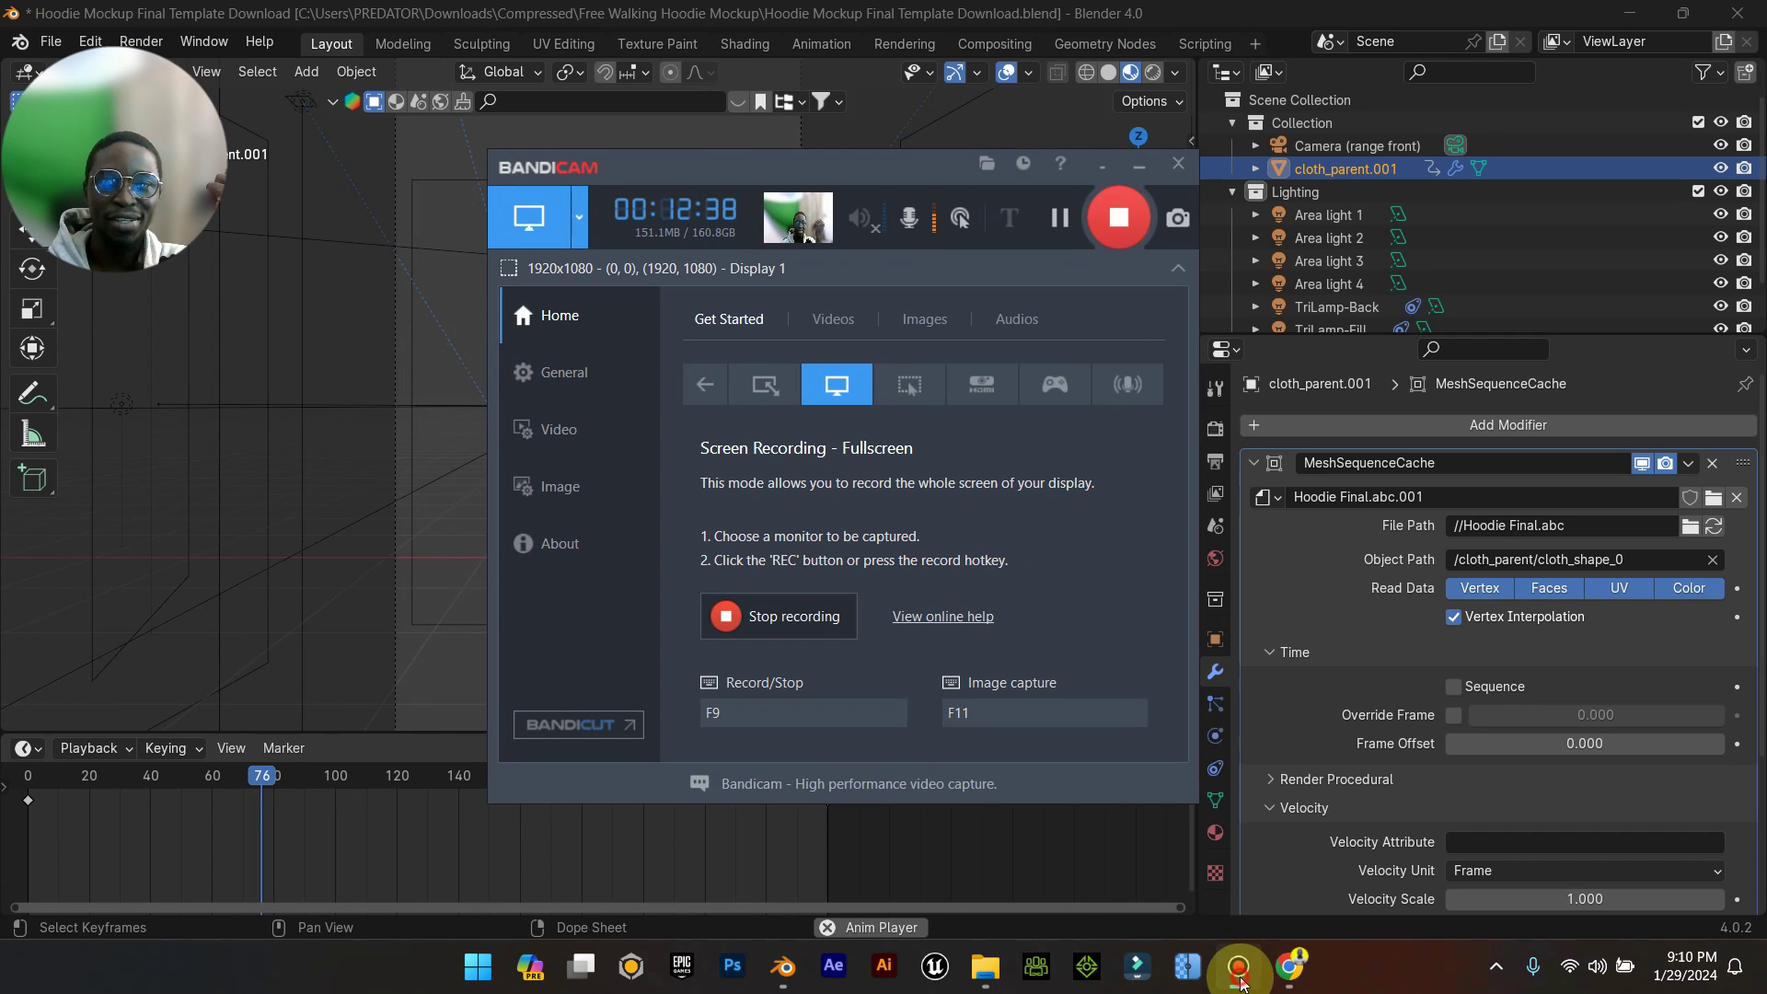
click(1240, 977)
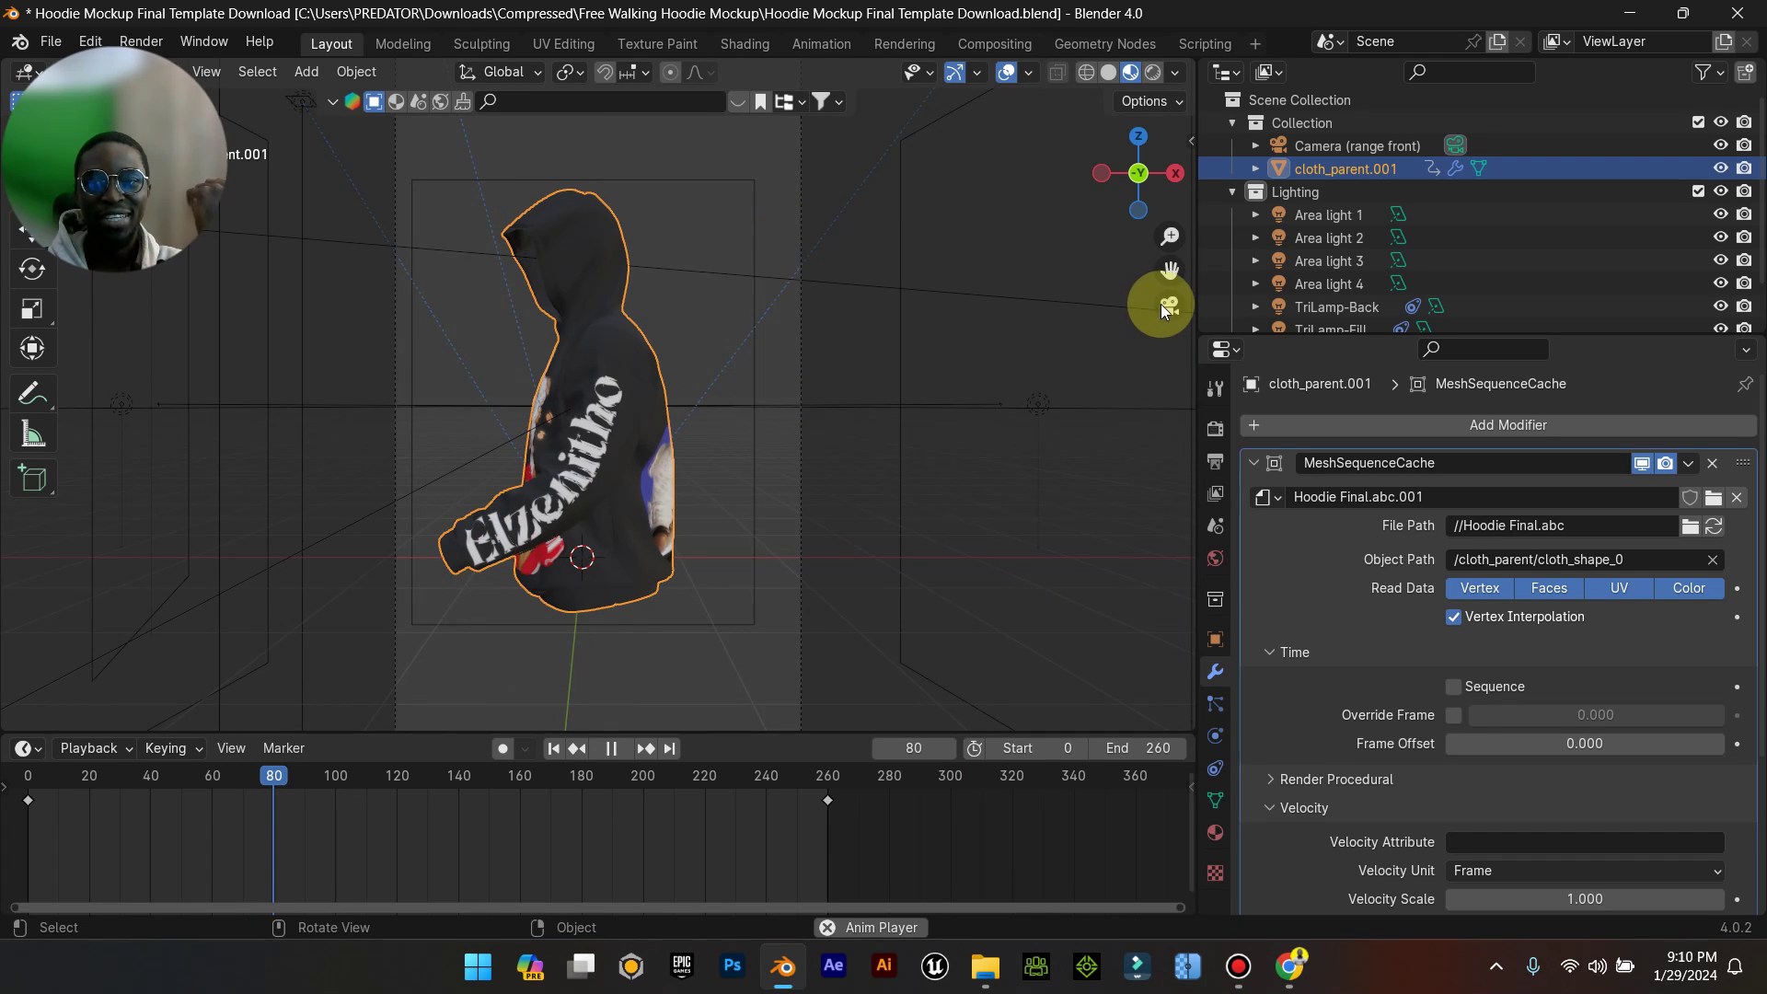
click(612, 748)
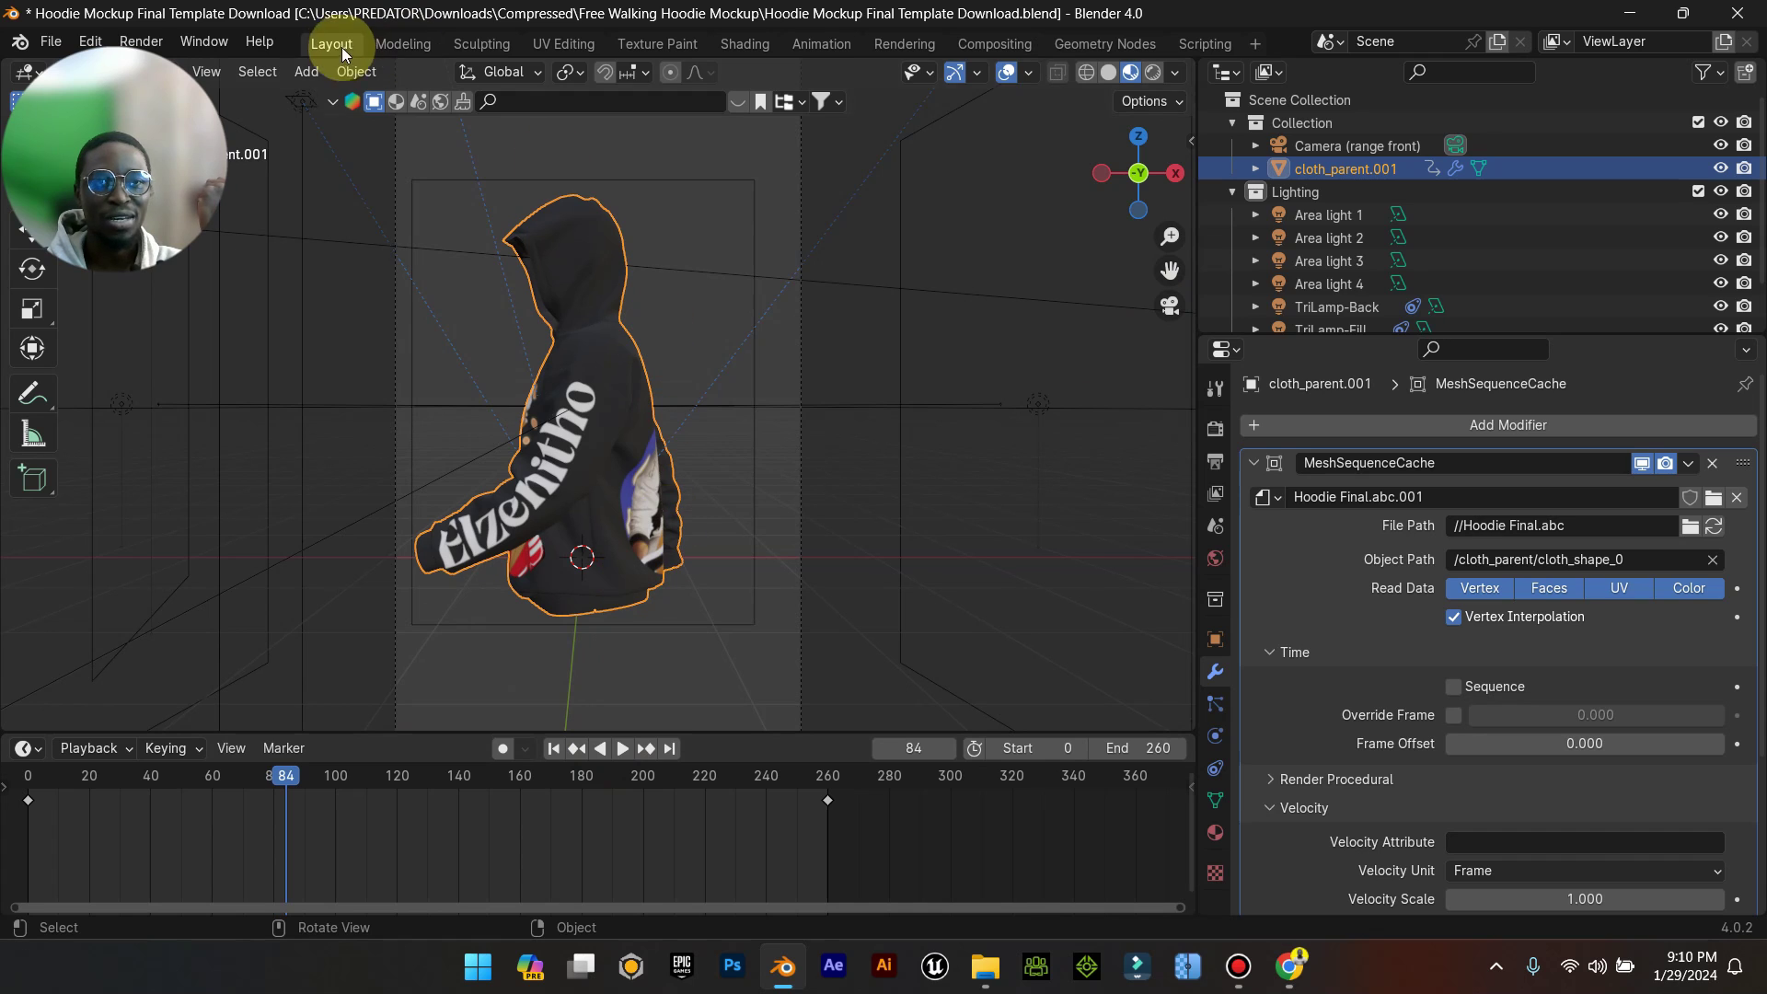
drag(175, 62, 1684, 115)
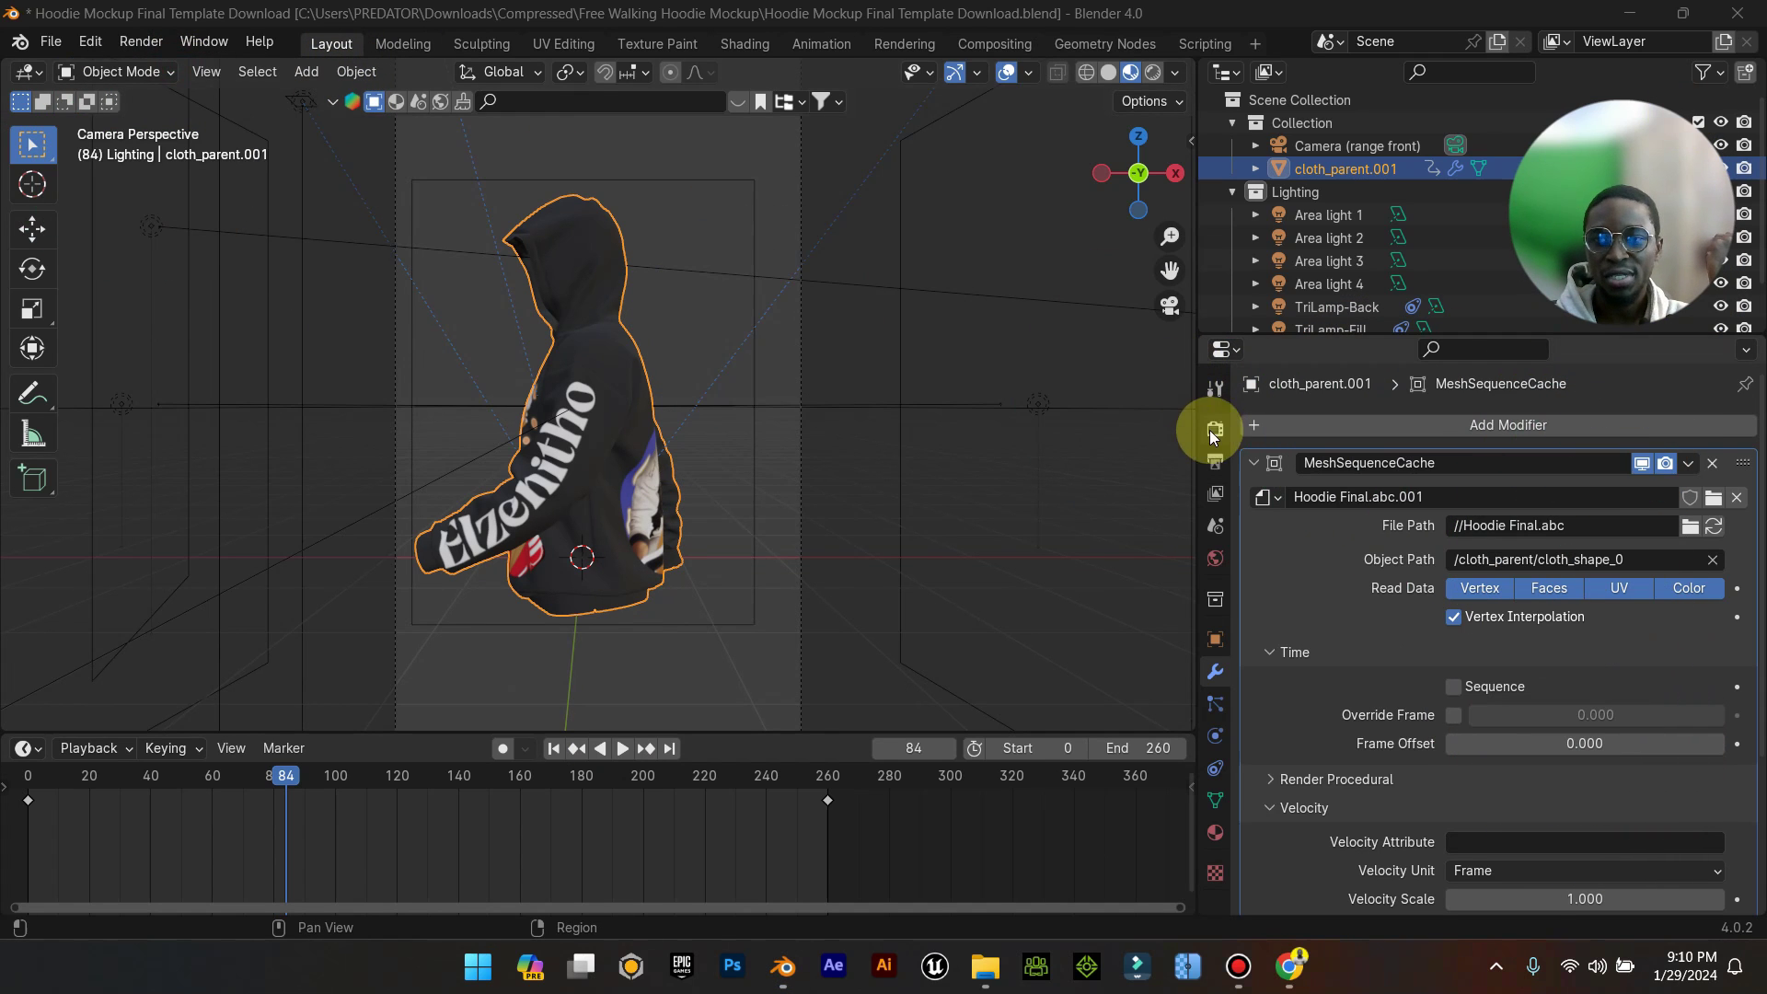
Set the render output file format to FFmpeg Video.
click(1215, 461)
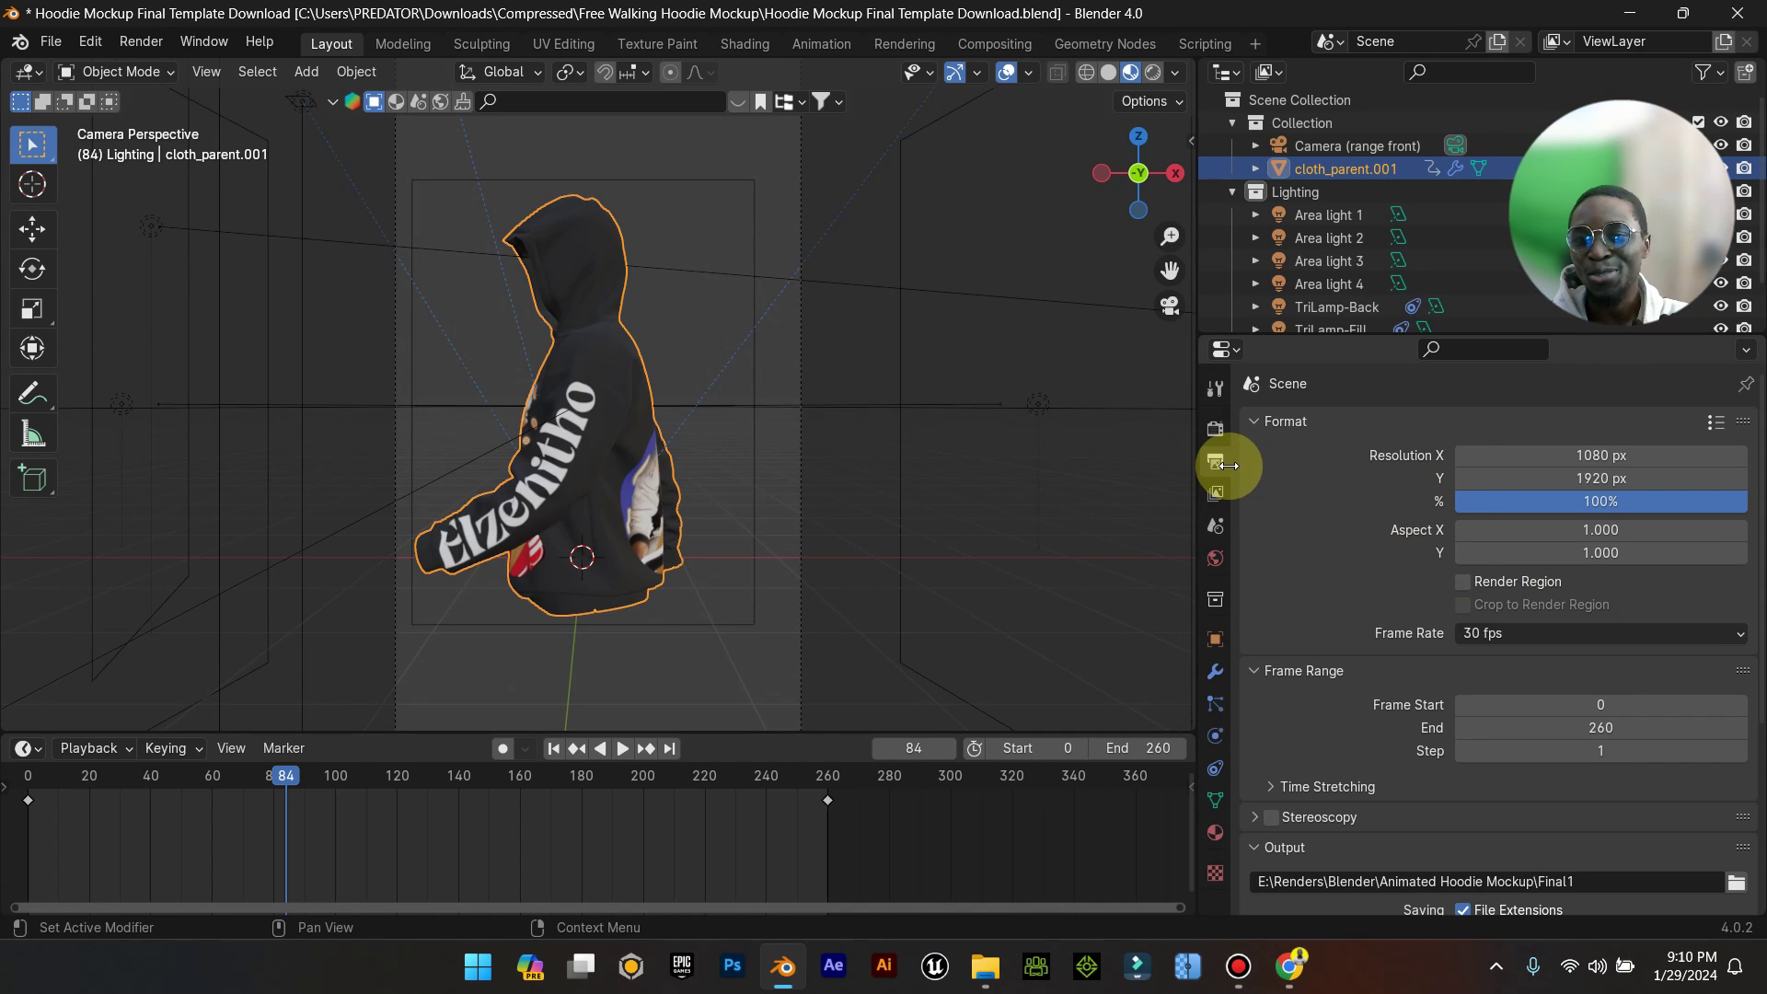
scroll(1583, 702, down, 5)
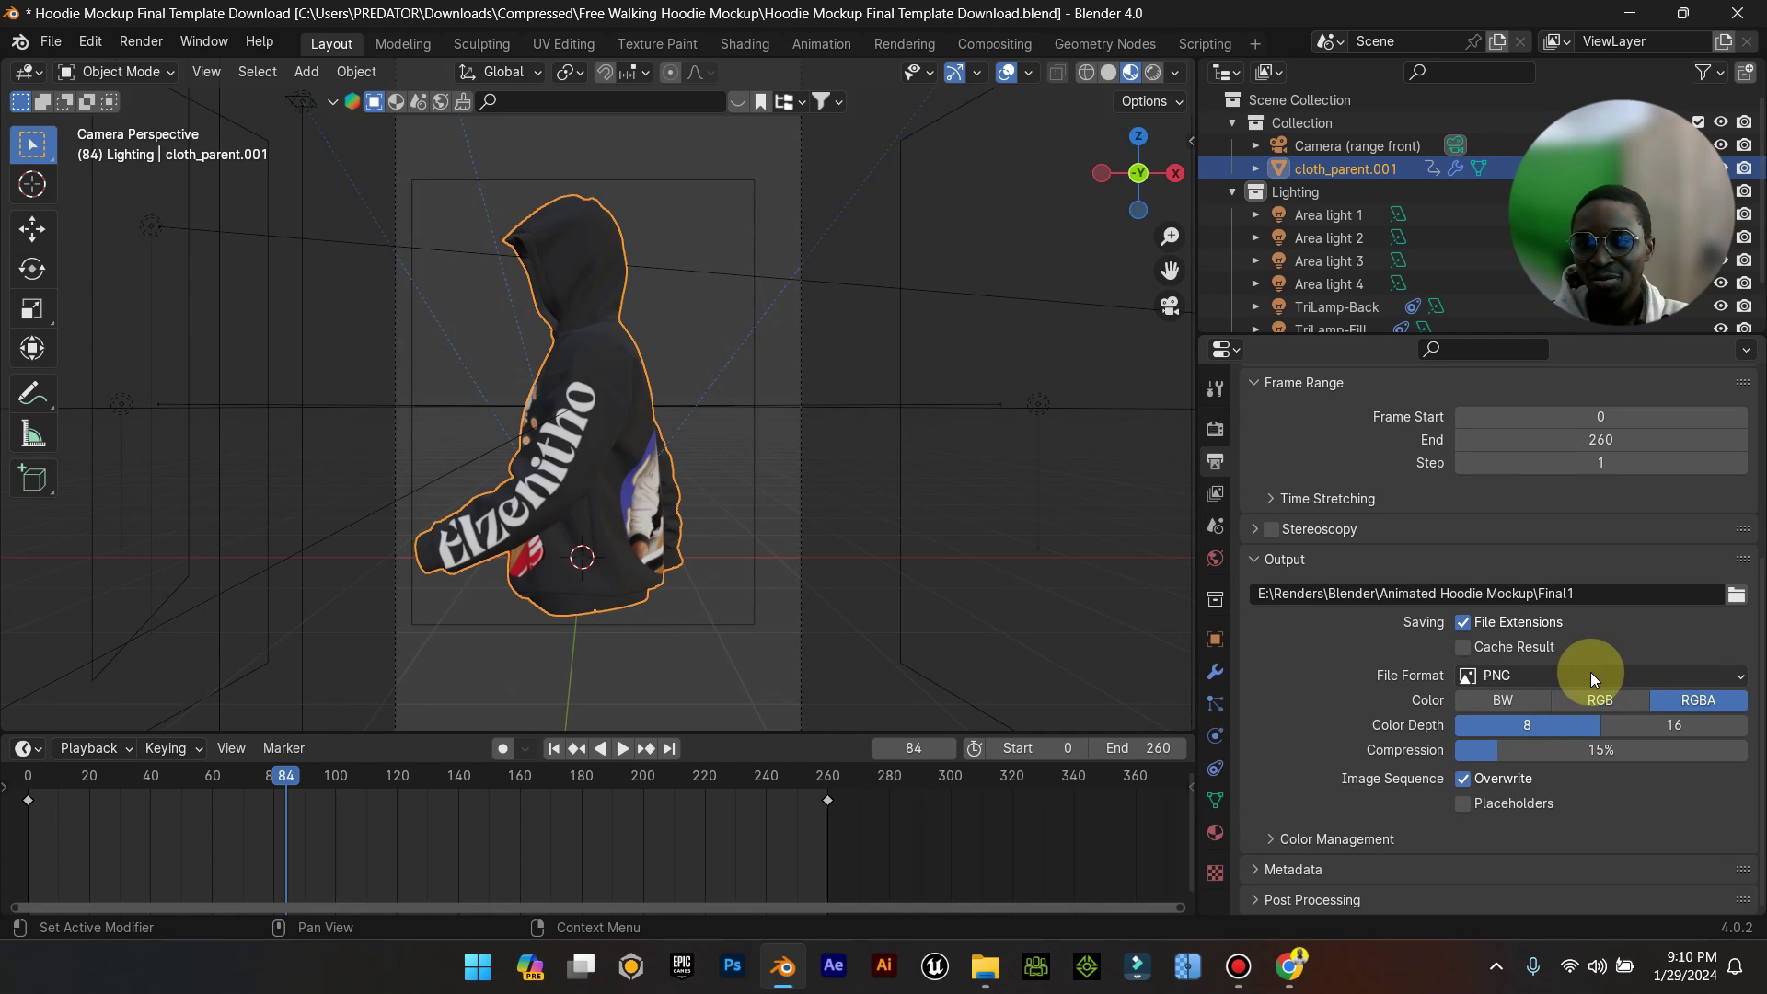
click(1592, 676)
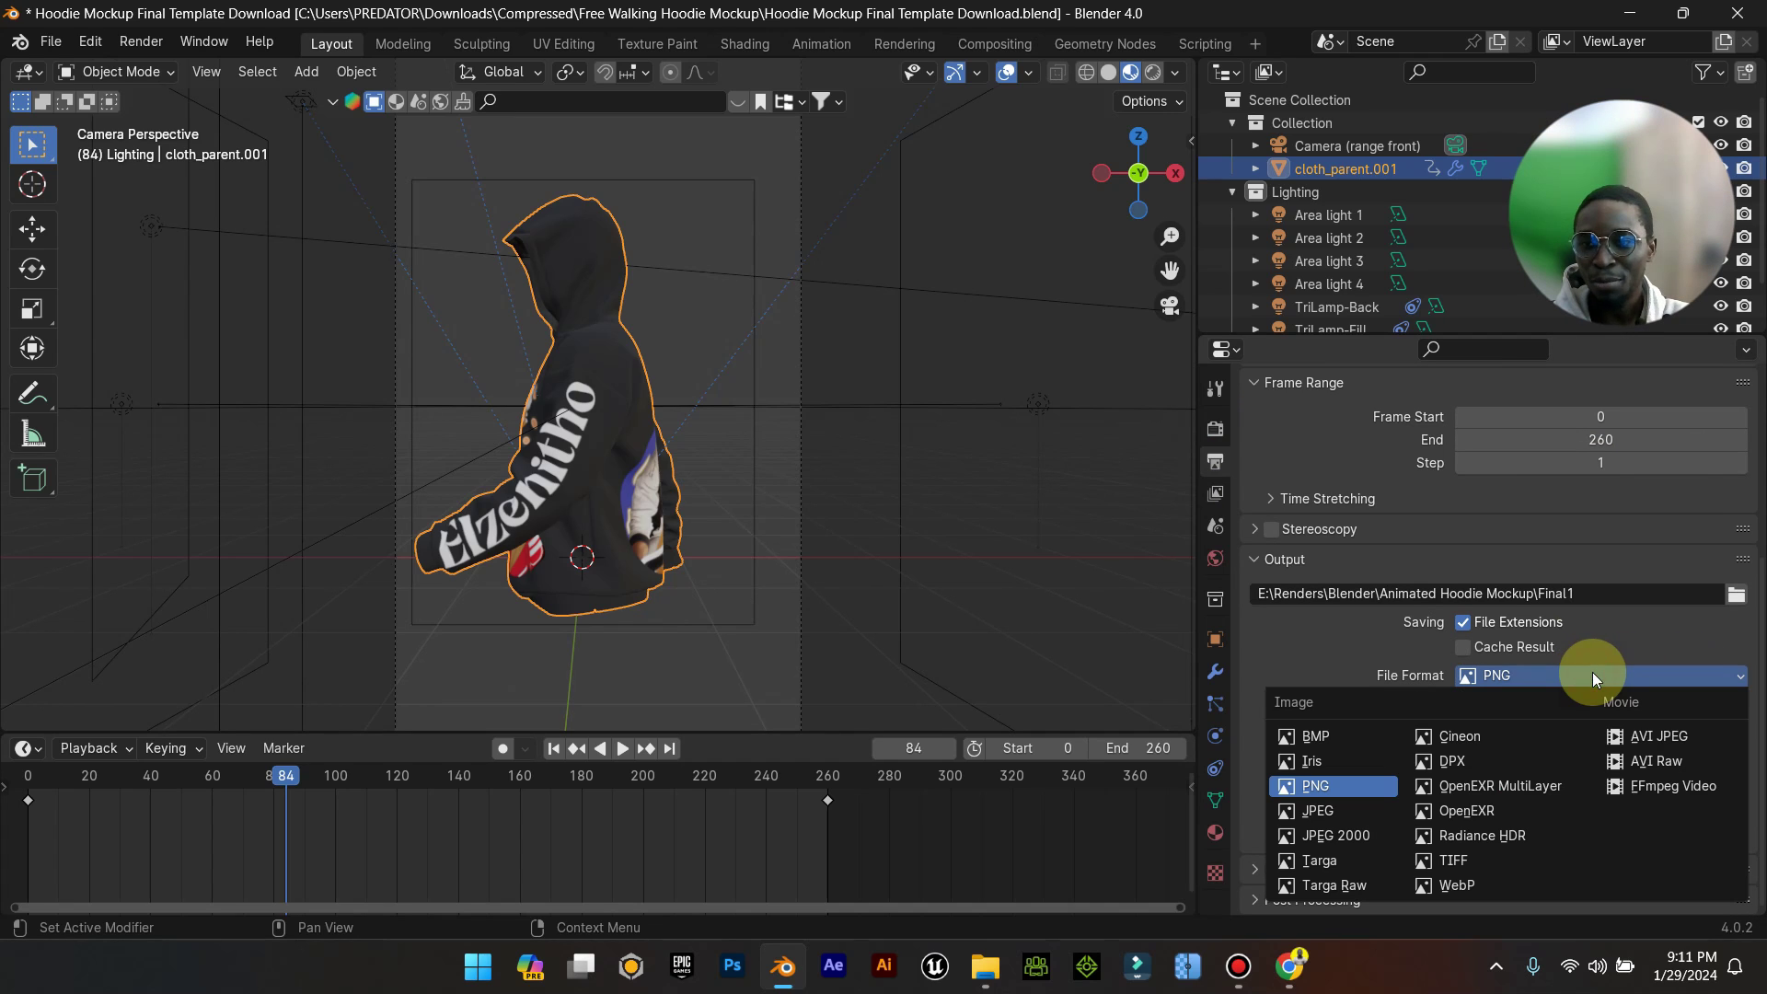
click(1677, 794)
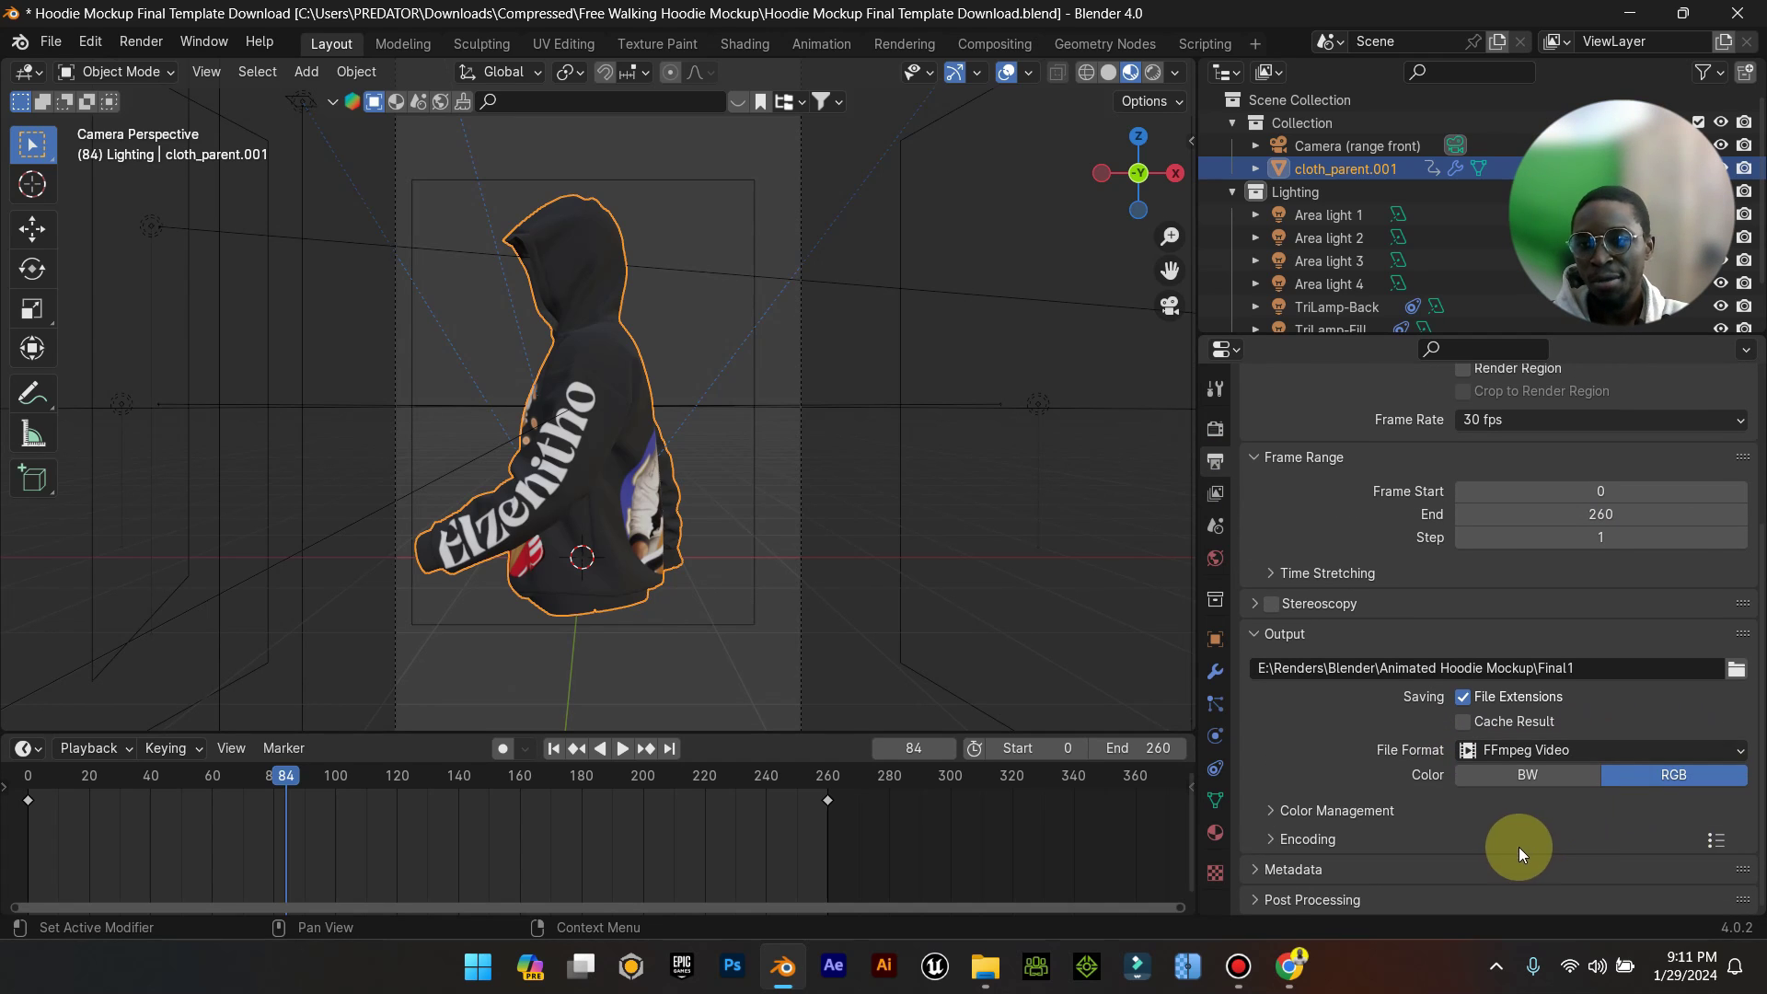
Expand the output's encoding settings and review the container, video codec and audio options.
click(1275, 809)
scroll(1460, 782, down, 5)
click(1276, 626)
click(1278, 829)
scroll(1515, 767, down, 5)
scroll(1536, 700, down, 4)
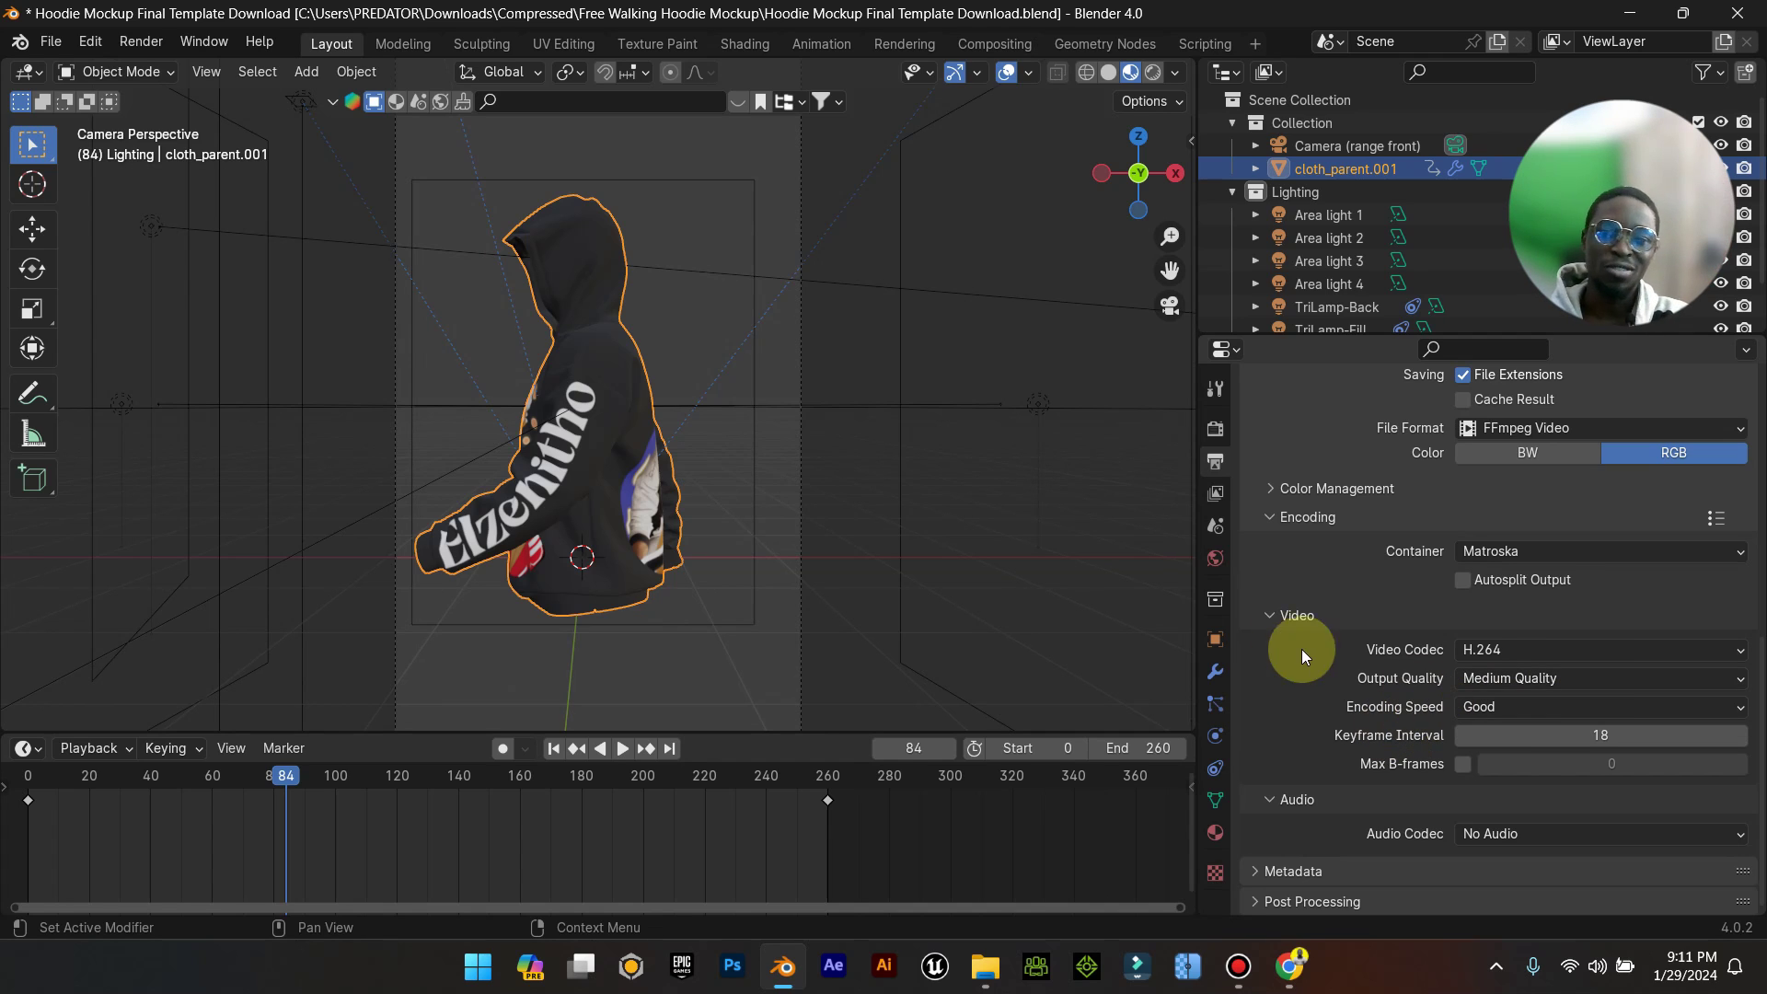
click(1266, 615)
scroll(1262, 615, up, 4)
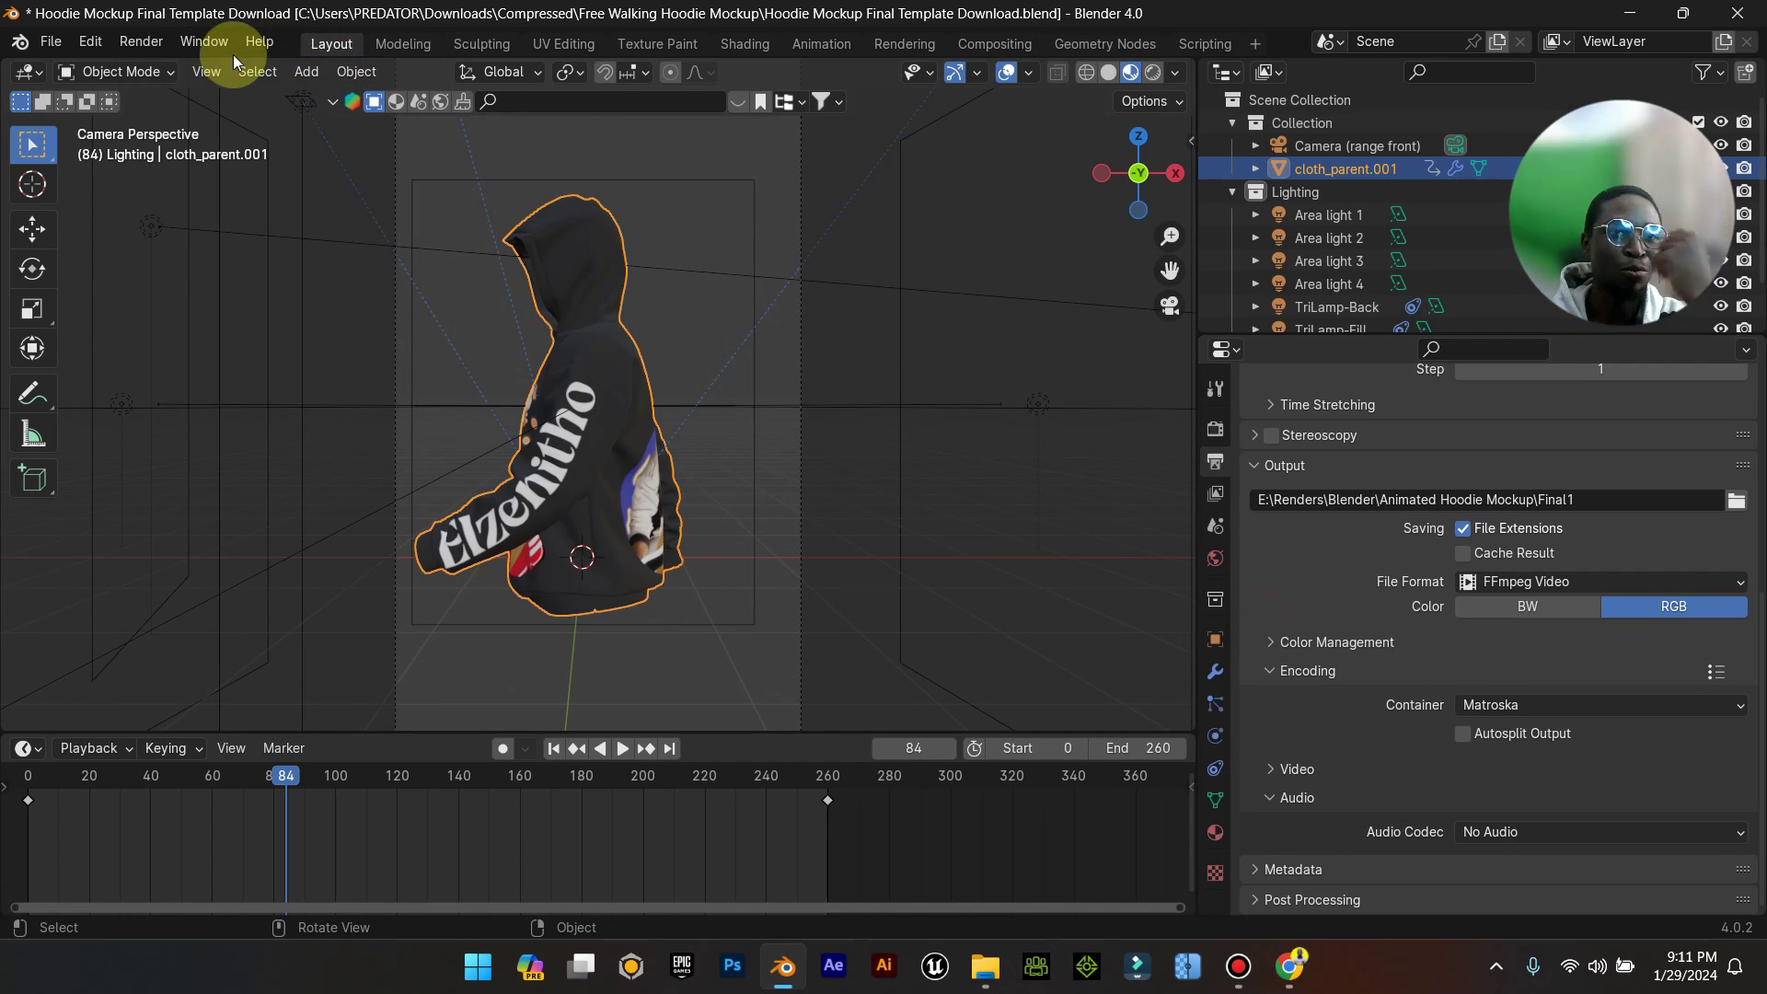
Start rendering the hoodie animation and close the render window.
click(143, 42)
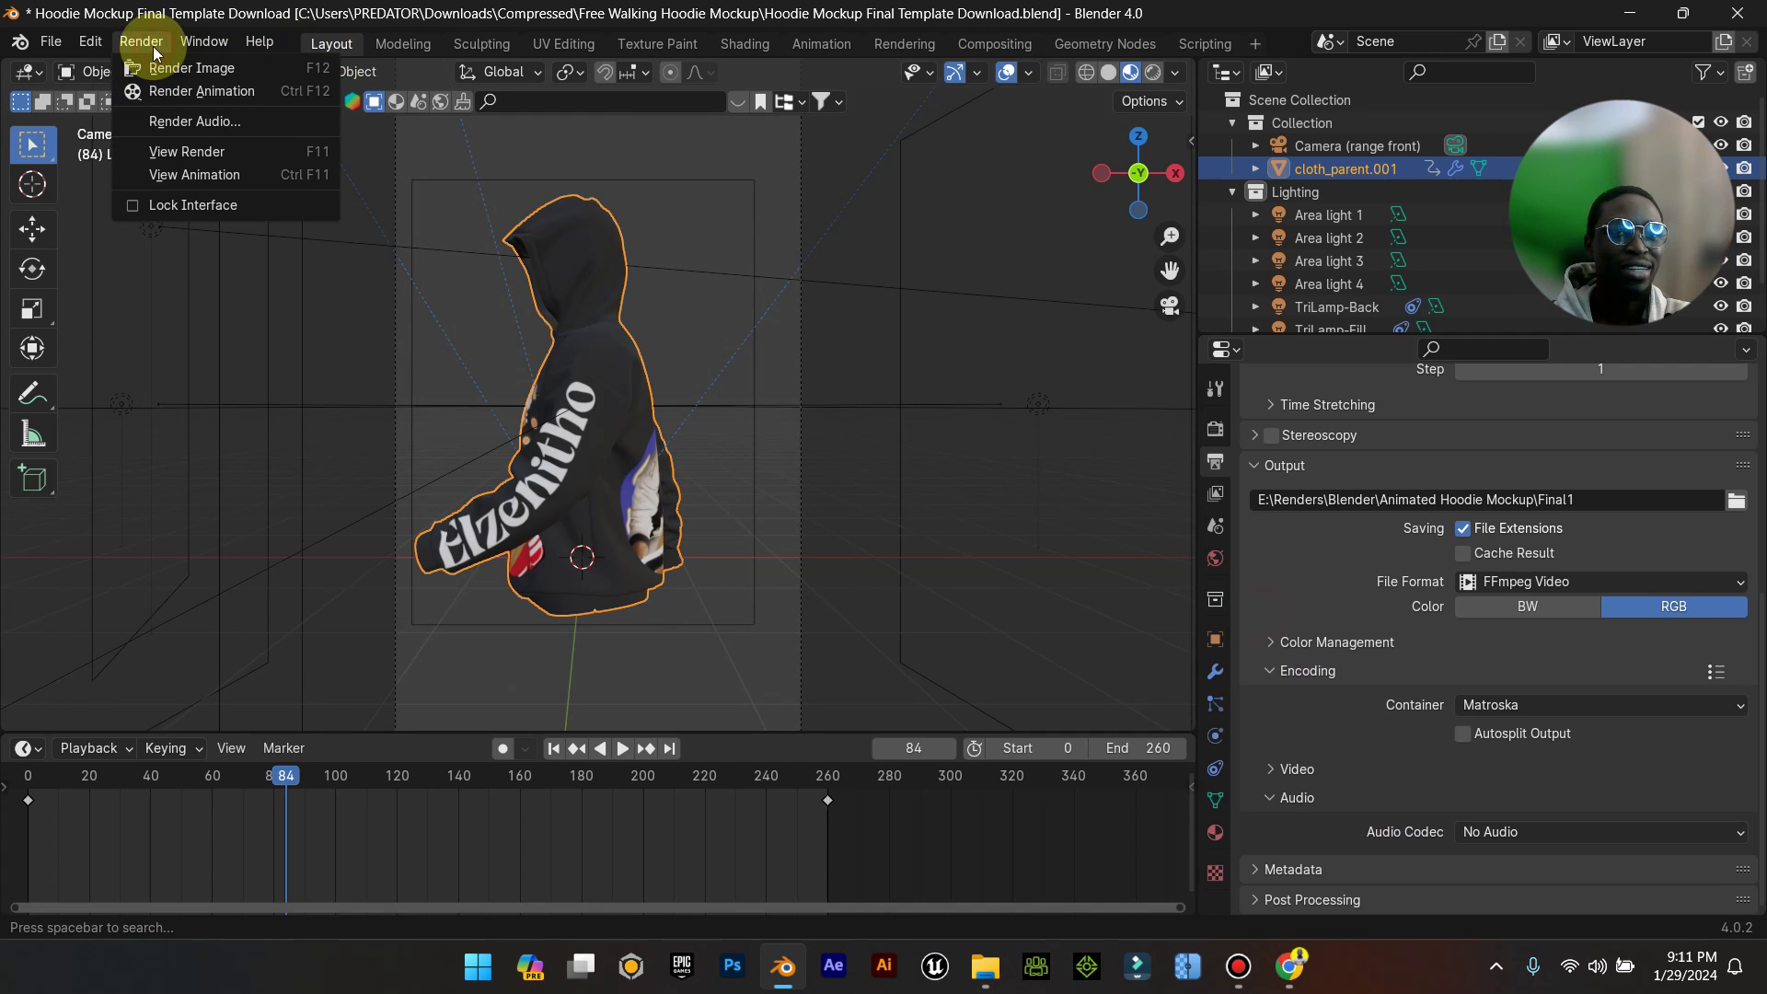
click(247, 94)
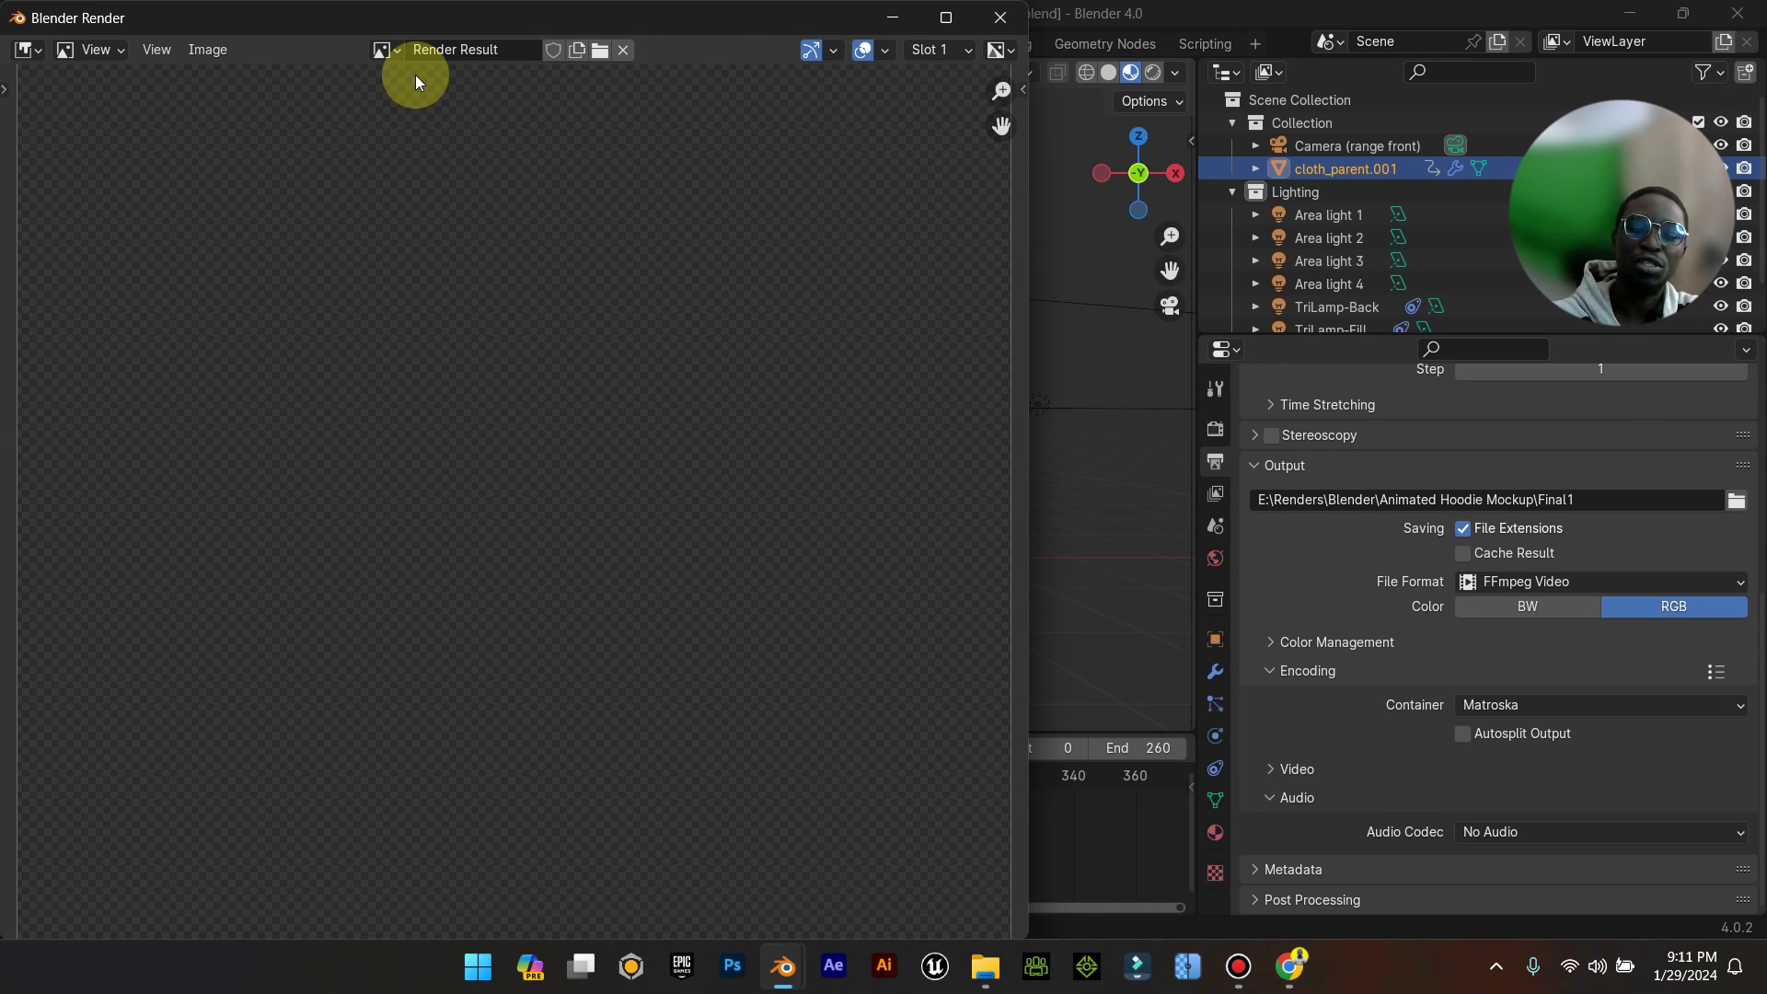
key(F12)
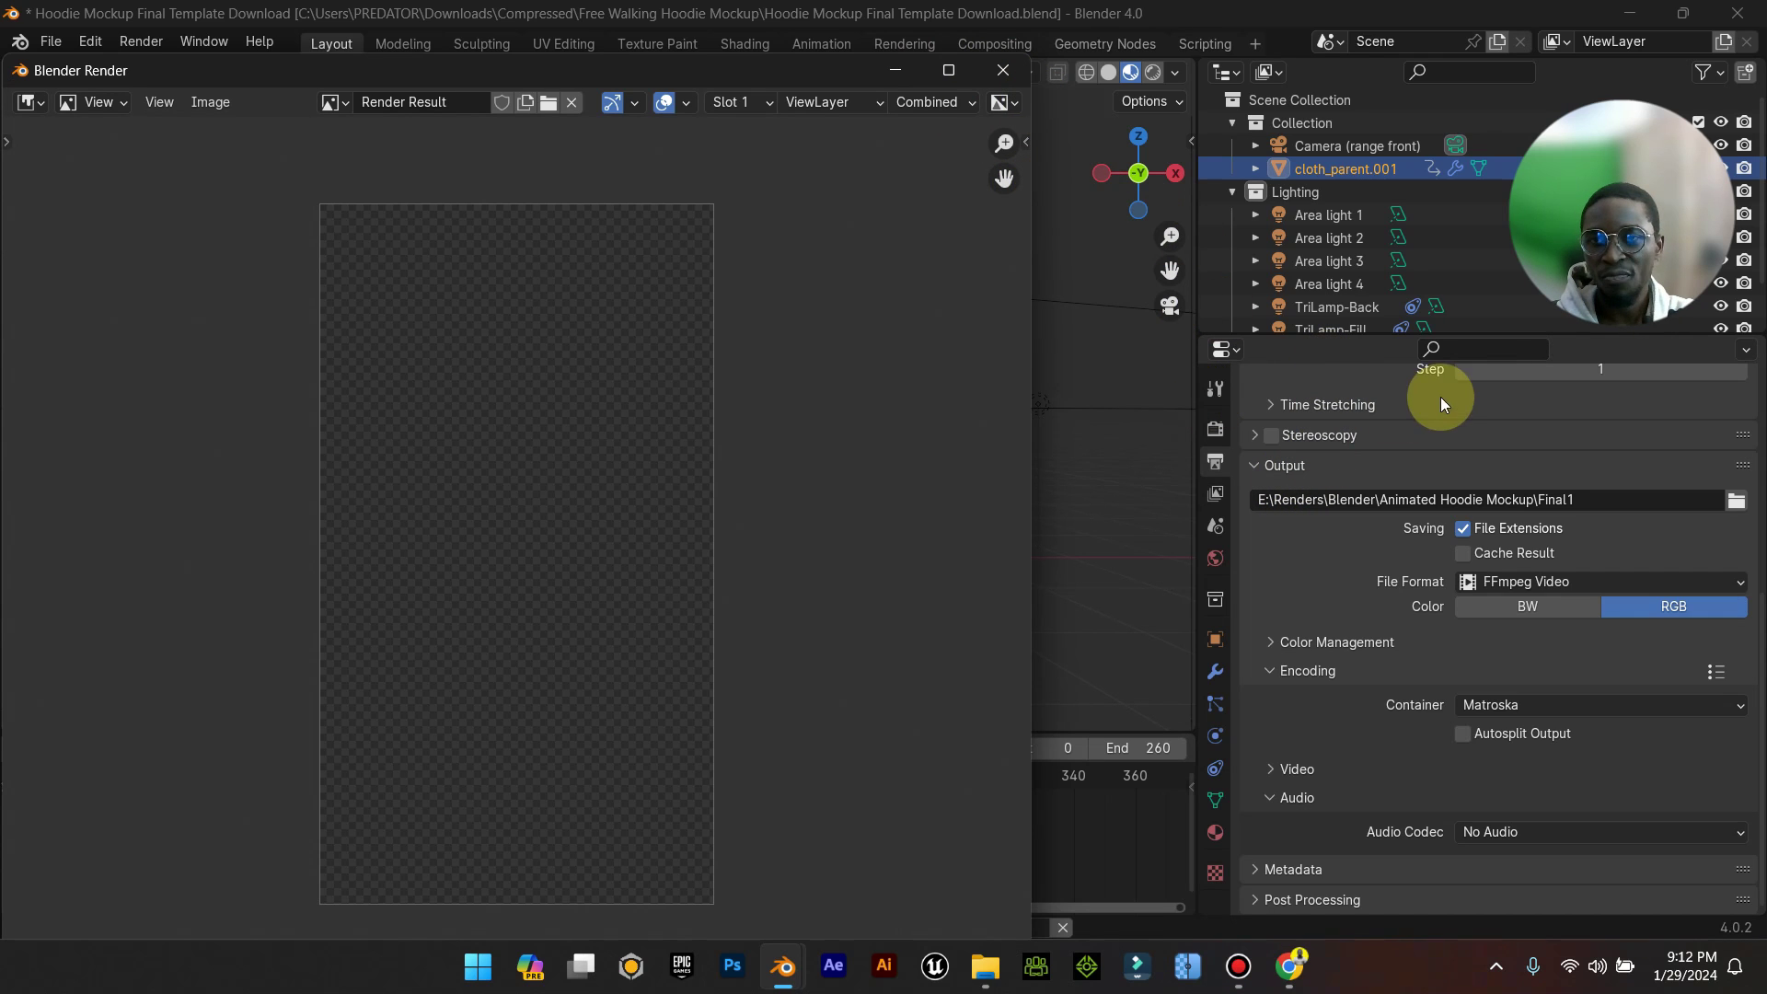
drag(1701, 123, 1645, 75)
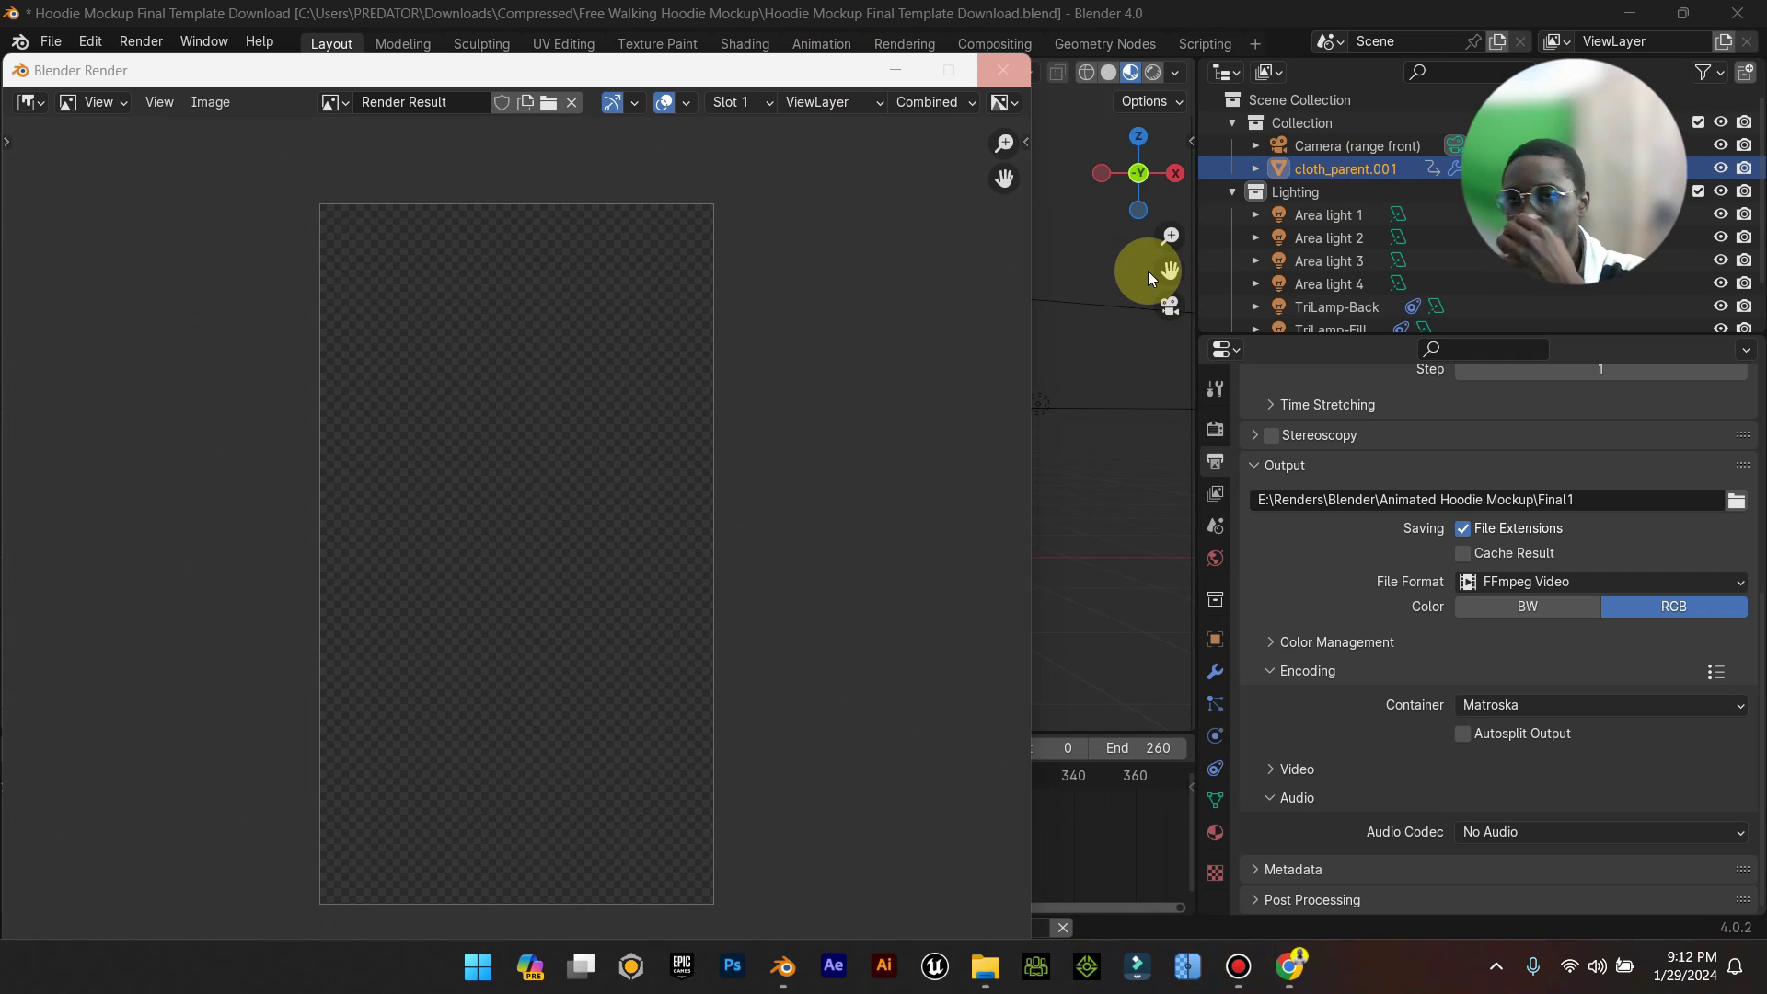
key(F12)
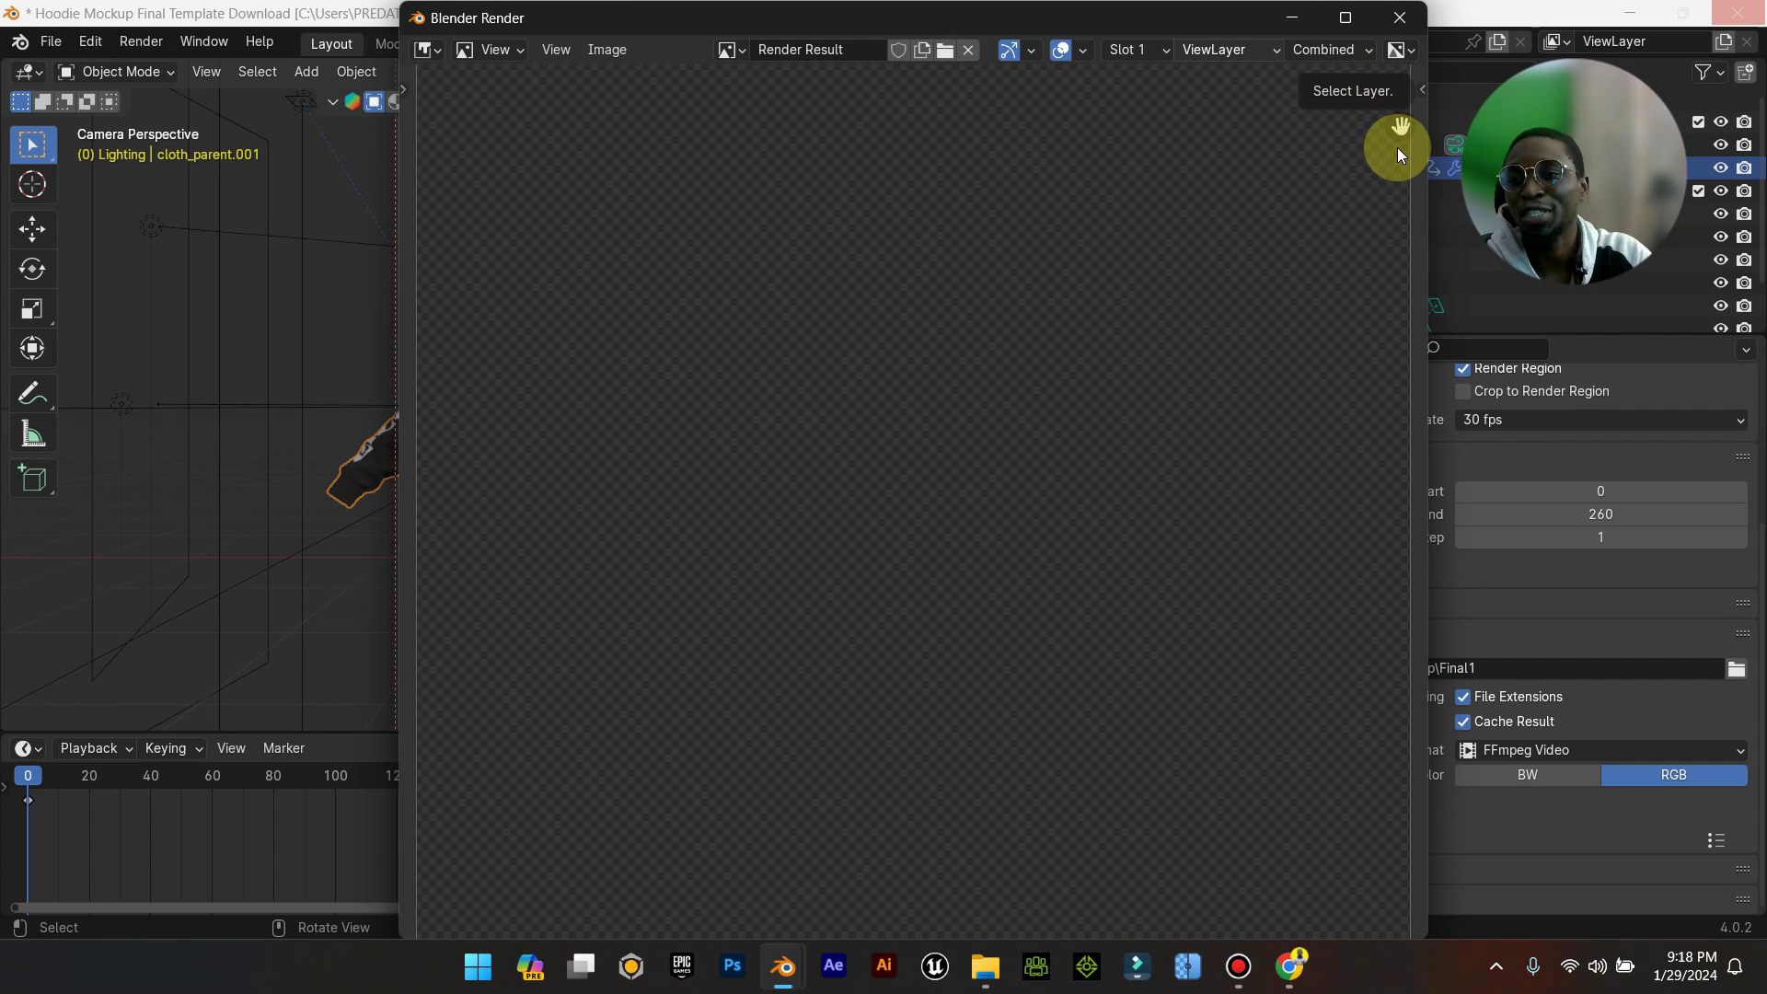
key(Escape)
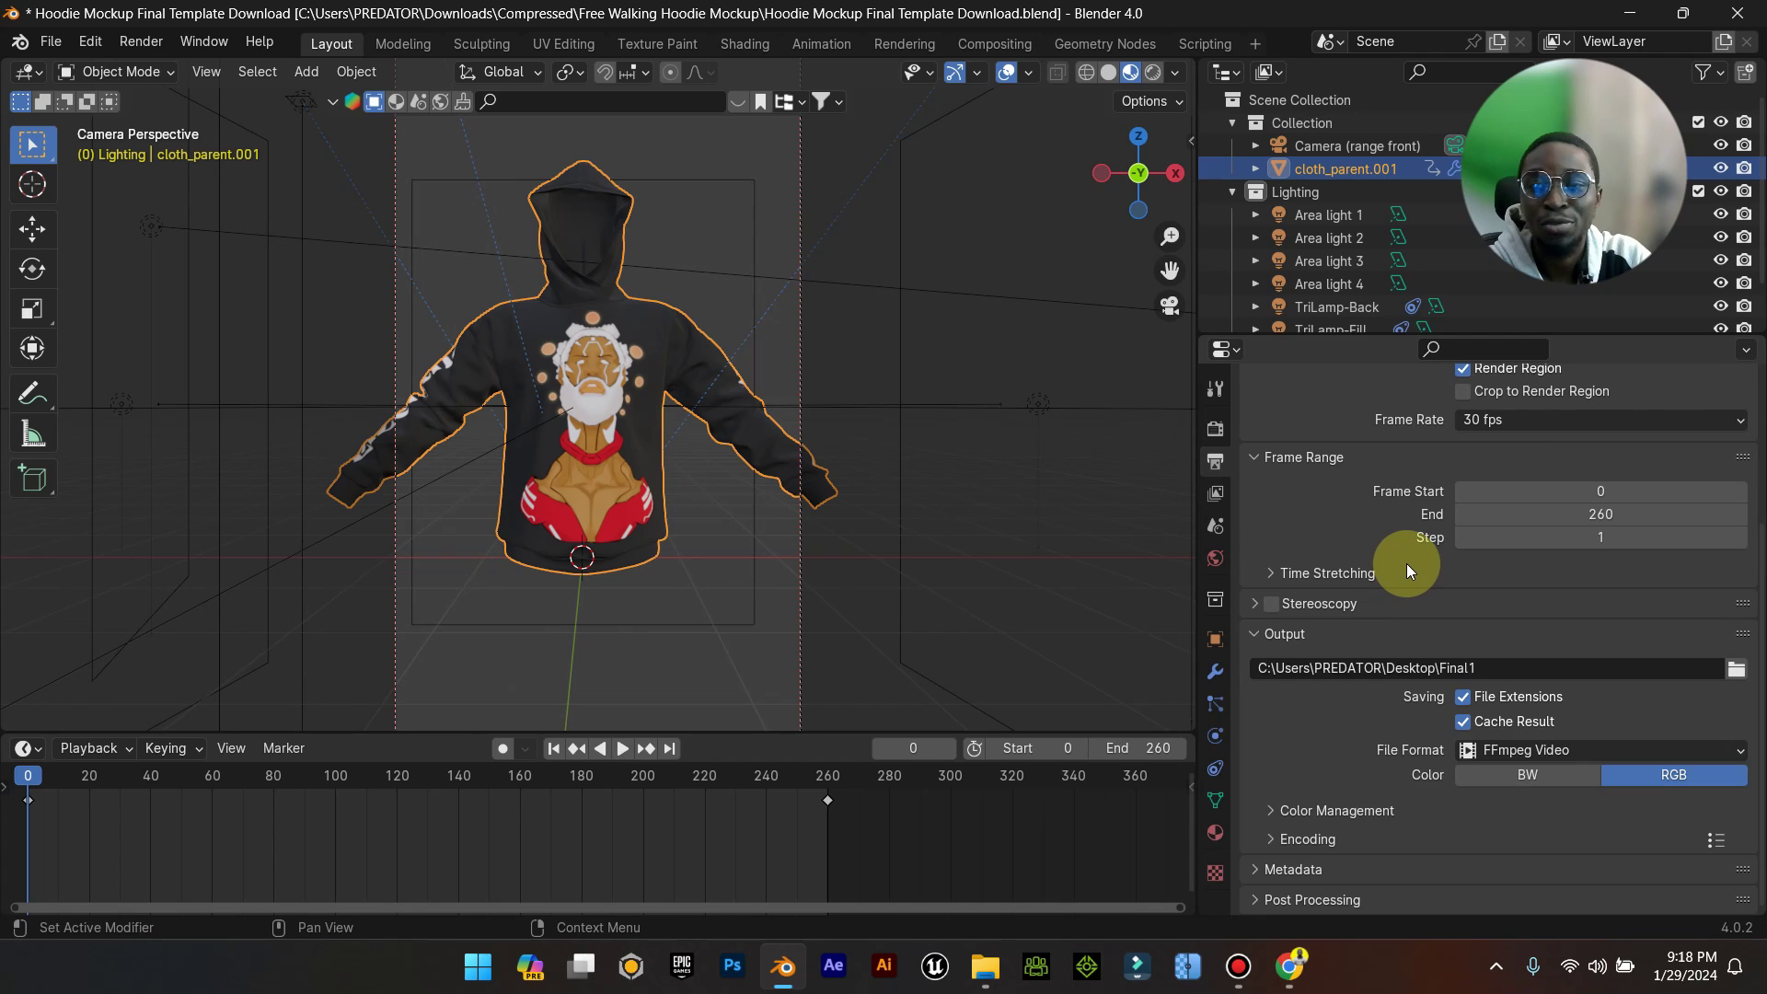
Review the scene's resolution, render region, frame range, output path and saving options.
scroll(1406, 563, up, 2)
scroll(1406, 564, up, 3)
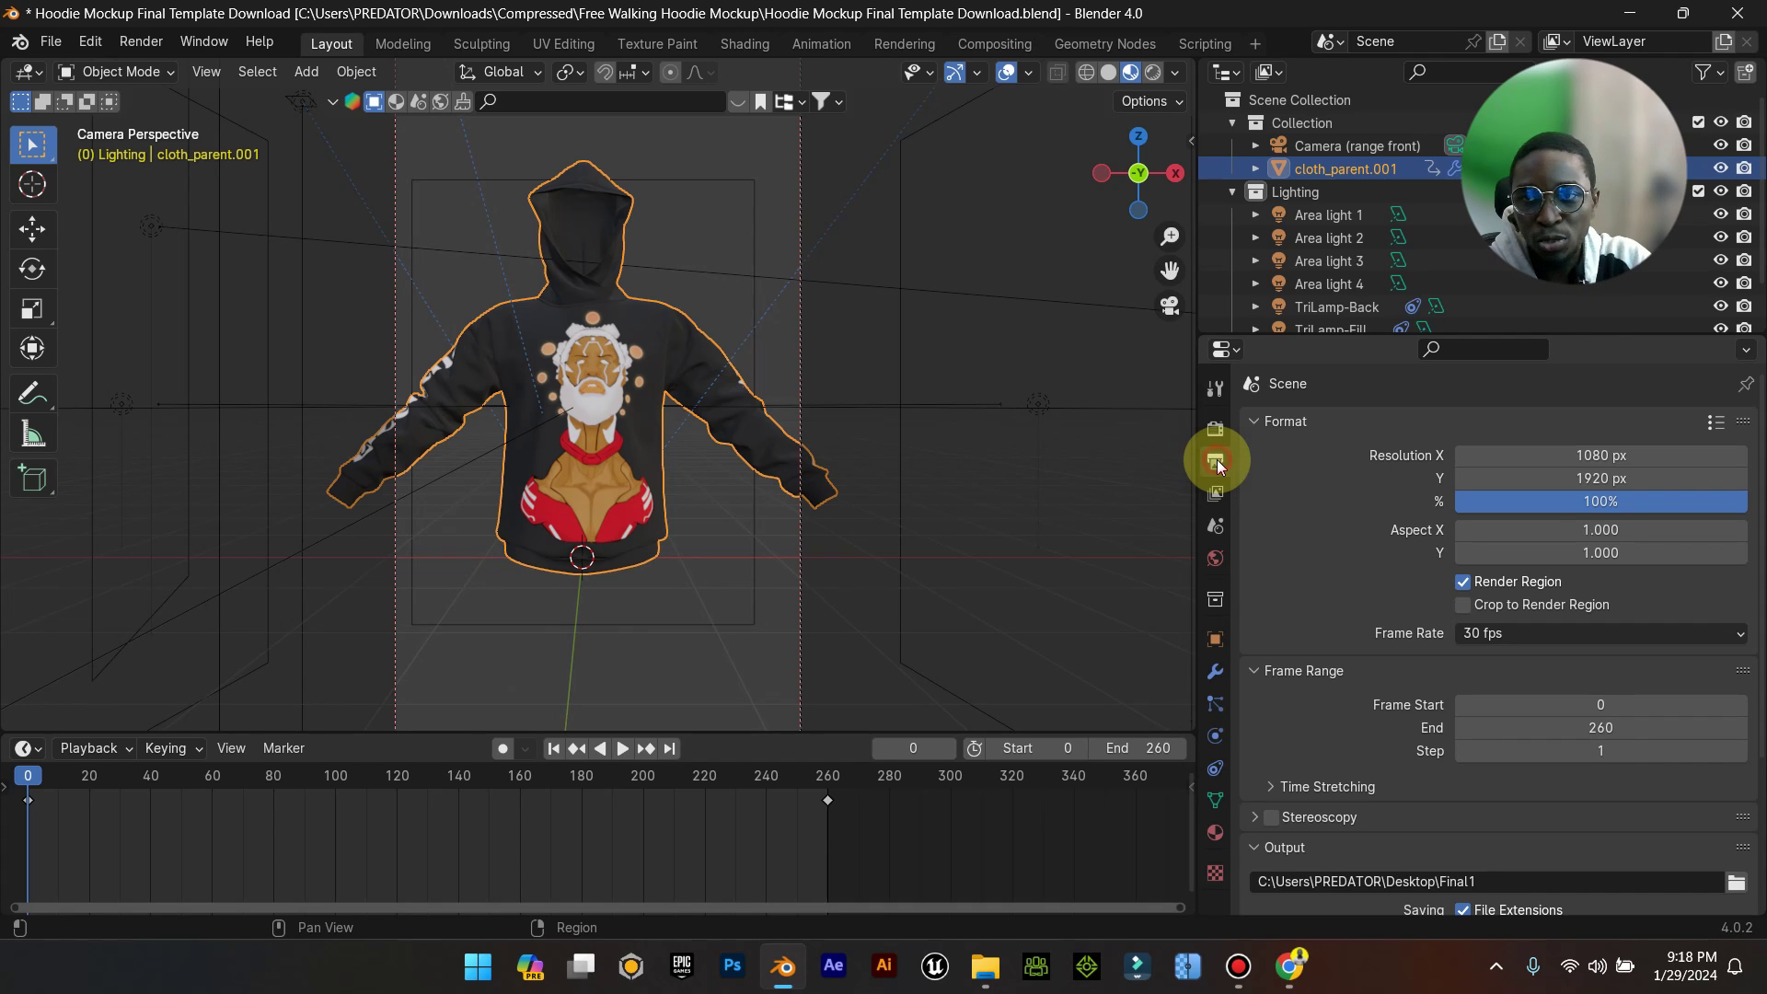
scroll(1397, 526, down, 3)
scroll(1473, 543, down, 2)
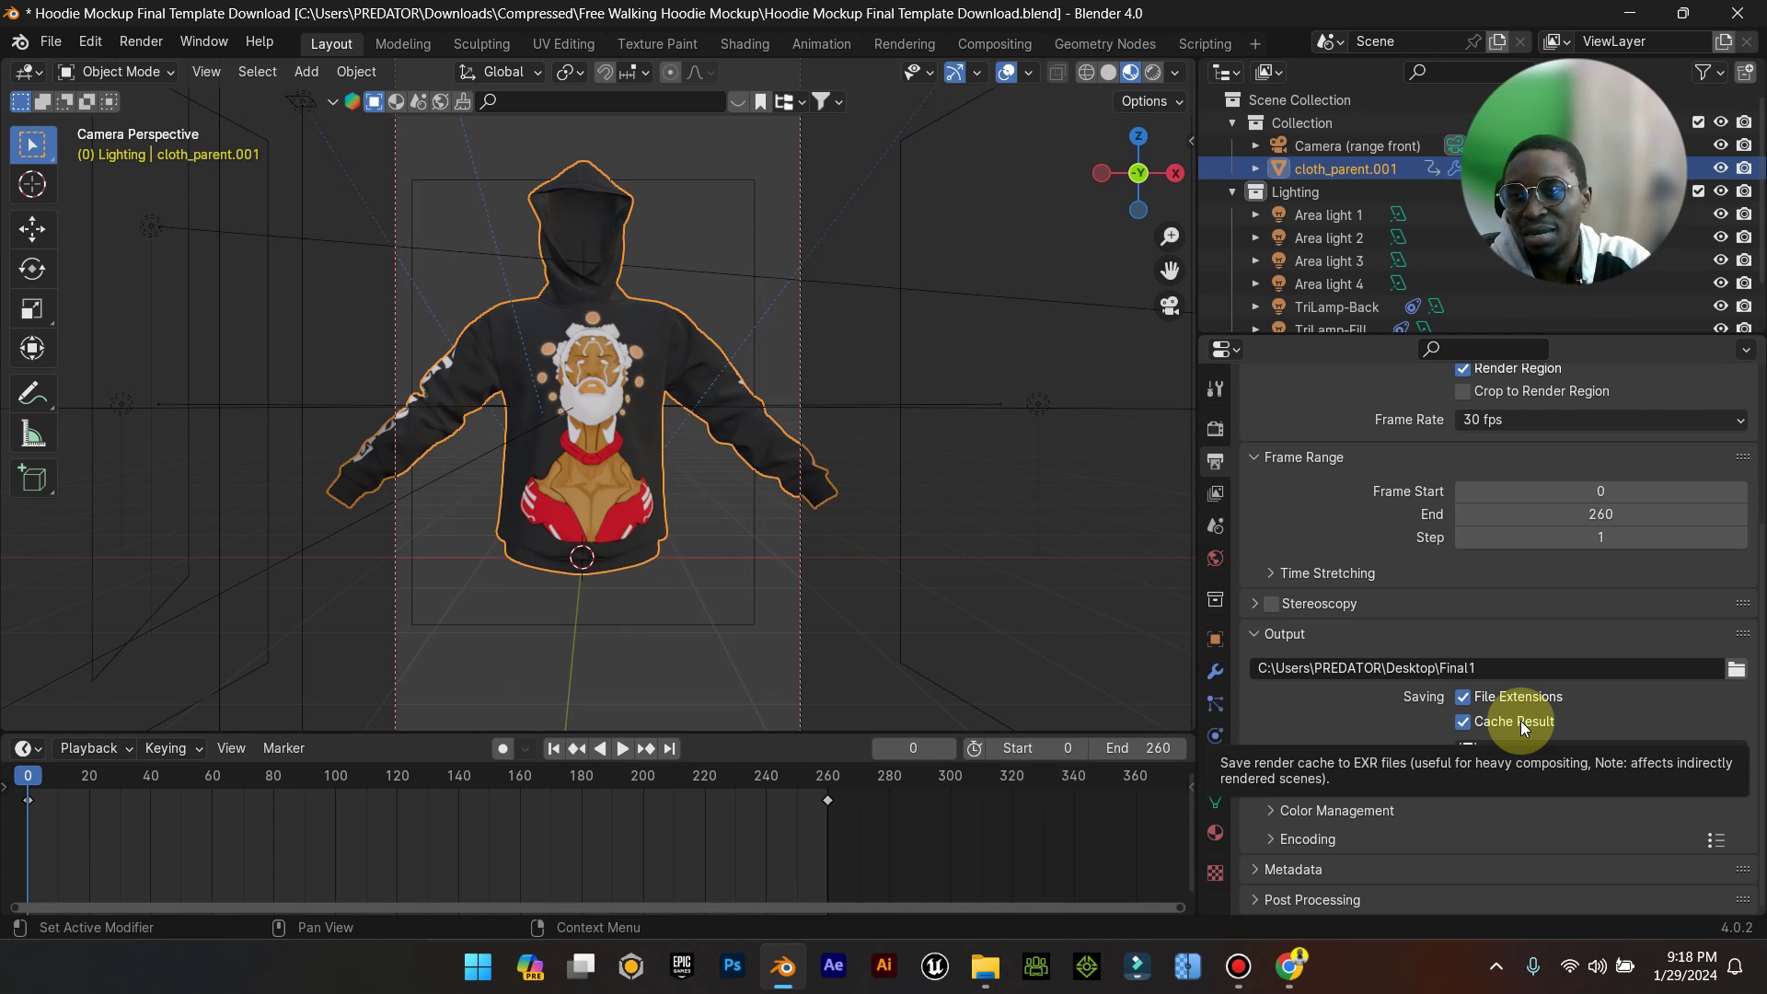
scroll(1620, 718, up, 5)
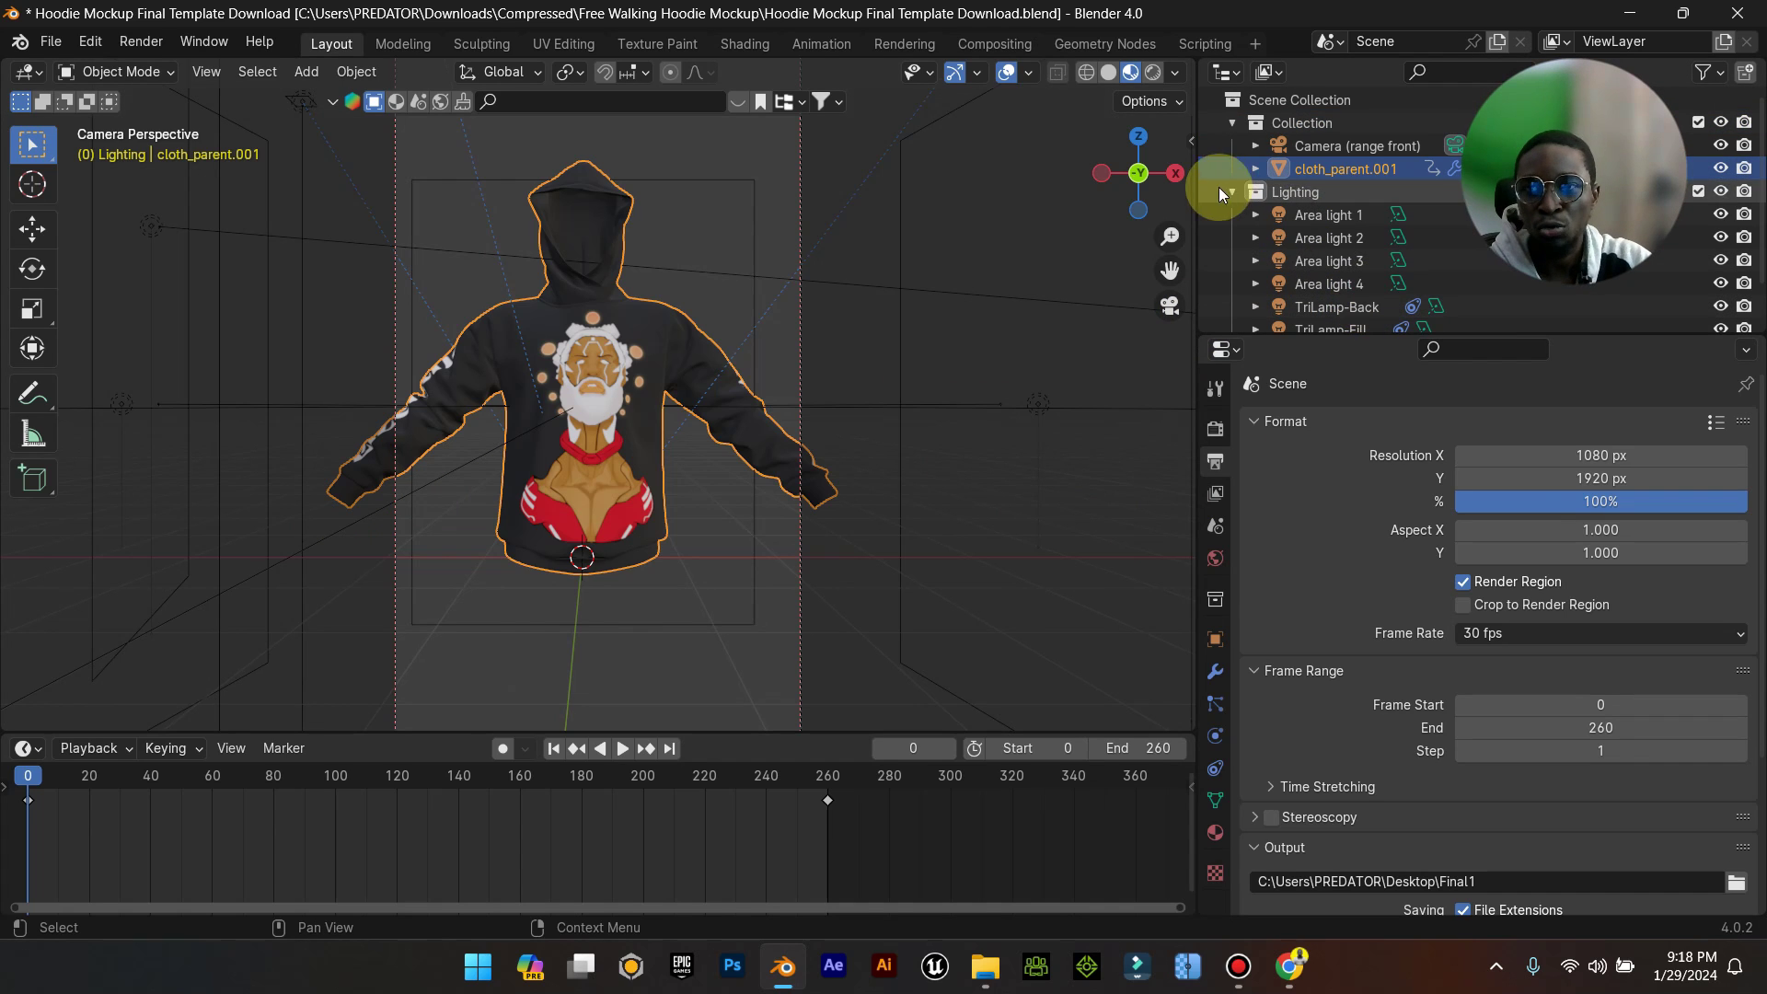
Select the range front camera and look over its transform values and the viewport's view lock options.
click(1278, 146)
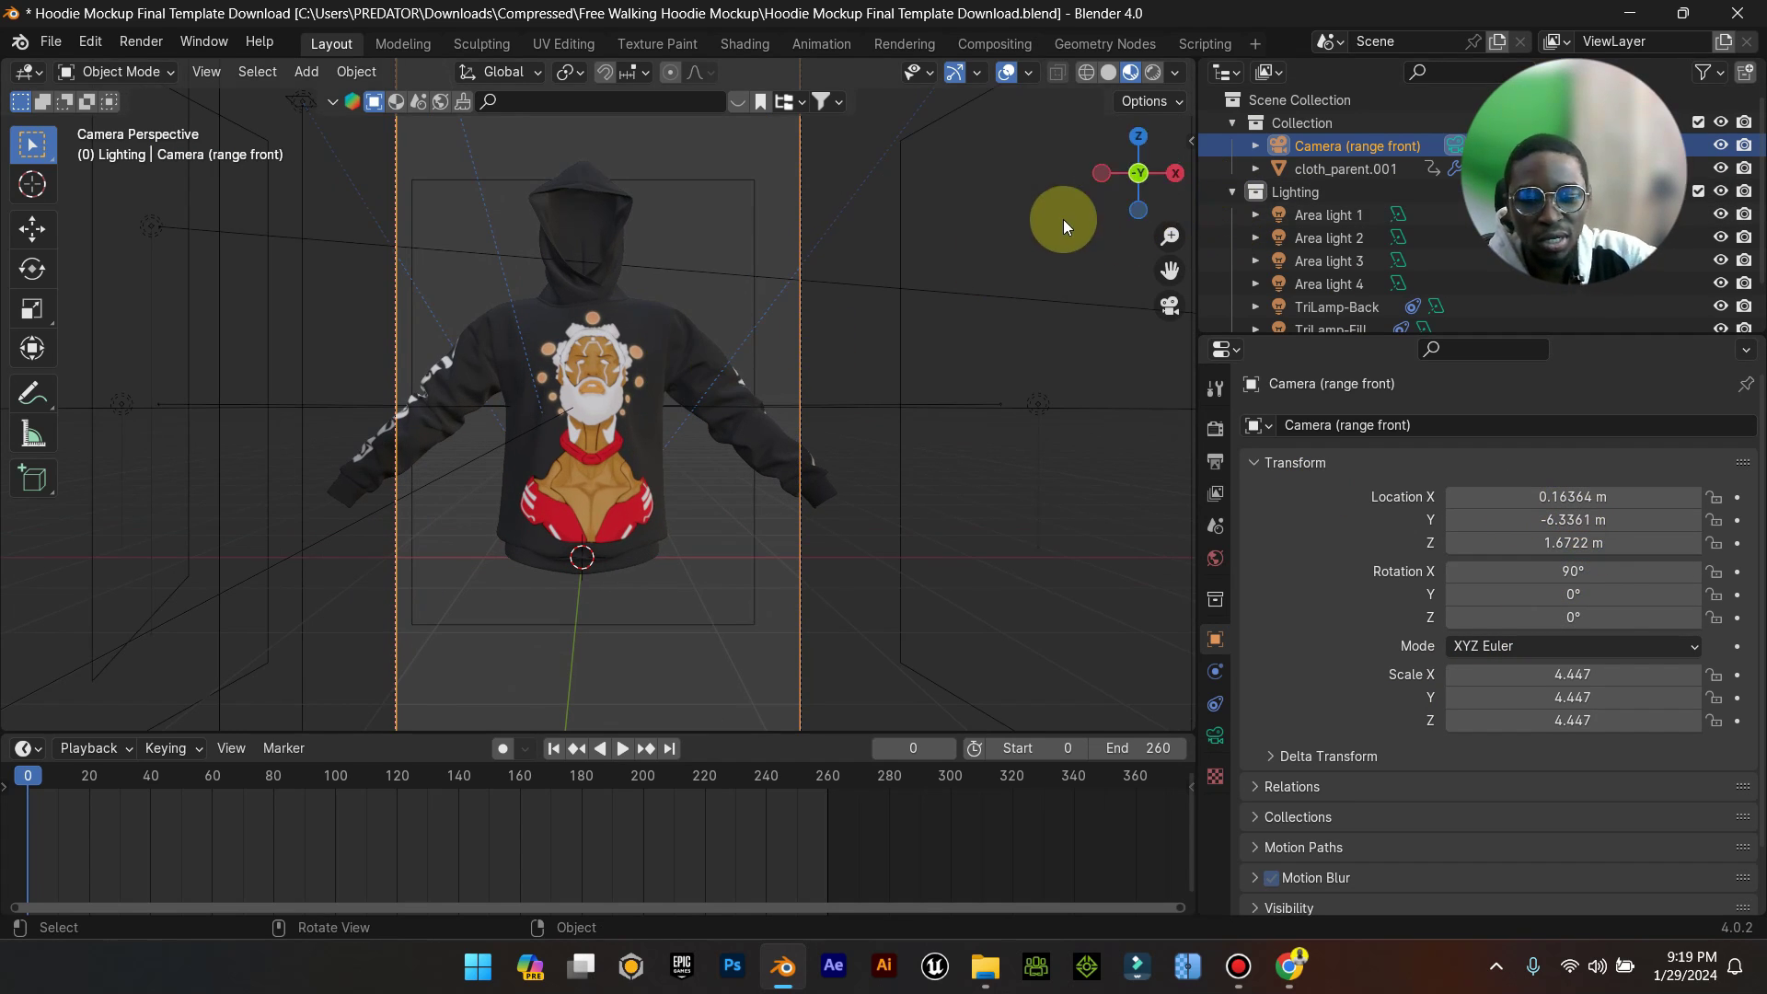
key(n)
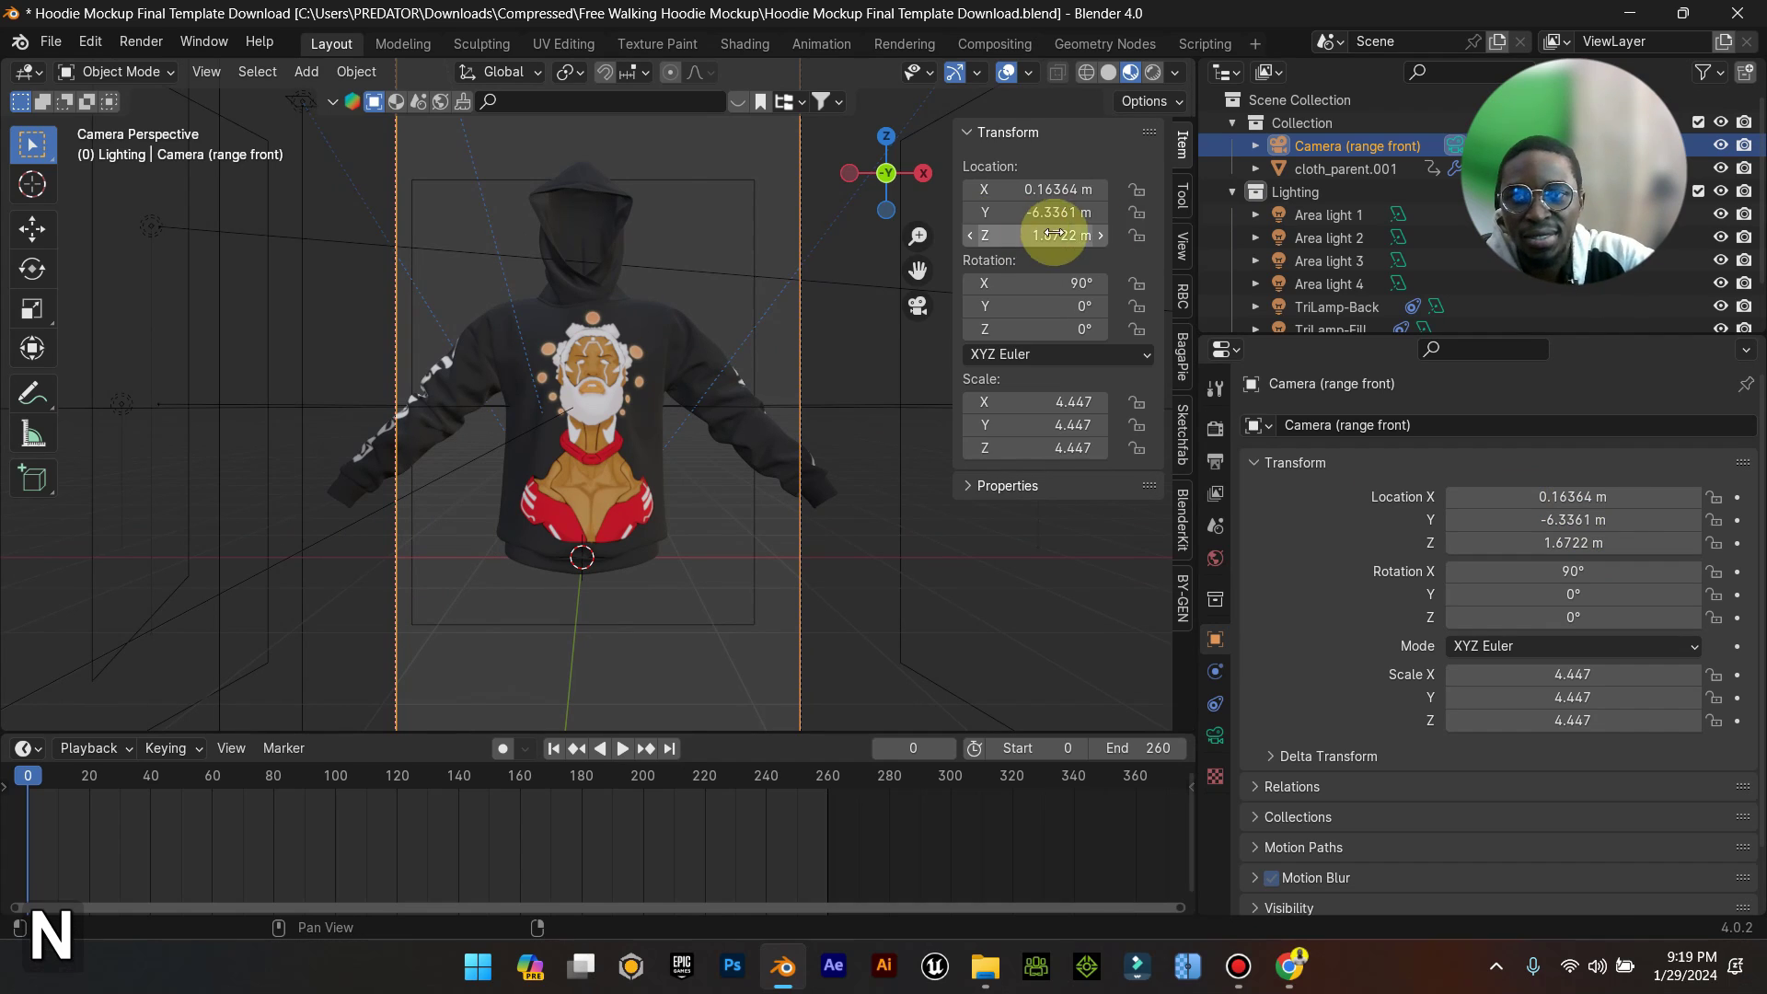
click(1186, 248)
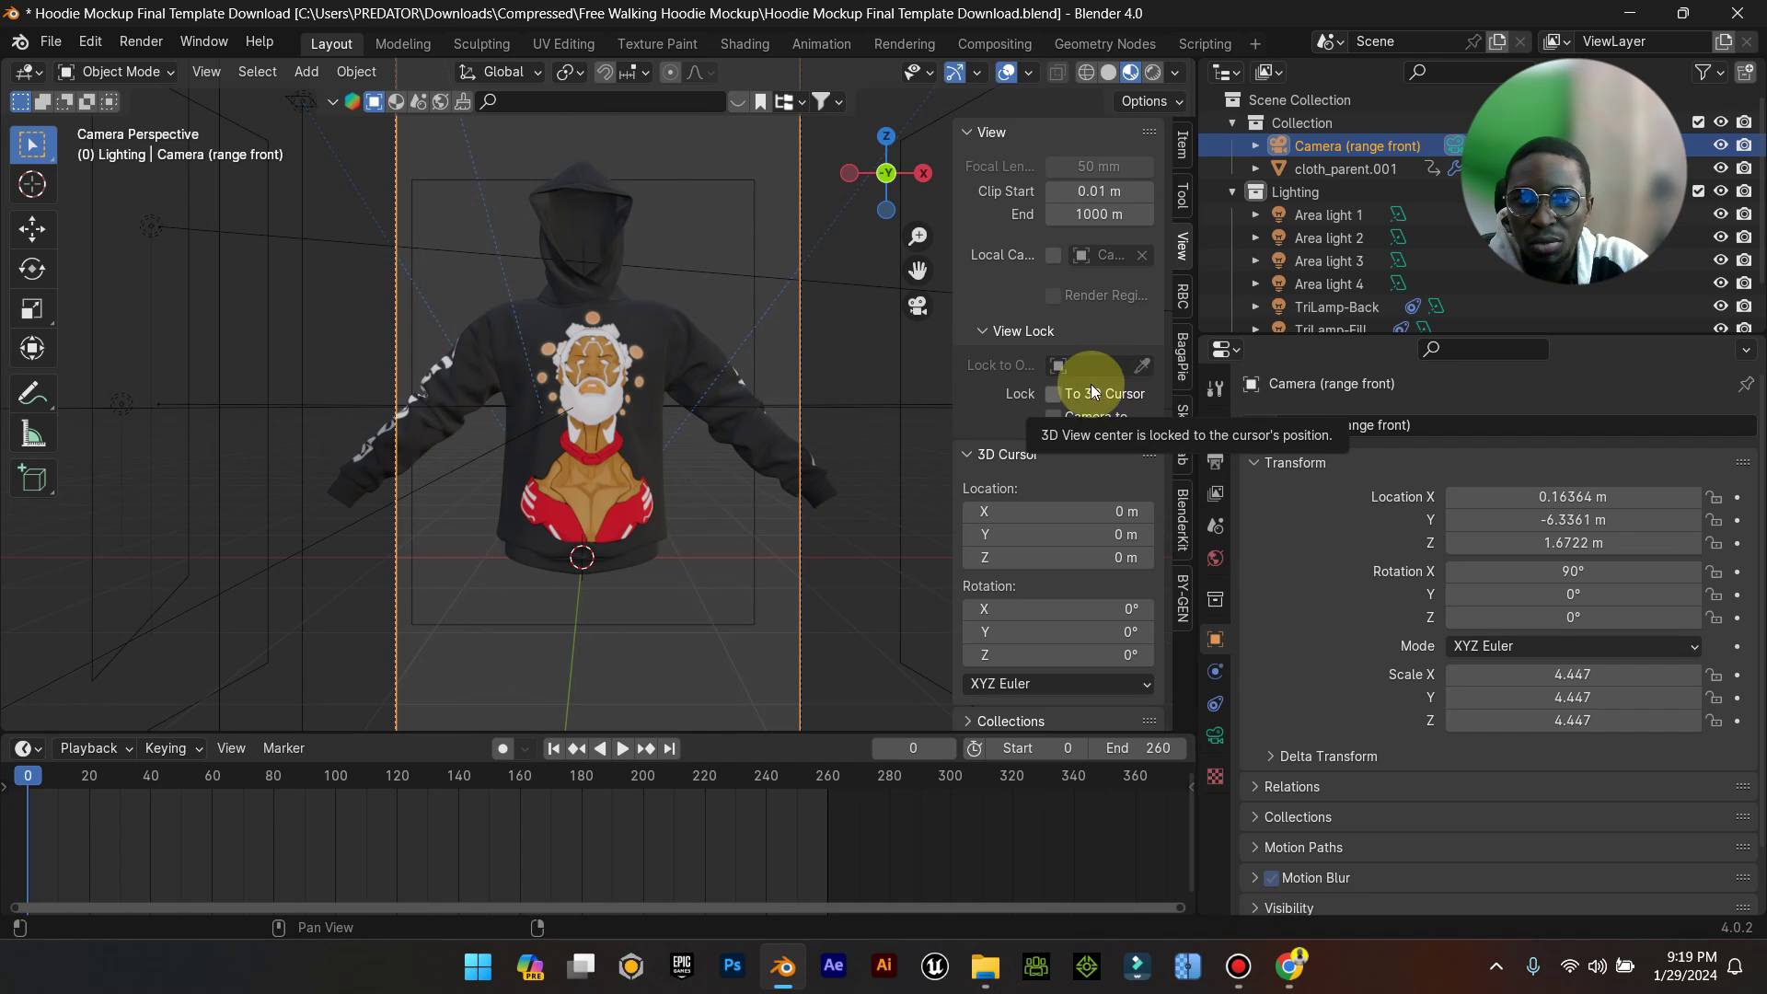
key(n)
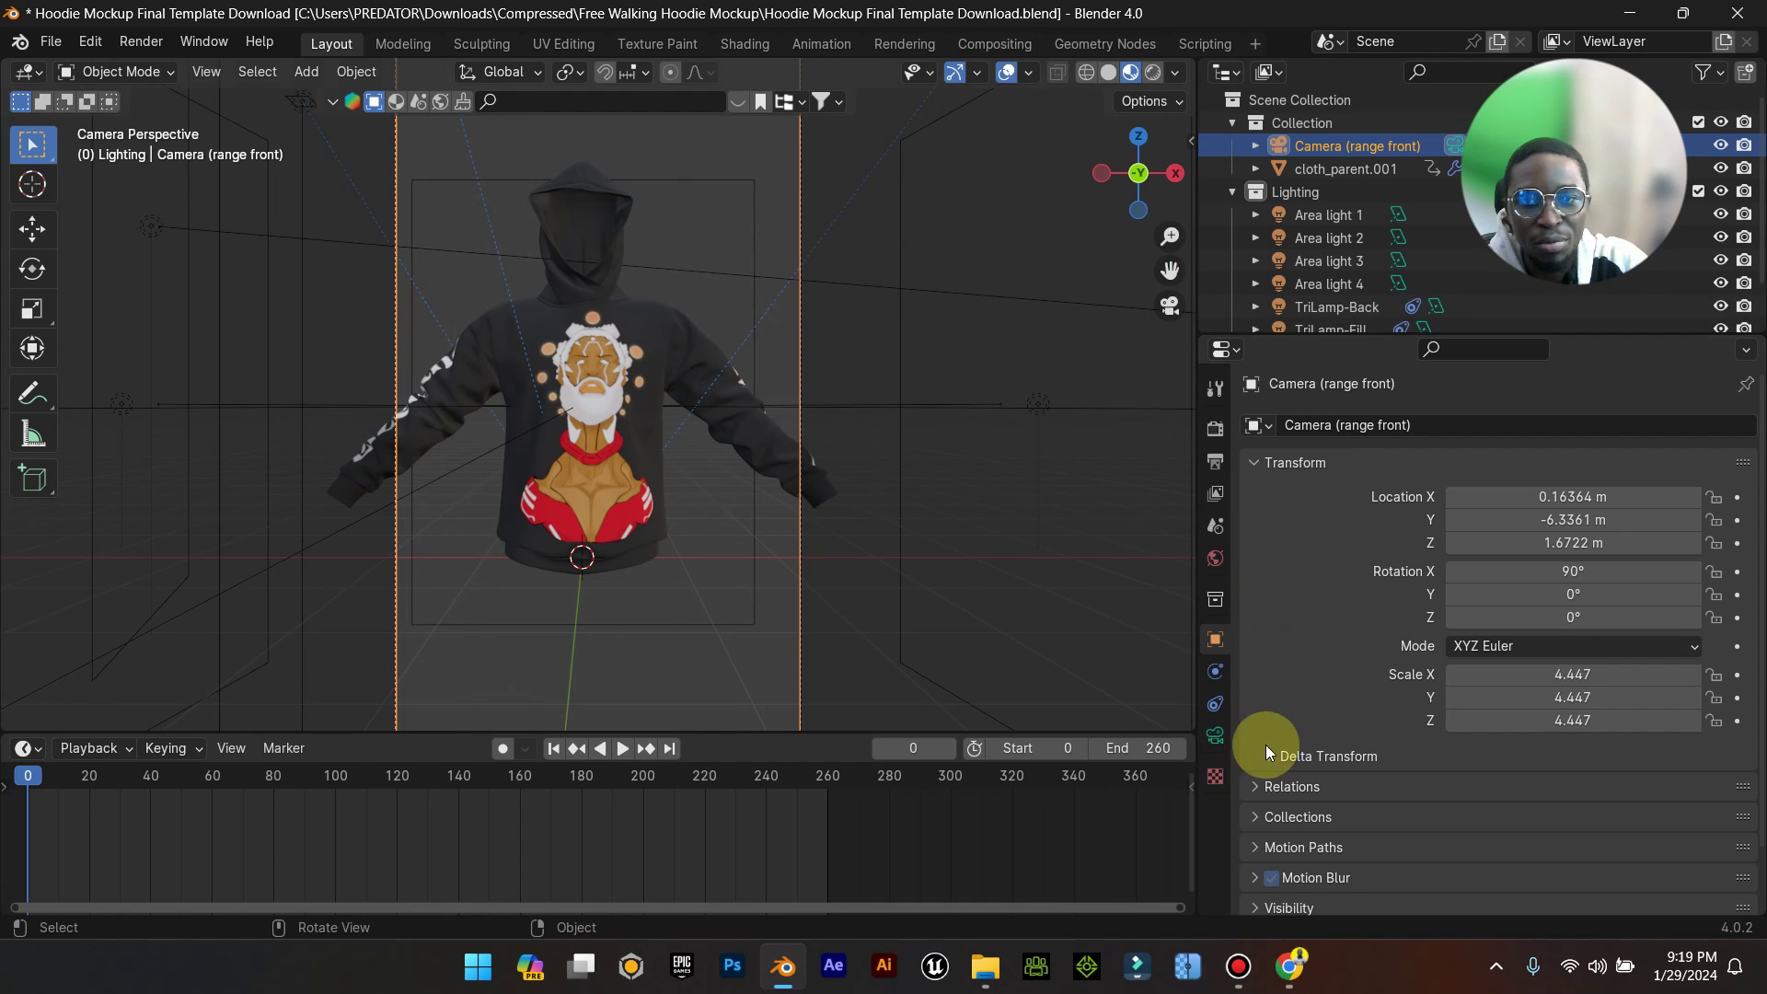
Set the selected camera's lens focal length to 22 mm to frame the hoodie from farther out.
click(1215, 736)
click(1562, 533)
text(35)
key(Return)
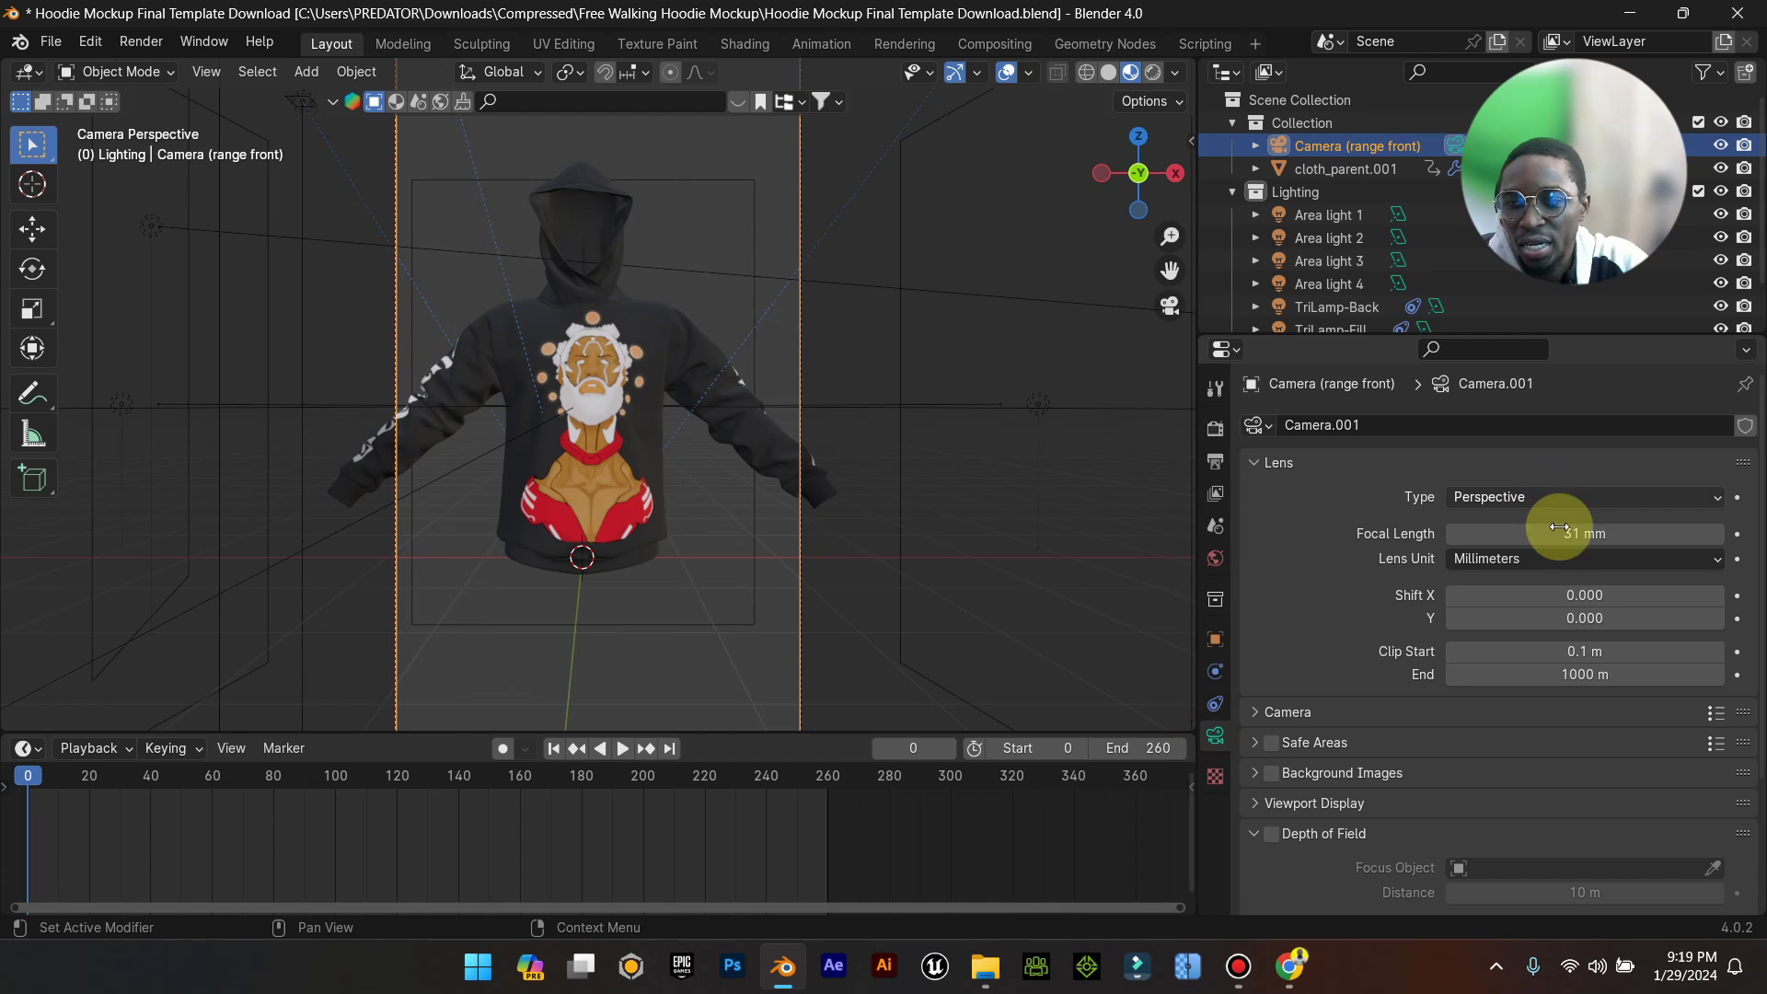
drag(1583, 533, 1464, 533)
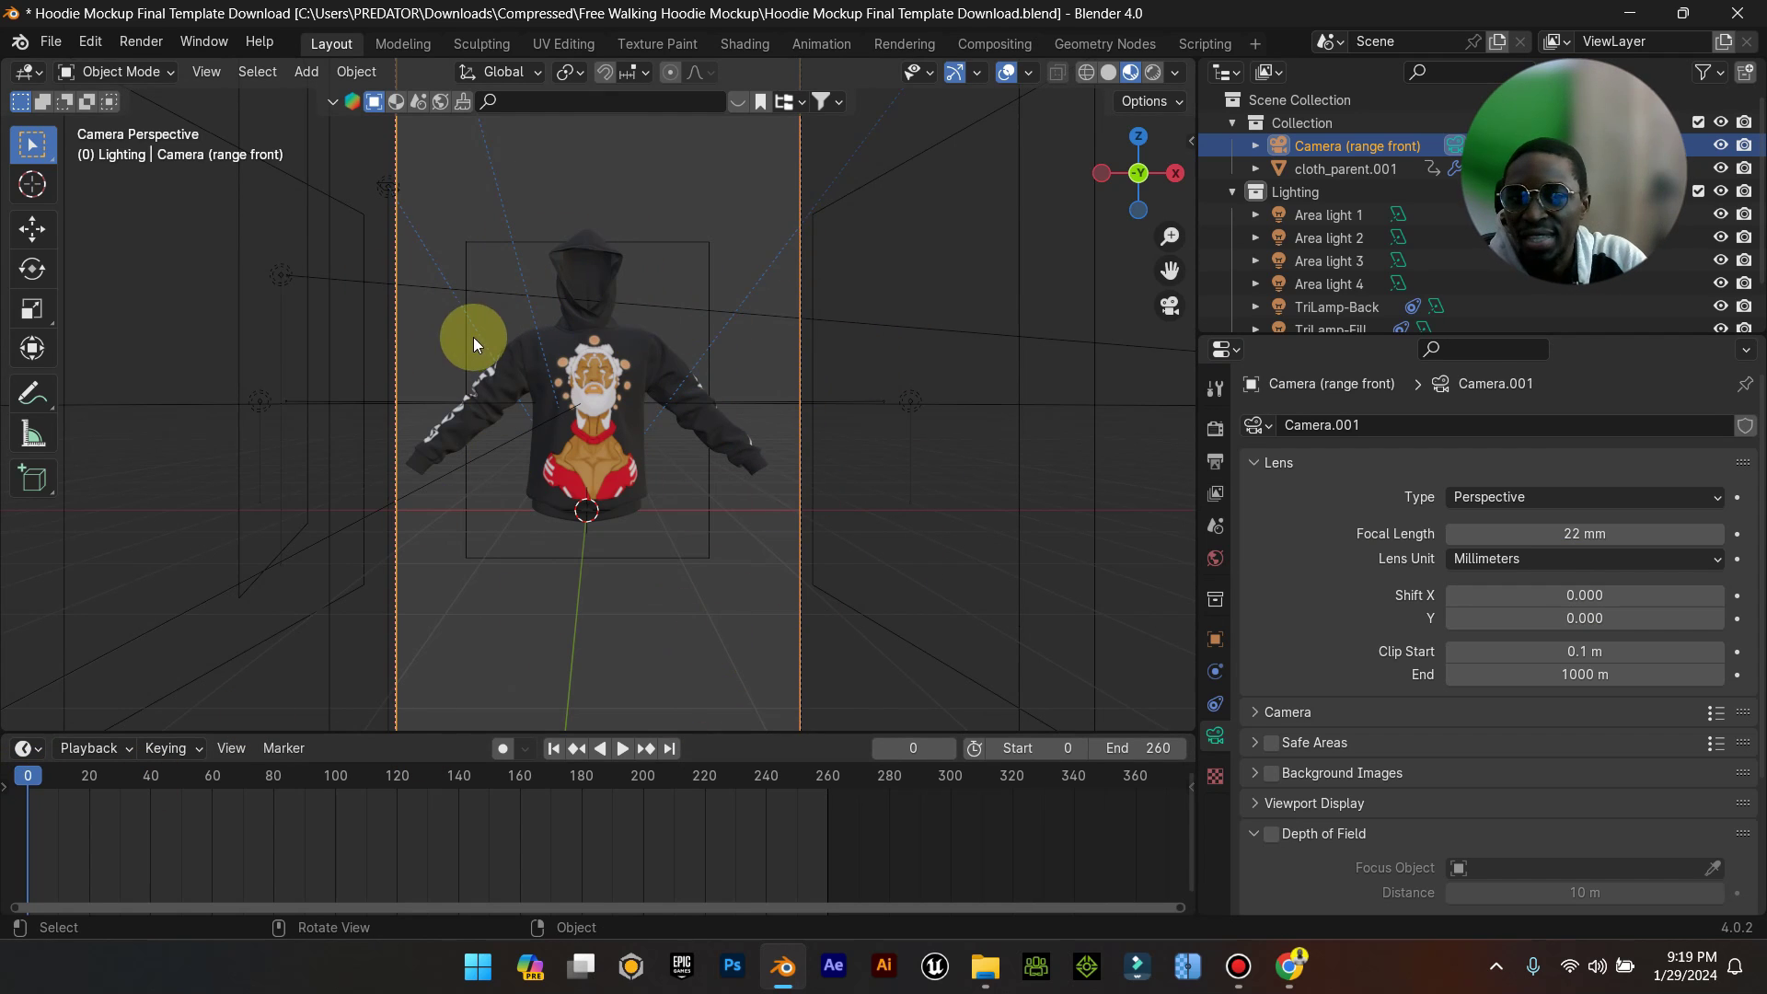
Check the render engine and device, then the frame range, output path and file format.
click(1215, 429)
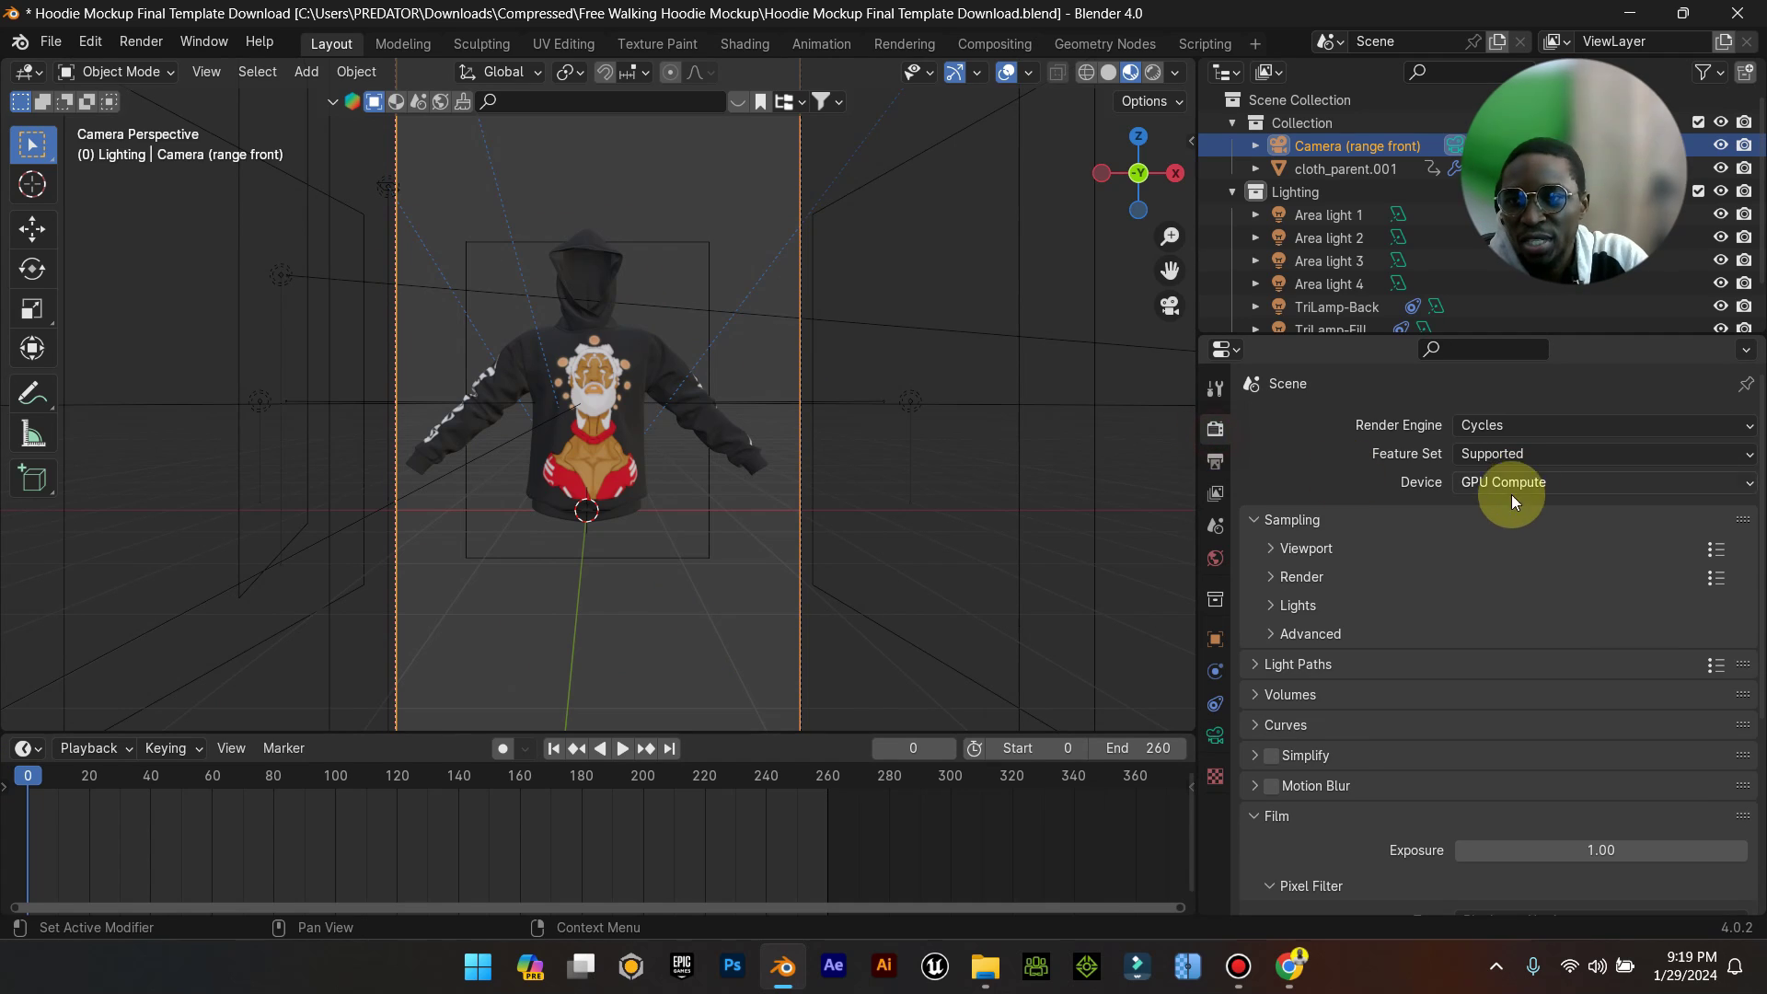
click(1220, 463)
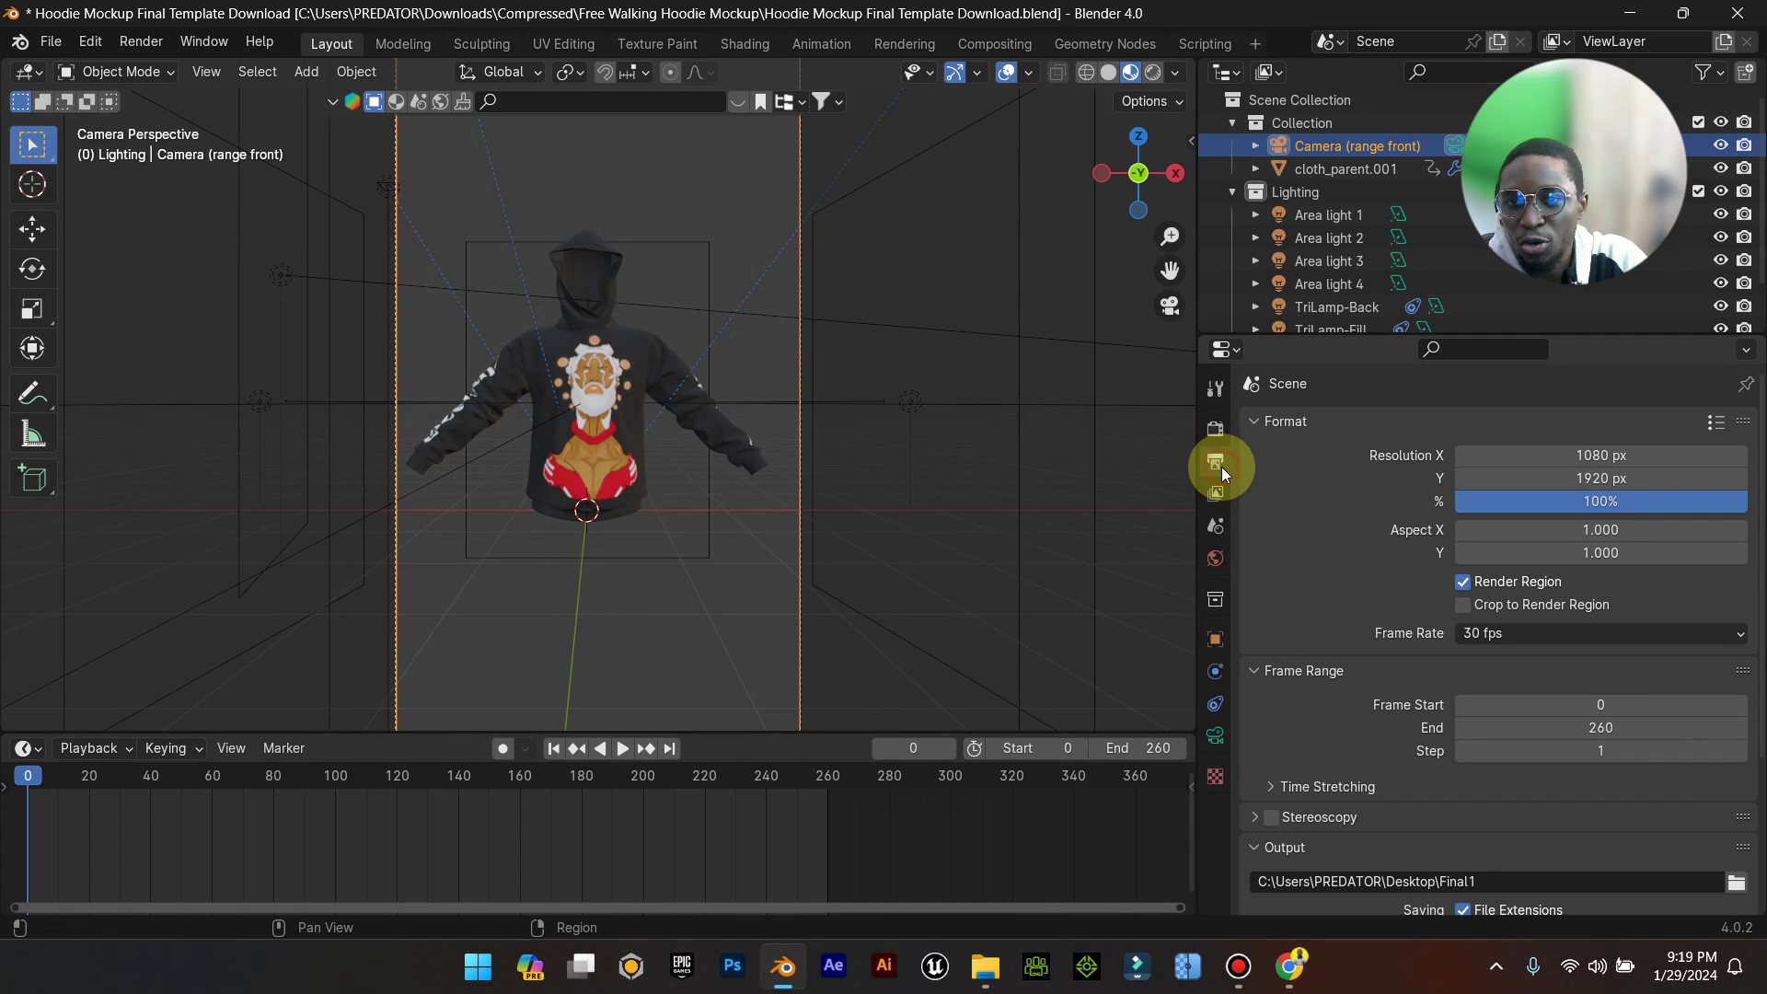
scroll(1559, 659, down, 5)
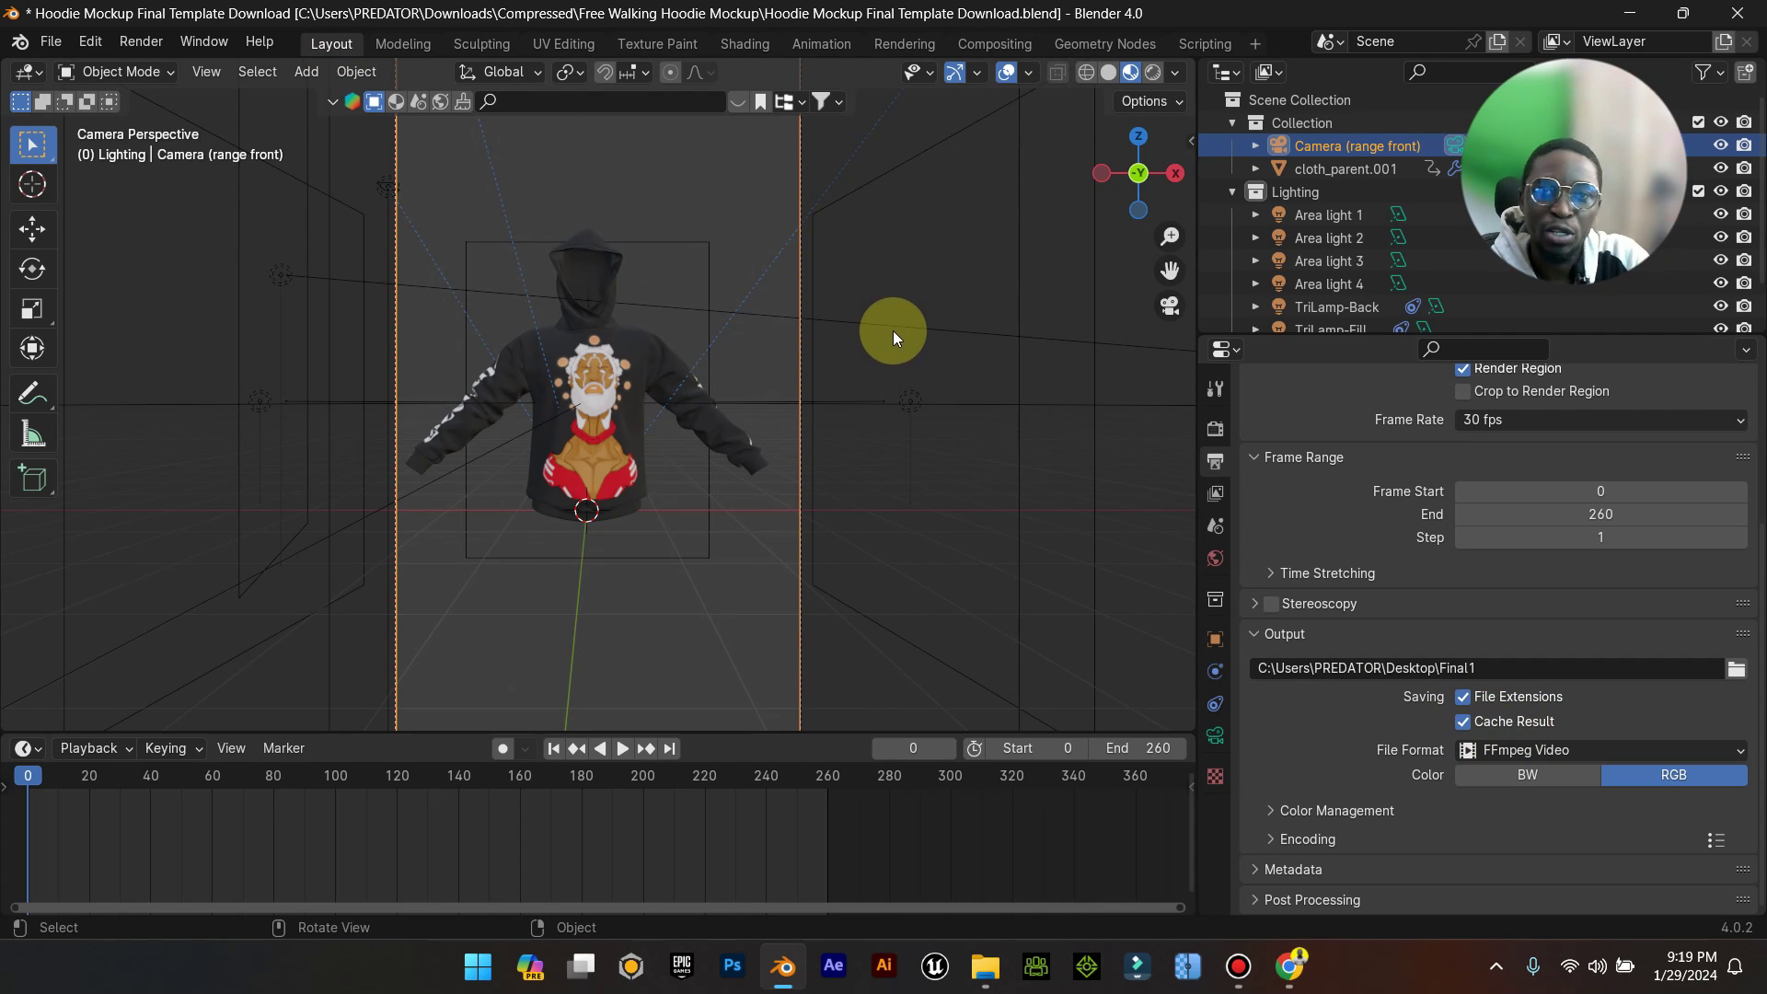
Start the hoodie animation render with the adjusted camera framing and render the current frame as a still image.
click(141, 41)
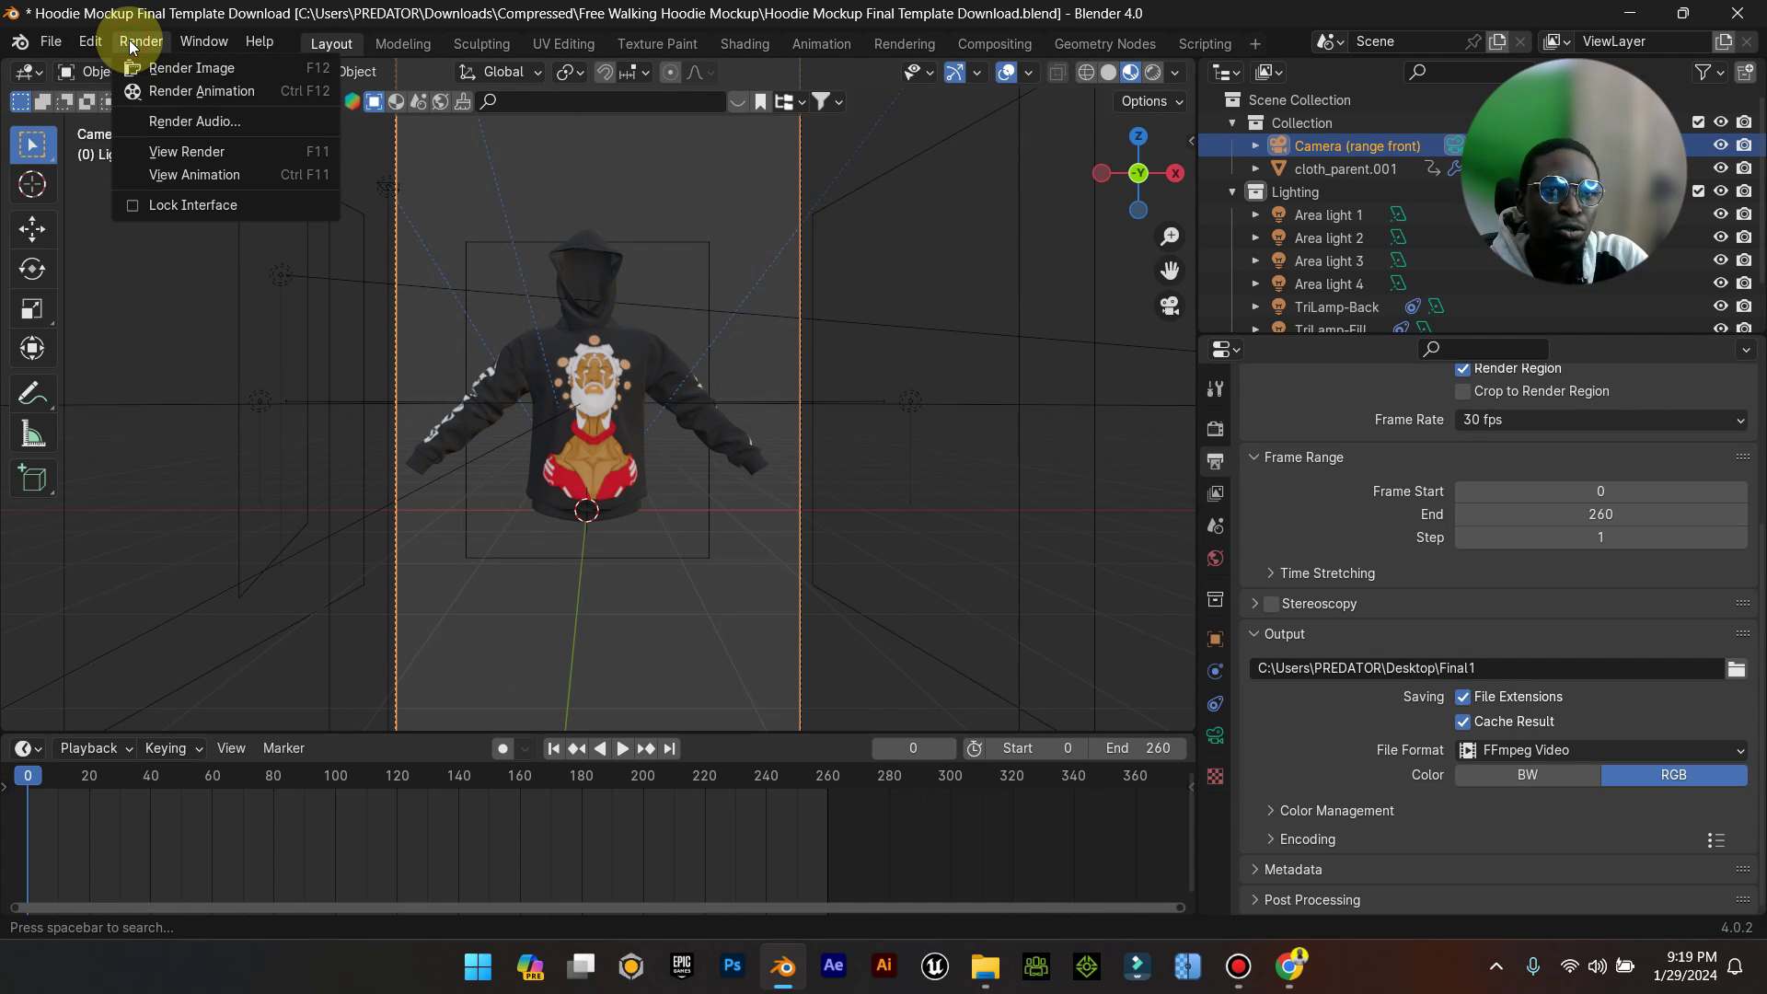
click(190, 91)
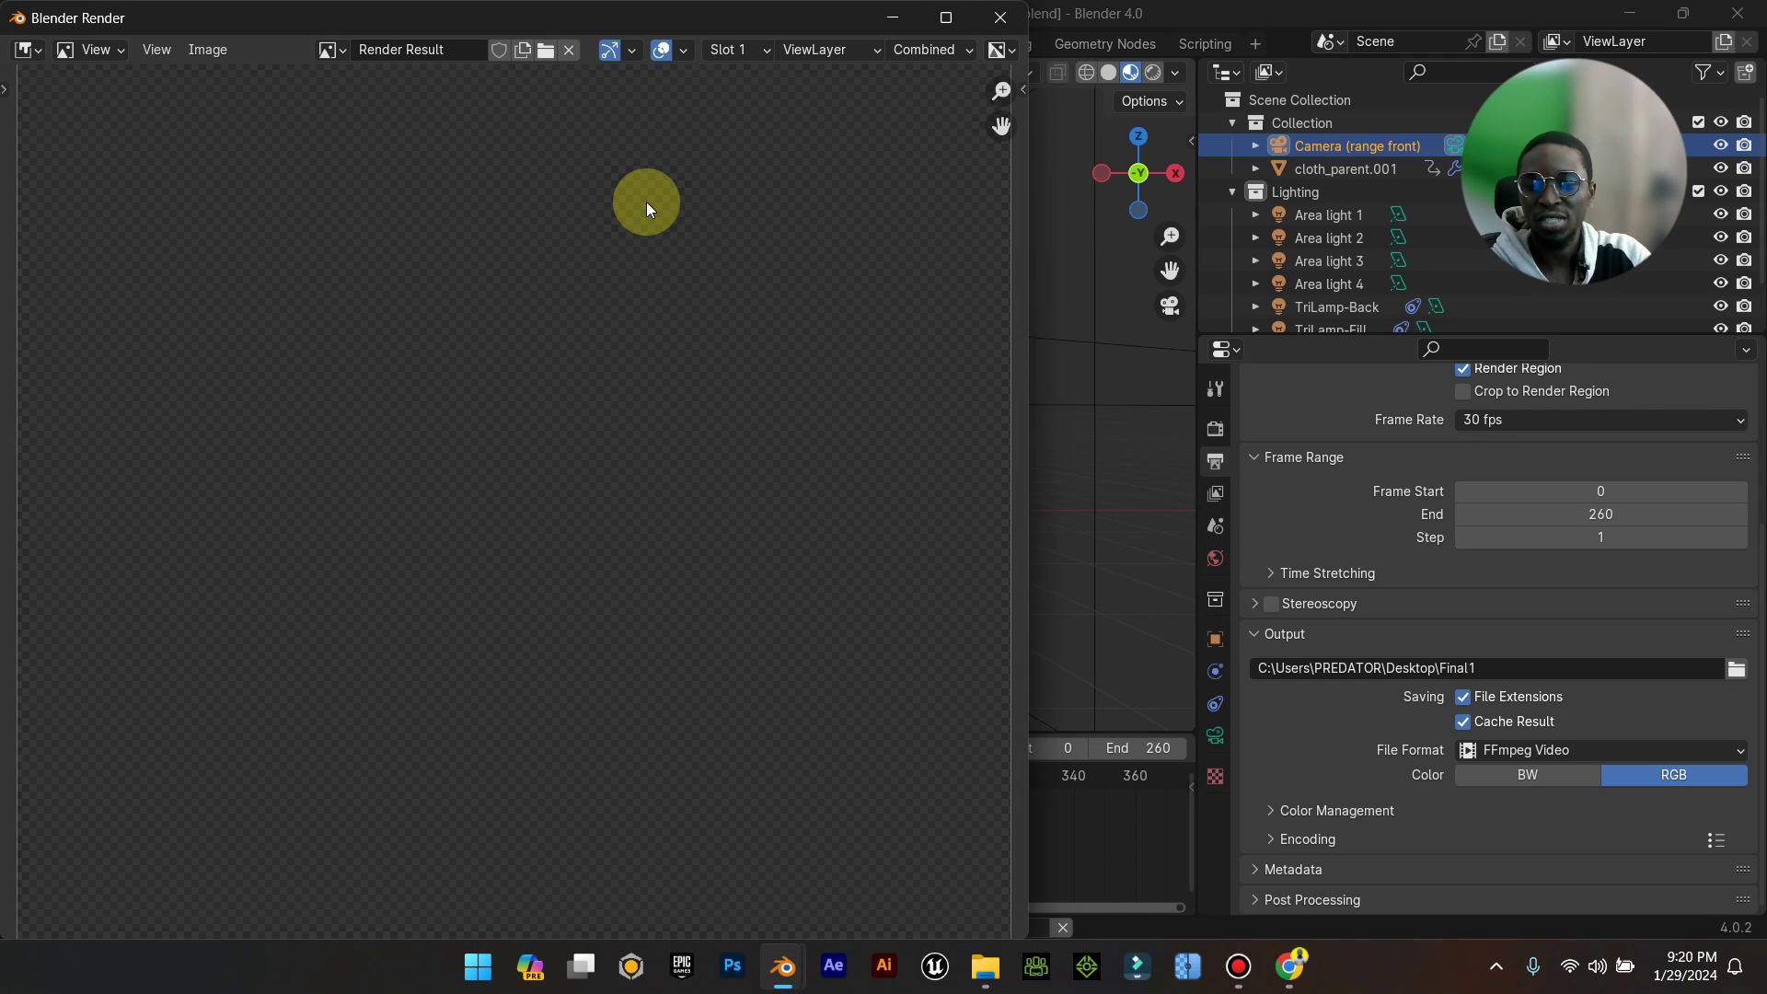
key(F12)
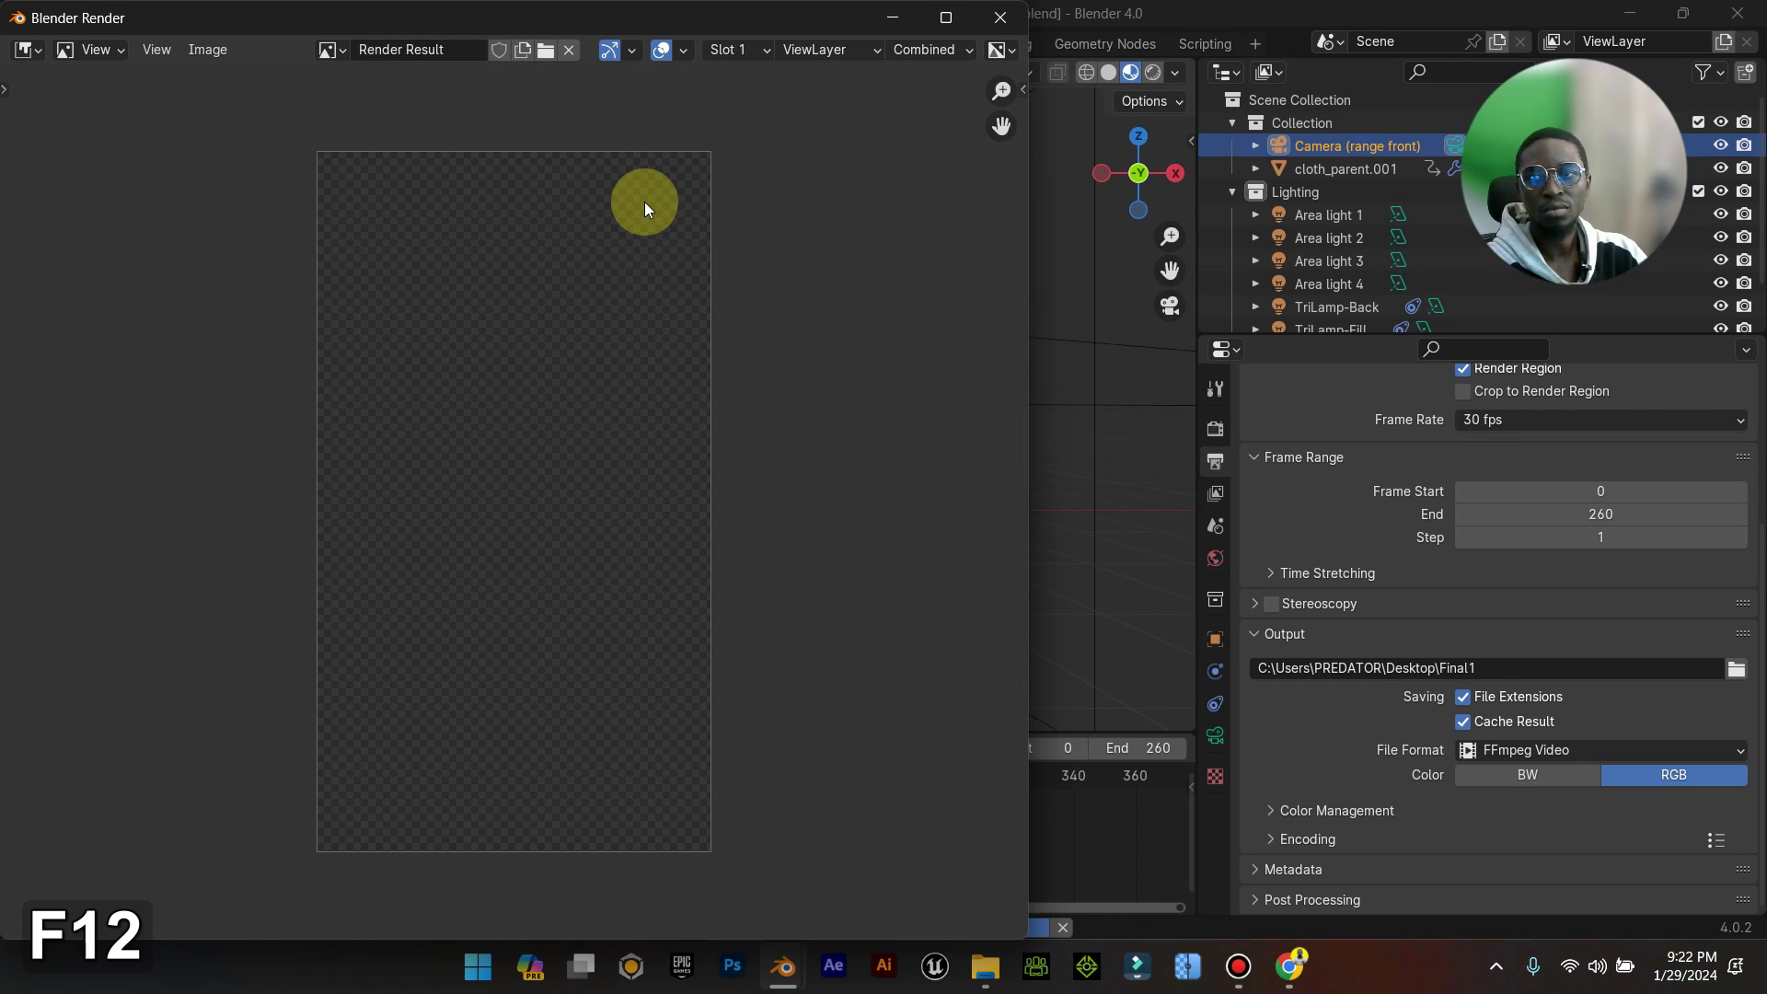